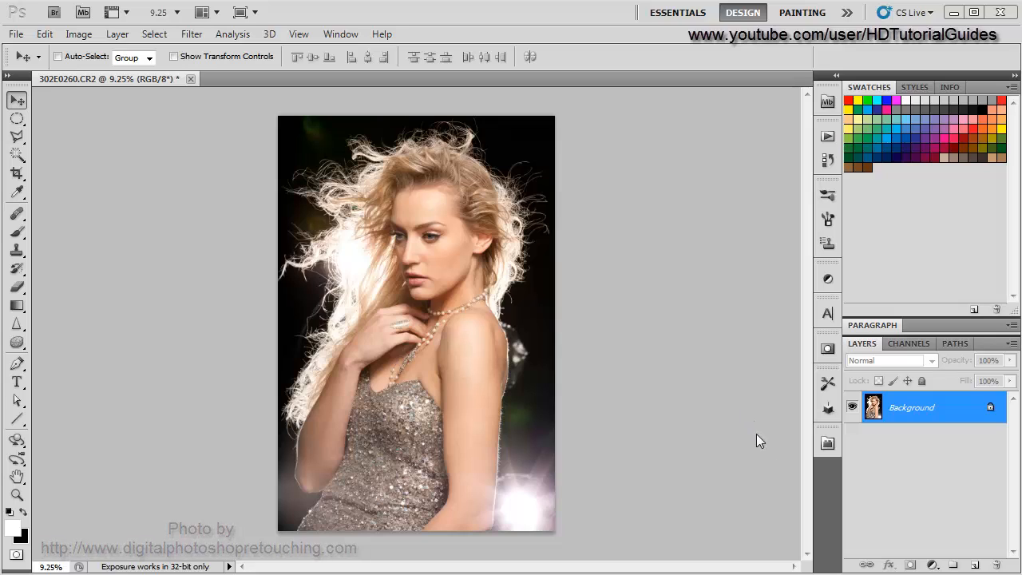
- Duplicate the Background layer and add a new empty layer above it
{"action": "left_click_drag", "start_coordinate": [911, 409], "coordinate": [974, 564]}
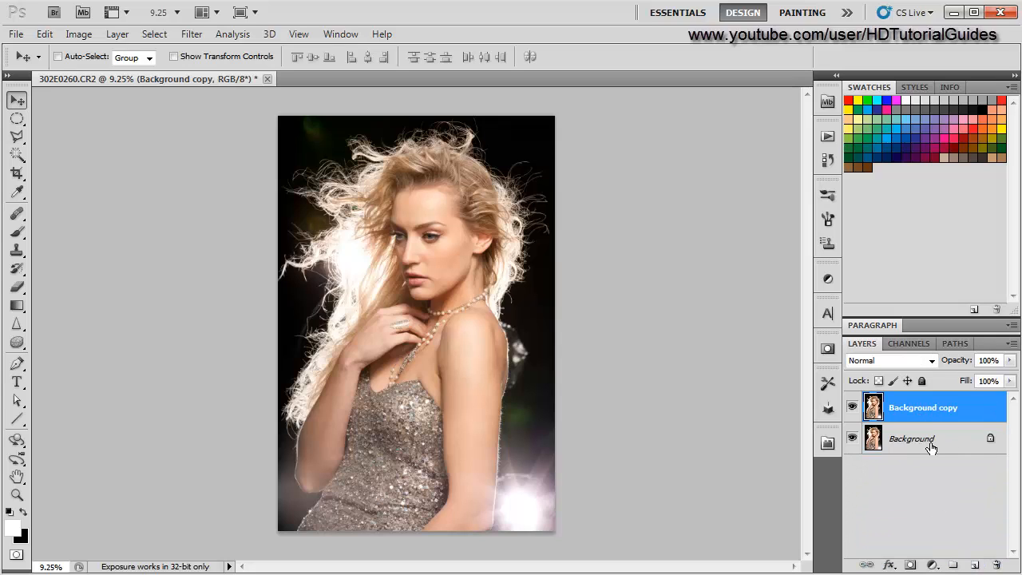
{"action": "left_click", "coordinate": [976, 566]}
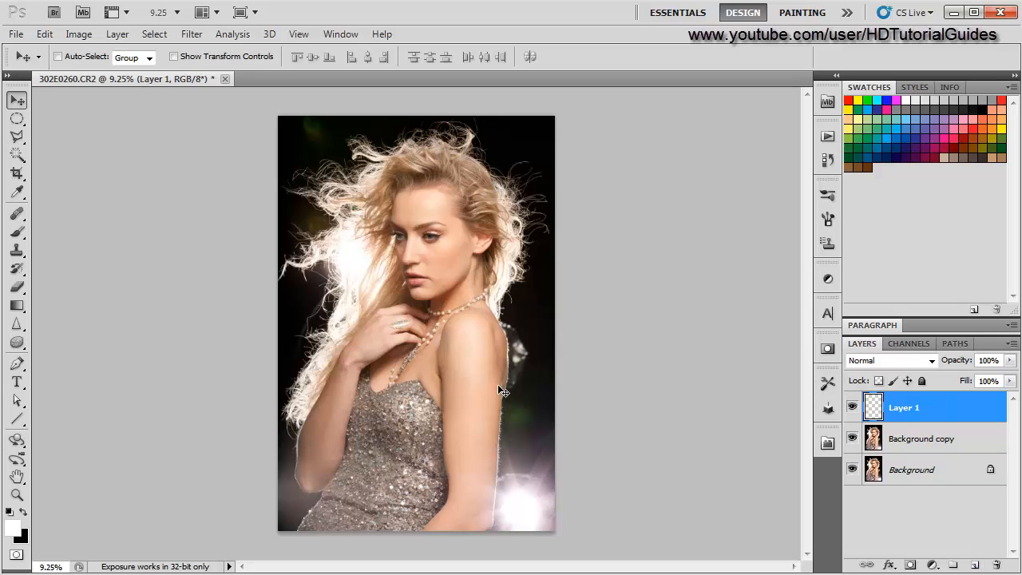
- Choose the Spot Healing Brush tool and set its sampling to All Layers
{"action": "left_click", "coordinate": [17, 213]}
{"action": "left_click", "coordinate": [62, 227]}
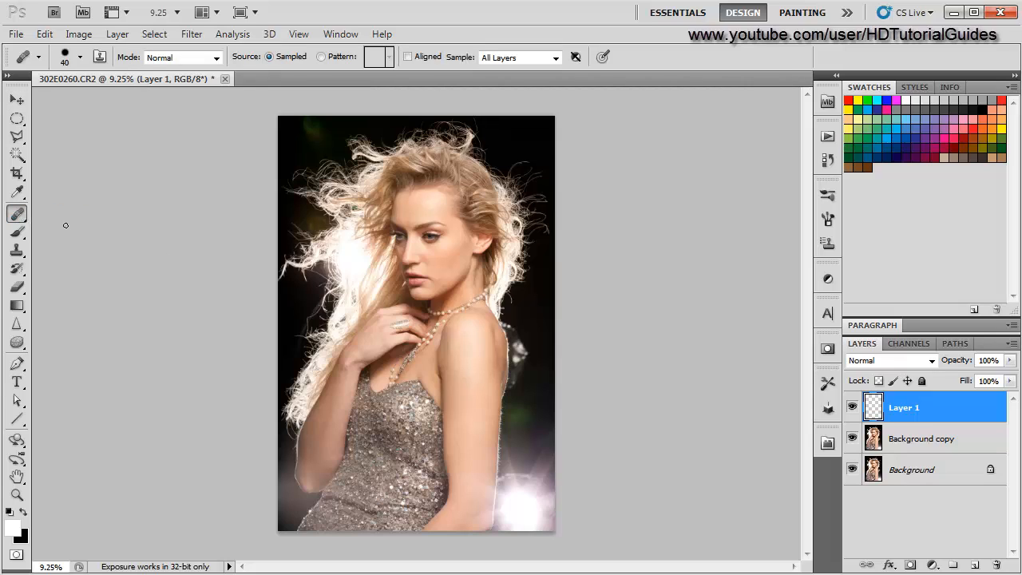
{"action": "left_click", "coordinate": [496, 59]}
{"action": "left_click", "coordinate": [505, 91]}
- Spot-heal small blemishes in the middle of the forehead on Layer 1
{"action": "left_click", "coordinate": [18, 101]}
{"action": "scroll", "coordinate": [401, 346], "scroll_direction": "up", "scroll_amount": 7}
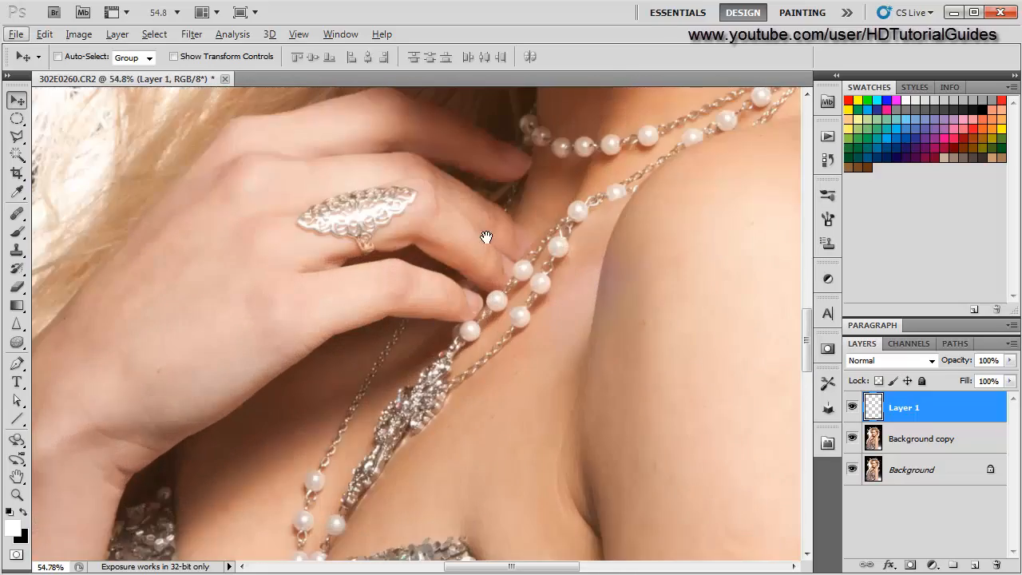
{"action": "left_click_drag", "start_coordinate": [485, 237], "coordinate": [462, 411]}
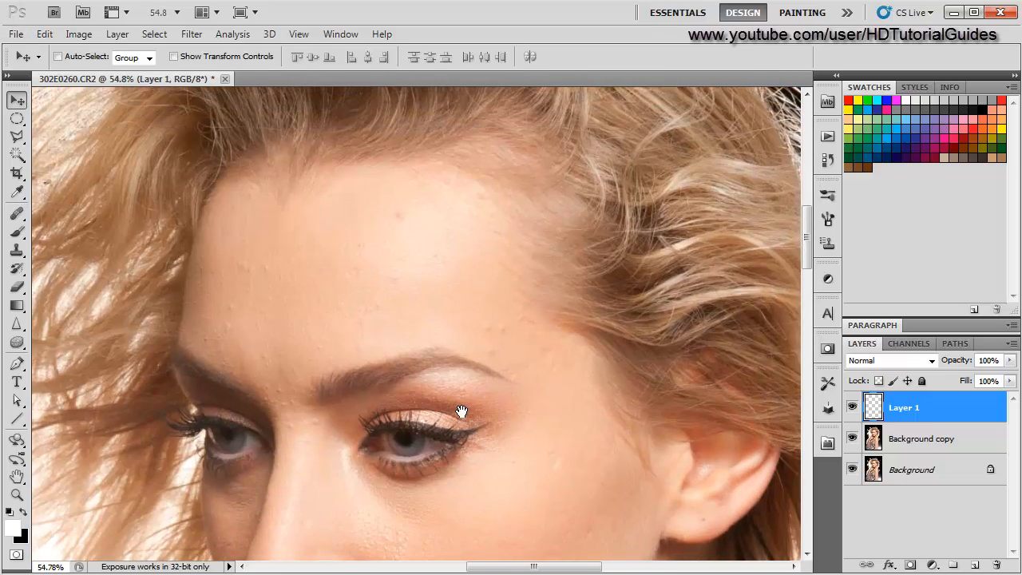
{"action": "scroll", "coordinate": [438, 288], "scroll_direction": "up", "scroll_amount": 3}
{"action": "left_click_drag", "start_coordinate": [384, 295], "coordinate": [475, 330]}
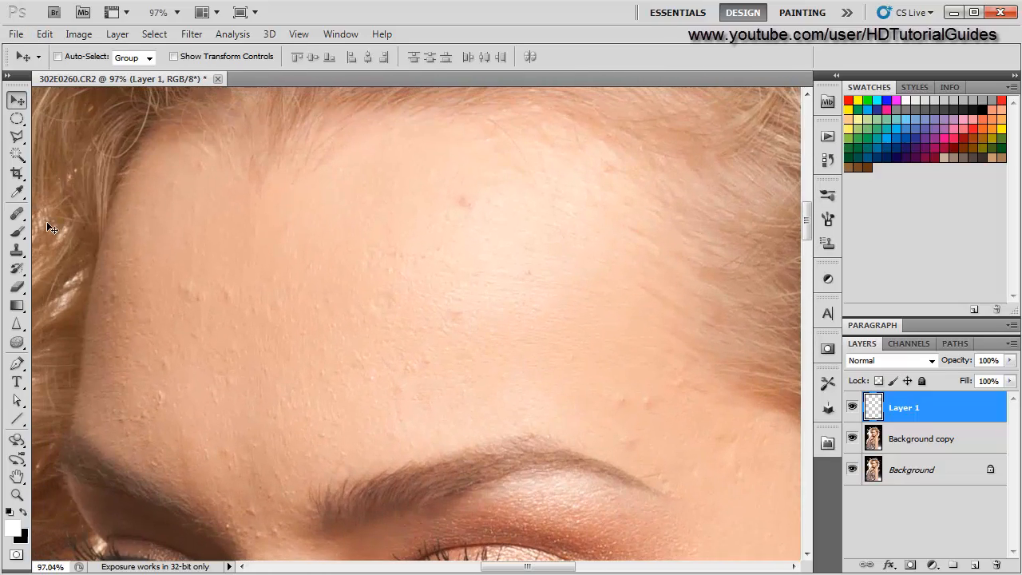
{"action": "left_click", "coordinate": [17, 214]}
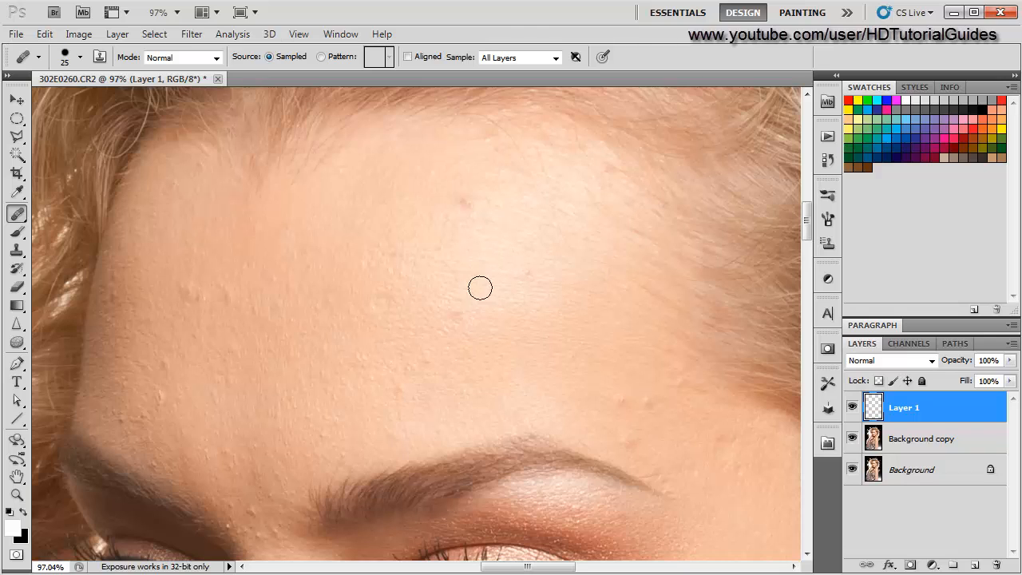
{"action": "scroll", "coordinate": [385, 345], "scroll_direction": "up", "scroll_amount": 7}
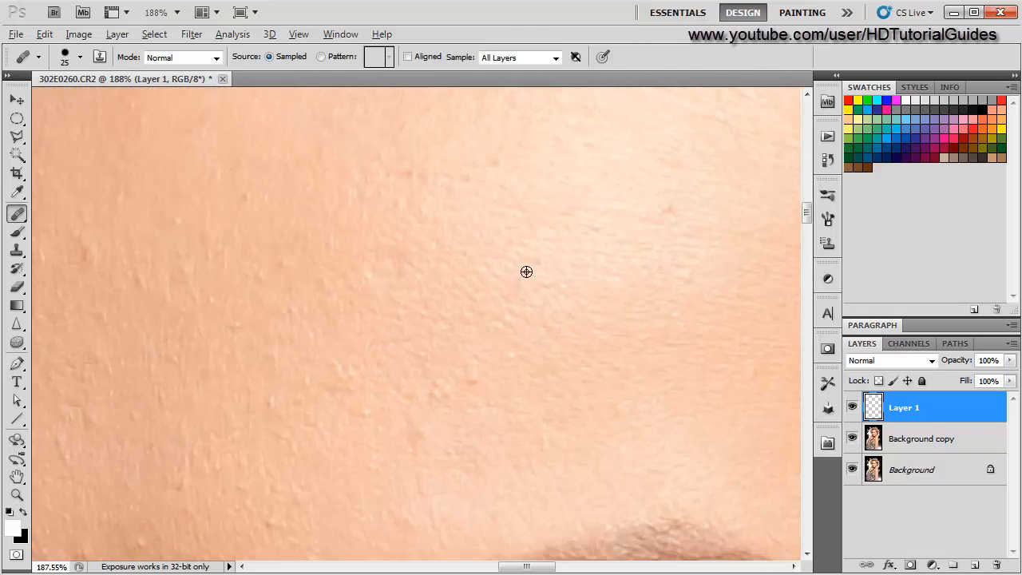
{"action": "left_click", "coordinate": [569, 254], "text": "alt"}
{"action": "left_click", "coordinate": [520, 285]}
{"action": "left_click_drag", "start_coordinate": [520, 285], "coordinate": [416, 302]}
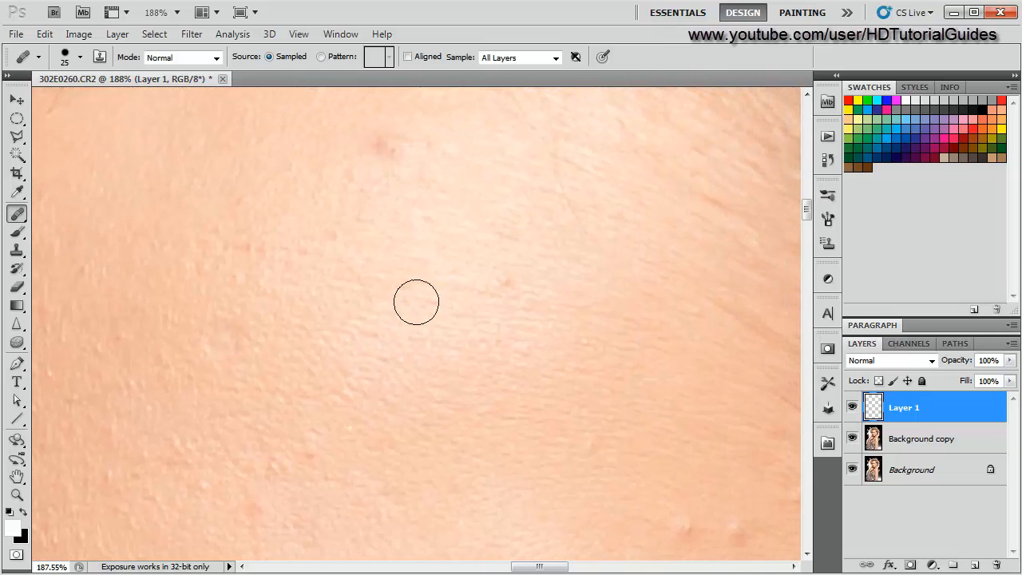
{"action": "left_click", "coordinate": [503, 285]}
- Heal another small blemish on the upper forehead
{"action": "scroll", "coordinate": [320, 321], "scroll_direction": "down", "scroll_amount": 3}
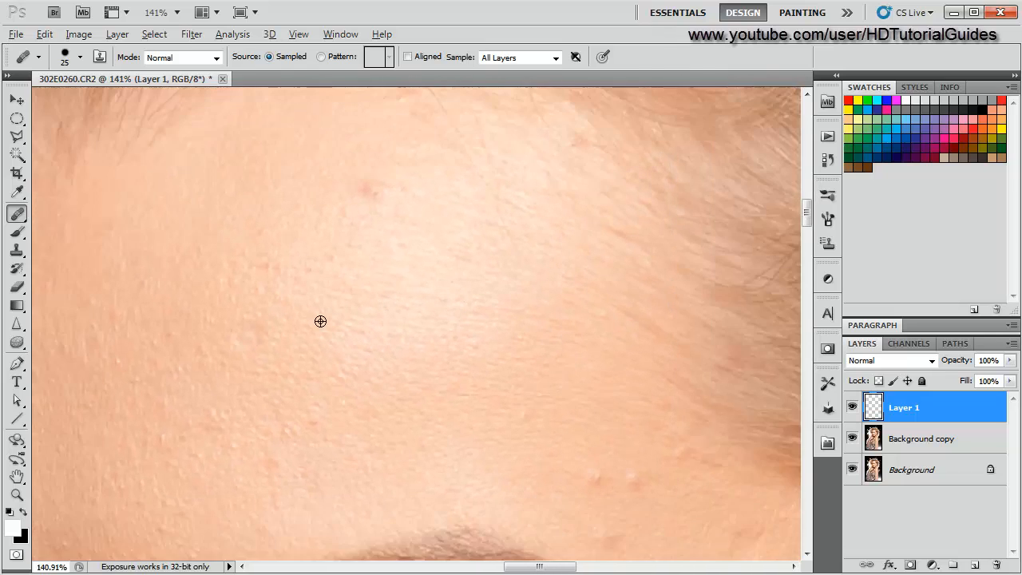
{"action": "scroll", "coordinate": [320, 321], "scroll_direction": "up", "scroll_amount": 3}
{"action": "left_click_drag", "start_coordinate": [390, 222], "coordinate": [383, 354]}
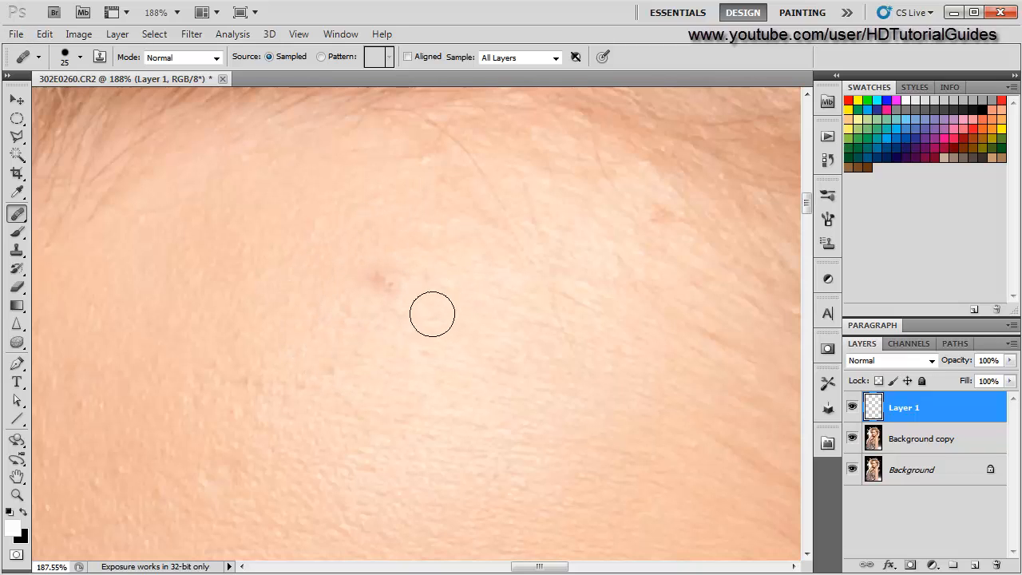
{"action": "left_click", "coordinate": [386, 282]}
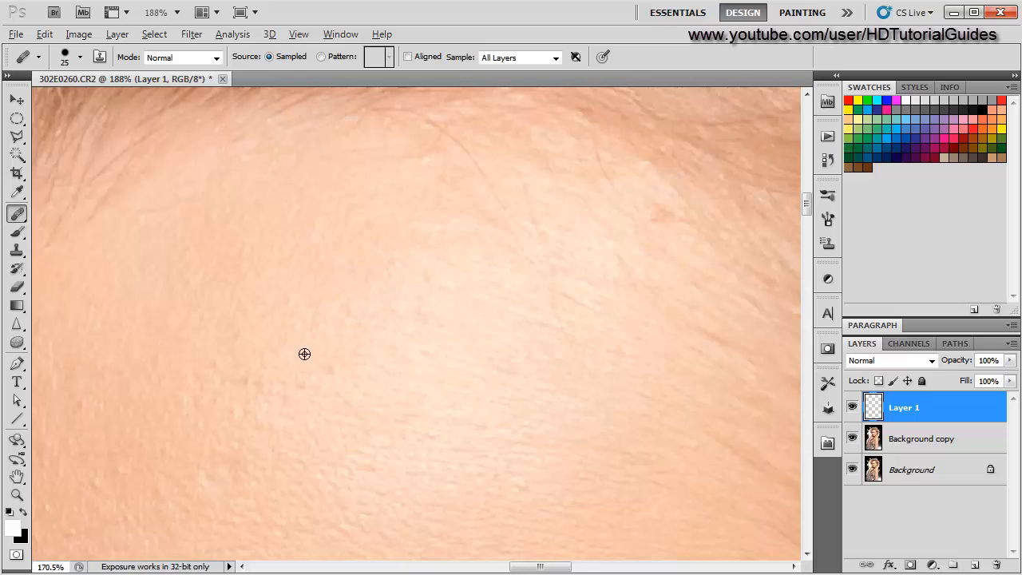
- Inspect the forehead skin at different zoom levels for remaining blemishes
{"action": "scroll", "coordinate": [305, 354], "scroll_direction": "down", "scroll_amount": 3}
{"action": "scroll", "coordinate": [461, 363], "scroll_direction": "up", "scroll_amount": 3}
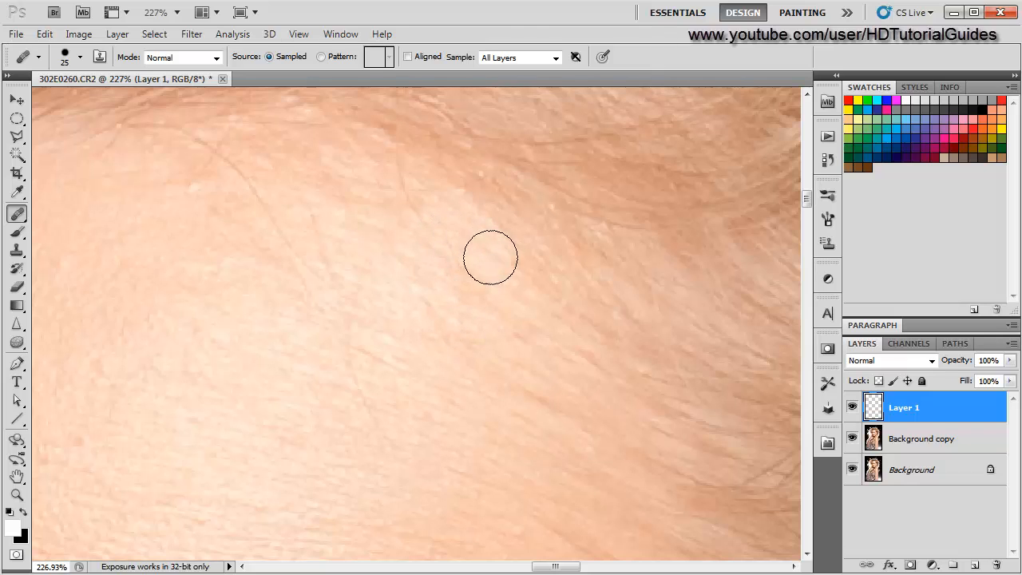
{"action": "scroll", "coordinate": [340, 308], "scroll_direction": "down", "scroll_amount": 2}
{"action": "scroll", "coordinate": [327, 335], "scroll_direction": "down", "scroll_amount": 5}
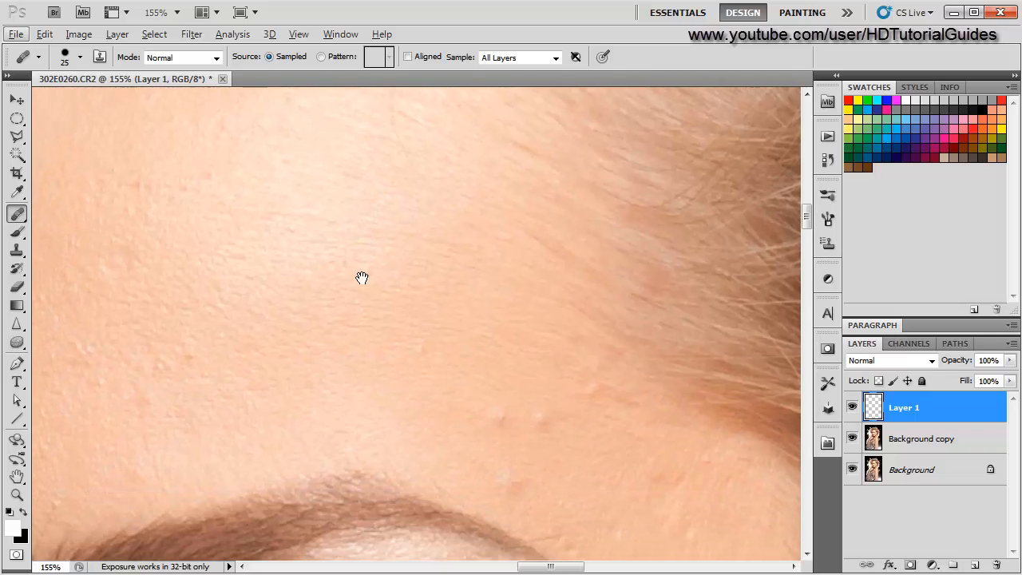
{"action": "scroll", "coordinate": [375, 279], "scroll_direction": "up", "scroll_amount": 3}
{"action": "scroll", "coordinate": [374, 279], "scroll_direction": "down", "scroll_amount": 1}
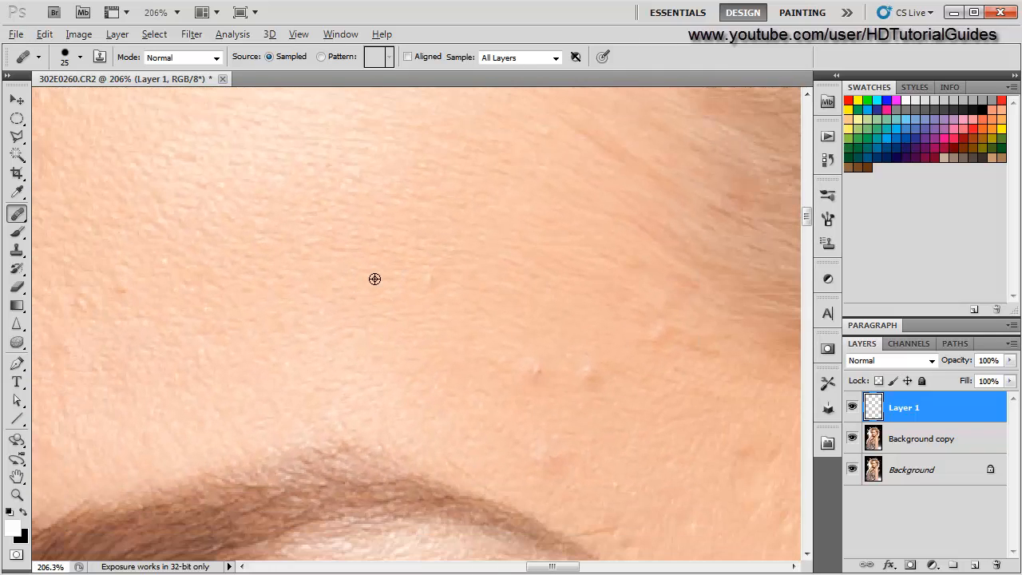
{"action": "scroll", "coordinate": [374, 279], "scroll_direction": "up", "scroll_amount": 2}
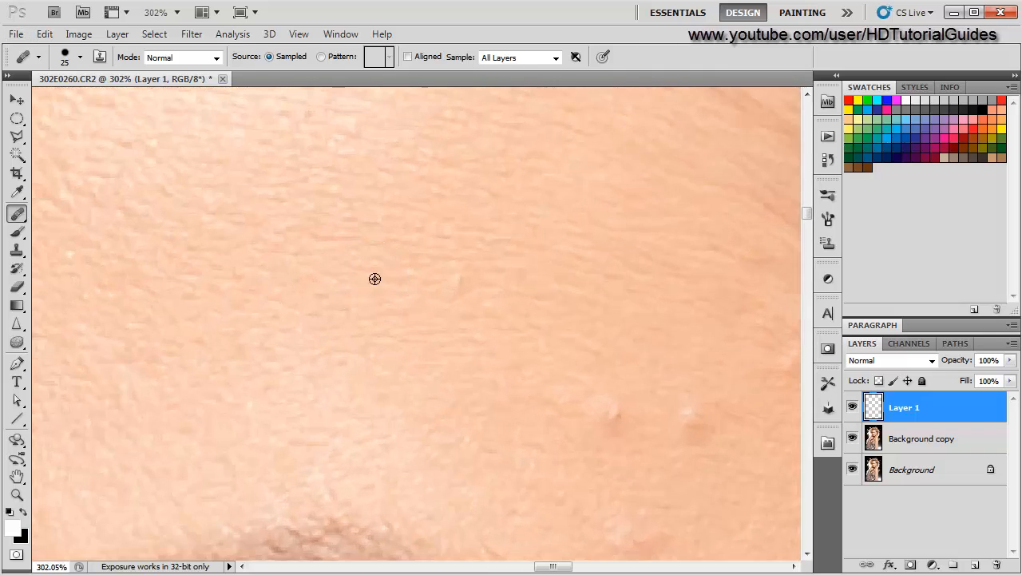
{"action": "scroll", "coordinate": [385, 331], "scroll_direction": "down", "scroll_amount": 4}
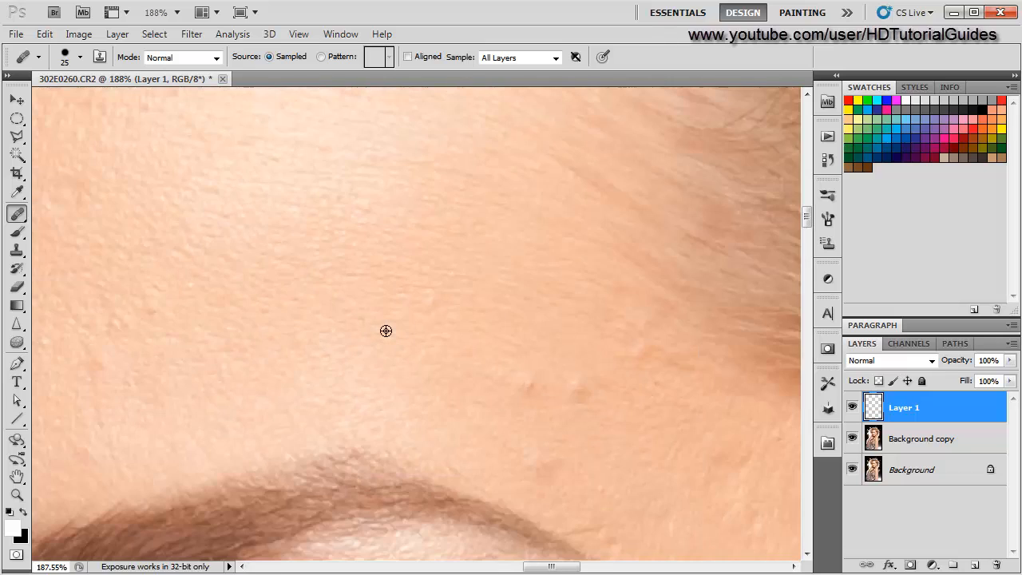
{"action": "scroll", "coordinate": [334, 333], "scroll_direction": "up", "scroll_amount": 2}
{"action": "scroll", "coordinate": [367, 325], "scroll_direction": "down", "scroll_amount": 4}
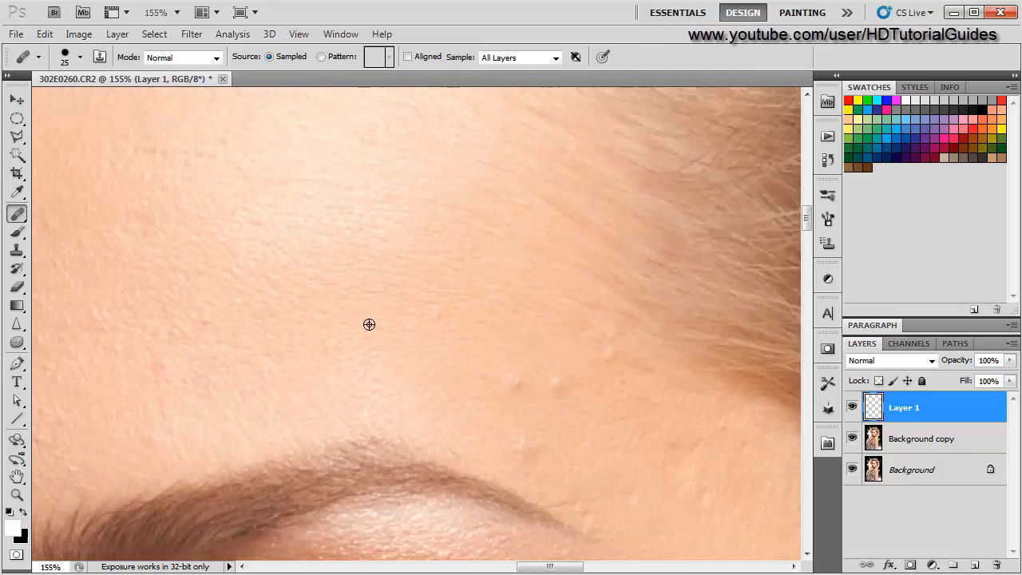
{"action": "scroll", "coordinate": [336, 330], "scroll_direction": "down", "scroll_amount": 1}
{"action": "scroll", "coordinate": [399, 327], "scroll_direction": "up", "scroll_amount": 3}
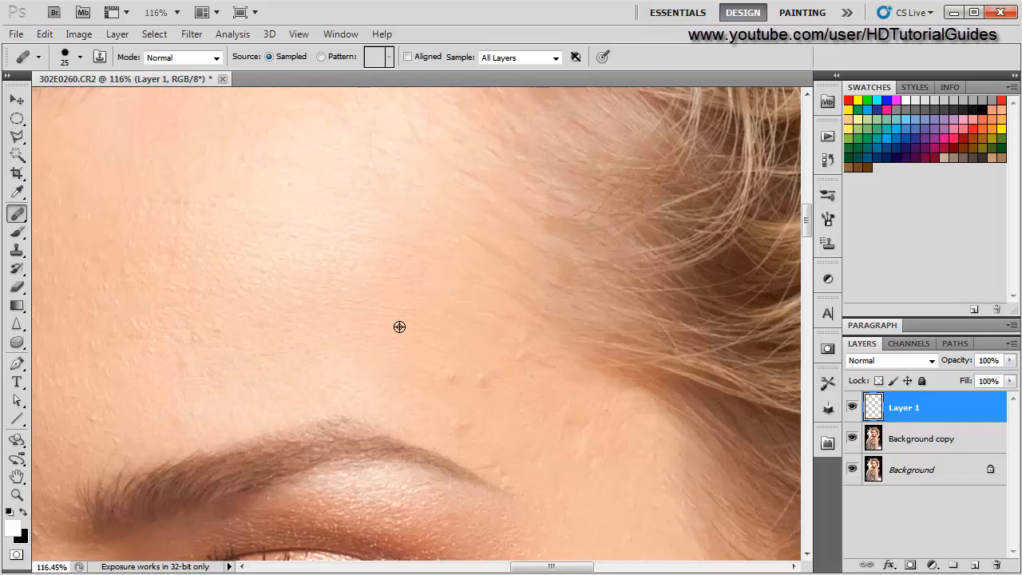
{"action": "scroll", "coordinate": [269, 393], "scroll_direction": "down", "scroll_amount": 2}
{"action": "scroll", "coordinate": [275, 383], "scroll_direction": "up", "scroll_amount": 2}
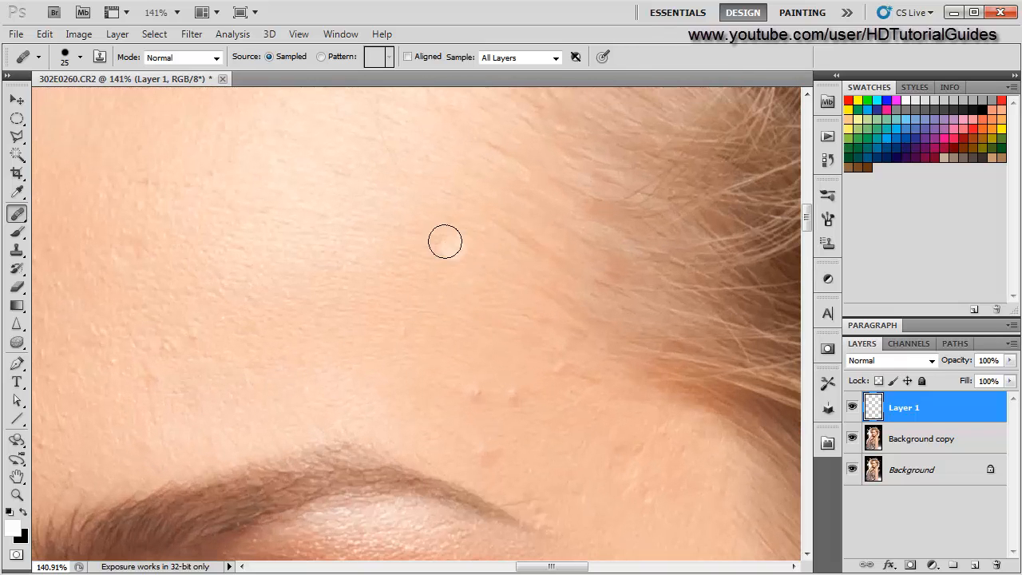
- Spot-heal several blemishes across the forehead, including one above the eyebrow near the hairline
{"action": "left_click", "coordinate": [315, 334]}
{"action": "left_click", "coordinate": [334, 274]}
{"action": "left_click", "coordinate": [457, 259]}
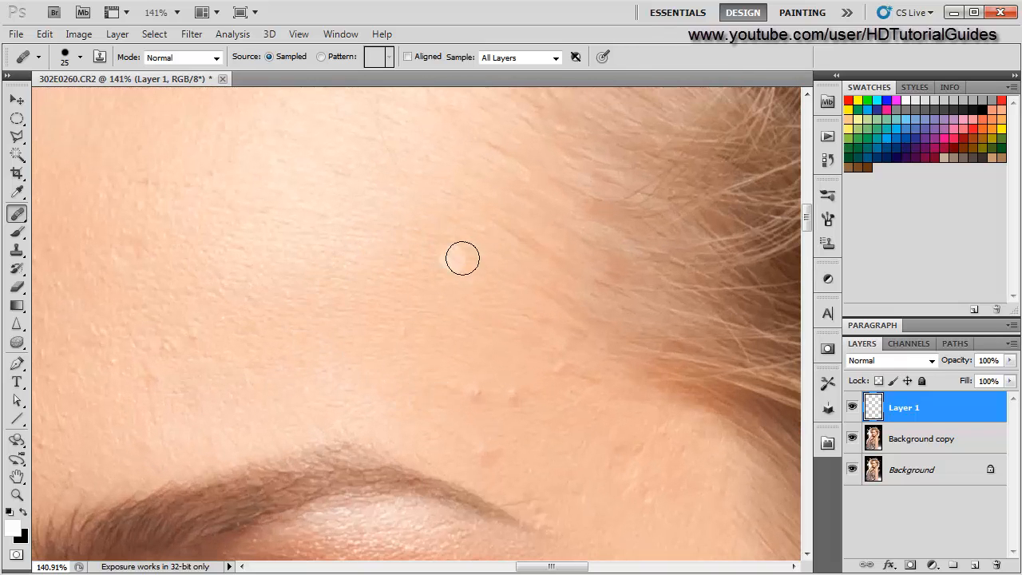
{"action": "left_click", "coordinate": [329, 298]}
{"action": "left_click", "coordinate": [337, 332]}
{"action": "left_click", "coordinate": [408, 373]}
{"action": "scroll", "coordinate": [337, 327], "scroll_direction": "up", "scroll_amount": 2}
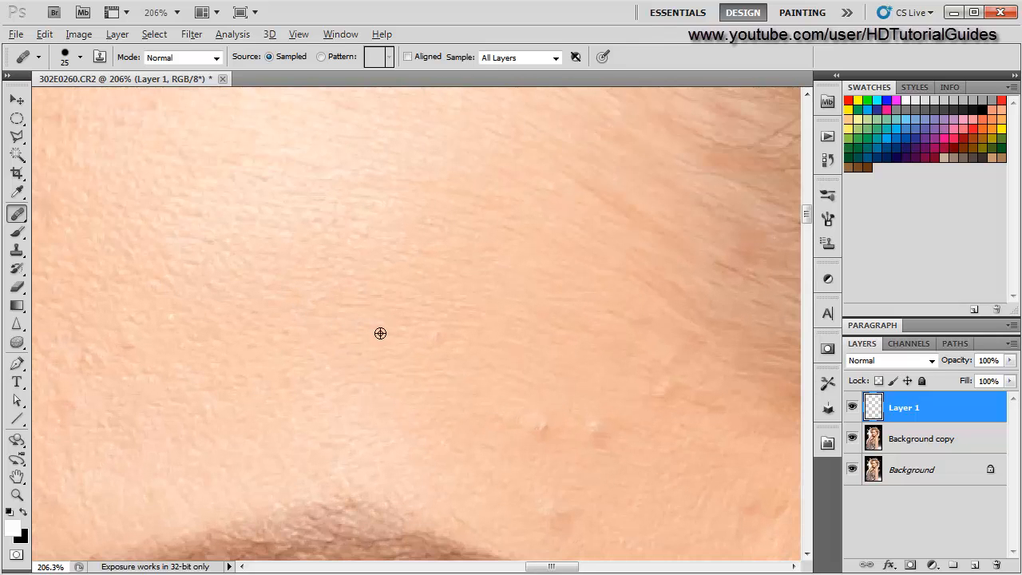
{"action": "scroll", "coordinate": [465, 377], "scroll_direction": "down", "scroll_amount": 4}
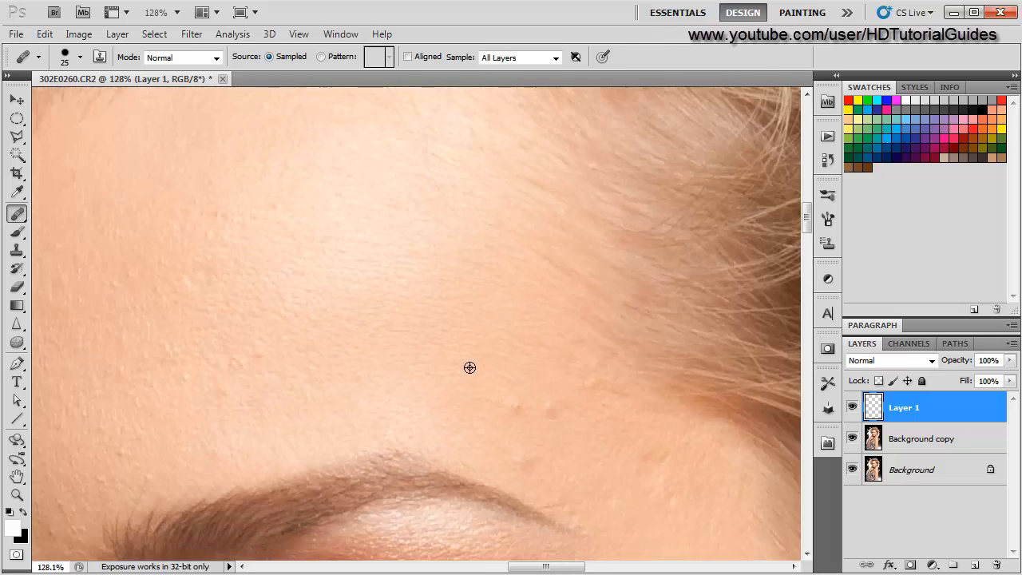
{"action": "scroll", "coordinate": [420, 400], "scroll_direction": "up", "scroll_amount": 4}
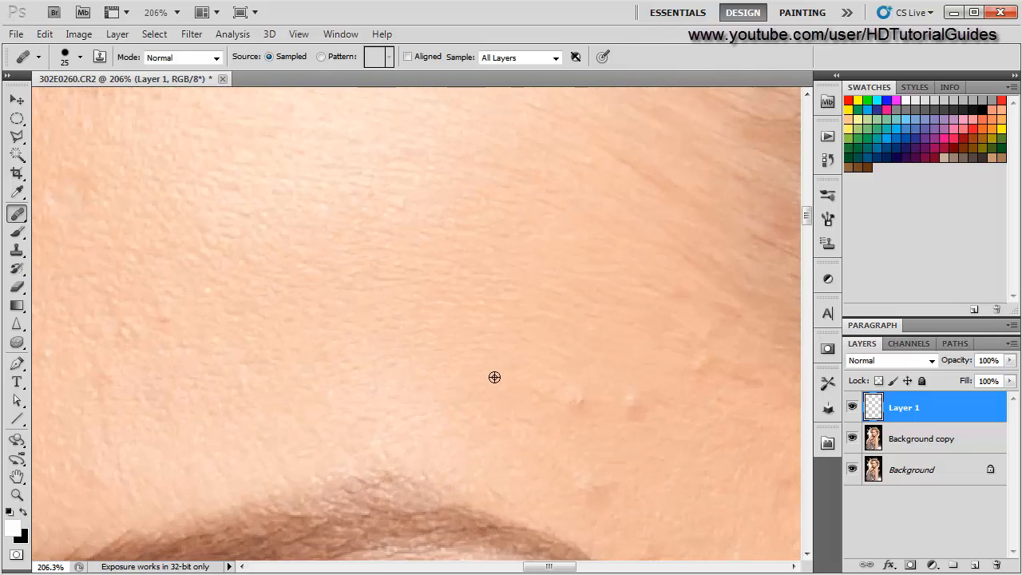
{"action": "left_click", "coordinate": [573, 398]}
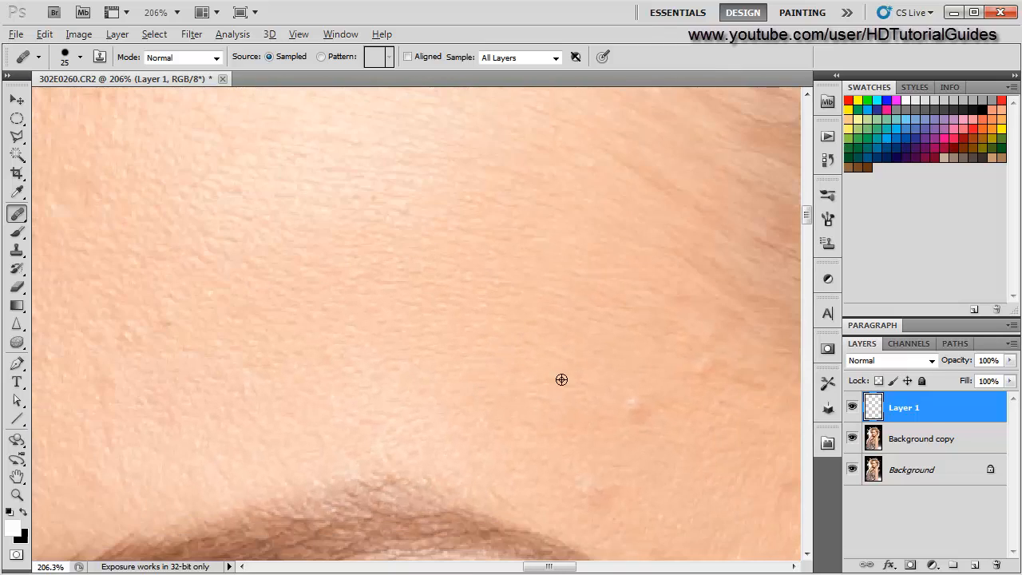
- Heal the blemishes just above the outer end of the eyebrow
{"action": "left_click_drag", "start_coordinate": [609, 384], "coordinate": [381, 392]}
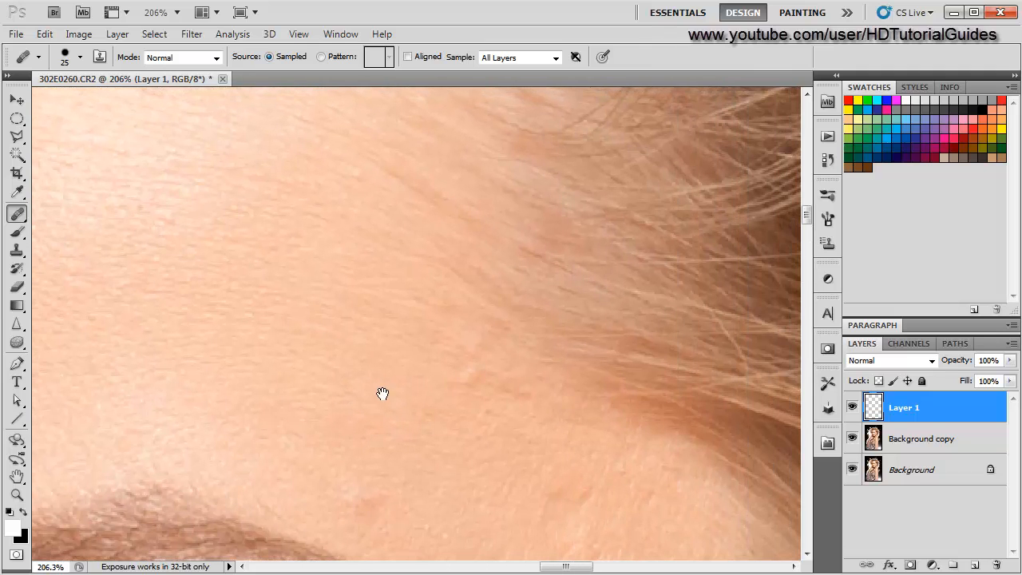
{"action": "scroll", "coordinate": [434, 382], "scroll_direction": "up", "scroll_amount": 3}
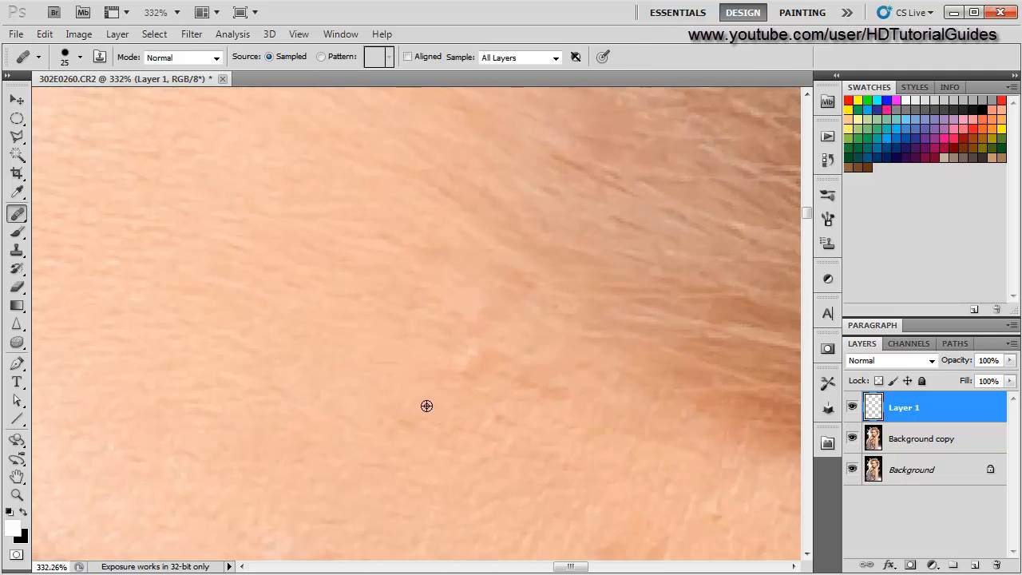
{"action": "scroll", "coordinate": [426, 403], "scroll_direction": "down", "scroll_amount": 2}
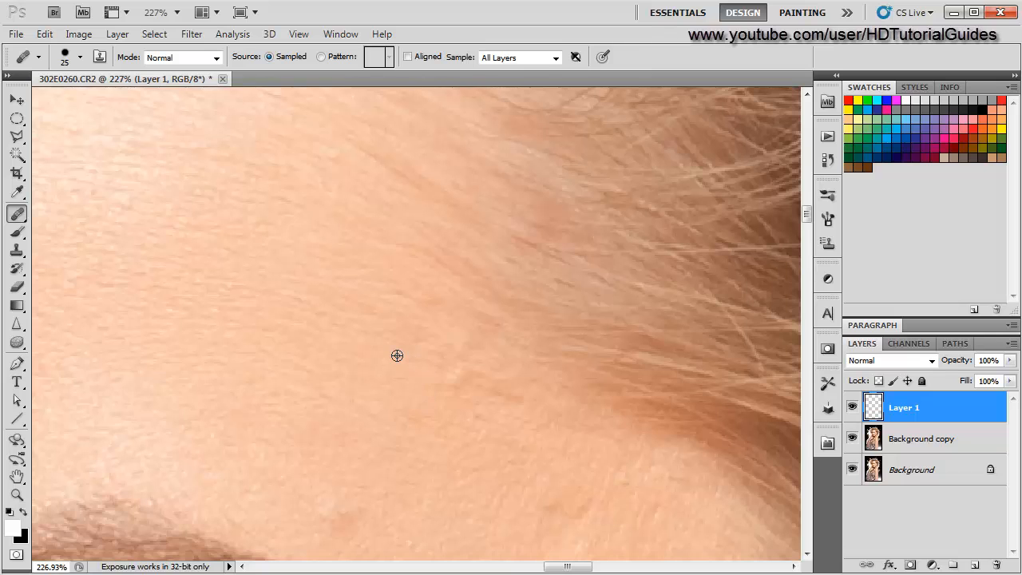
{"action": "scroll", "coordinate": [270, 422], "scroll_direction": "down", "scroll_amount": 2}
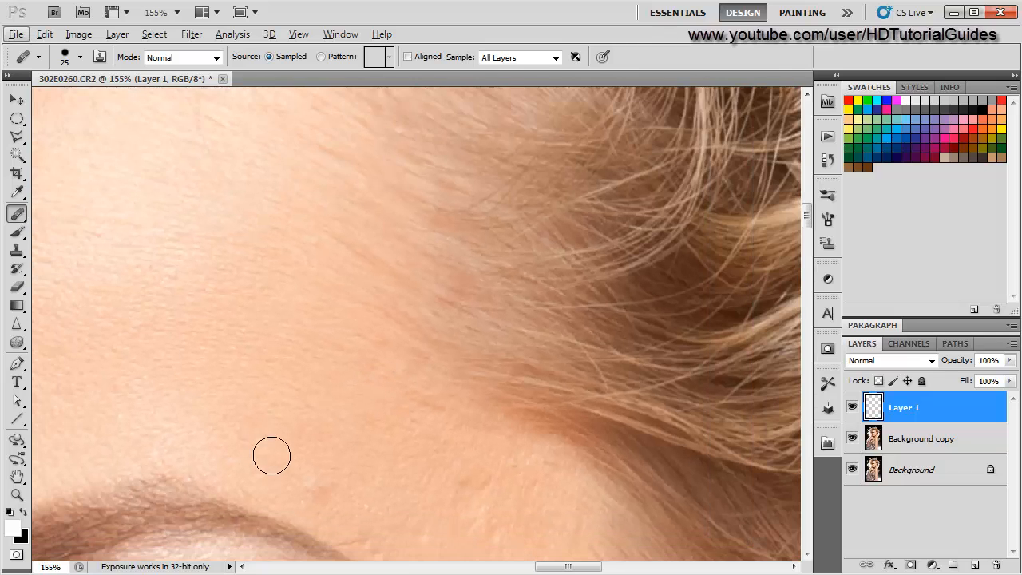
{"action": "scroll", "coordinate": [264, 322], "scroll_direction": "down", "scroll_amount": 2}
{"action": "scroll", "coordinate": [206, 361], "scroll_direction": "down", "scroll_amount": 2}
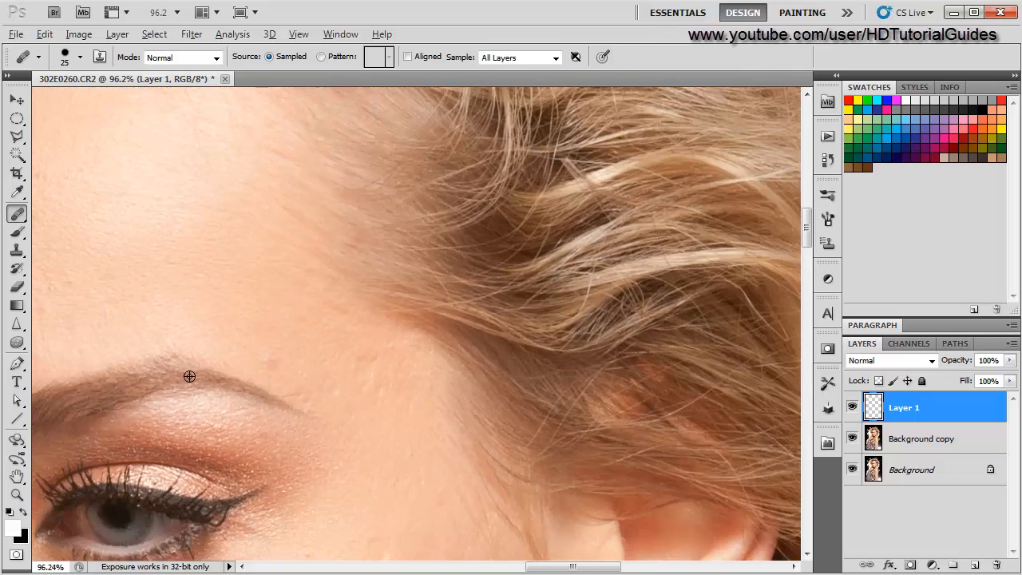
{"action": "scroll", "coordinate": [221, 373], "scroll_direction": "up", "scroll_amount": 1}
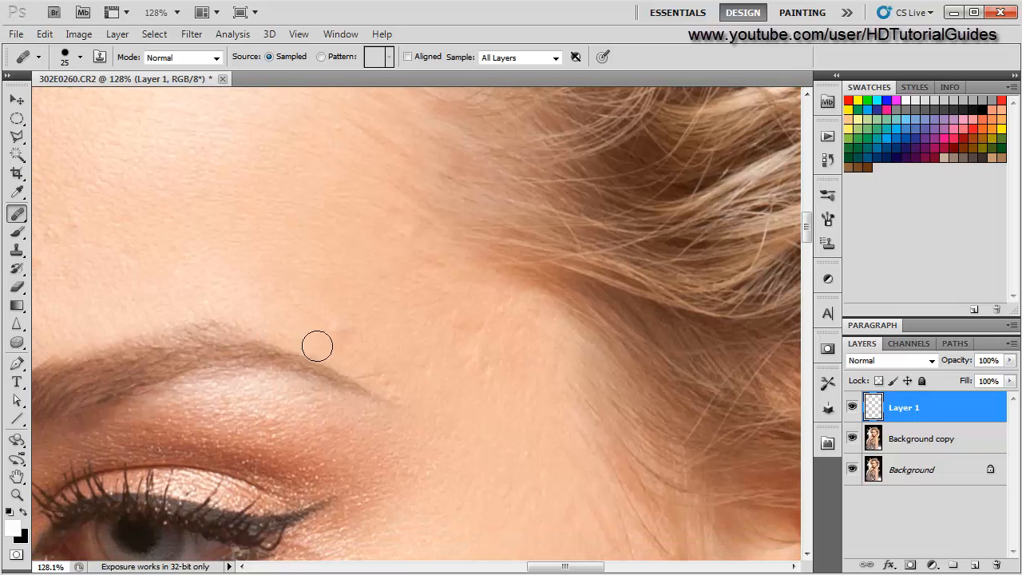
{"action": "scroll", "coordinate": [315, 359], "scroll_direction": "up", "scroll_amount": 3}
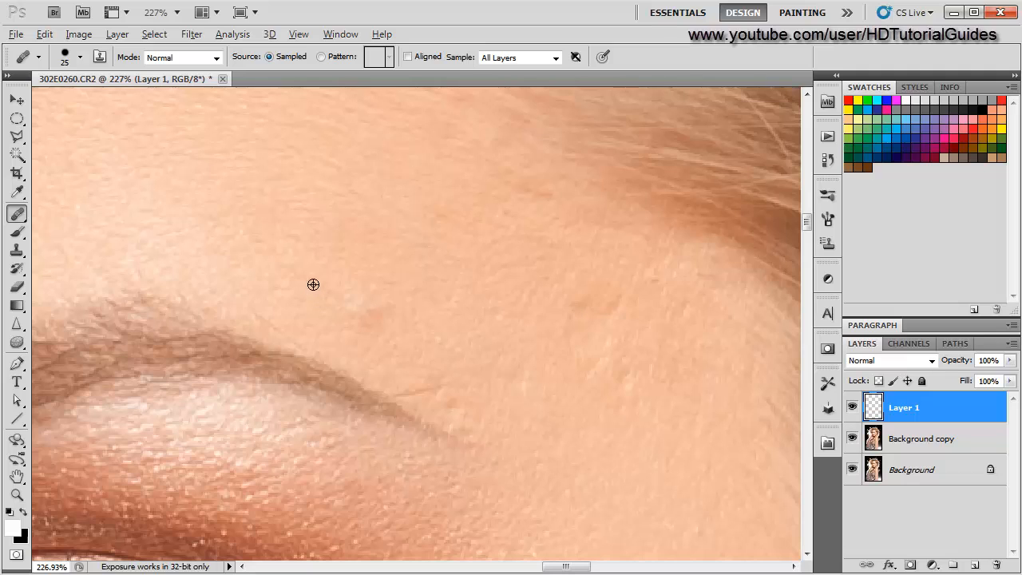
{"action": "left_click", "coordinate": [313, 284], "text": "alt"}
{"action": "left_click_drag", "start_coordinate": [365, 311], "coordinate": [376, 312]}
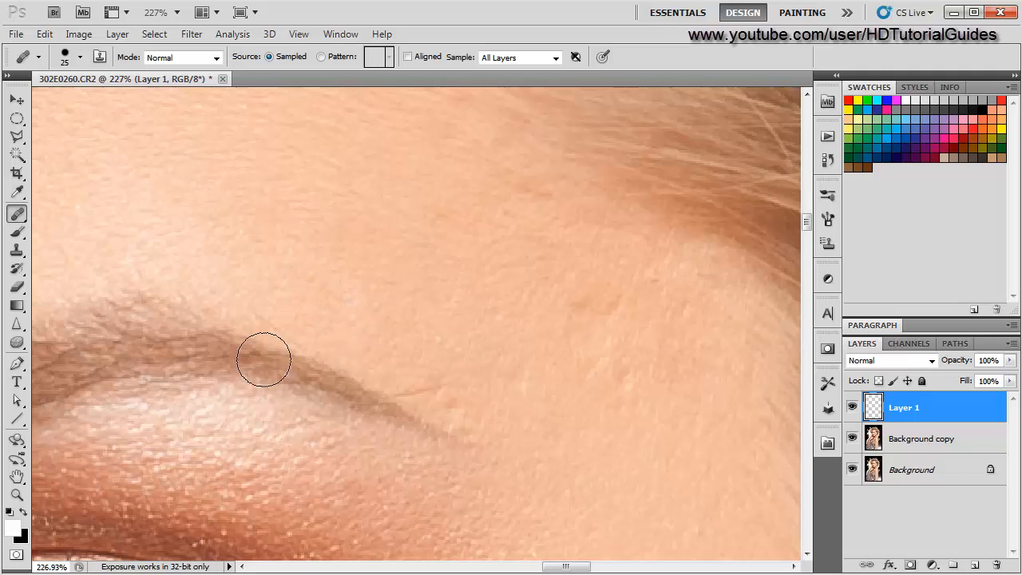
{"action": "scroll", "coordinate": [156, 380], "scroll_direction": "down", "scroll_amount": 2}
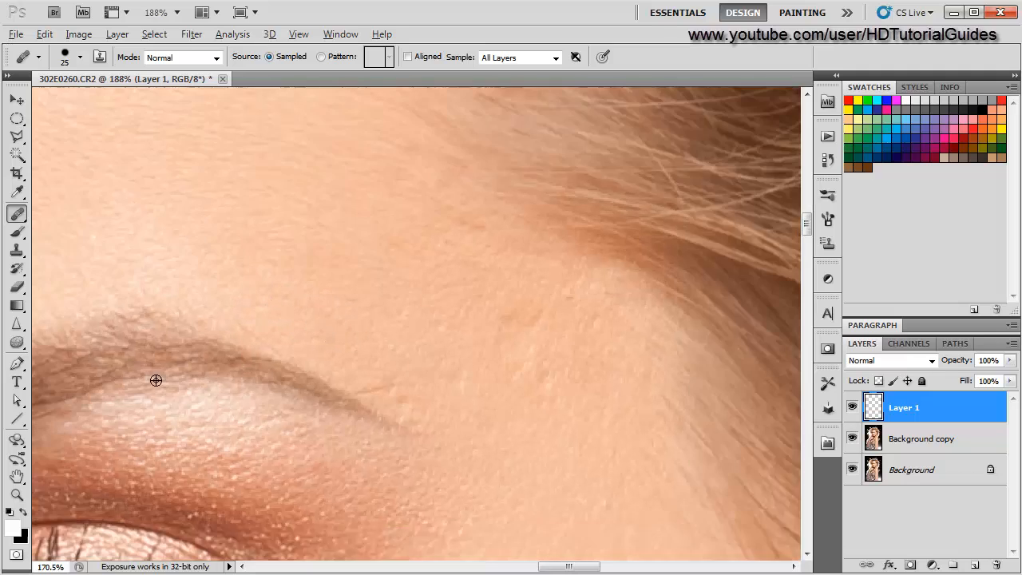
{"action": "scroll", "coordinate": [156, 380], "scroll_direction": "down", "scroll_amount": 8}
{"action": "scroll", "coordinate": [328, 402], "scroll_direction": "up", "scroll_amount": 5}
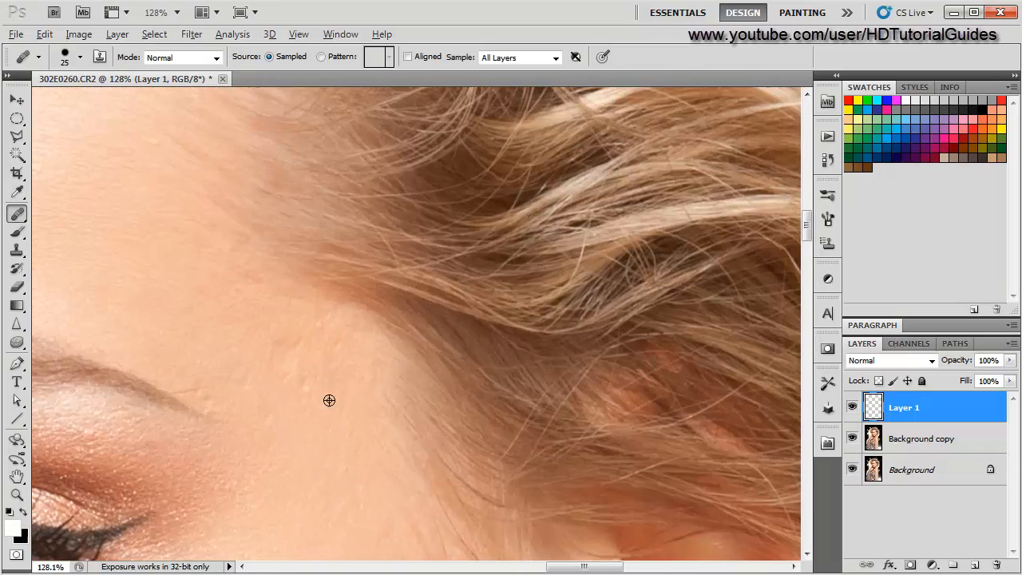
- Spot-heal small blemishes on the temple beside the outer eye corner, then undo the last healing stroke
{"action": "left_click_drag", "start_coordinate": [278, 454], "coordinate": [313, 213]}
{"action": "left_click_drag", "start_coordinate": [296, 362], "coordinate": [306, 322]}
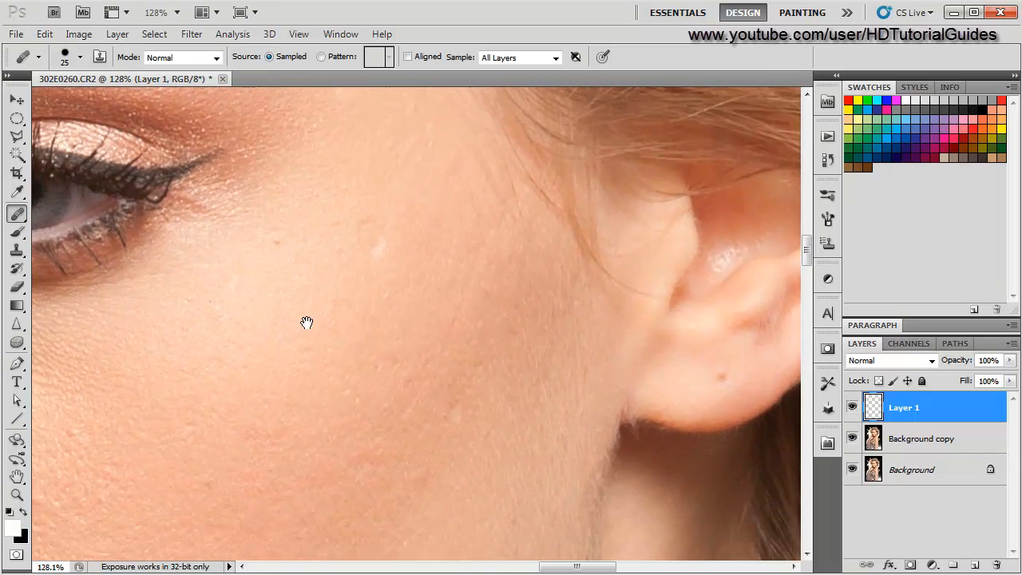
{"action": "scroll", "coordinate": [306, 322], "scroll_direction": "up", "scroll_amount": 4}
{"action": "scroll", "coordinate": [327, 301], "scroll_direction": "down", "scroll_amount": 3}
{"action": "left_click_drag", "start_coordinate": [384, 256], "coordinate": [352, 299]}
{"action": "scroll", "coordinate": [303, 315], "scroll_direction": "up", "scroll_amount": 3}
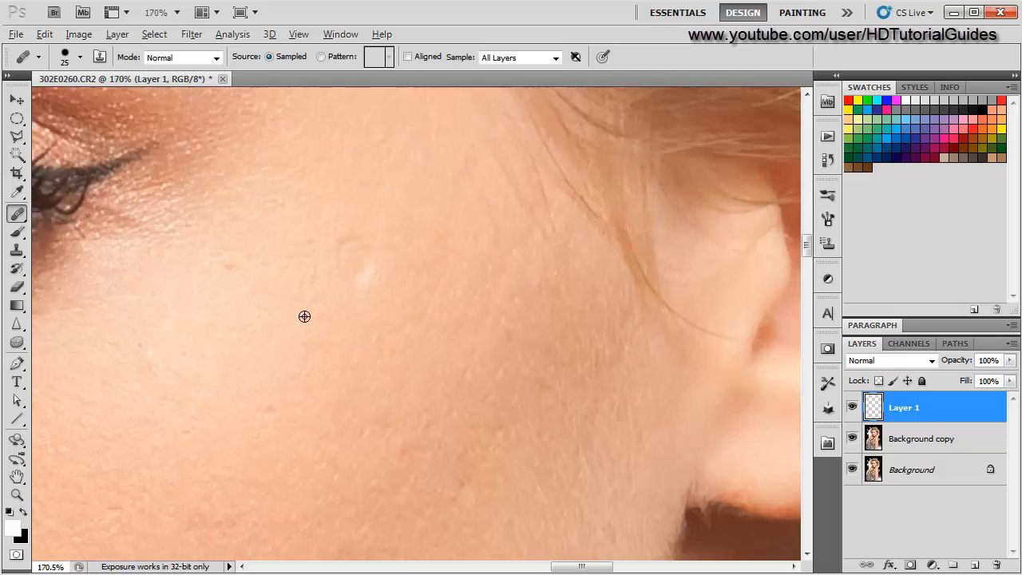
{"action": "scroll", "coordinate": [303, 315], "scroll_direction": "down", "scroll_amount": 4}
{"action": "left_click", "coordinate": [293, 325], "text": "alt"}
{"action": "left_click", "coordinate": [351, 289]}
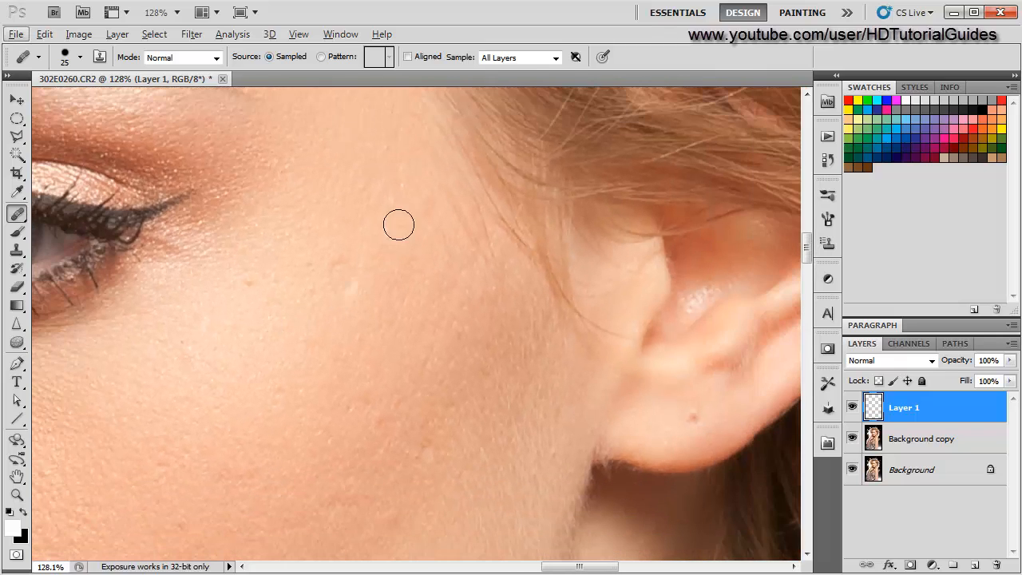
{"action": "key", "text": "ctrl+z"}
- Enlarge the healing brush to 35 px and heal the pale spot on the temple
{"action": "scroll", "coordinate": [213, 360], "scroll_direction": "up", "scroll_amount": 2}
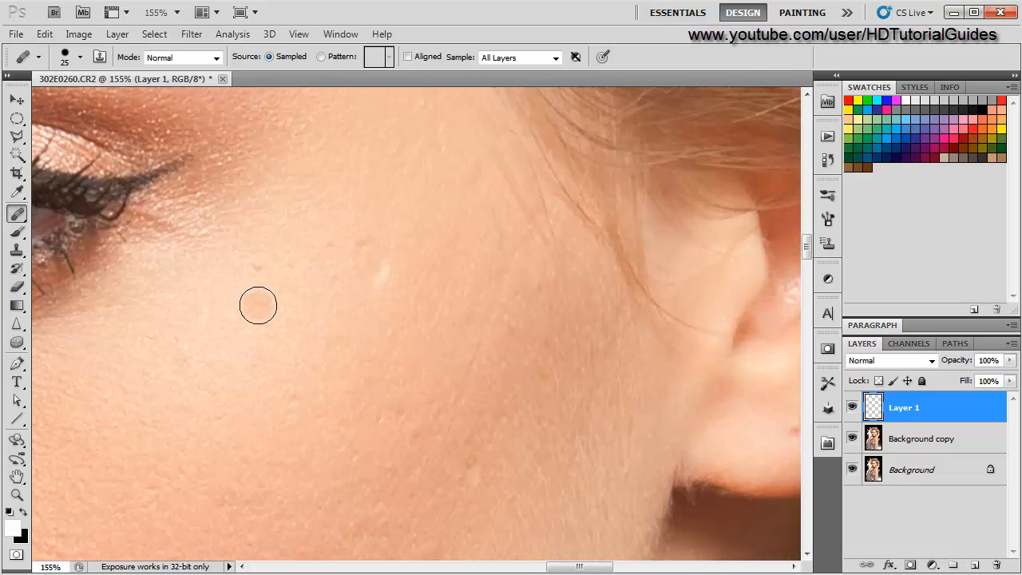
{"action": "key", "text": "bracketright"}
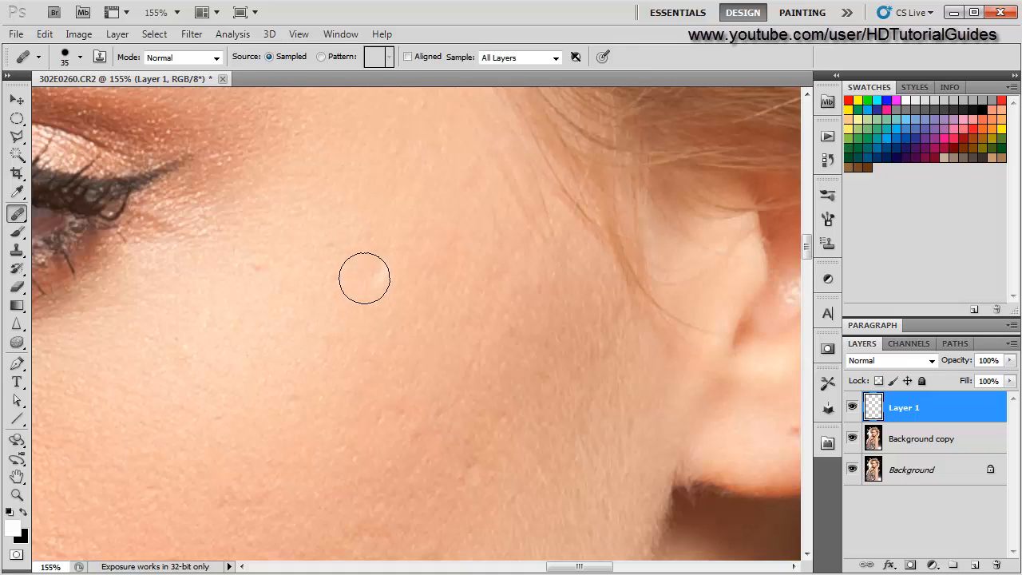
{"action": "left_click", "coordinate": [372, 273]}
{"action": "left_click", "coordinate": [382, 275]}
- Spot-heal several more small spots around the temple between eye and ear
{"action": "scroll", "coordinate": [210, 404], "scroll_direction": "down", "scroll_amount": 4}
{"action": "scroll", "coordinate": [211, 404], "scroll_direction": "up", "scroll_amount": 5}
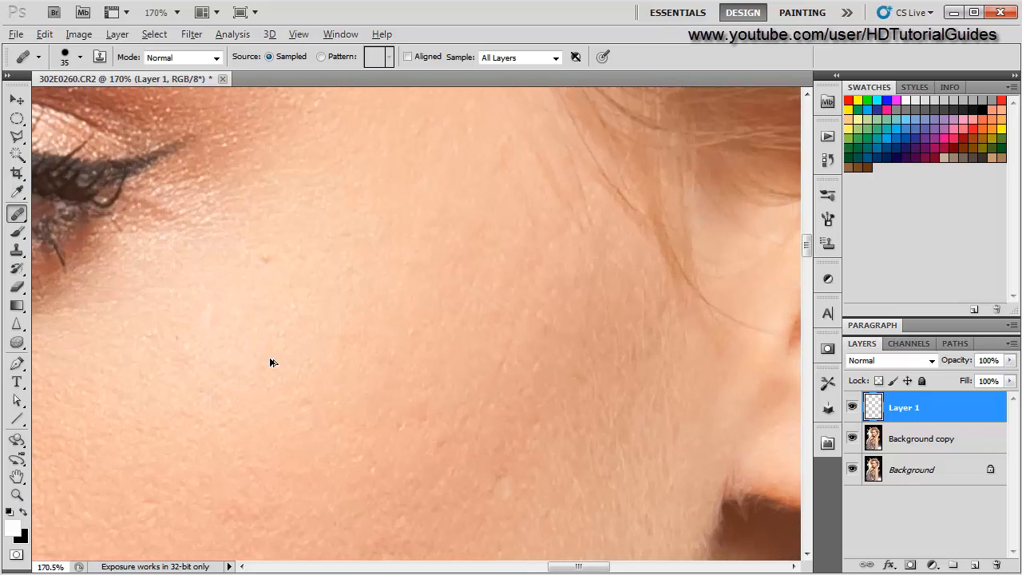
{"action": "left_click", "coordinate": [341, 259], "text": "alt"}
{"action": "left_click", "coordinate": [376, 233]}
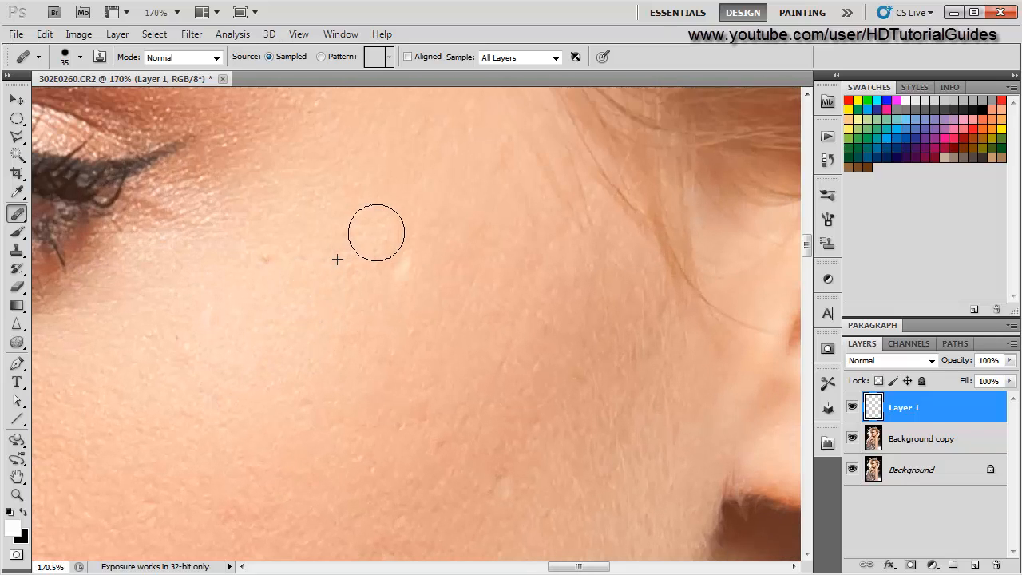
{"action": "left_click", "coordinate": [352, 311], "text": "alt"}
{"action": "left_click", "coordinate": [390, 253]}
{"action": "scroll", "coordinate": [265, 404], "scroll_direction": "down", "scroll_amount": 3, "text": "alt"}
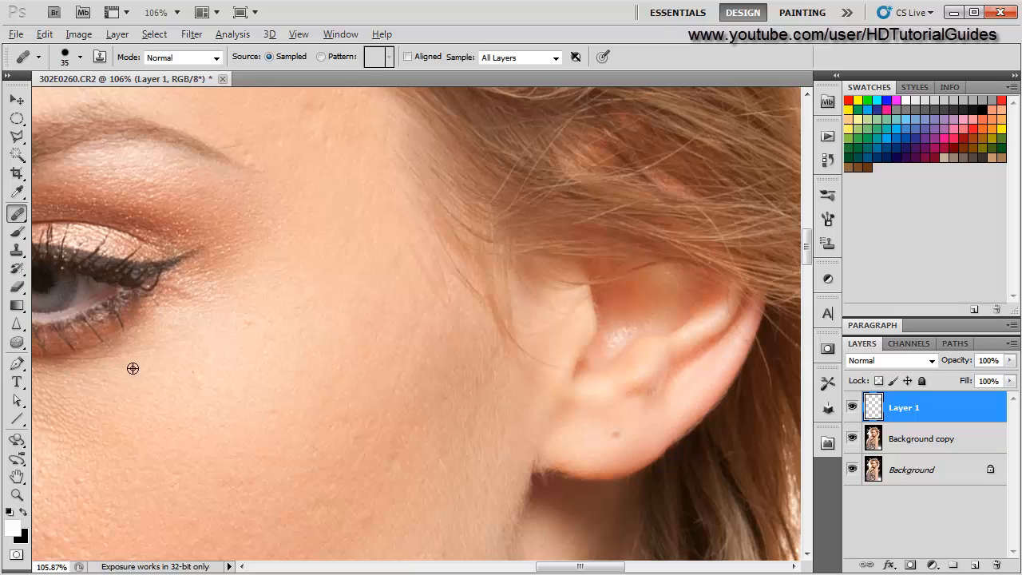
- Reduce the brush to 15 px and spot-heal several blemishes on the upper cheek in front of the ear
{"action": "scroll", "coordinate": [133, 368], "scroll_direction": "up", "scroll_amount": 4, "text": "alt"}
{"action": "scroll", "coordinate": [288, 344], "scroll_direction": "down", "scroll_amount": 1, "text": "alt"}
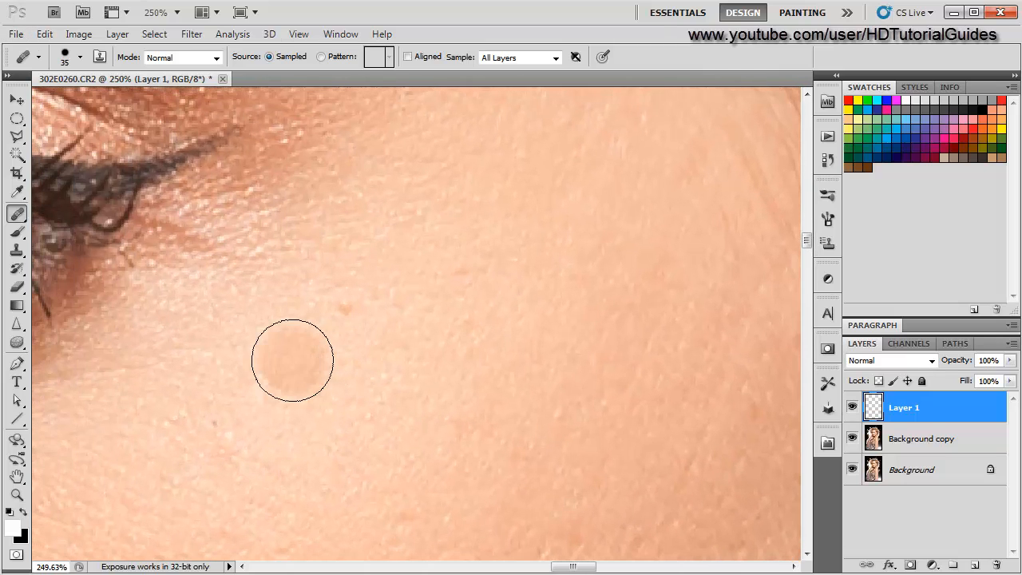
{"action": "key", "text": "bracketleft"}
{"action": "key", "text": "bracketleft"}
{"action": "key", "text": "bracketleft"}
{"action": "key", "text": "bracketleft"}
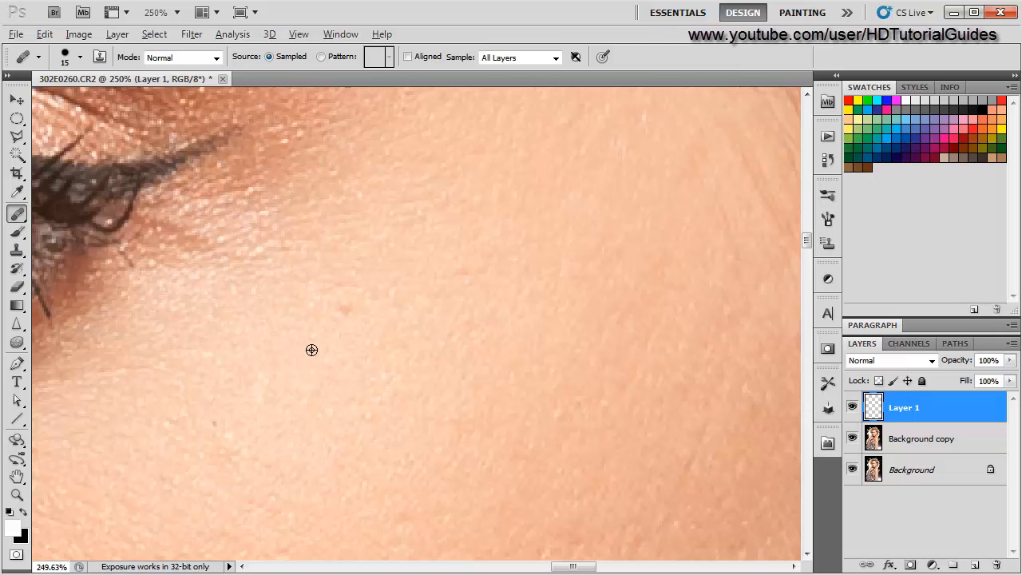
{"action": "scroll", "coordinate": [264, 410], "scroll_direction": "down", "scroll_amount": 2, "text": "alt"}
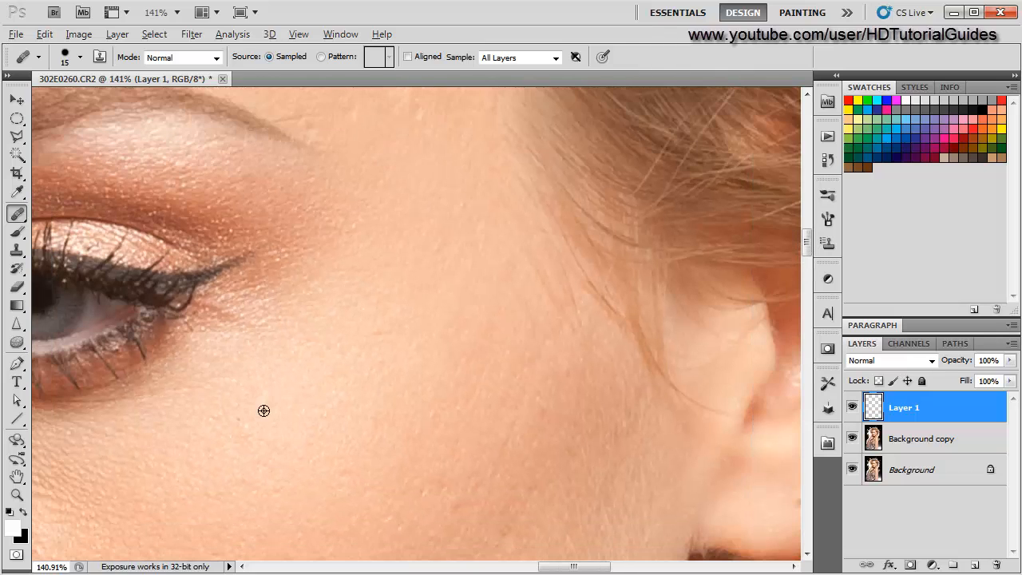
{"action": "scroll", "coordinate": [264, 411], "scroll_direction": "up", "scroll_amount": 3, "text": "alt"}
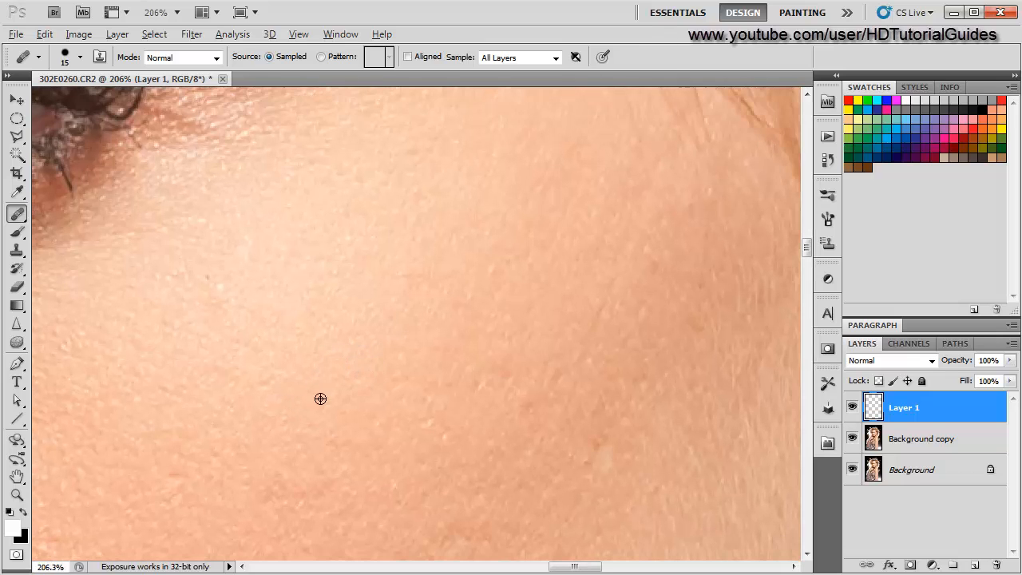
{"action": "scroll", "coordinate": [351, 387], "scroll_direction": "down", "scroll_amount": 2, "text": "alt"}
{"action": "scroll", "coordinate": [261, 404], "scroll_direction": "down", "scroll_amount": 3}
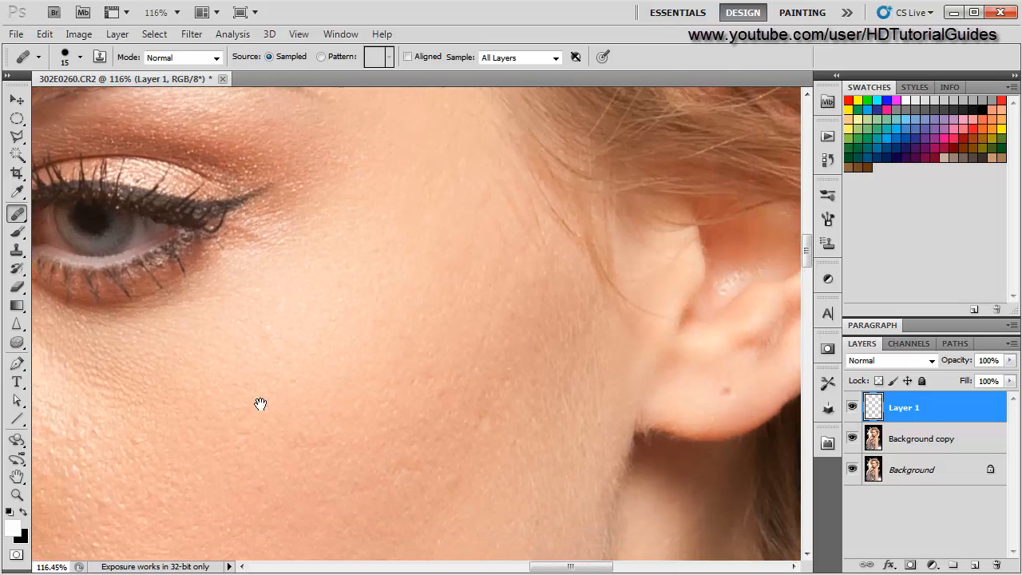
{"action": "scroll", "coordinate": [466, 401], "scroll_direction": "up", "scroll_amount": 2, "text": "alt"}
{"action": "scroll", "coordinate": [466, 401], "scroll_direction": "up", "scroll_amount": 3, "text": "alt"}
{"action": "left_click_drag", "start_coordinate": [520, 358], "coordinate": [475, 314]}
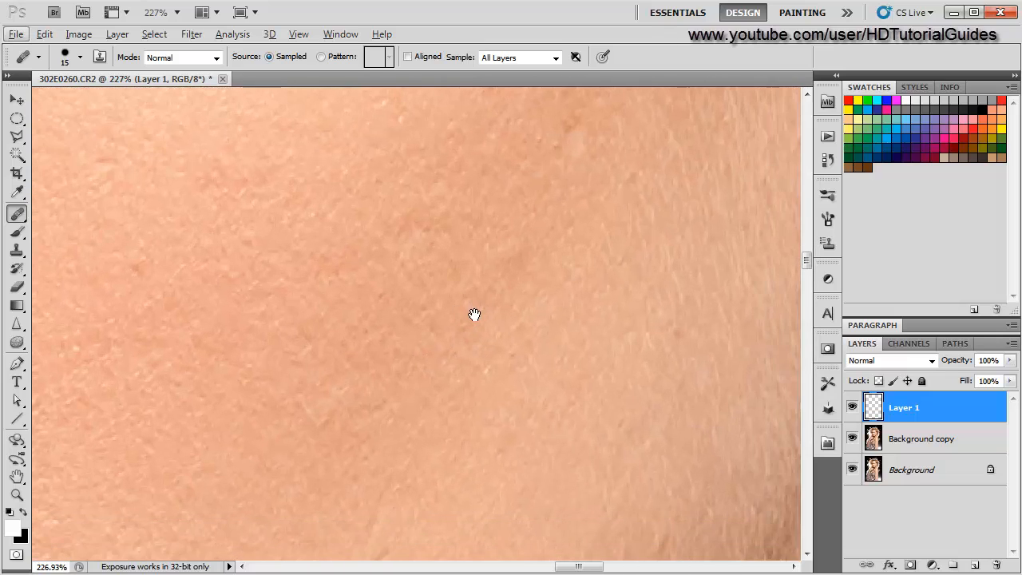
{"action": "scroll", "coordinate": [475, 315], "scroll_direction": "down", "scroll_amount": 5, "text": "alt"}
{"action": "left_click", "coordinate": [528, 297]}
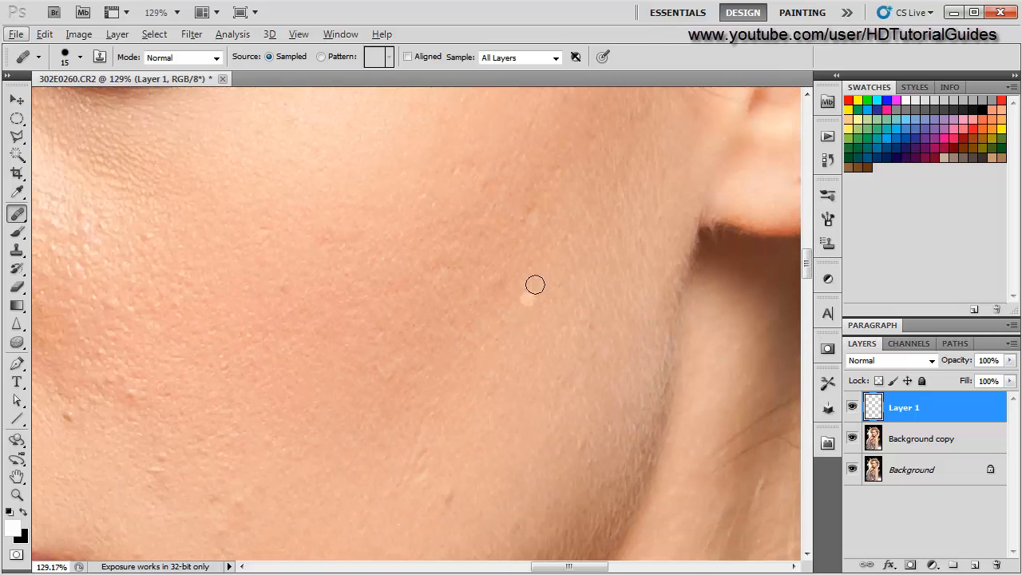
{"action": "left_click", "coordinate": [471, 268]}
{"action": "left_click", "coordinate": [454, 295]}
{"action": "left_click", "coordinate": [459, 329]}
- Enlarge the brush to 30 px and heal two blemishes on the mid-cheek
{"action": "key", "text": "bracketright"}
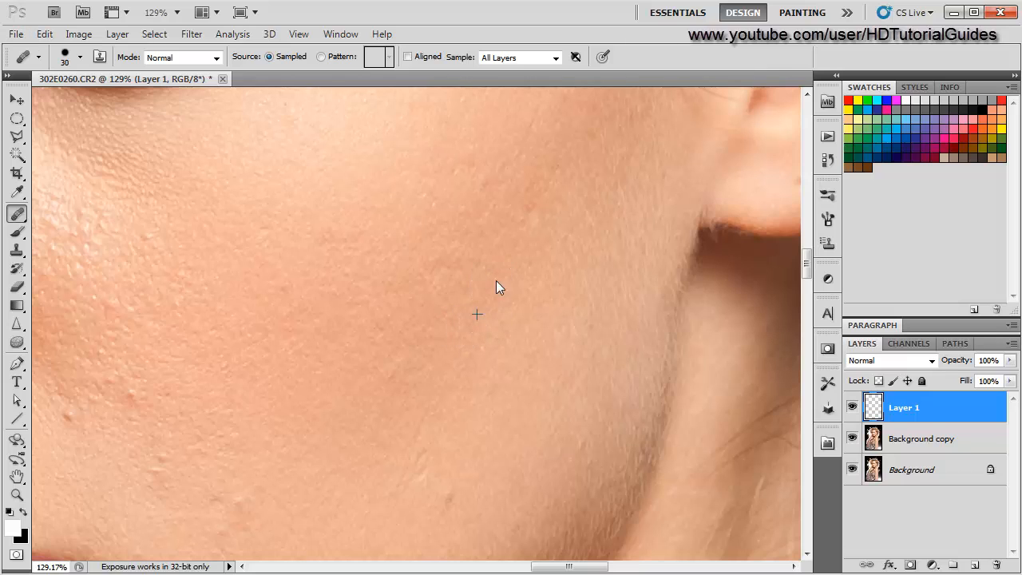
{"action": "scroll", "coordinate": [318, 392], "scroll_direction": "down", "scroll_amount": 3, "text": "alt"}
{"action": "scroll", "coordinate": [374, 344], "scroll_direction": "up", "scroll_amount": 2, "text": "alt"}
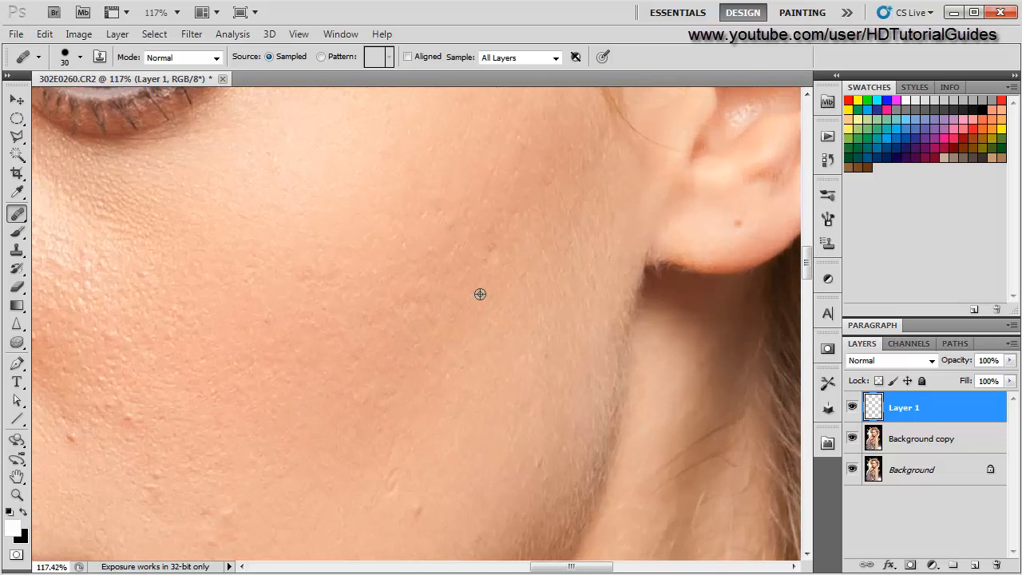
{"action": "left_click", "coordinate": [480, 294], "text": "alt"}
{"action": "left_click", "coordinate": [495, 259]}
- Heal three small bumps on the lower cheek above the jawline
{"action": "scroll", "coordinate": [342, 301], "scroll_direction": "up", "scroll_amount": 1, "text": "alt"}
{"action": "scroll", "coordinate": [375, 369], "scroll_direction": "up", "scroll_amount": 1, "text": "alt"}
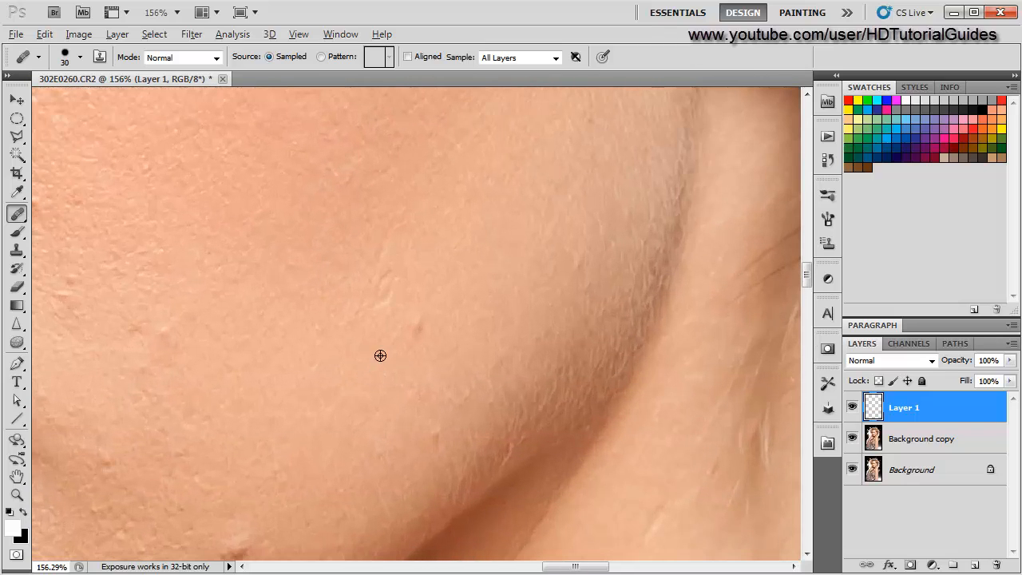
{"action": "left_click", "coordinate": [407, 329]}
{"action": "left_click", "coordinate": [353, 328], "text": "alt"}
{"action": "left_click", "coordinate": [383, 302]}
- Heal the raised blemish on the lower cheek beside the mouth corner
{"action": "scroll", "coordinate": [264, 361], "scroll_direction": "up", "scroll_amount": 3}
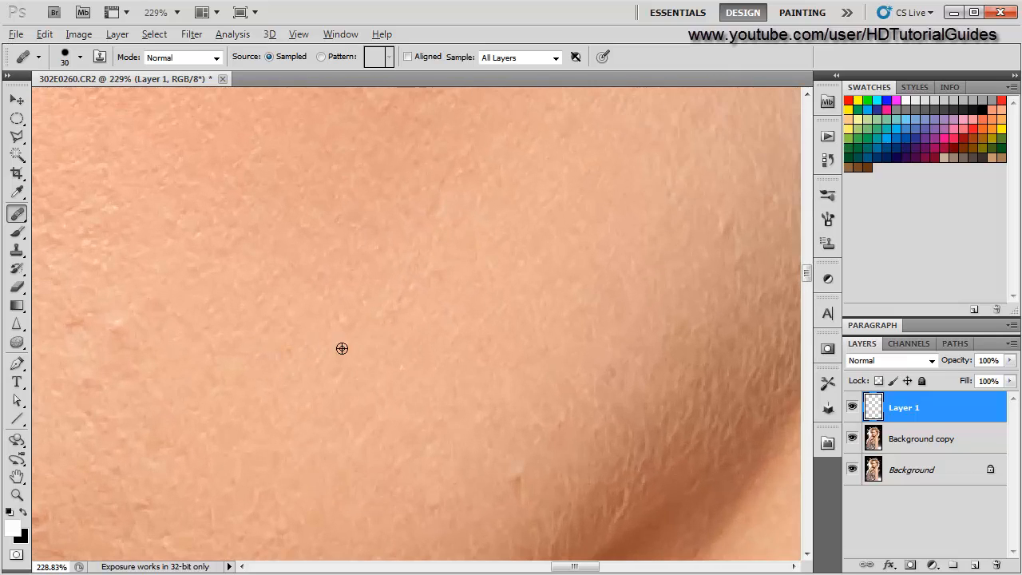
{"action": "scroll", "coordinate": [300, 399], "scroll_direction": "up", "scroll_amount": 4}
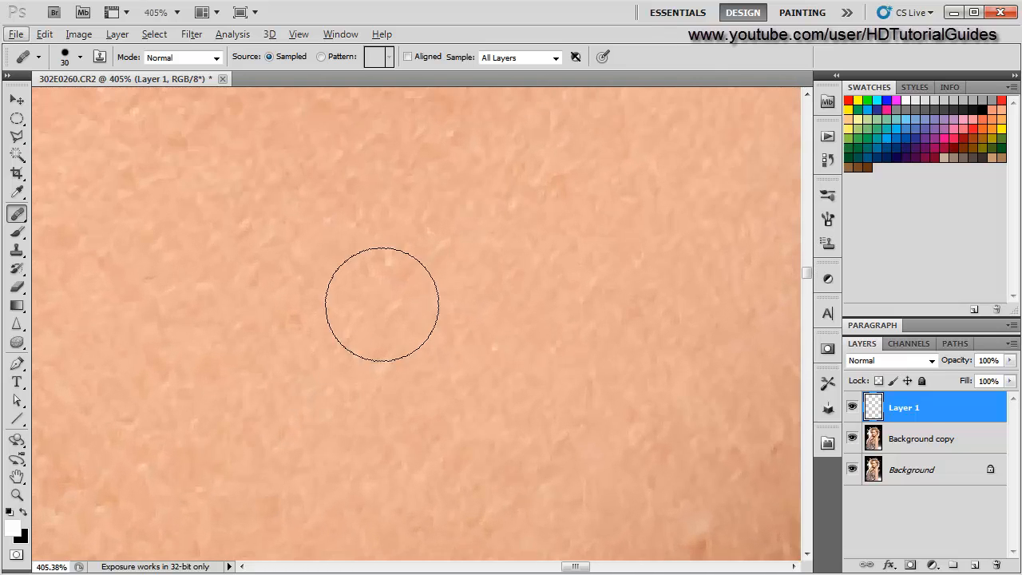
{"action": "scroll", "coordinate": [304, 454], "scroll_direction": "down", "scroll_amount": 4}
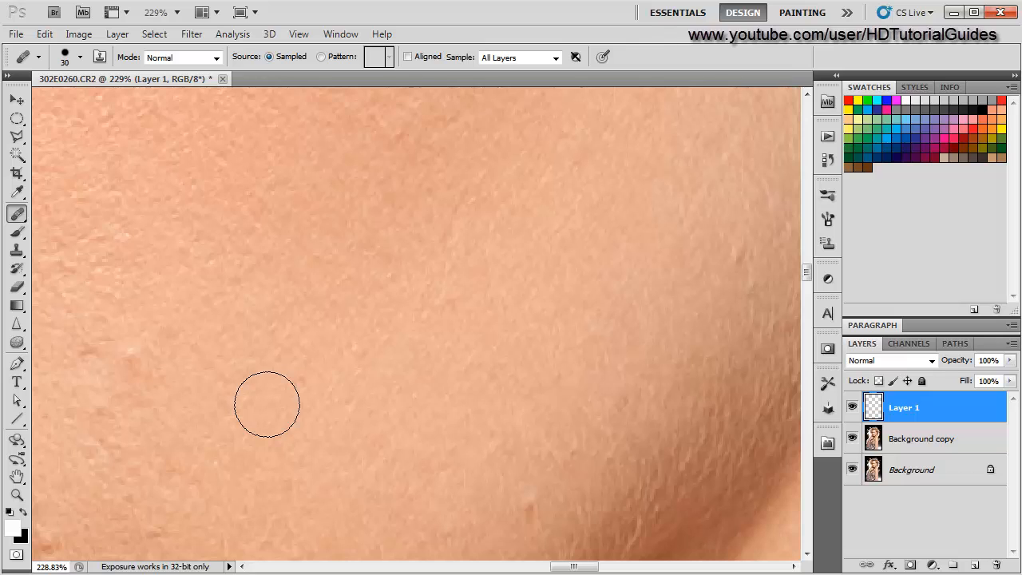
{"action": "scroll", "coordinate": [267, 404], "scroll_direction": "down", "scroll_amount": 4}
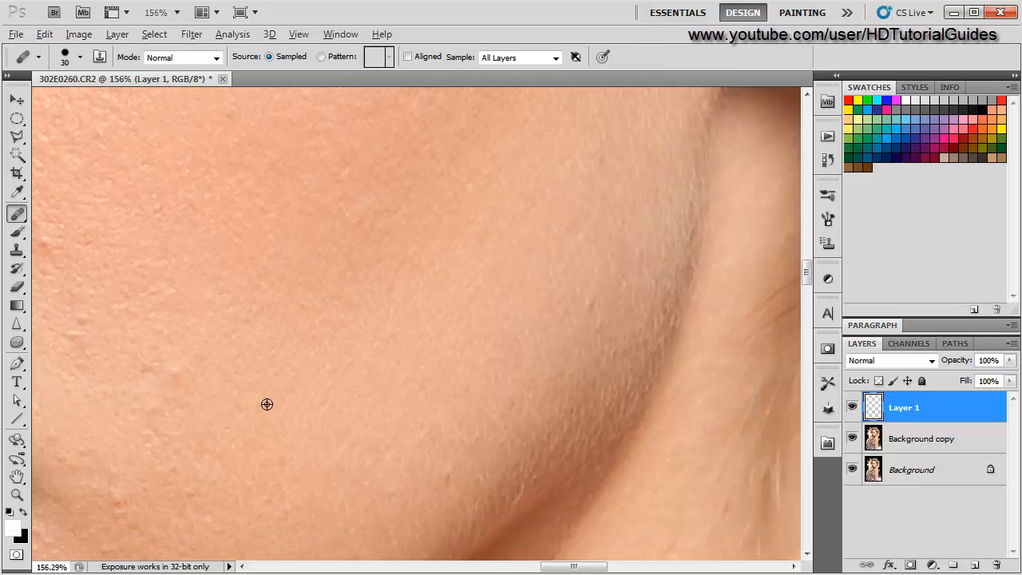
{"action": "left_click_drag", "start_coordinate": [267, 404], "coordinate": [555, 120]}
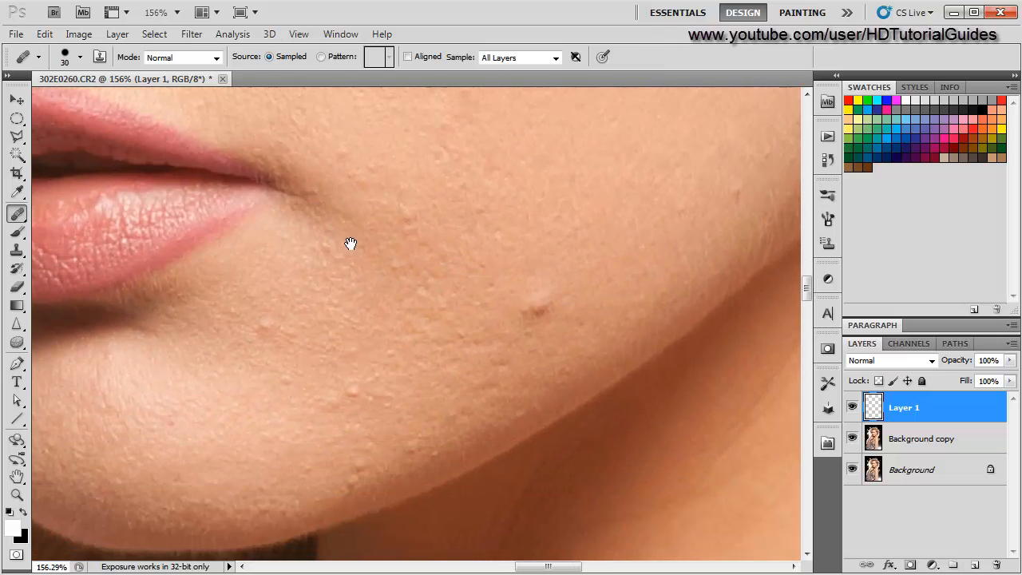
{"action": "left_click", "coordinate": [600, 283], "text": "alt"}
{"action": "left_click", "coordinate": [537, 306]}
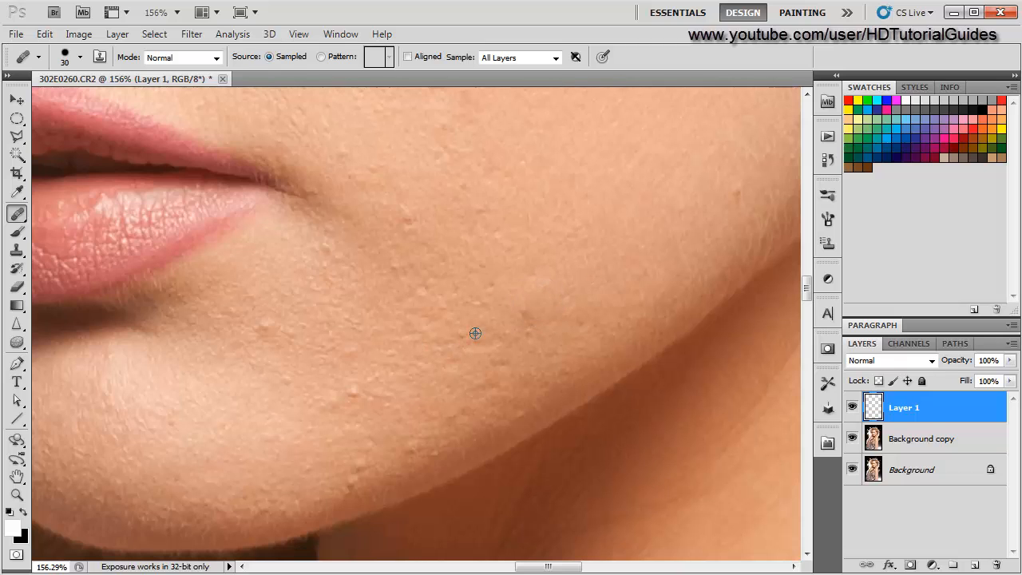
- Heal two more bumps on the cheek beside the lips
{"action": "scroll", "coordinate": [396, 404], "scroll_direction": "down", "scroll_amount": 5}
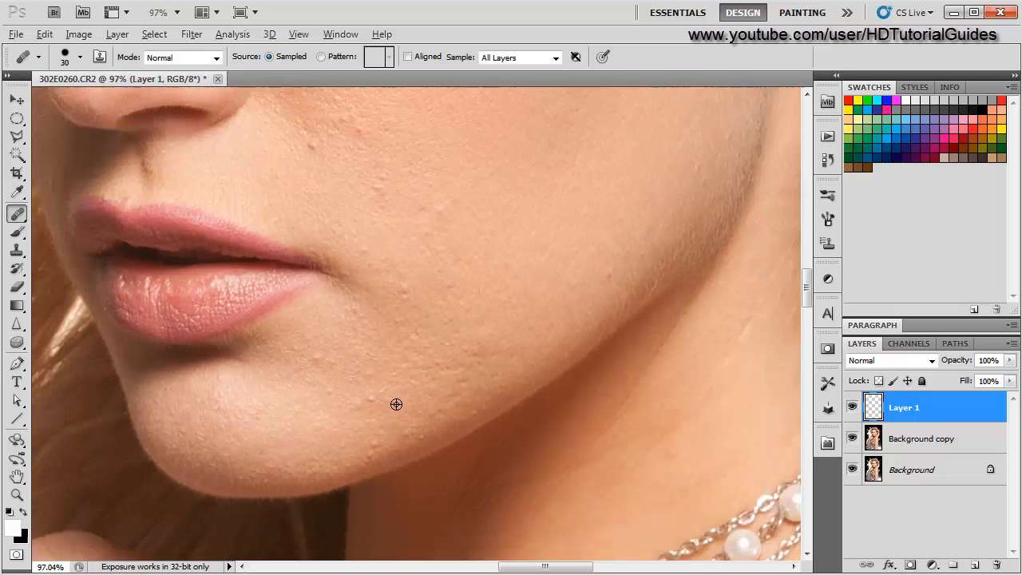
{"action": "scroll", "coordinate": [396, 404], "scroll_direction": "up", "scroll_amount": 2}
{"action": "left_click", "coordinate": [548, 286], "text": "alt"}
{"action": "left_click", "coordinate": [503, 312]}
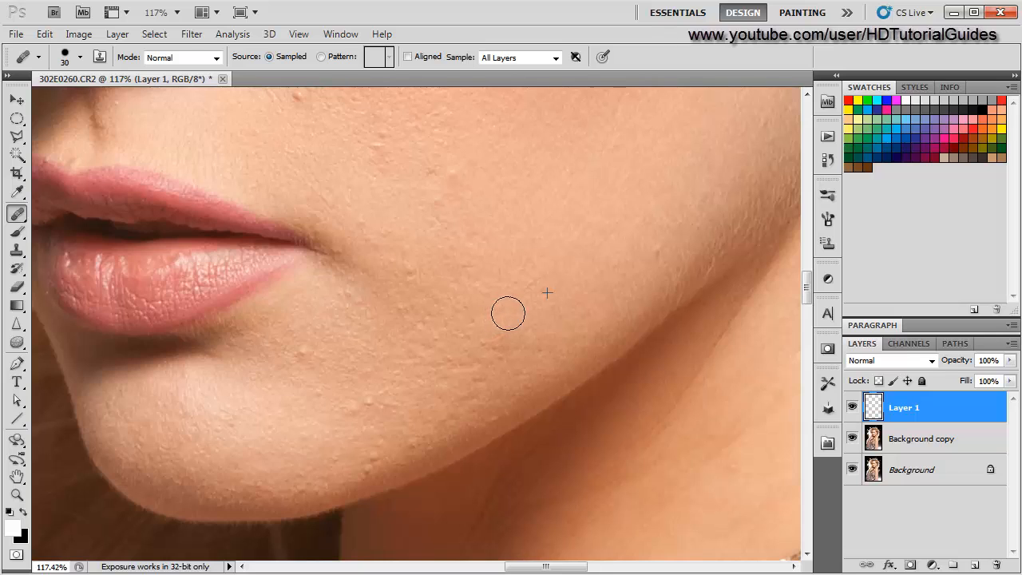
- Reduce the brush to 15 px and heal small bumps on the cheek beside the nose
{"action": "scroll", "coordinate": [363, 402], "scroll_direction": "down", "scroll_amount": 4}
{"action": "scroll", "coordinate": [444, 312], "scroll_direction": "up", "scroll_amount": 4}
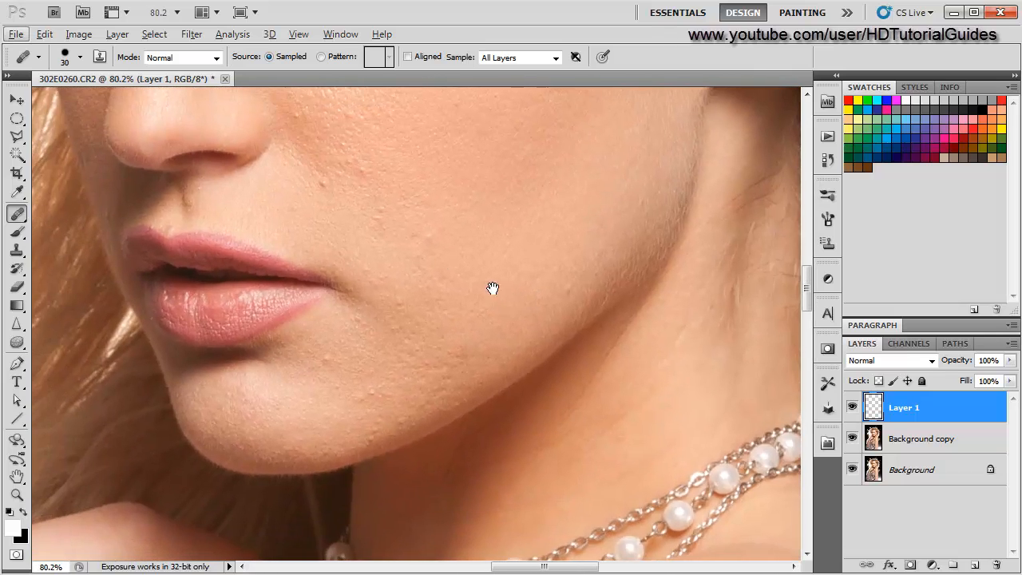
{"action": "scroll", "coordinate": [414, 360], "scroll_direction": "up", "scroll_amount": 2}
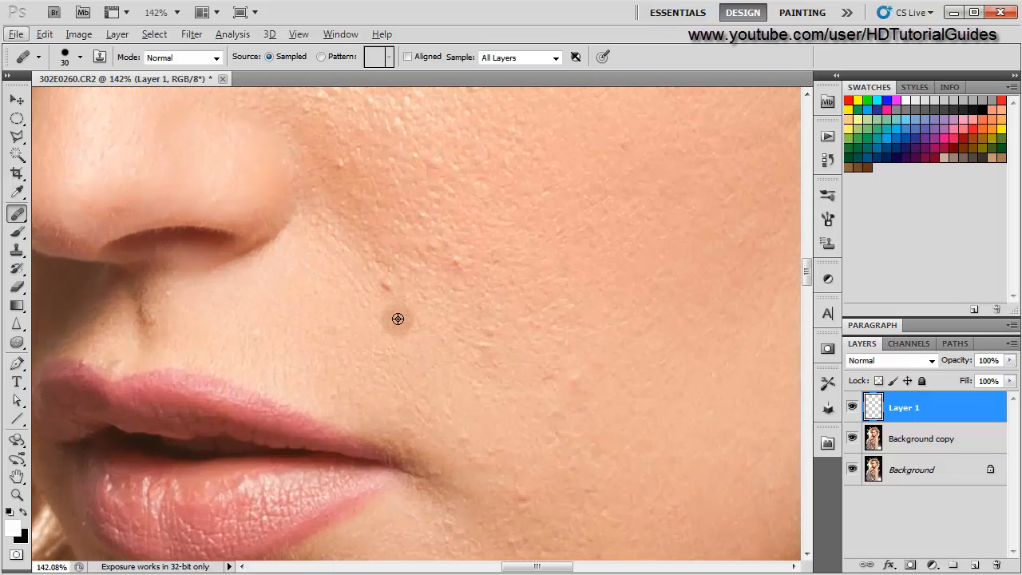
{"action": "key", "text": "bracketleft"}
{"action": "key", "text": "bracketleft"}
{"action": "key", "text": "bracketleft"}
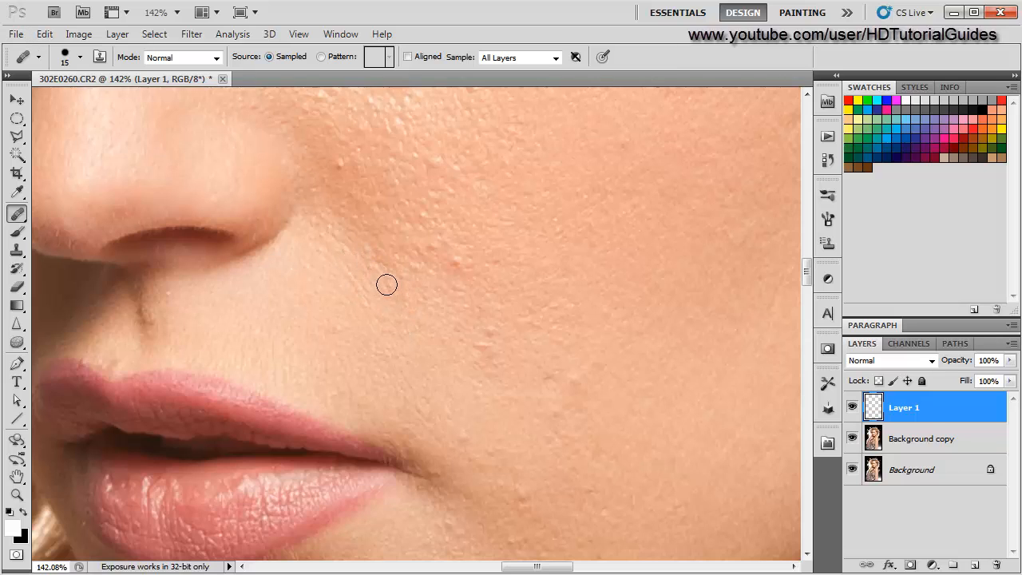
{"action": "scroll", "coordinate": [294, 354], "scroll_direction": "down", "scroll_amount": 3}
{"action": "scroll", "coordinate": [321, 343], "scroll_direction": "up", "scroll_amount": 4}
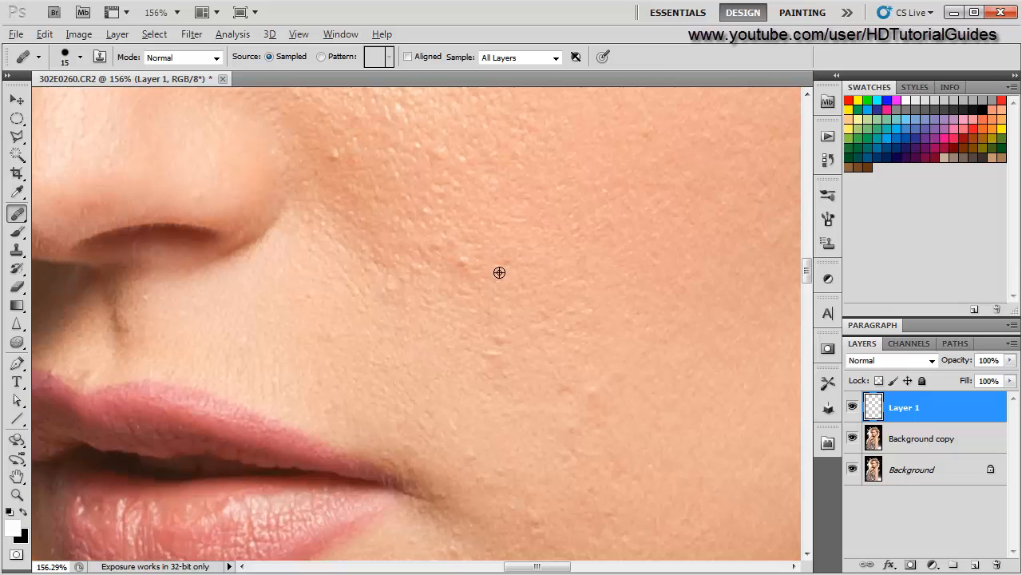
{"action": "left_click", "coordinate": [499, 273], "text": "alt"}
{"action": "left_click_drag", "start_coordinate": [481, 257], "coordinate": [461, 258]}
- Heal more small bumps on the cheek near the nostril
{"action": "scroll", "coordinate": [413, 362], "scroll_direction": "down", "scroll_amount": 3}
{"action": "left_click_drag", "start_coordinate": [359, 222], "coordinate": [370, 286]}
{"action": "scroll", "coordinate": [369, 286], "scroll_direction": "up", "scroll_amount": 7}
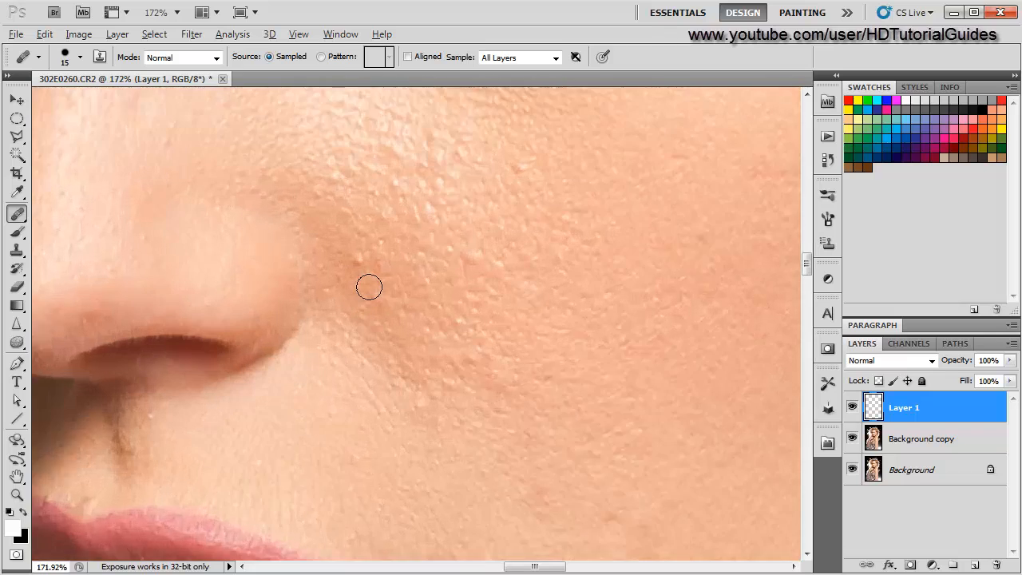
{"action": "scroll", "coordinate": [313, 361], "scroll_direction": "down", "scroll_amount": 4}
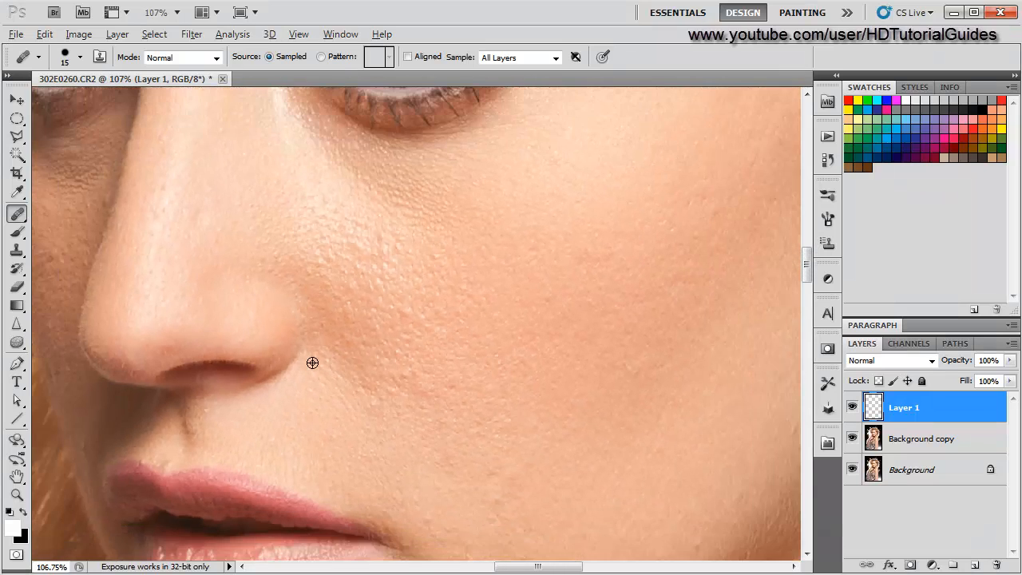
{"action": "scroll", "coordinate": [322, 327], "scroll_direction": "up", "scroll_amount": 3}
{"action": "left_click", "coordinate": [479, 286], "text": "alt"}
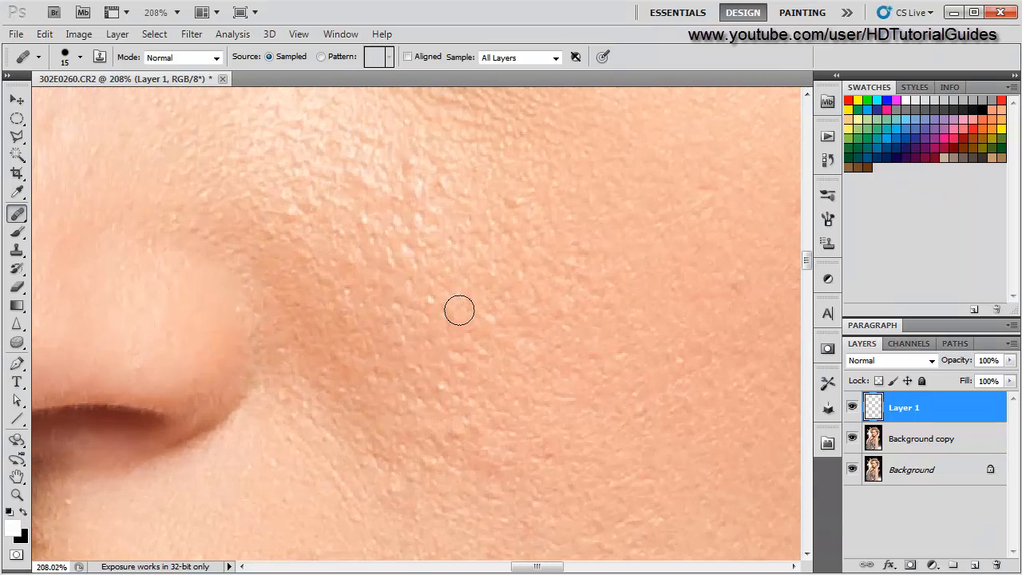
{"action": "left_click", "coordinate": [456, 312]}
{"action": "scroll", "coordinate": [348, 379], "scroll_direction": "down", "scroll_amount": 5}
{"action": "scroll", "coordinate": [421, 314], "scroll_direction": "up", "scroll_amount": 5}
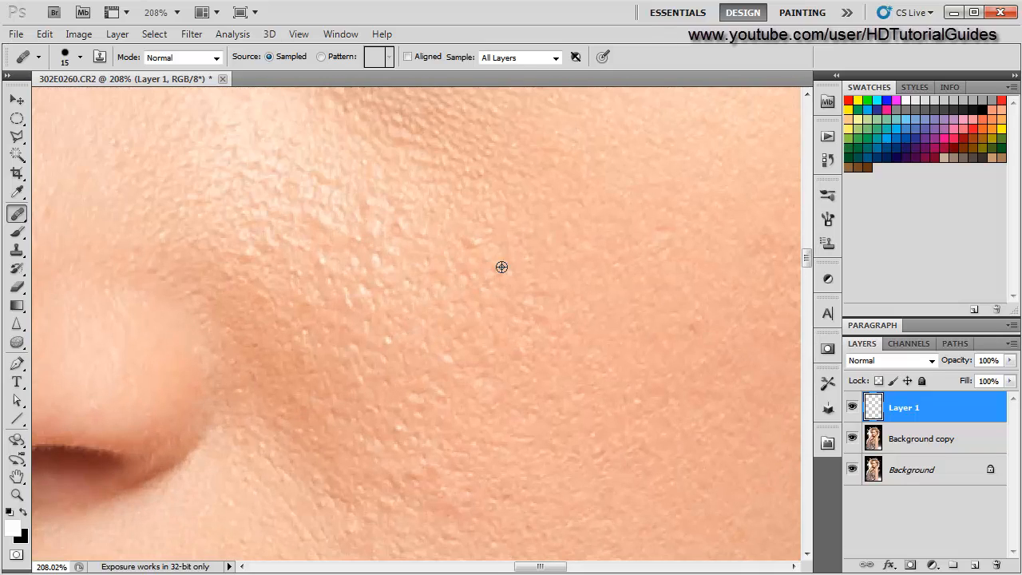
{"action": "scroll", "coordinate": [383, 360], "scroll_direction": "down", "scroll_amount": 5}
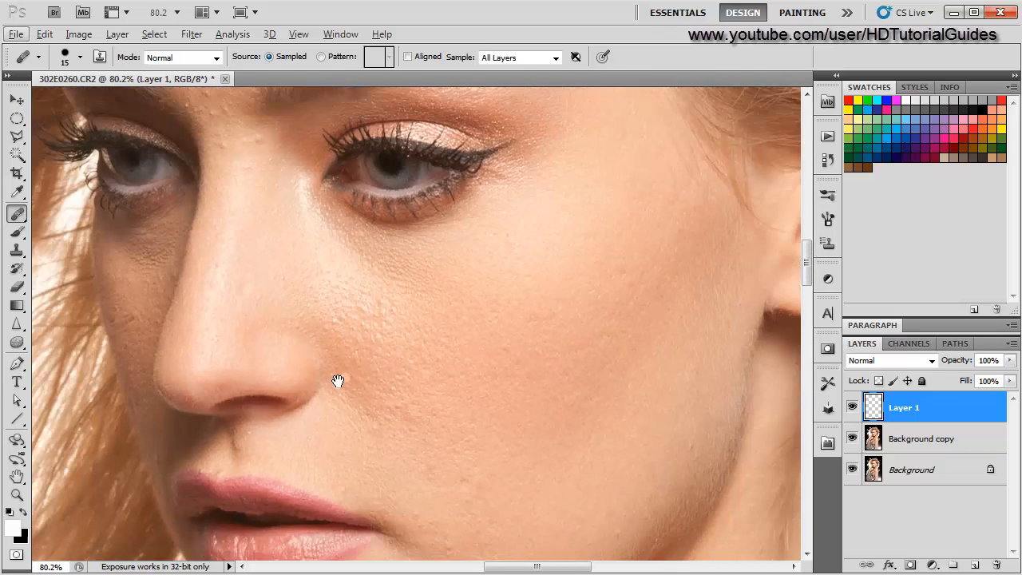
{"action": "left_click_drag", "start_coordinate": [338, 381], "coordinate": [242, 386]}
{"action": "scroll", "coordinate": [511, 299], "scroll_direction": "up", "scroll_amount": 2}
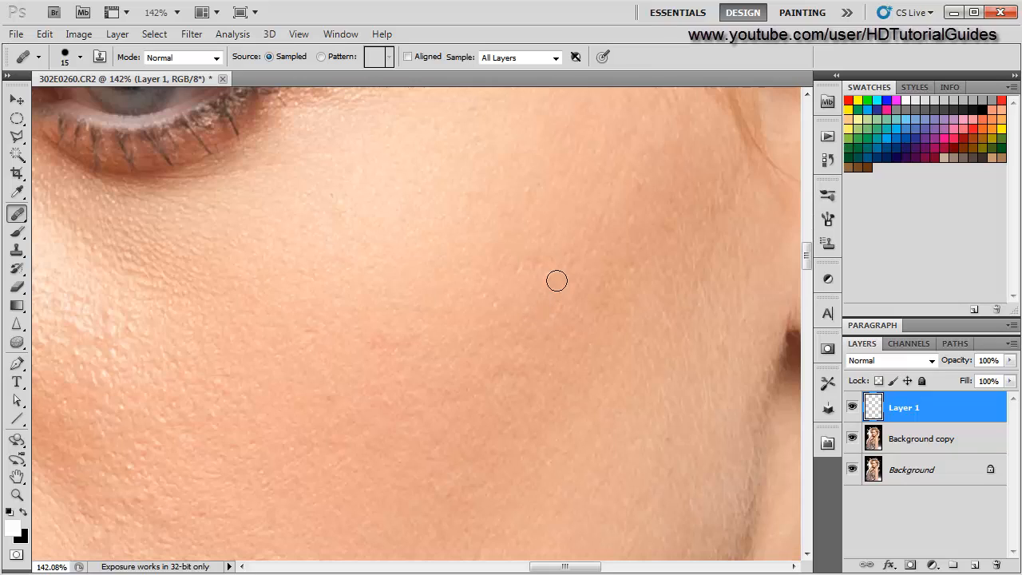
- Increase the brush to 30 px and heal blemishes on the forehead
{"action": "scroll", "coordinate": [359, 404], "scroll_direction": "down", "scroll_amount": 4}
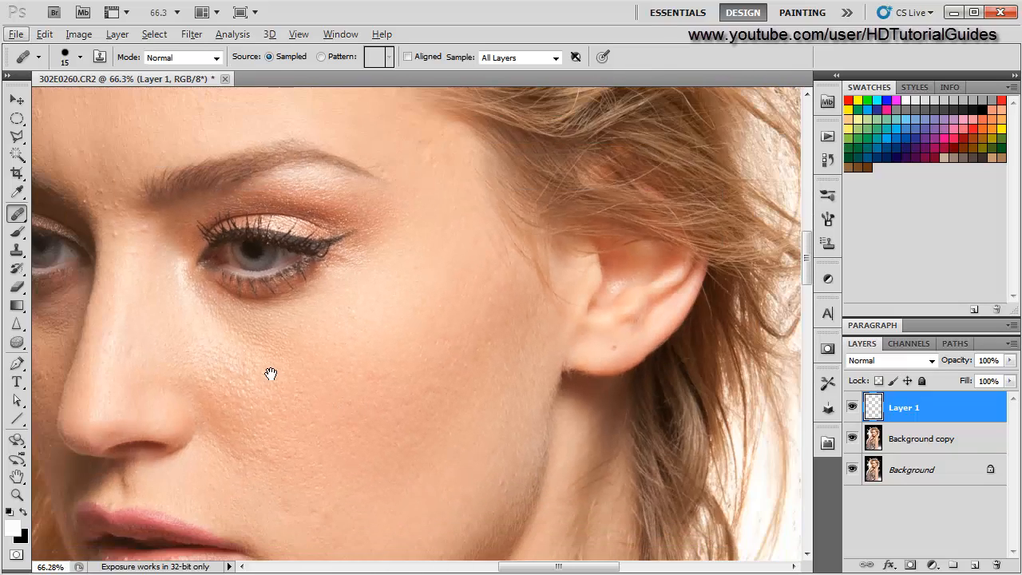
{"action": "left_click_drag", "start_coordinate": [269, 370], "coordinate": [533, 309]}
{"action": "scroll", "coordinate": [548, 479], "scroll_direction": "up", "scroll_amount": 5}
{"action": "scroll", "coordinate": [463, 330], "scroll_direction": "up", "scroll_amount": 3}
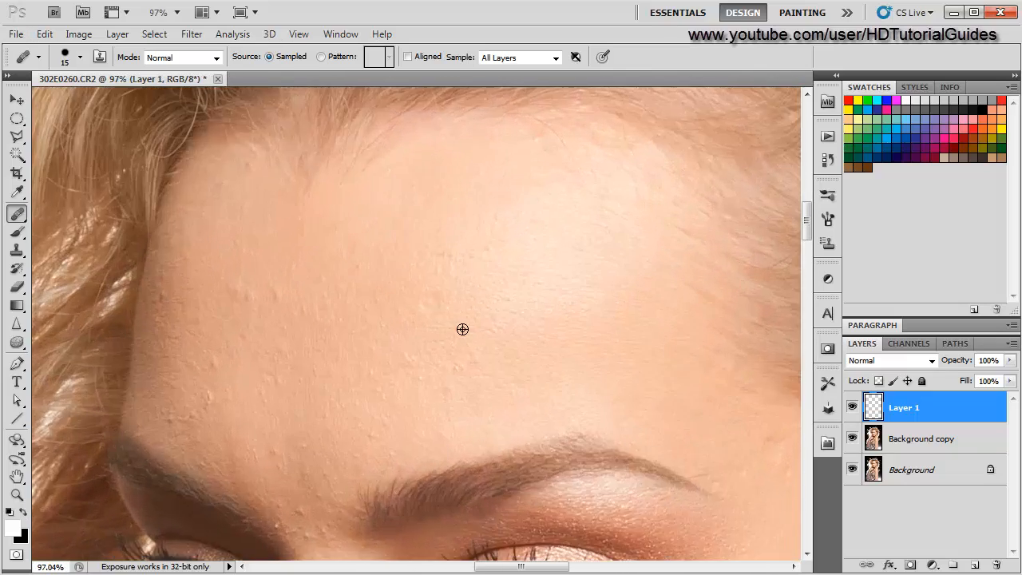
{"action": "scroll", "coordinate": [372, 356], "scroll_direction": "up", "scroll_amount": 2}
{"action": "scroll", "coordinate": [385, 340], "scroll_direction": "up", "scroll_amount": 1}
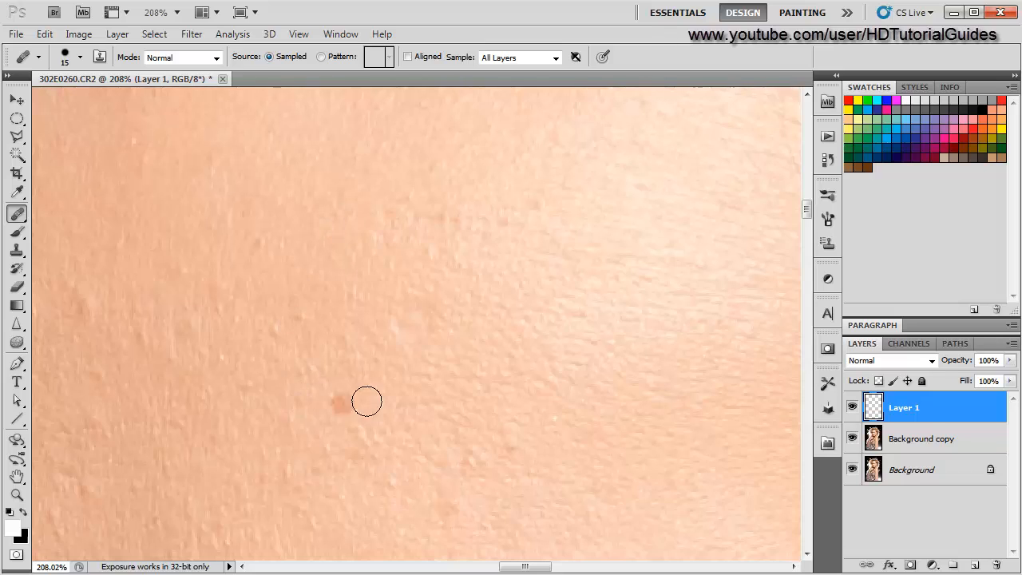
{"action": "scroll", "coordinate": [368, 430], "scroll_direction": "down", "scroll_amount": 2}
{"action": "scroll", "coordinate": [356, 433], "scroll_direction": "up", "scroll_amount": 1}
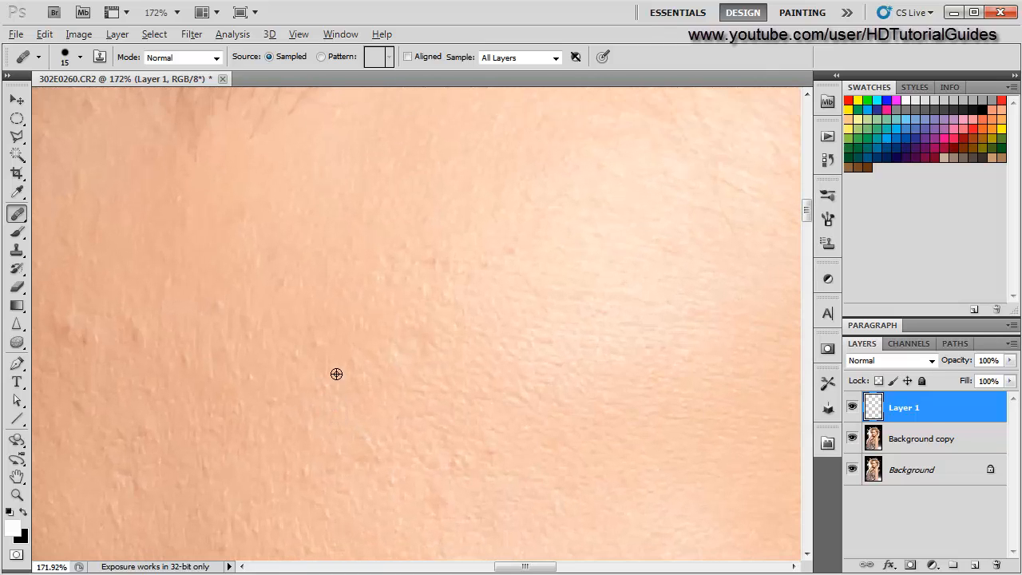
{"action": "key", "text": "alt"}
{"action": "key", "text": "bracketright"}
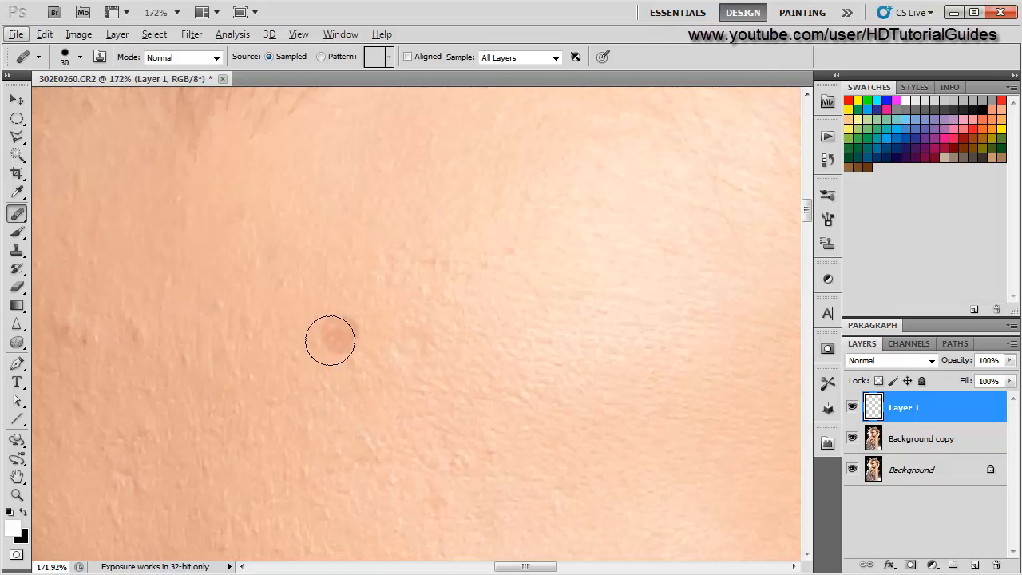
{"action": "left_click", "coordinate": [361, 333], "text": "alt"}
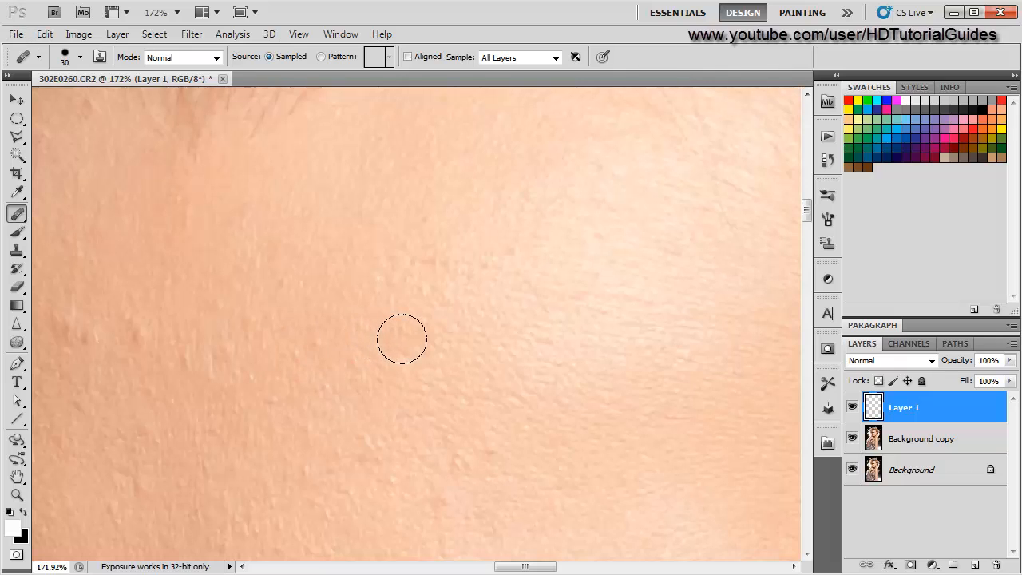
{"action": "left_click", "coordinate": [408, 340]}
- Toggle Layer 1's visibility to compare the healed forehead before and after
{"action": "scroll", "coordinate": [241, 434], "scroll_direction": "down", "scroll_amount": 2}
{"action": "scroll", "coordinate": [232, 439], "scroll_direction": "up", "scroll_amount": 4}
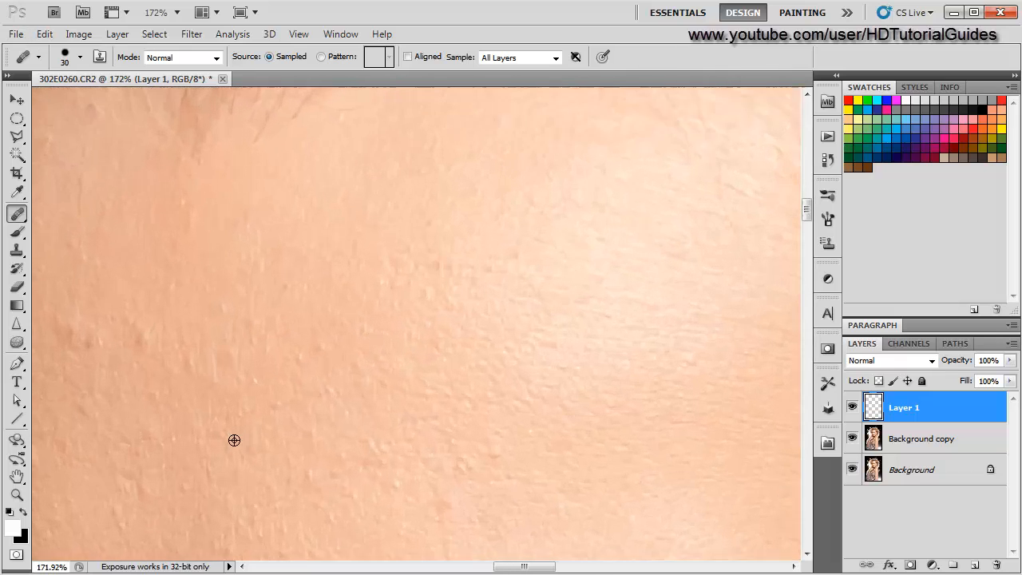
{"action": "left_click", "coordinate": [853, 407]}
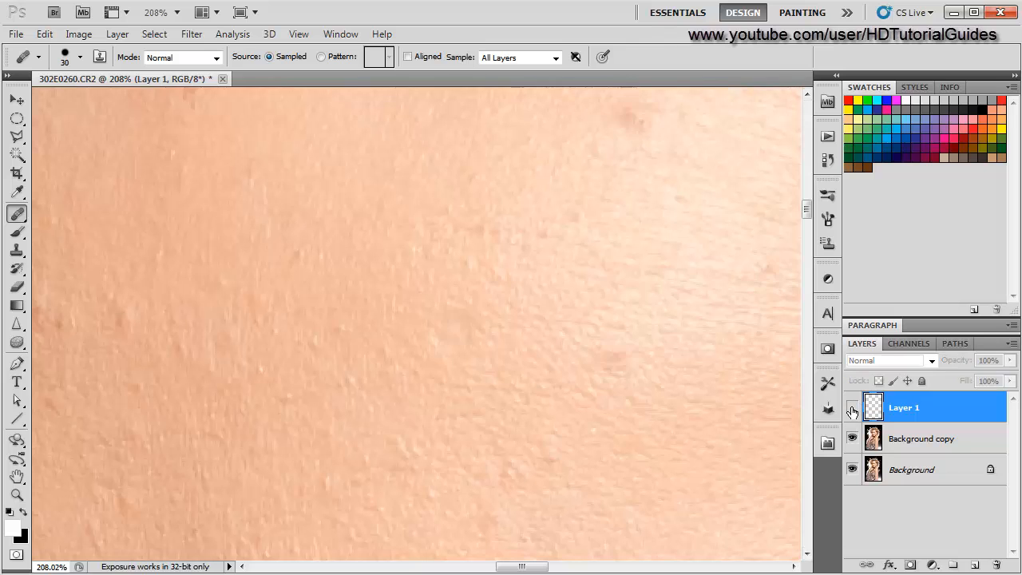
{"action": "left_click", "coordinate": [853, 408]}
{"action": "left_click", "coordinate": [853, 407]}
{"action": "left_click", "coordinate": [853, 407]}
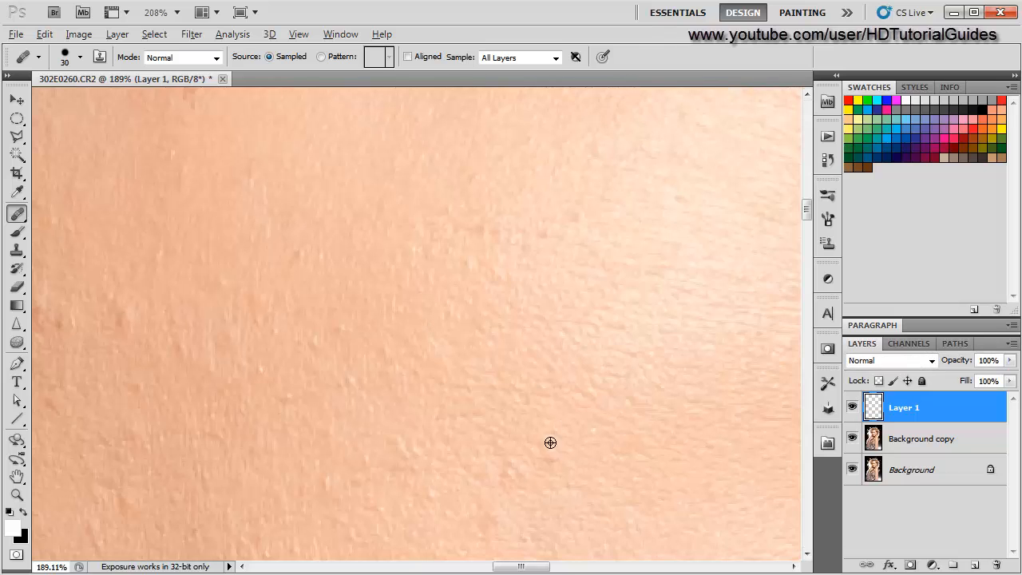
- Heal a small bump on the forehead near the hairline
{"action": "scroll", "coordinate": [547, 440], "scroll_direction": "down", "scroll_amount": 3}
{"action": "scroll", "coordinate": [543, 435], "scroll_direction": "up", "scroll_amount": 2}
{"action": "scroll", "coordinate": [365, 423], "scroll_direction": "up", "scroll_amount": 2}
{"action": "scroll", "coordinate": [500, 409], "scroll_direction": "down", "scroll_amount": 1}
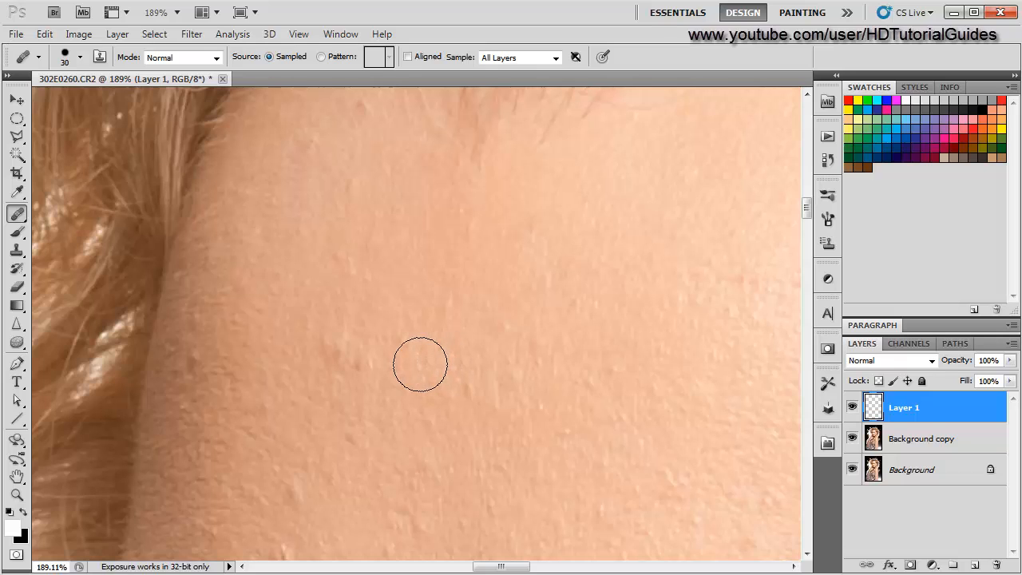
{"action": "scroll", "coordinate": [357, 437], "scroll_direction": "down", "scroll_amount": 1}
{"action": "scroll", "coordinate": [357, 436], "scroll_direction": "down", "scroll_amount": 2}
{"action": "scroll", "coordinate": [357, 436], "scroll_direction": "up", "scroll_amount": 3}
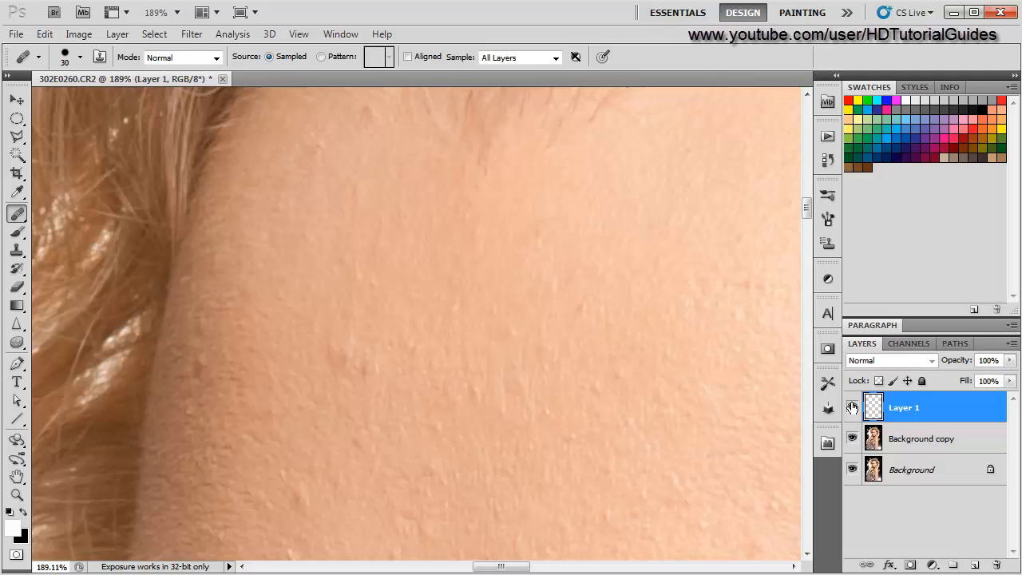
{"action": "scroll", "coordinate": [319, 464], "scroll_direction": "up", "scroll_amount": 2}
{"action": "scroll", "coordinate": [295, 399], "scroll_direction": "up", "scroll_amount": 1}
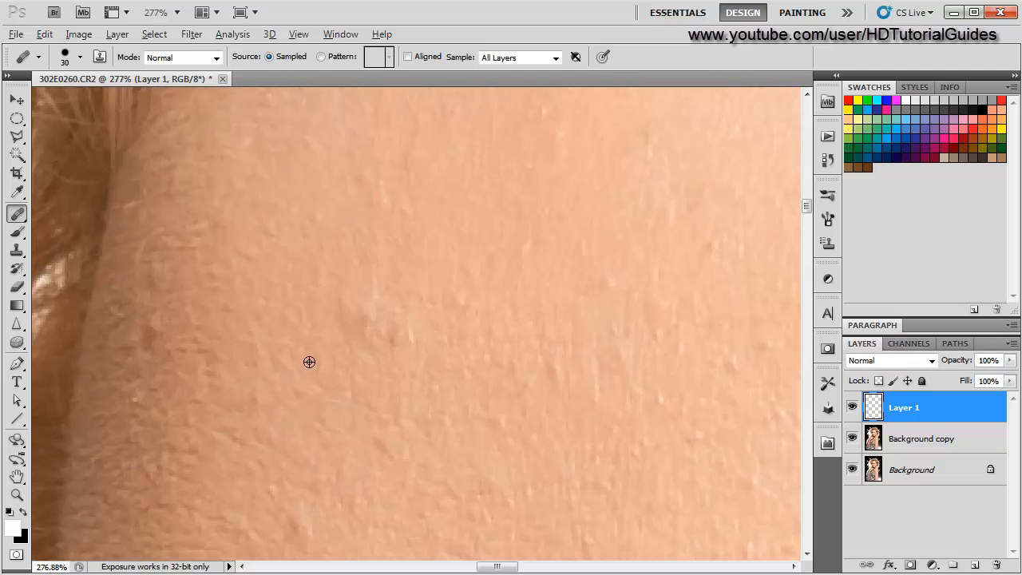
{"action": "left_click", "coordinate": [372, 258], "text": "alt"}
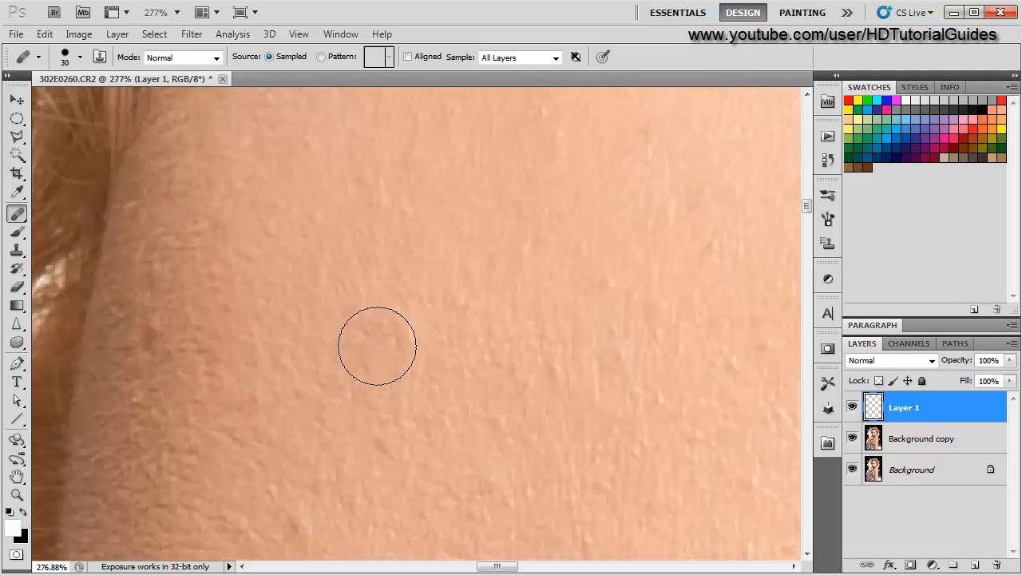
{"action": "scroll", "coordinate": [308, 434], "scroll_direction": "down", "scroll_amount": 6}
{"action": "scroll", "coordinate": [360, 354], "scroll_direction": "up", "scroll_amount": 2}
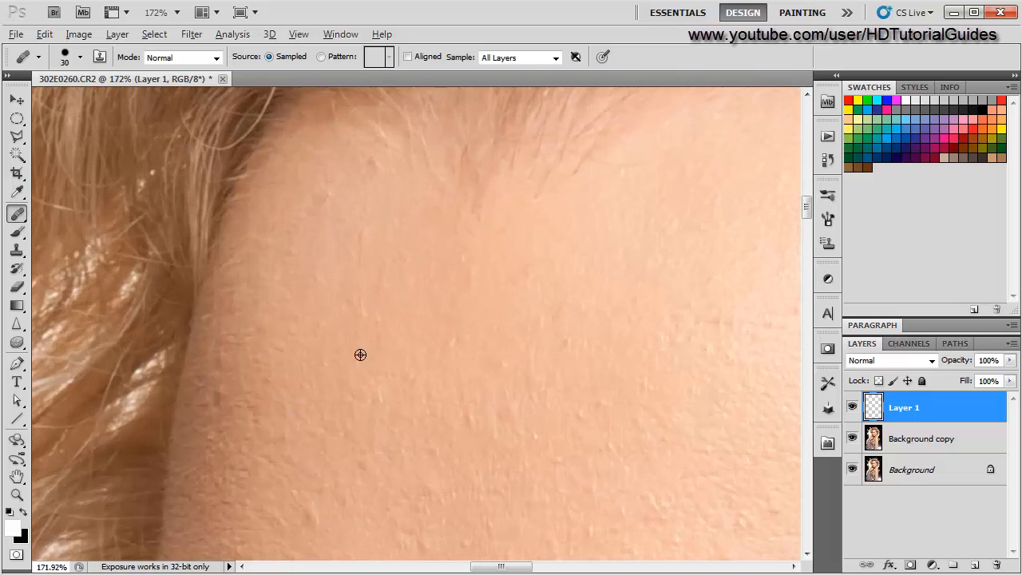
- Reduce the brush to 25 px and heal two more bumps on the forehead near the hairline
{"action": "scroll", "coordinate": [304, 411], "scroll_direction": "down", "scroll_amount": 3}
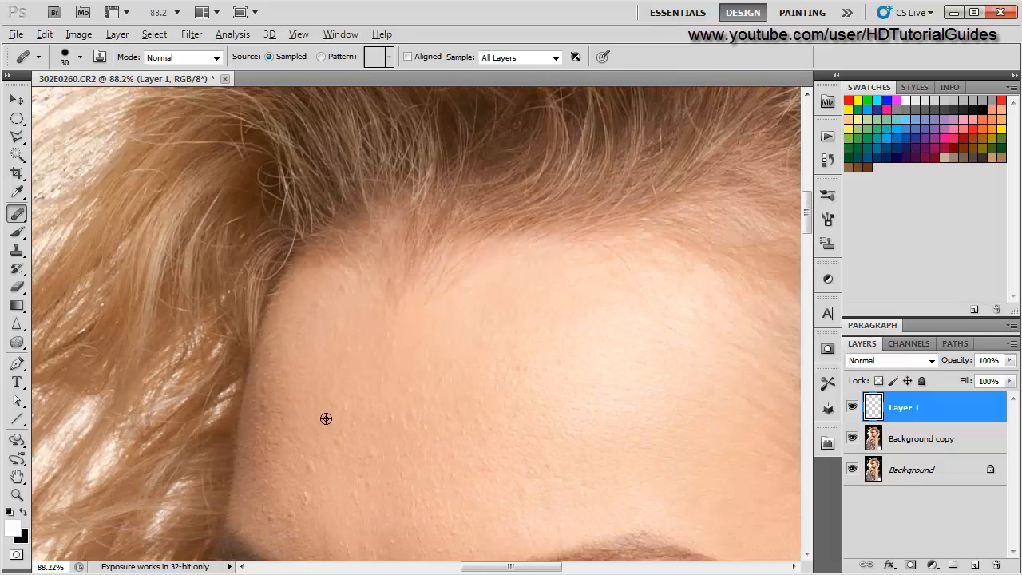
{"action": "scroll", "coordinate": [327, 418], "scroll_direction": "up", "scroll_amount": 3}
{"action": "scroll", "coordinate": [527, 439], "scroll_direction": "up", "scroll_amount": 1}
{"action": "left_click_drag", "start_coordinate": [524, 458], "coordinate": [450, 283]}
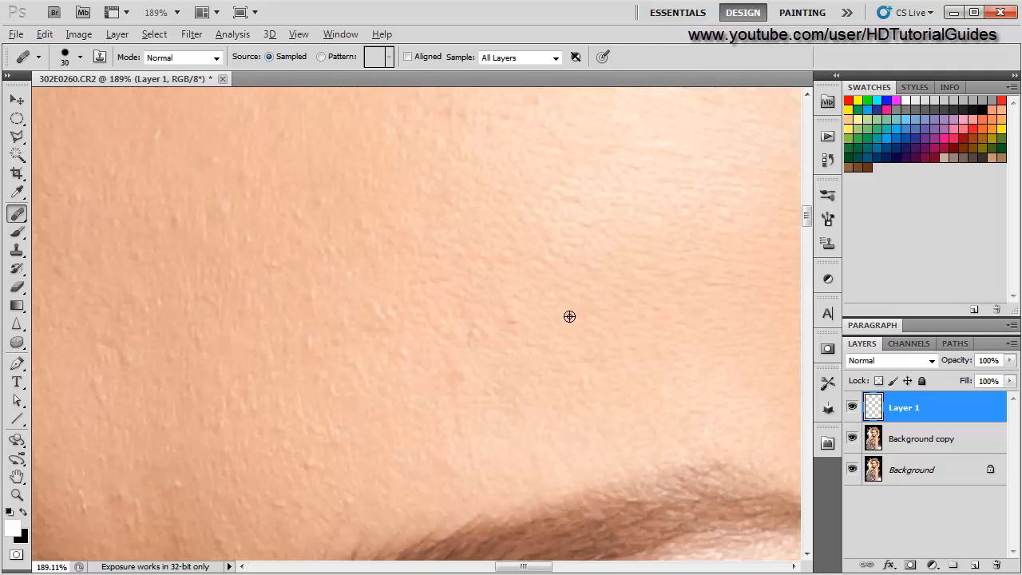
{"action": "scroll", "coordinate": [305, 495], "scroll_direction": "down", "scroll_amount": 3}
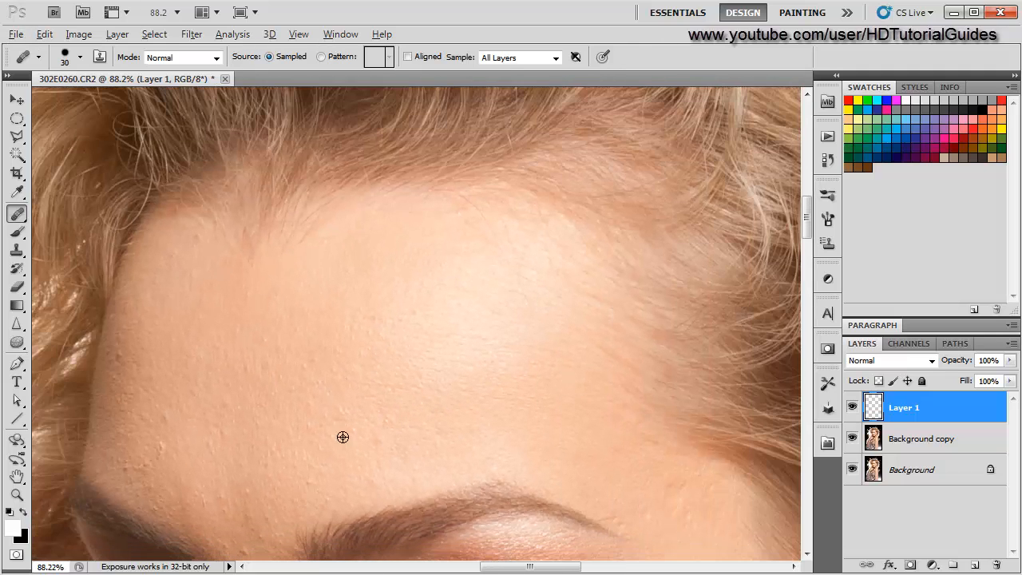
{"action": "scroll", "coordinate": [347, 349], "scroll_direction": "up", "scroll_amount": 3}
{"action": "scroll", "coordinate": [316, 378], "scroll_direction": "down", "scroll_amount": 2}
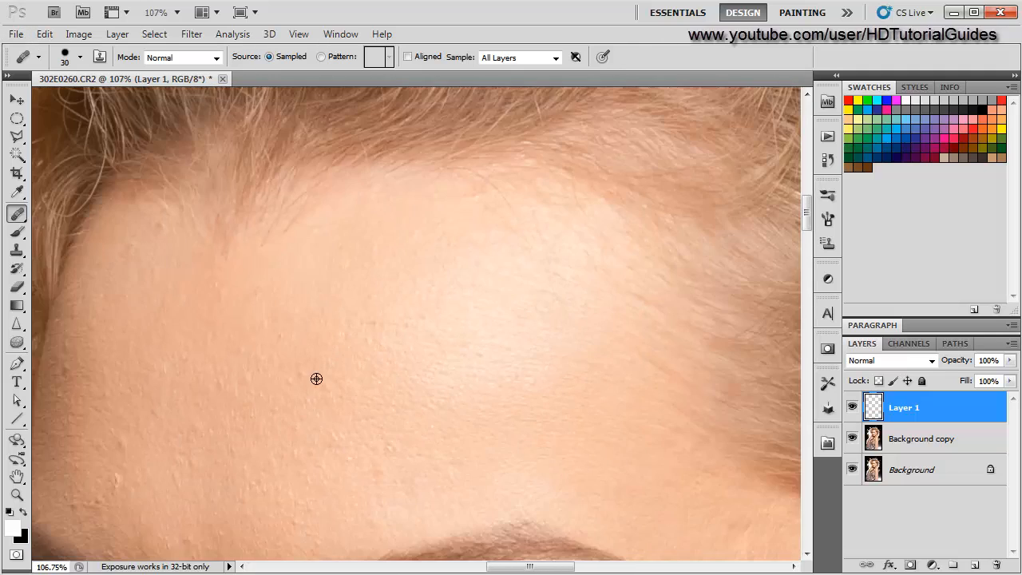
{"action": "scroll", "coordinate": [316, 379], "scroll_direction": "up", "scroll_amount": 3}
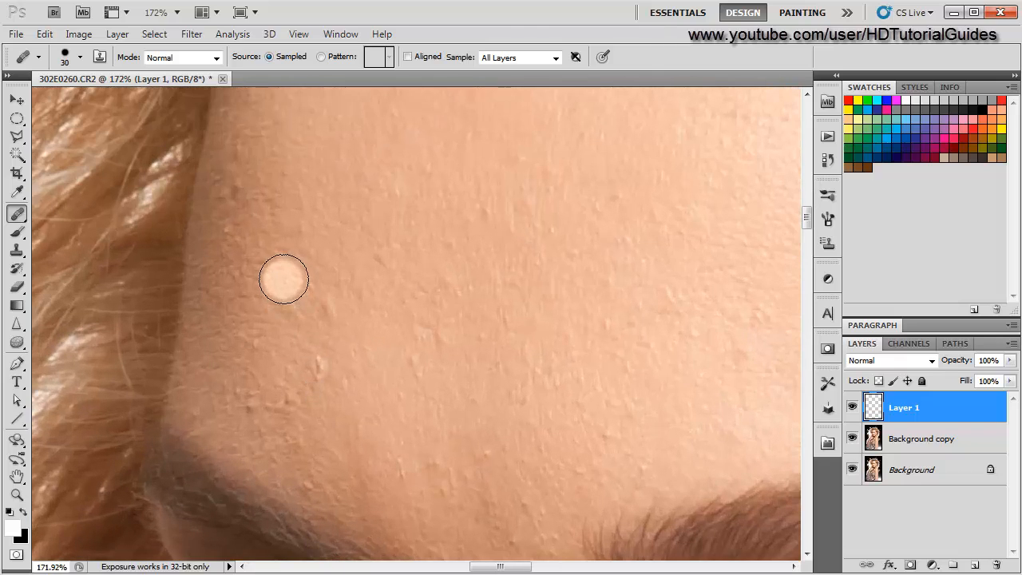
{"action": "left_click", "coordinate": [326, 265], "text": "alt"}
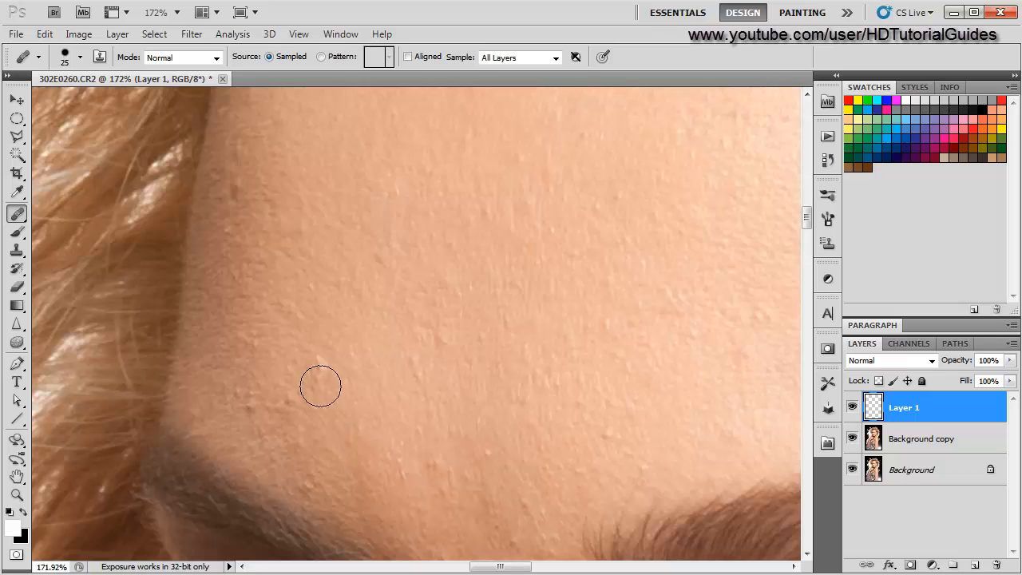
{"action": "scroll", "coordinate": [315, 435], "scroll_direction": "down", "scroll_amount": 2}
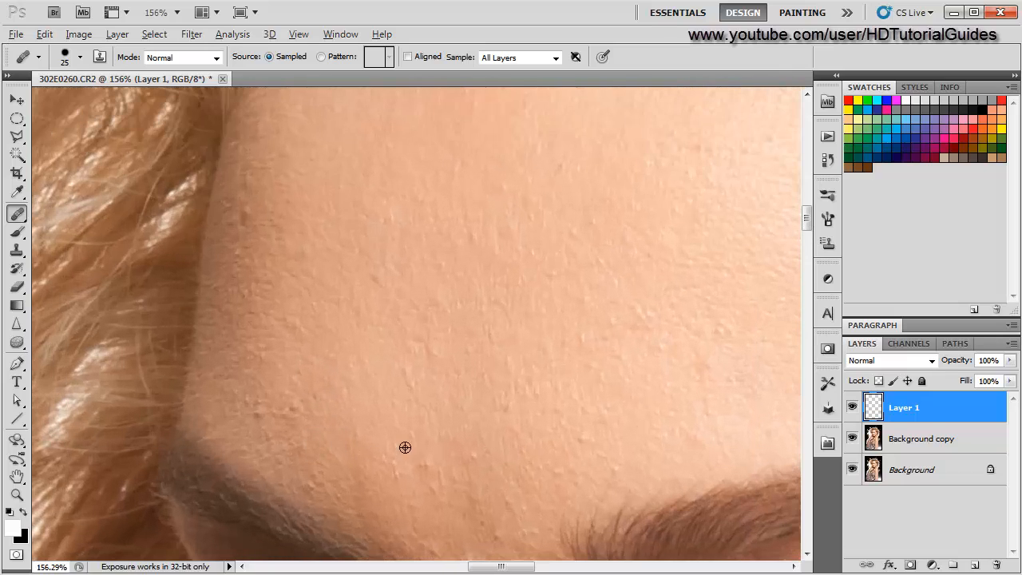
{"action": "left_click", "coordinate": [420, 460]}
- Reduce the brush to 10 px and heal a bump above the inner eyebrow
{"action": "scroll", "coordinate": [476, 431], "scroll_direction": "down", "scroll_amount": 3}
{"action": "scroll", "coordinate": [418, 433], "scroll_direction": "up", "scroll_amount": 4}
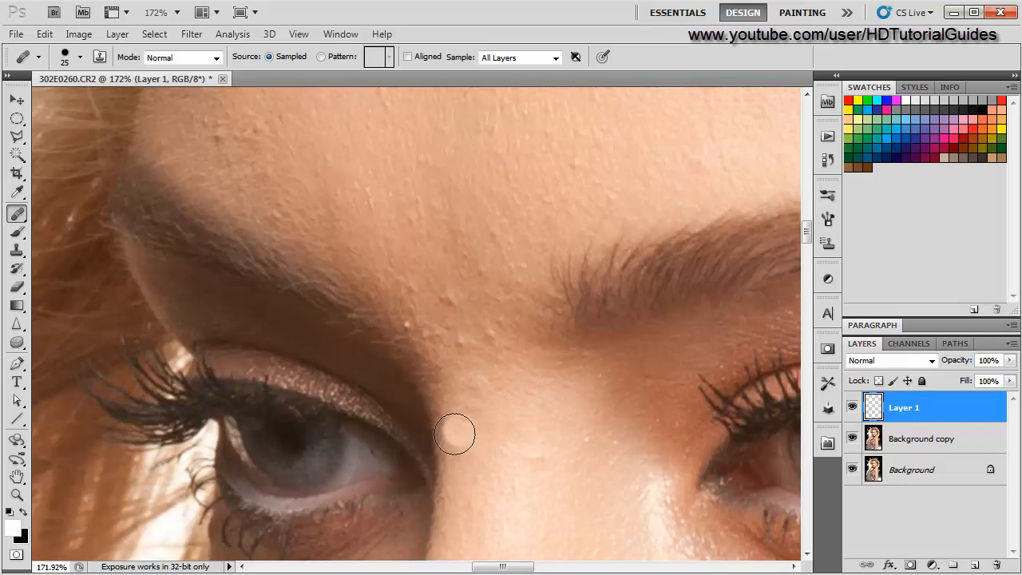
{"action": "scroll", "coordinate": [452, 440], "scroll_direction": "down", "scroll_amount": 4}
{"action": "scroll", "coordinate": [441, 441], "scroll_direction": "up", "scroll_amount": 4}
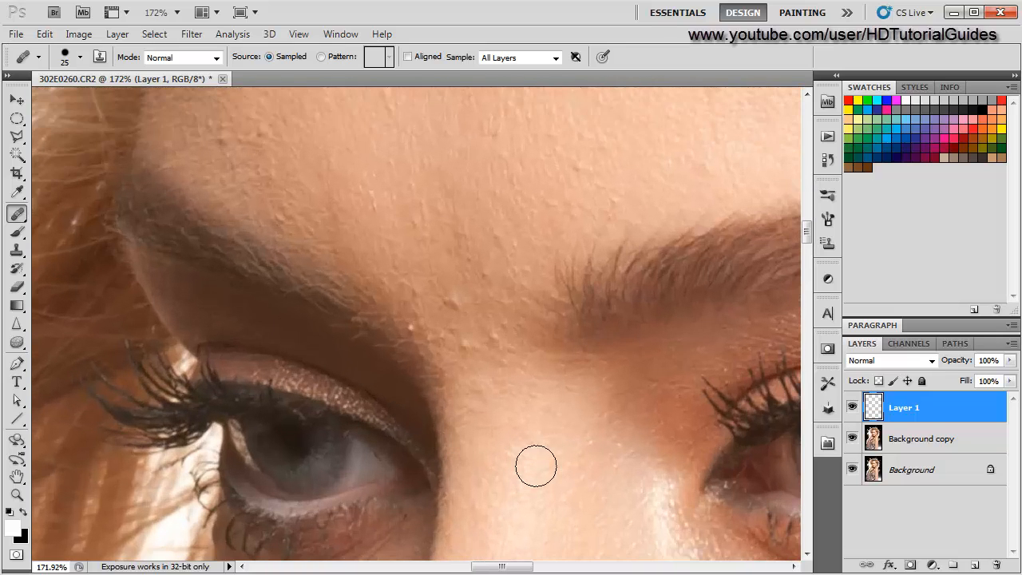
{"action": "scroll", "coordinate": [452, 521], "scroll_direction": "down", "scroll_amount": 2}
{"action": "scroll", "coordinate": [431, 403], "scroll_direction": "up", "scroll_amount": 4}
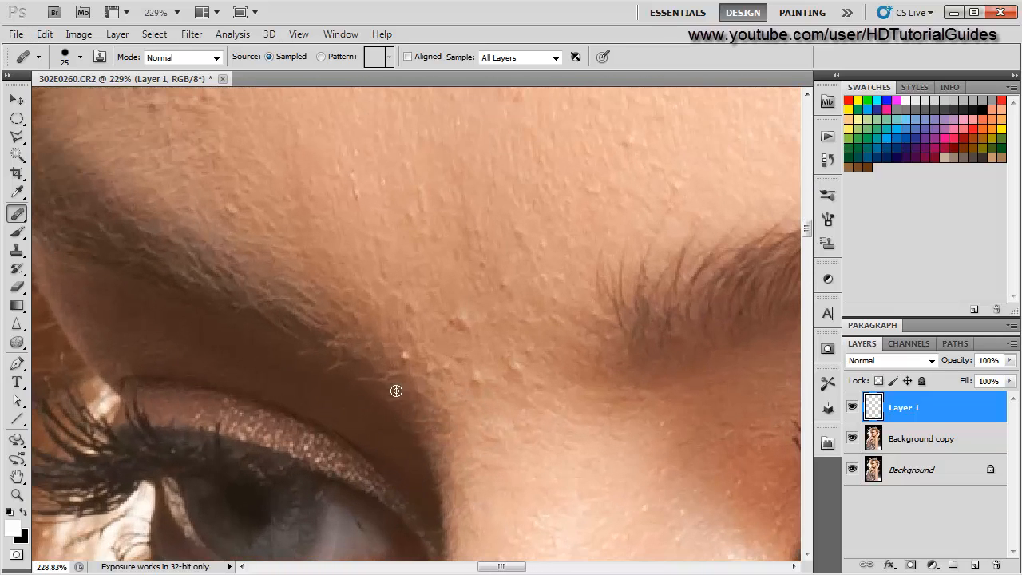
{"action": "key", "text": "bracketleft"}
{"action": "key", "text": "bracketleft"}
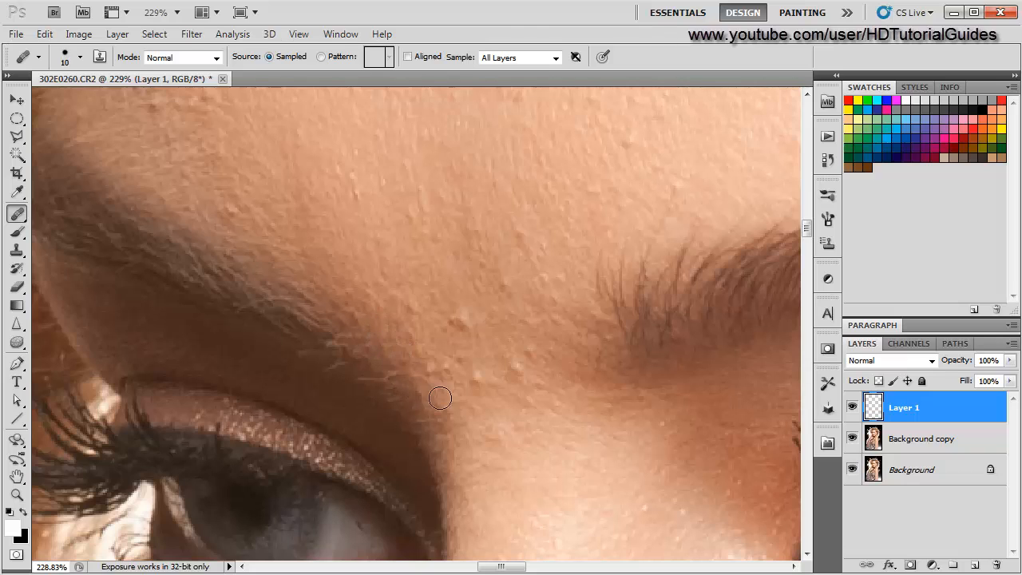
{"action": "left_click", "coordinate": [478, 352], "text": "alt"}
- Set the brush to 15 px and heal three bumps on the forehead above the outer eyebrow
{"action": "scroll", "coordinate": [409, 436], "scroll_direction": "down", "scroll_amount": 4}
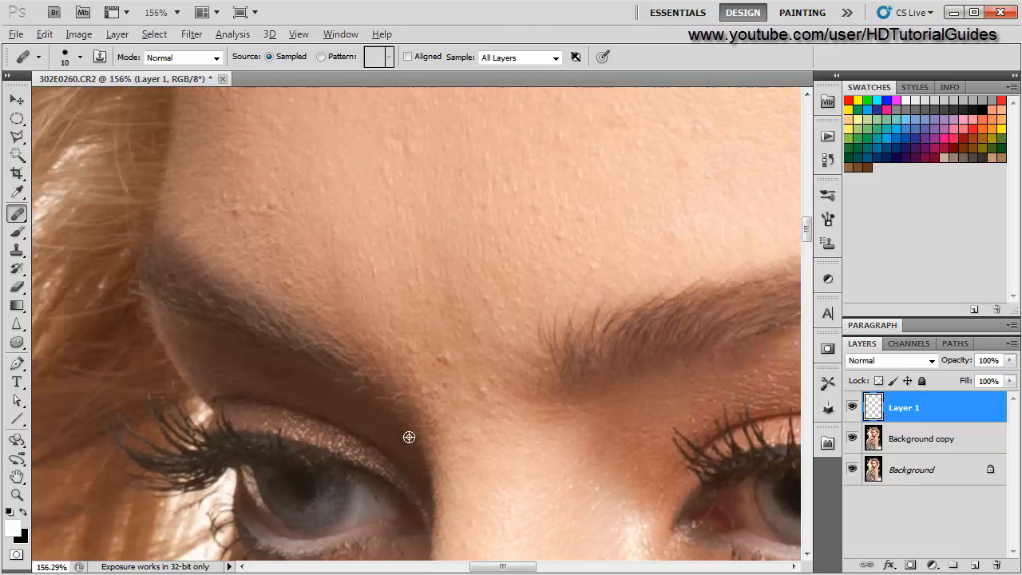
{"action": "scroll", "coordinate": [409, 436], "scroll_direction": "up", "scroll_amount": 4}
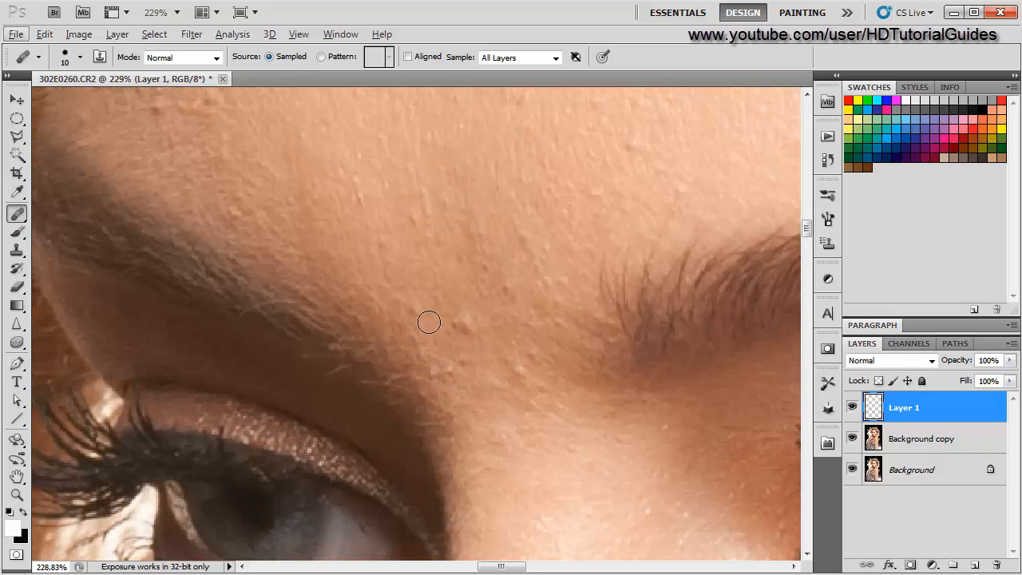
{"action": "key", "text": "bracketright"}
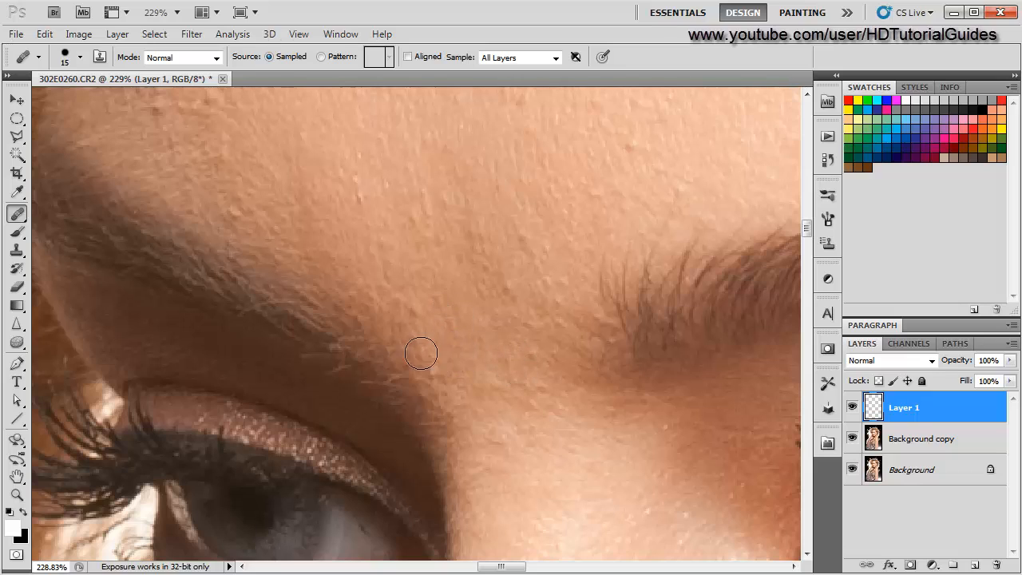
{"action": "scroll", "coordinate": [431, 360], "scroll_direction": "down", "scroll_amount": 2}
{"action": "scroll", "coordinate": [370, 397], "scroll_direction": "up", "scroll_amount": 2}
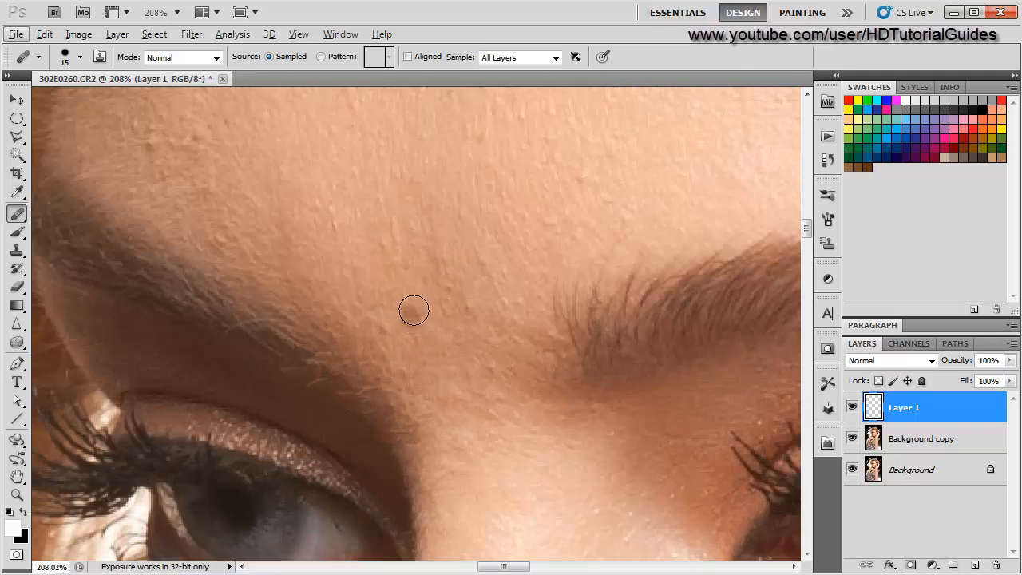
{"action": "key", "text": "bracketleft"}
{"action": "key", "text": "bracketright"}
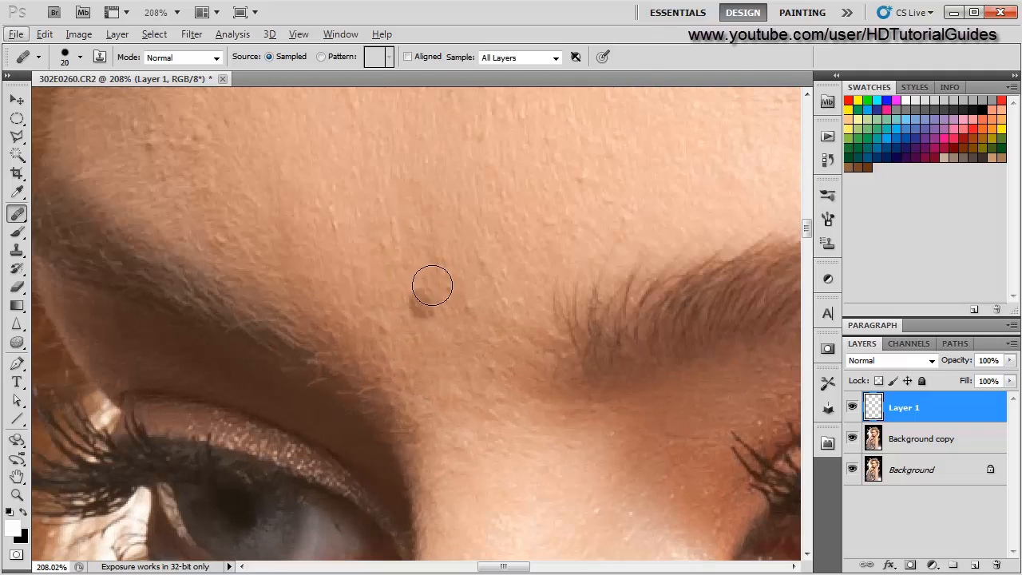
{"action": "key", "text": "bracketleft"}
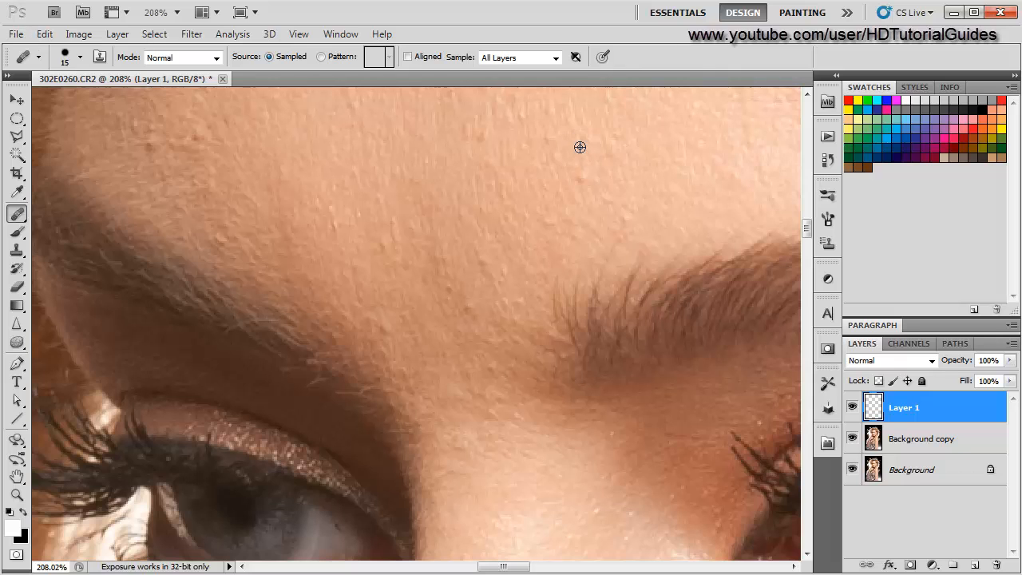
{"action": "scroll", "coordinate": [429, 290], "scroll_direction": "down", "scroll_amount": 3}
{"action": "scroll", "coordinate": [426, 292], "scroll_direction": "up", "scroll_amount": 2}
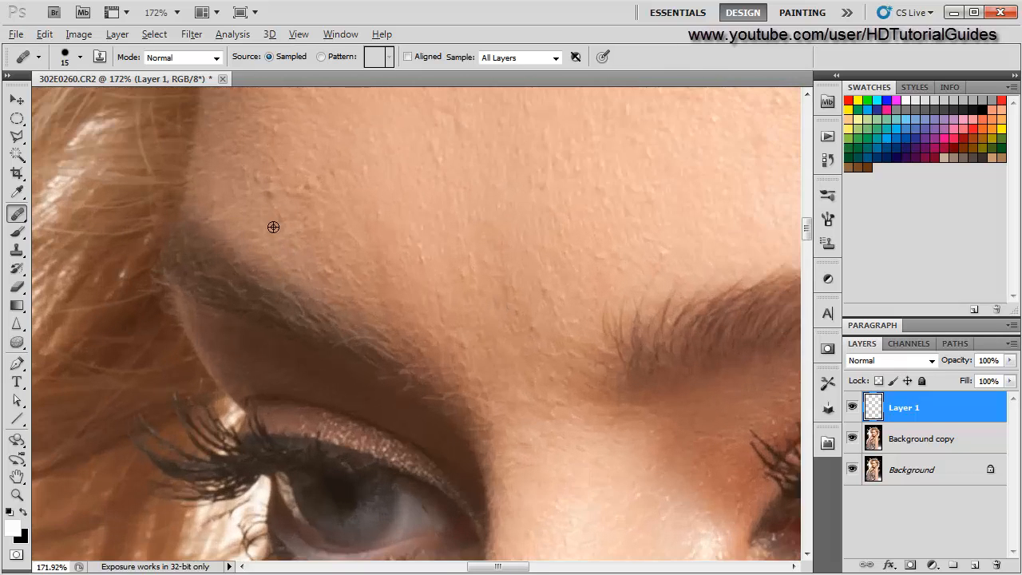
{"action": "left_click_drag", "start_coordinate": [273, 217], "coordinate": [317, 279]}
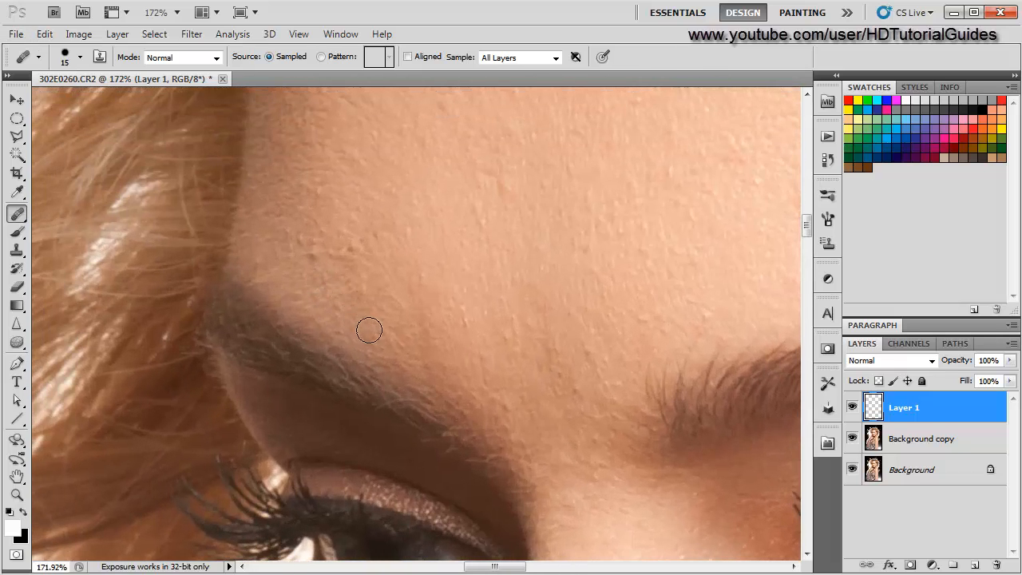
{"action": "scroll", "coordinate": [250, 407], "scroll_direction": "down", "scroll_amount": 2}
{"action": "scroll", "coordinate": [288, 358], "scroll_direction": "up", "scroll_amount": 3}
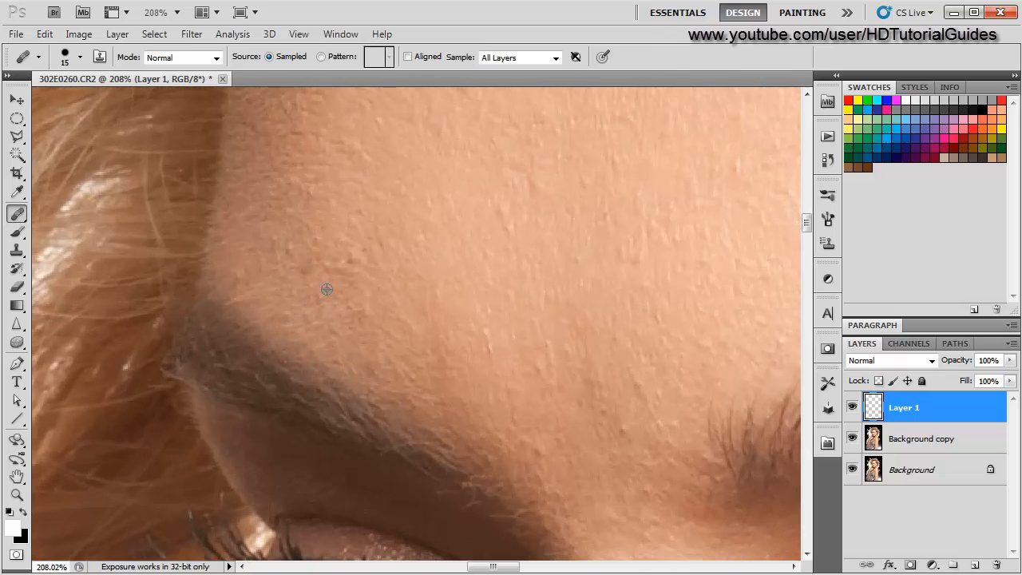
{"action": "left_click", "coordinate": [362, 250]}
{"action": "left_click", "coordinate": [354, 213], "text": "alt"}
{"action": "left_click", "coordinate": [347, 263]}
- Heal another bump on the forehead above the outer eyebrow near the hairline
{"action": "scroll", "coordinate": [321, 299], "scroll_direction": "down", "scroll_amount": 6}
{"action": "scroll", "coordinate": [299, 317], "scroll_direction": "up", "scroll_amount": 4}
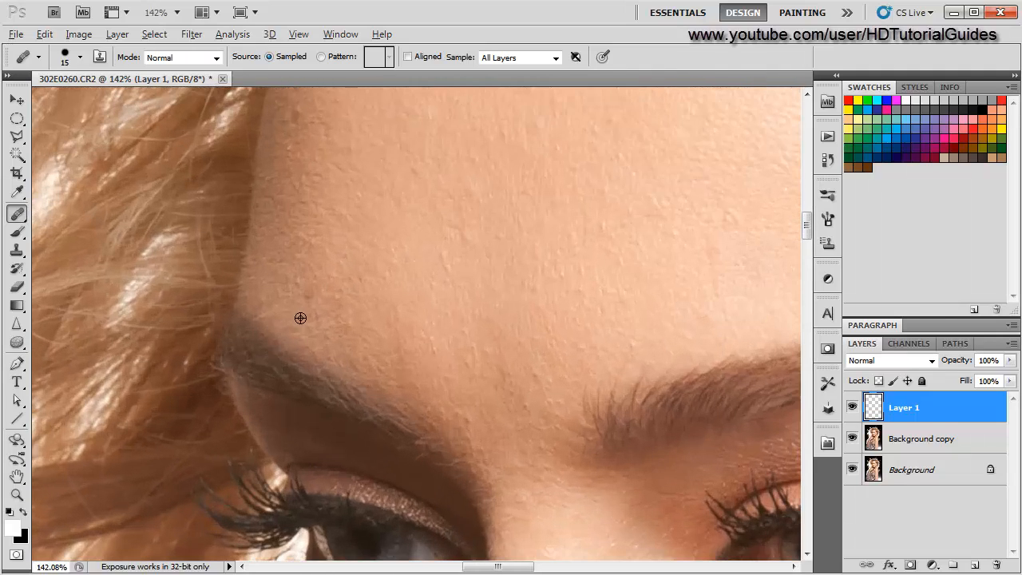
{"action": "left_click", "coordinate": [311, 297]}
{"action": "scroll", "coordinate": [347, 323], "scroll_direction": "down", "scroll_amount": 3}
{"action": "scroll", "coordinate": [309, 358], "scroll_direction": "up", "scroll_amount": 4}
{"action": "left_click_drag", "start_coordinate": [298, 305], "coordinate": [282, 422]}
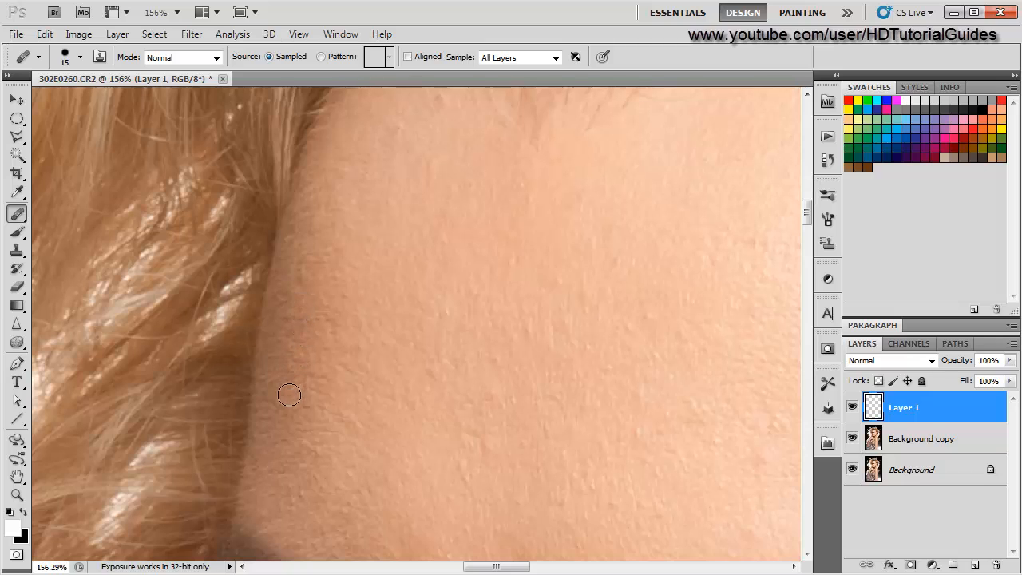
- Examine the forehead and hairline closely for remaining blemishes
{"action": "scroll", "coordinate": [280, 356], "scroll_direction": "down", "scroll_amount": 3}
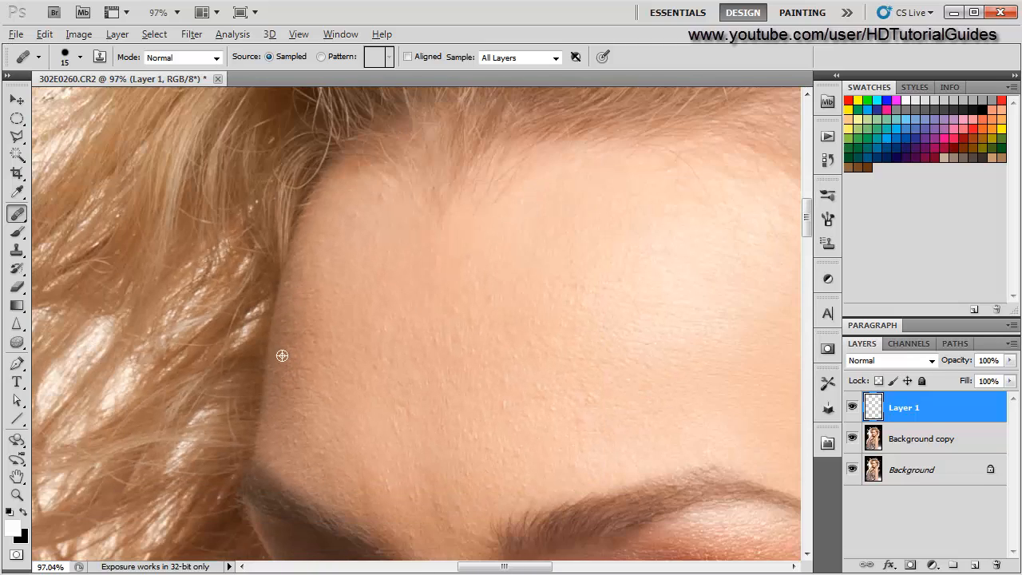
{"action": "scroll", "coordinate": [324, 269], "scroll_direction": "up", "scroll_amount": 3}
{"action": "left_click_drag", "start_coordinate": [324, 269], "coordinate": [349, 347]}
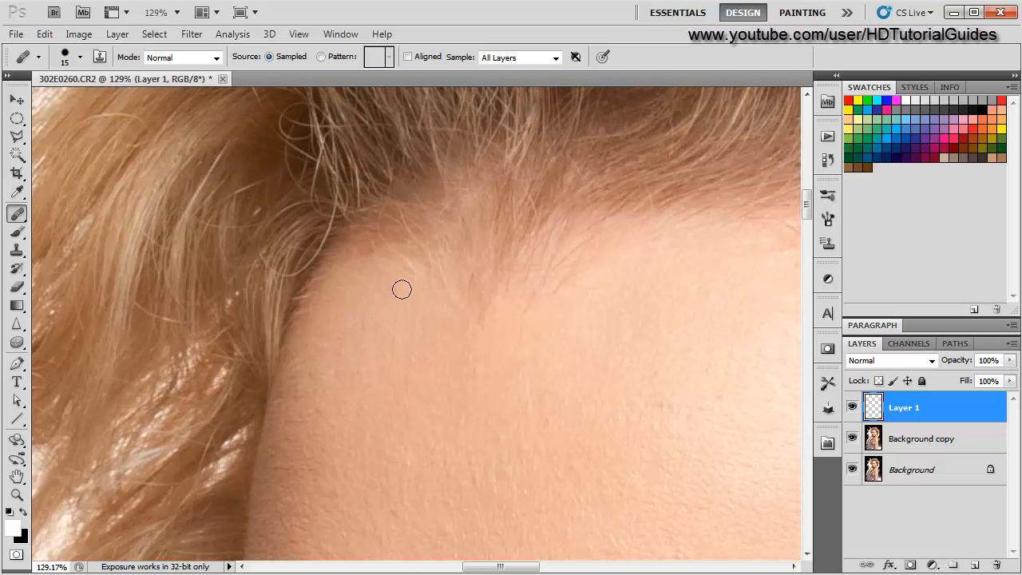
{"action": "scroll", "coordinate": [371, 387], "scroll_direction": "down", "scroll_amount": 2}
{"action": "scroll", "coordinate": [360, 416], "scroll_direction": "up", "scroll_amount": 1}
{"action": "left_click_drag", "start_coordinate": [367, 508], "coordinate": [372, 374]}
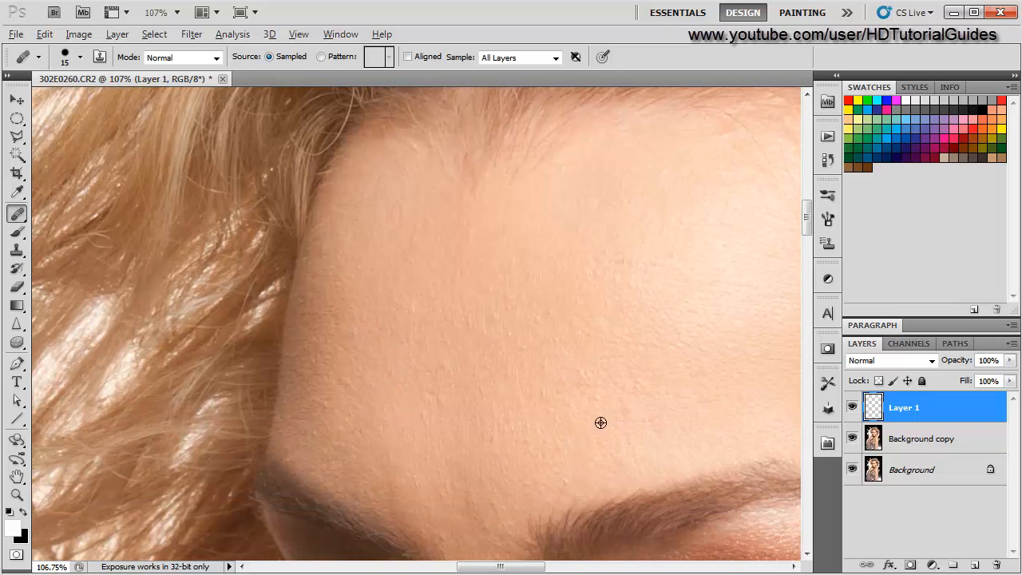
{"action": "left_click_drag", "start_coordinate": [639, 421], "coordinate": [522, 381]}
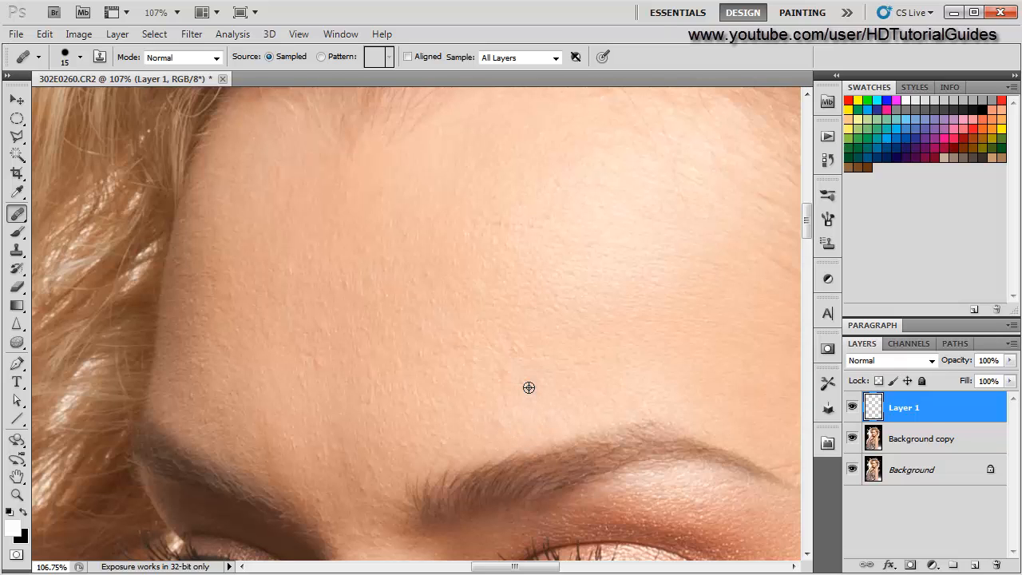
{"action": "scroll", "coordinate": [479, 432], "scroll_direction": "down", "scroll_amount": 1}
{"action": "scroll", "coordinate": [459, 447], "scroll_direction": "up", "scroll_amount": 1}
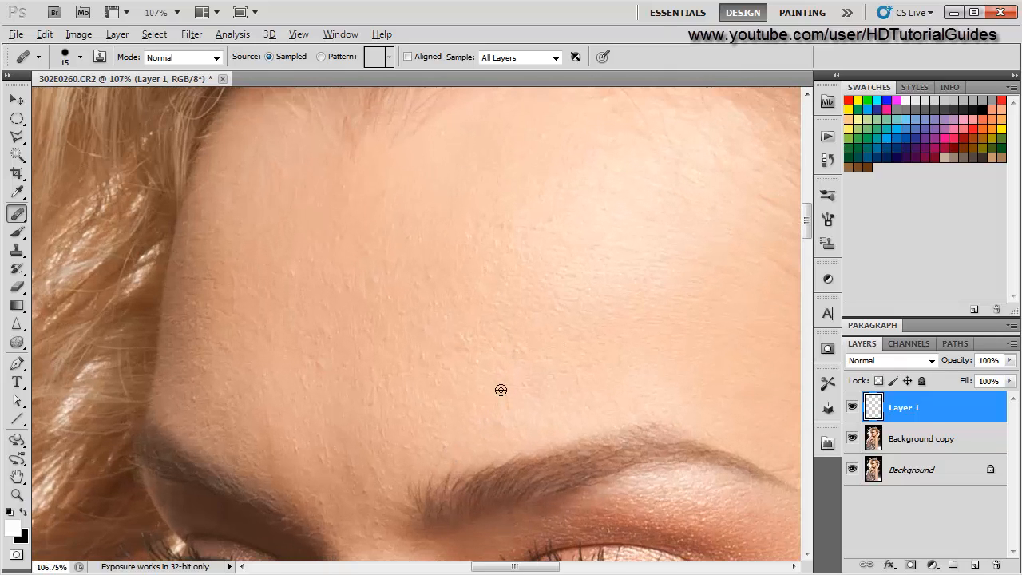
{"action": "left_click_drag", "start_coordinate": [475, 362], "coordinate": [433, 471]}
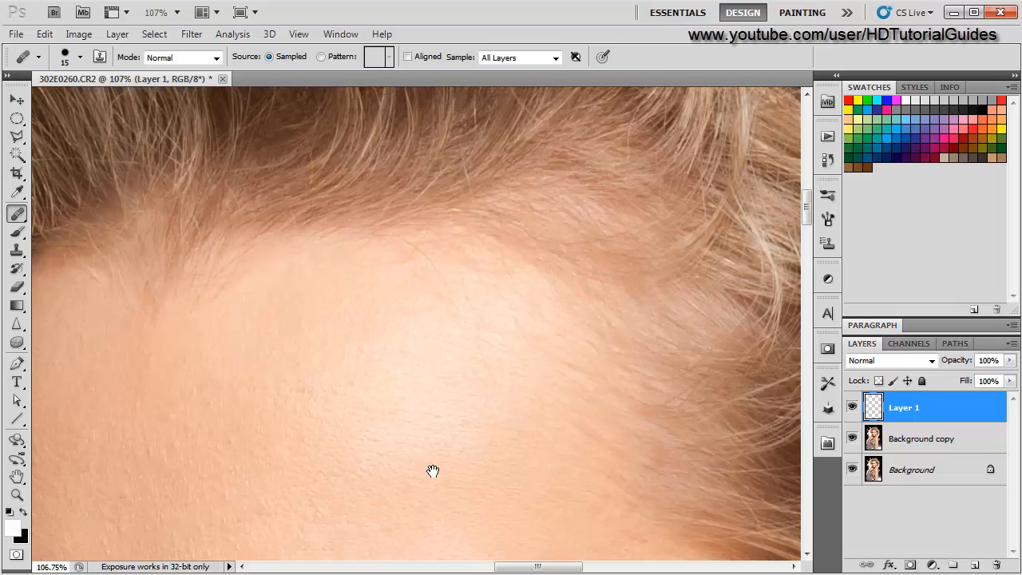
{"action": "left_click_drag", "start_coordinate": [332, 477], "coordinate": [383, 409]}
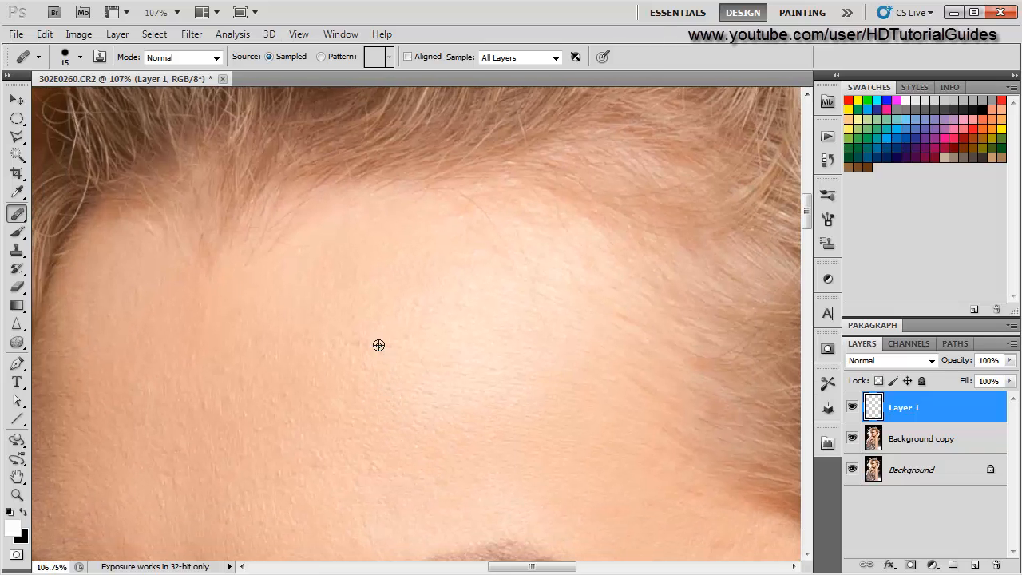
{"action": "scroll", "coordinate": [359, 452], "scroll_direction": "down", "scroll_amount": 7}
{"action": "left_click_drag", "start_coordinate": [349, 500], "coordinate": [349, 369]}
{"action": "scroll", "coordinate": [277, 354], "scroll_direction": "up", "scroll_amount": 7}
{"action": "scroll", "coordinate": [395, 380], "scroll_direction": "up", "scroll_amount": 3}
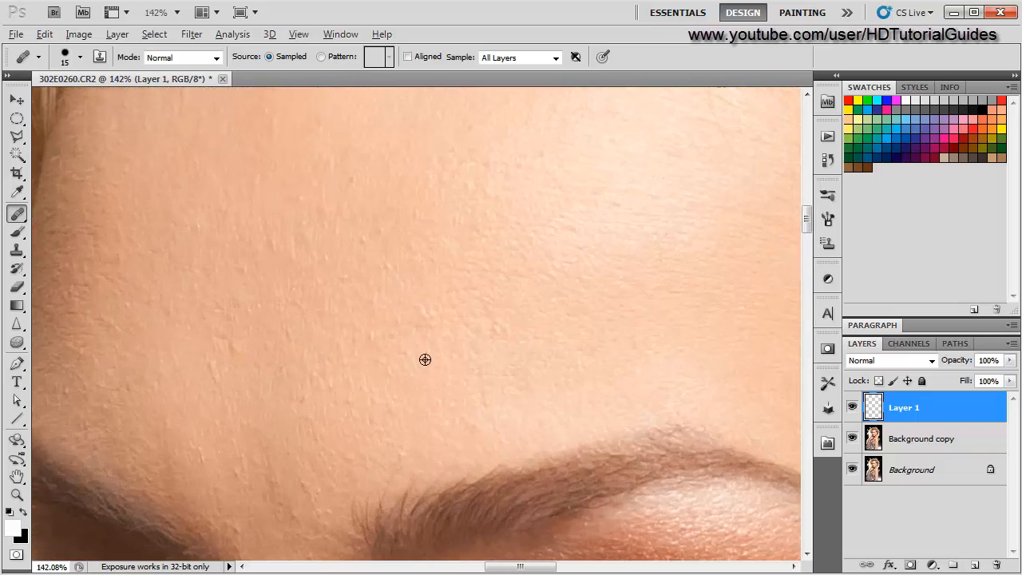
{"action": "scroll", "coordinate": [360, 423], "scroll_direction": "down", "scroll_amount": 3}
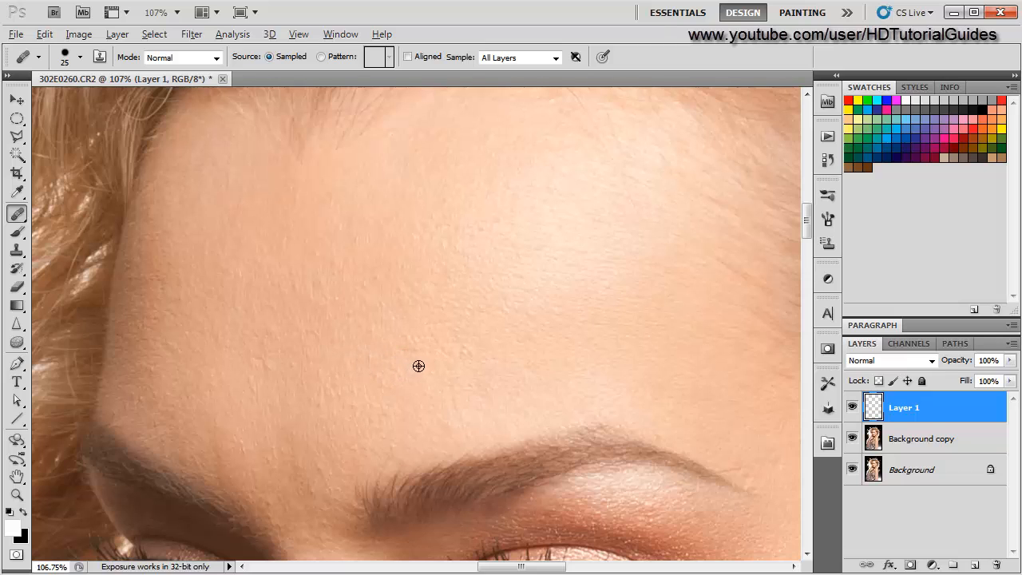
{"action": "scroll", "coordinate": [360, 423], "scroll_direction": "down", "scroll_amount": 3}
{"action": "left_click_drag", "start_coordinate": [400, 387], "coordinate": [199, 301]}
- Heal a bump on the temple near the outer end of the eyebrow with the 25 px brush
{"action": "left_click_drag", "start_coordinate": [469, 346], "coordinate": [457, 343]}
{"action": "scroll", "coordinate": [488, 397], "scroll_direction": "up", "scroll_amount": 4}
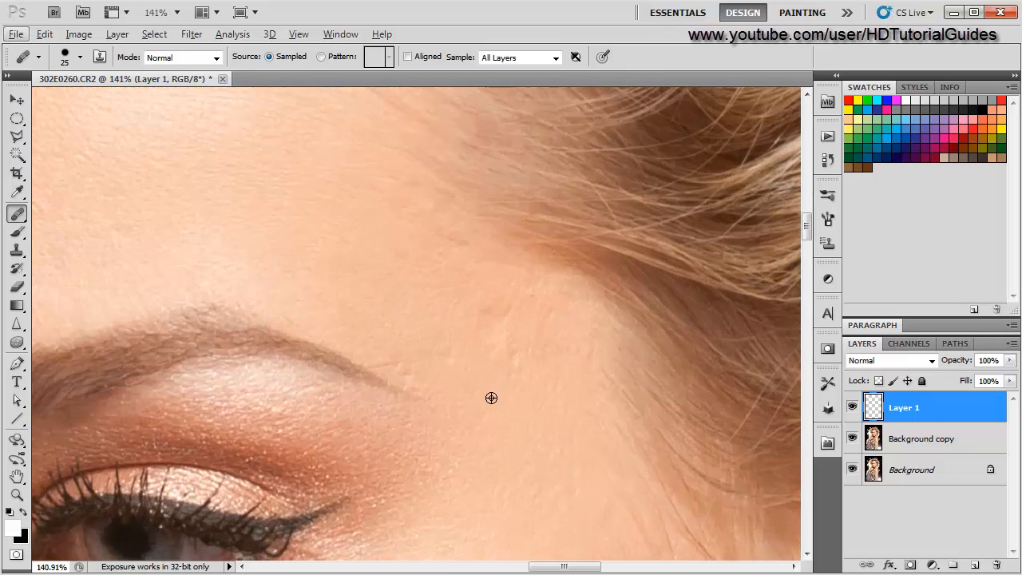
{"action": "left_click_drag", "start_coordinate": [490, 399], "coordinate": [406, 361]}
{"action": "scroll", "coordinate": [461, 346], "scroll_direction": "up", "scroll_amount": 2}
{"action": "left_click", "coordinate": [365, 412], "text": "alt"}
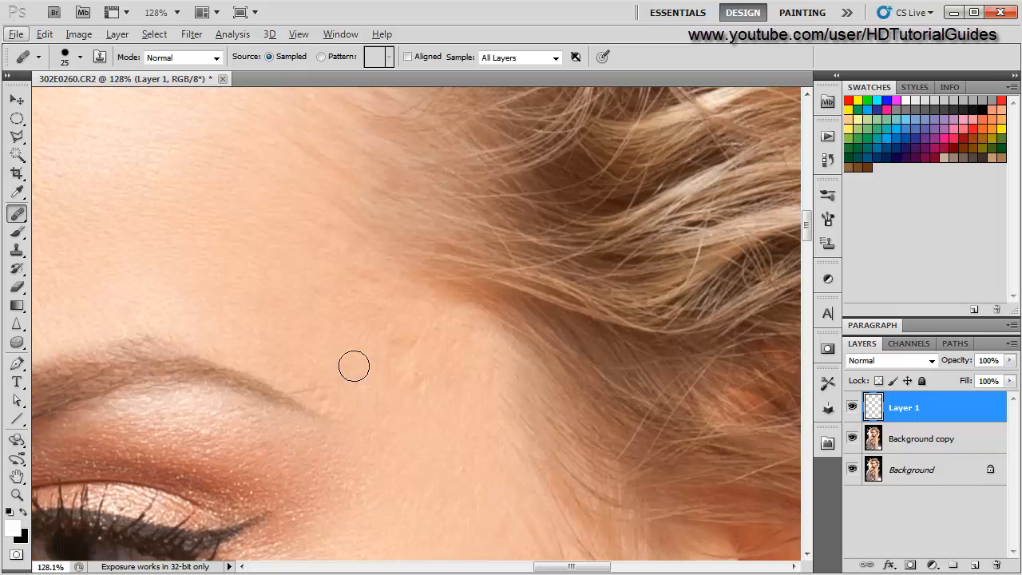
- Set the brush to 30 px and heal about nine bumps on the temple beside the outer eyebrow
{"action": "key", "text": "bracketright"}
{"action": "key", "text": "bracketright"}
{"action": "key", "text": "bracketright"}
{"action": "key", "text": "bracketright"}
{"action": "key", "text": "bracketright"}
{"action": "key", "text": "bracketright"}
{"action": "key", "text": "bracketright"}
{"action": "key", "text": "bracketleft"}
{"action": "key", "text": "bracketleft"}
{"action": "key", "text": "bracketleft"}
{"action": "key", "text": "bracketleft"}
{"action": "key", "text": "bracketleft"}
{"action": "key", "text": "bracketleft"}
{"action": "key", "text": "bracketleft"}
{"action": "key", "text": "bracketleft"}
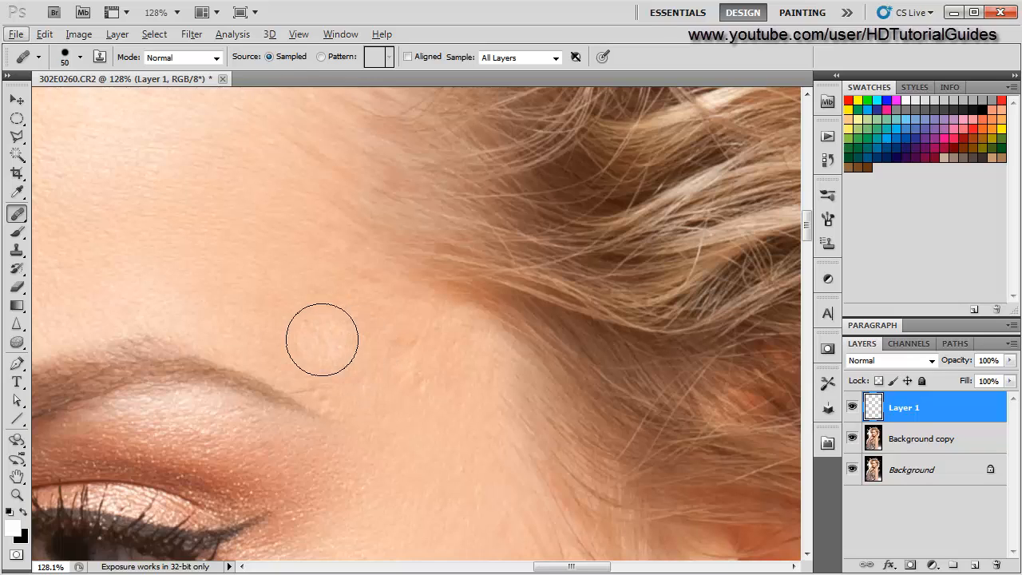
{"action": "key", "text": "bracketright"}
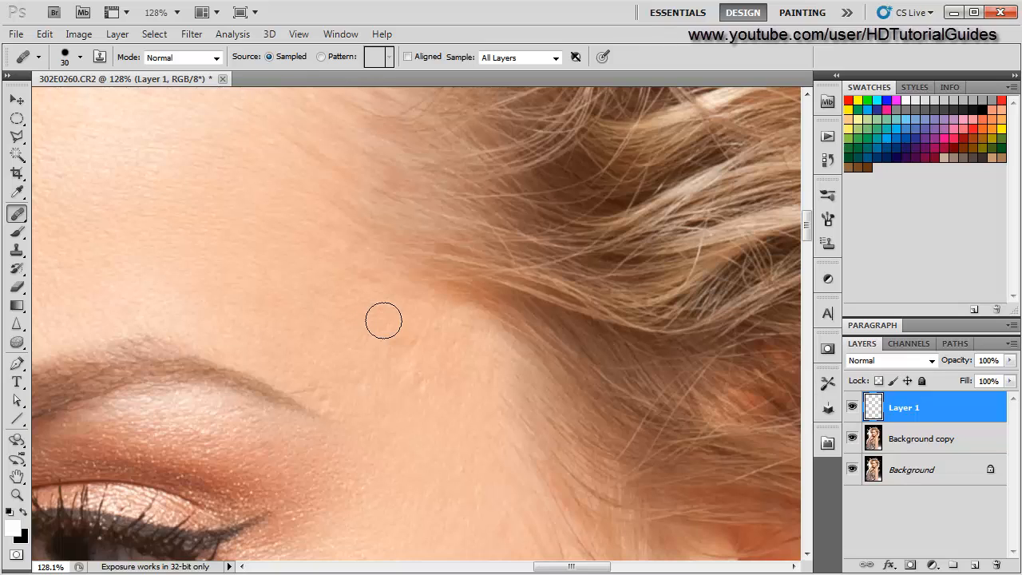
{"action": "left_click", "coordinate": [420, 341]}
{"action": "left_click", "coordinate": [359, 320], "text": "alt"}
{"action": "left_click", "coordinate": [397, 346]}
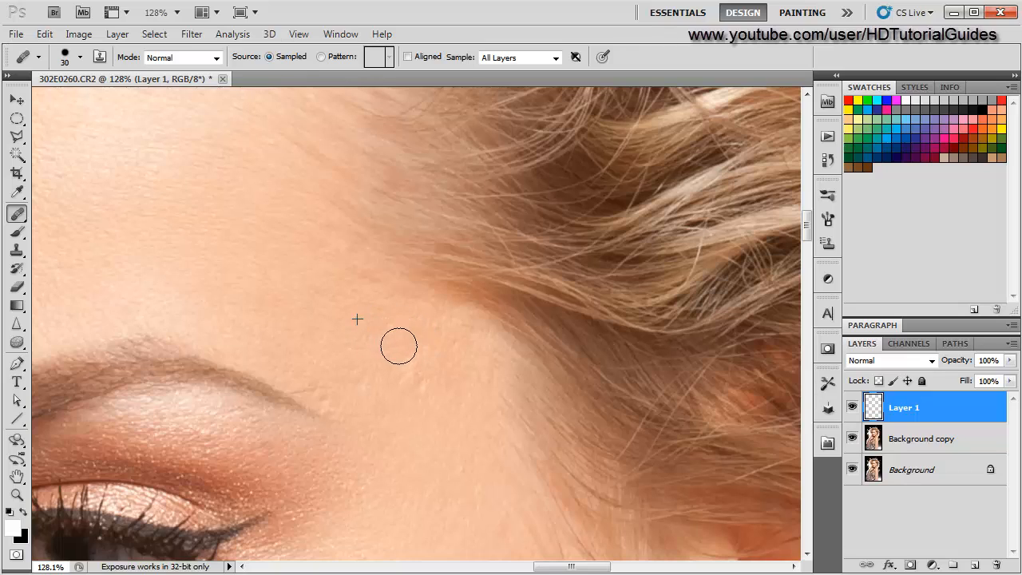
{"action": "left_click", "coordinate": [343, 345], "text": "alt"}
{"action": "left_click", "coordinate": [370, 356]}
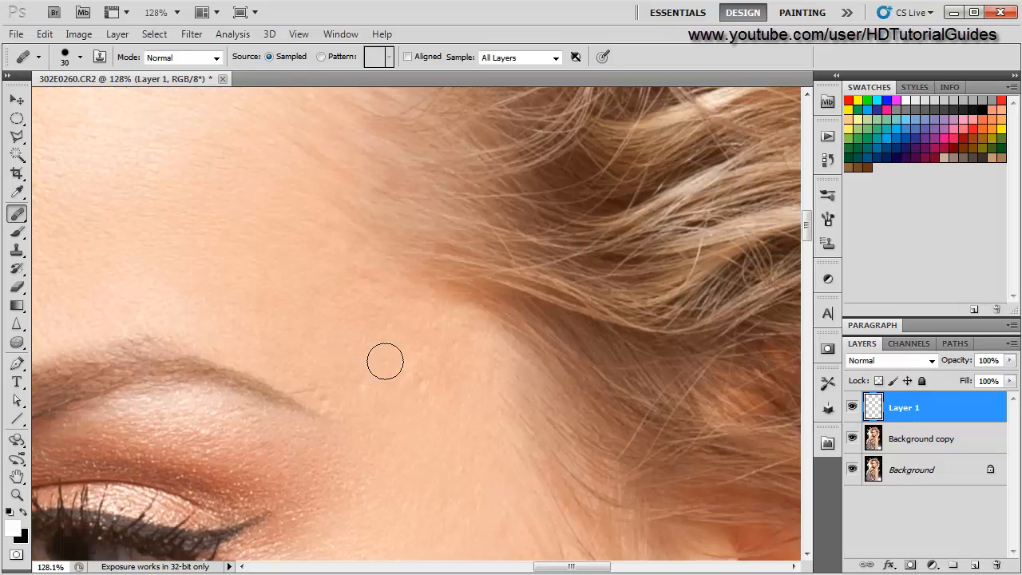
{"action": "left_click", "coordinate": [426, 423], "text": "alt"}
{"action": "left_click", "coordinate": [404, 385]}
{"action": "left_click", "coordinate": [422, 392]}
{"action": "left_click", "coordinate": [437, 376]}
- Inspect the healed temple area beside the eyebrow up close
{"action": "scroll", "coordinate": [376, 456], "scroll_direction": "up", "scroll_amount": 5}
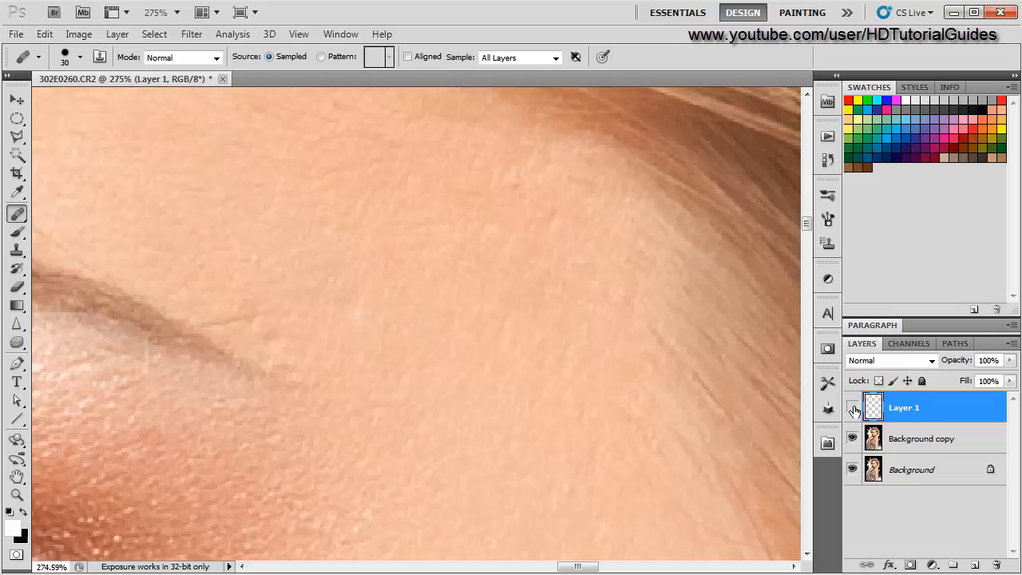
{"action": "scroll", "coordinate": [517, 412], "scroll_direction": "down", "scroll_amount": 2}
{"action": "scroll", "coordinate": [516, 412], "scroll_direction": "down", "scroll_amount": 4}
{"action": "left_click_drag", "start_coordinate": [516, 399], "coordinate": [412, 385]}
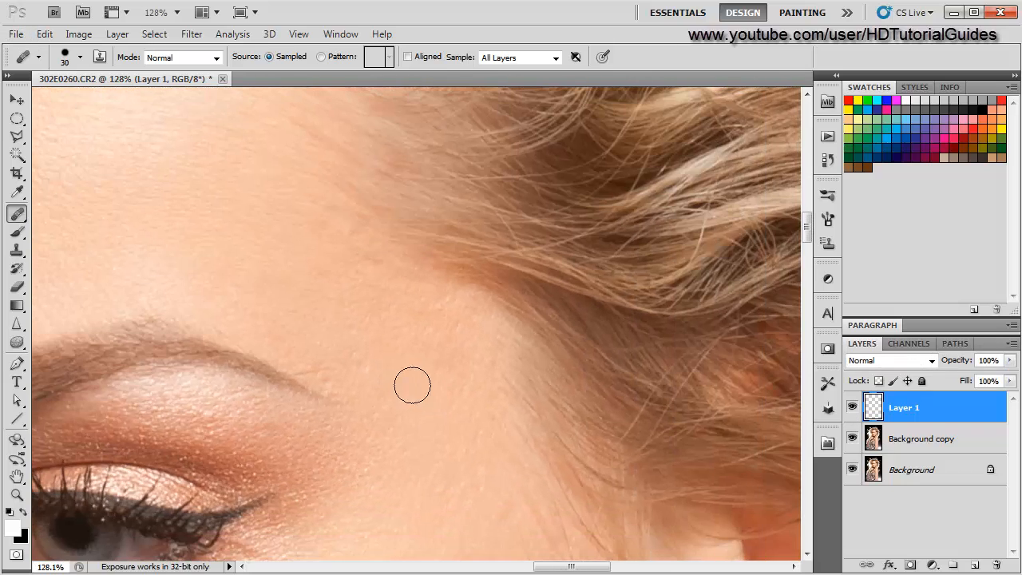
{"action": "scroll", "coordinate": [385, 401], "scroll_direction": "up", "scroll_amount": 4}
{"action": "scroll", "coordinate": [385, 402], "scroll_direction": "down", "scroll_amount": 3}
{"action": "scroll", "coordinate": [385, 401], "scroll_direction": "down", "scroll_amount": 2}
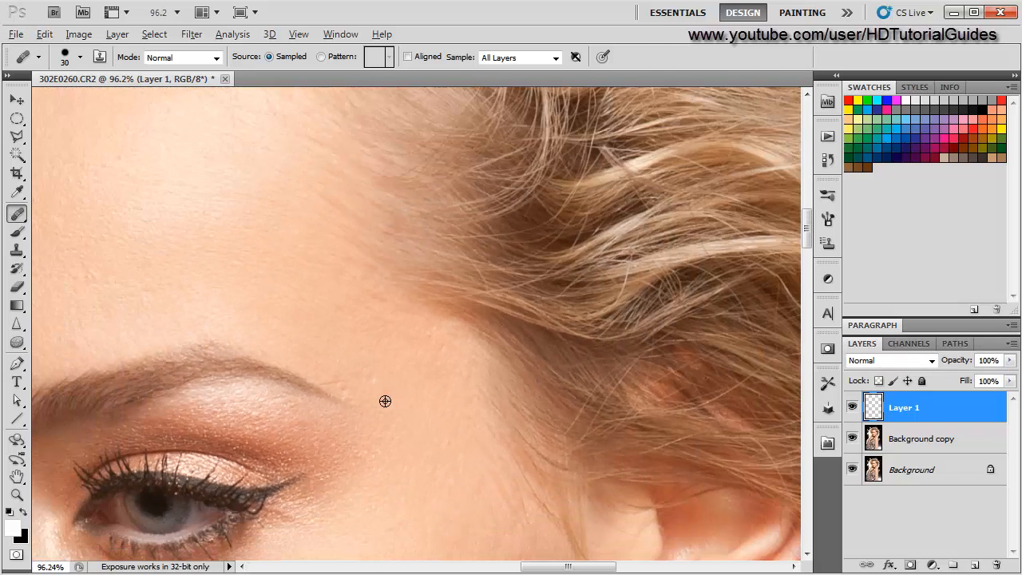
{"action": "scroll", "coordinate": [385, 401], "scroll_direction": "up", "scroll_amount": 1}
{"action": "scroll", "coordinate": [384, 399], "scroll_direction": "up", "scroll_amount": 3}
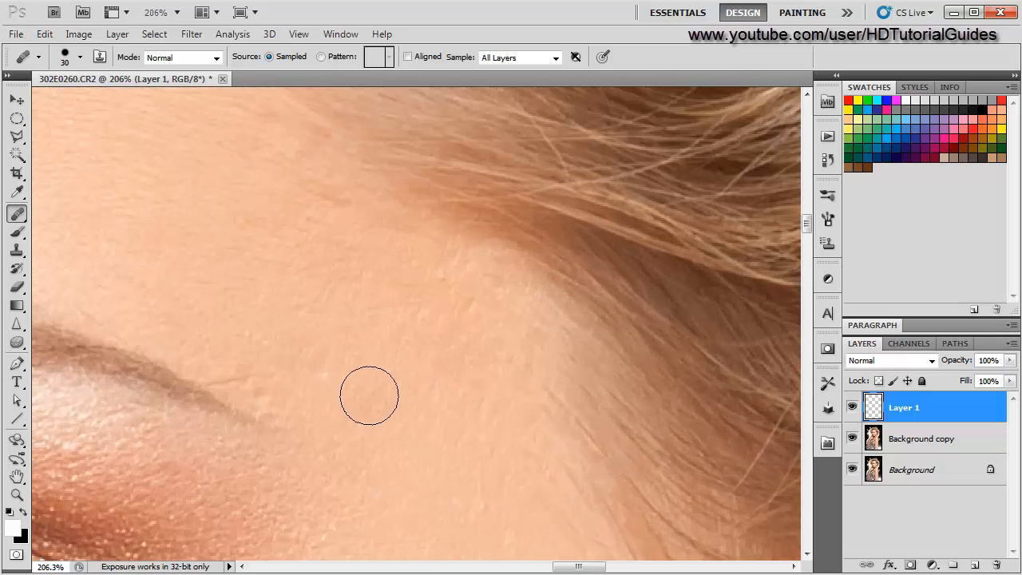
- Set the brush to 20 px and heal a spot on the side of the nose bridge
{"action": "key", "text": "bracketleft"}
{"action": "key", "text": "bracketleft"}
{"action": "key", "text": "bracketright"}
{"action": "scroll", "coordinate": [290, 479], "scroll_direction": "down", "scroll_amount": 3}
{"action": "scroll", "coordinate": [289, 474], "scroll_direction": "up", "scroll_amount": 3}
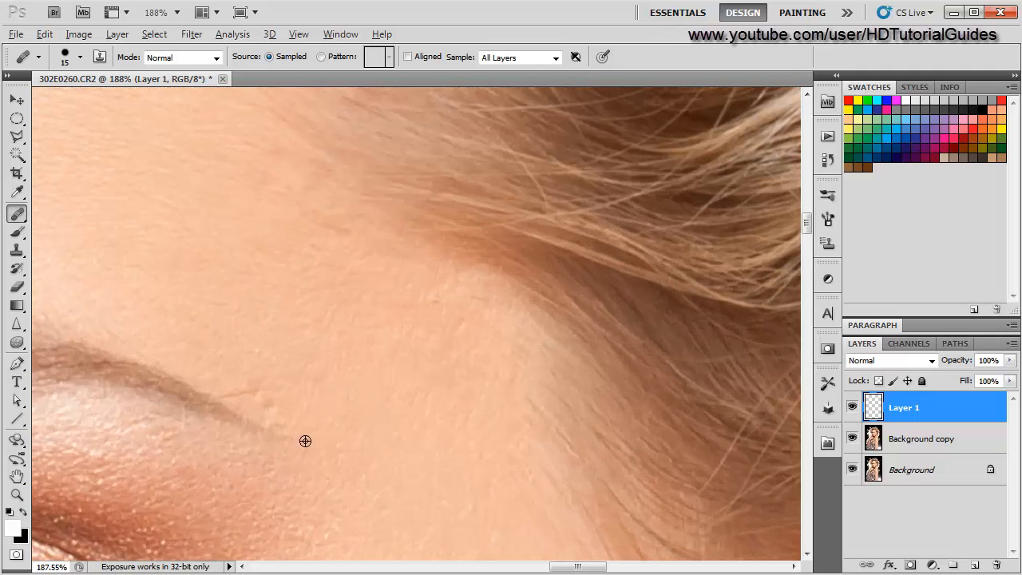
{"action": "scroll", "coordinate": [269, 406], "scroll_direction": "down", "scroll_amount": 2}
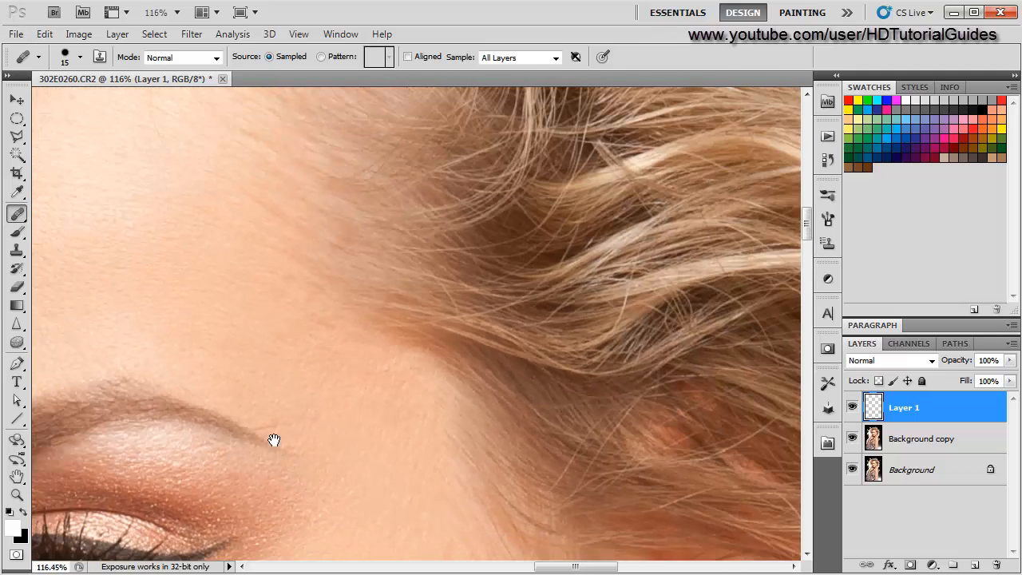
{"action": "left_click_drag", "start_coordinate": [274, 438], "coordinate": [522, 330]}
{"action": "scroll", "coordinate": [435, 287], "scroll_direction": "up", "scroll_amount": 2}
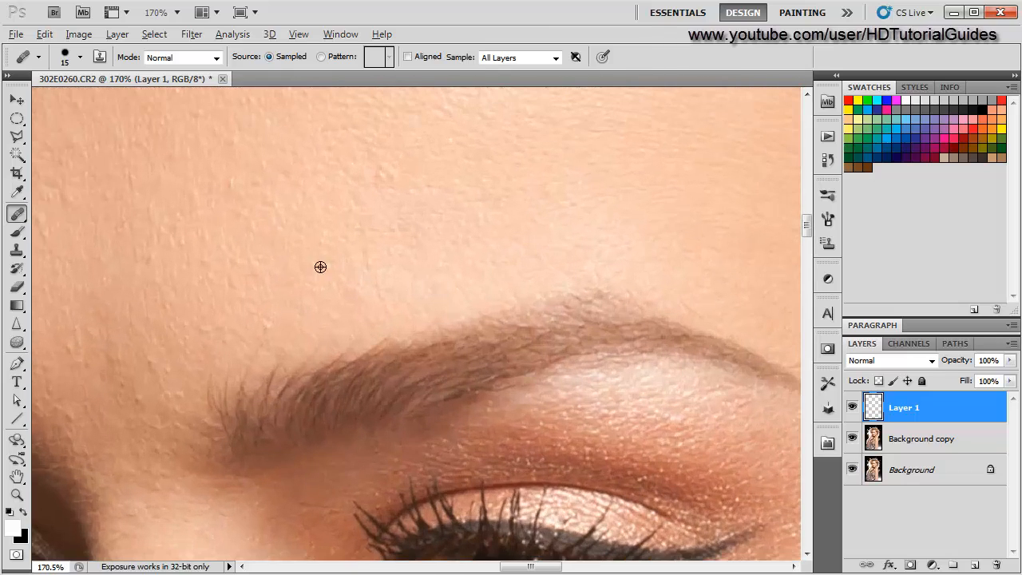
{"action": "scroll", "coordinate": [334, 360], "scroll_direction": "down", "scroll_amount": 8}
{"action": "left_click_drag", "start_coordinate": [311, 431], "coordinate": [312, 354]}
{"action": "scroll", "coordinate": [256, 401], "scroll_direction": "up", "scroll_amount": 2}
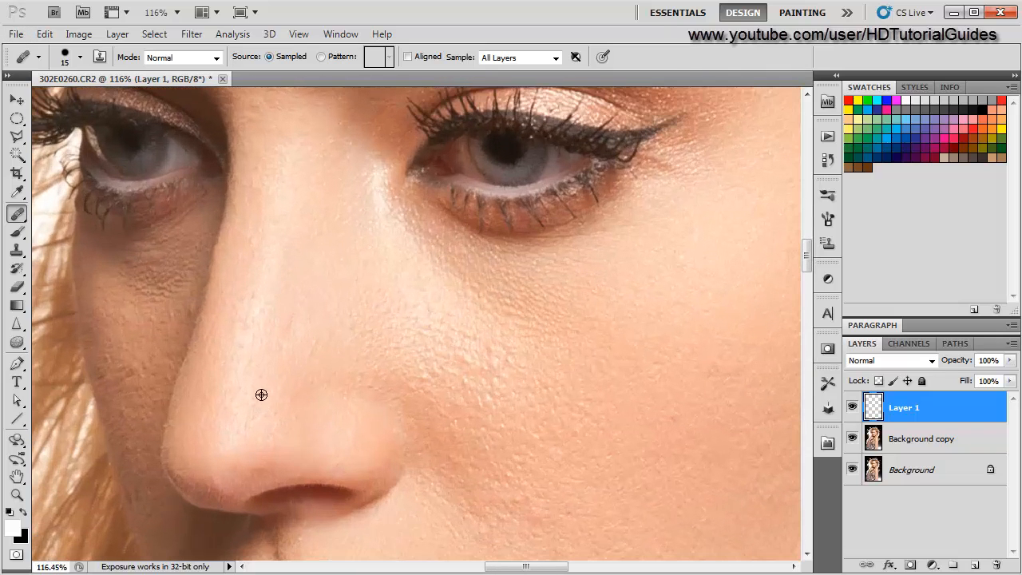
{"action": "left_click", "coordinate": [279, 352], "text": "alt"}
- Heal five bumps on the cheek below the eye, beside the nose
{"action": "scroll", "coordinate": [142, 408], "scroll_direction": "down", "scroll_amount": 2}
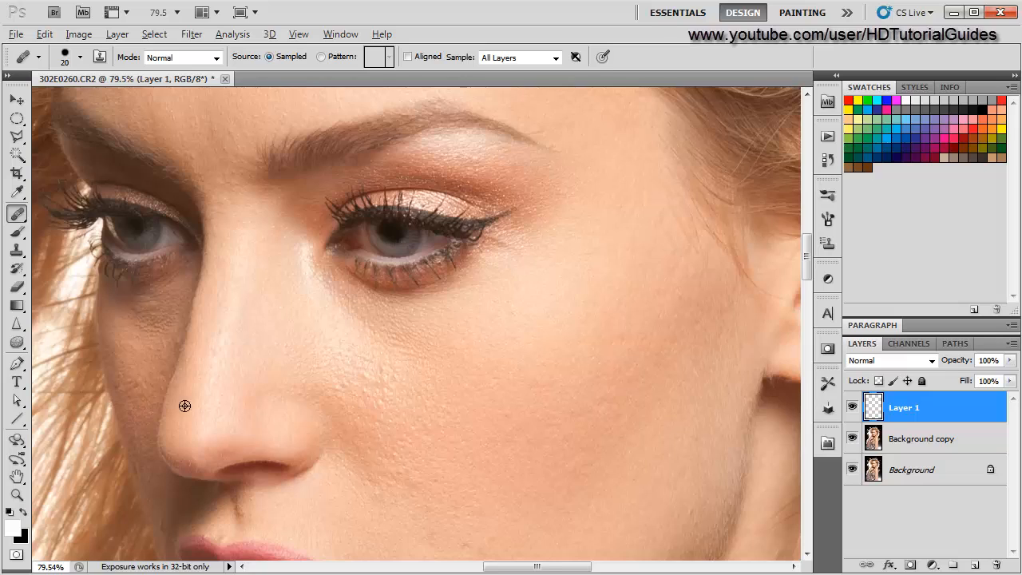
{"action": "scroll", "coordinate": [368, 411], "scroll_direction": "up", "scroll_amount": 3}
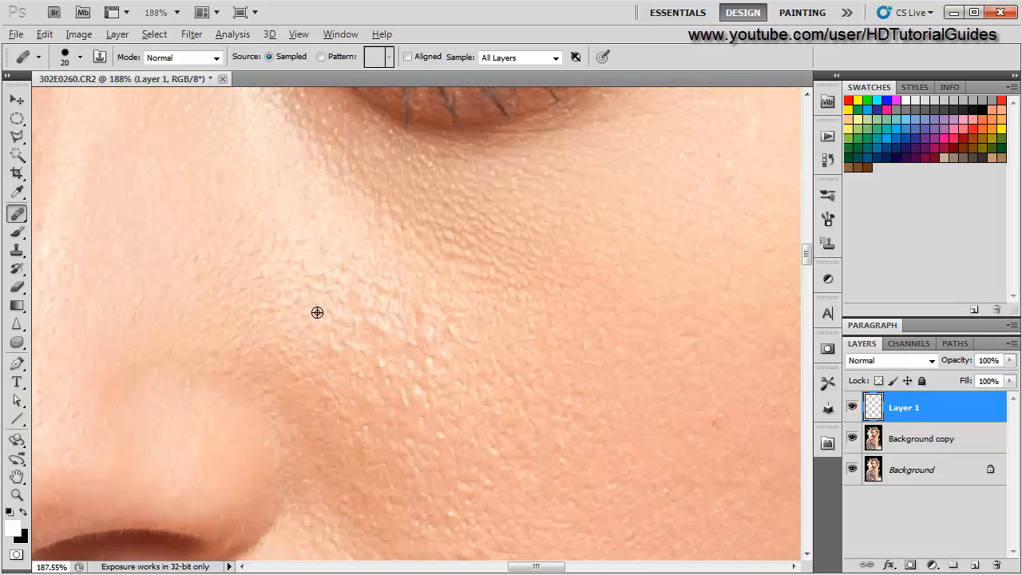
{"action": "left_click", "coordinate": [353, 347]}
{"action": "left_click", "coordinate": [353, 320], "text": "alt"}
{"action": "left_click", "coordinate": [376, 358]}
{"action": "left_click", "coordinate": [388, 330]}
{"action": "left_click", "coordinate": [374, 323]}
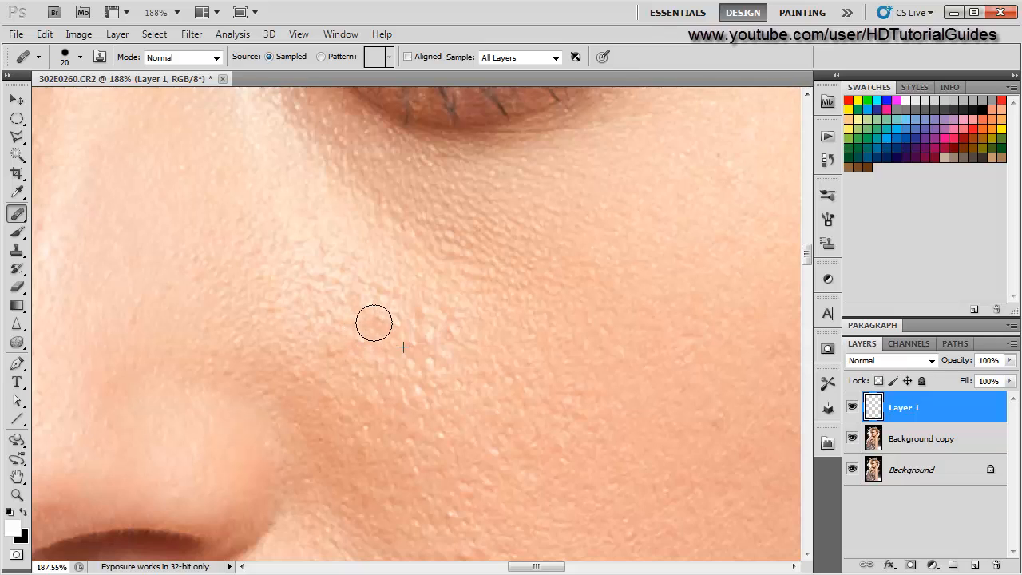
- Examine the cheek below the eye for remaining bumps
{"action": "scroll", "coordinate": [365, 330], "scroll_direction": "down", "scroll_amount": 5}
{"action": "scroll", "coordinate": [305, 394], "scroll_direction": "up", "scroll_amount": 5}
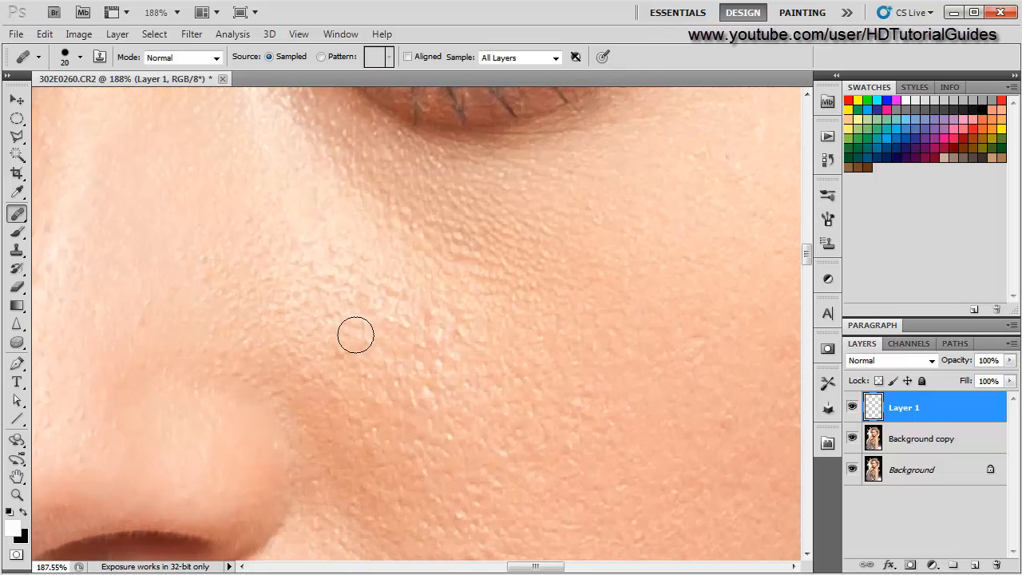
{"action": "scroll", "coordinate": [274, 415], "scroll_direction": "down", "scroll_amount": 3}
{"action": "scroll", "coordinate": [258, 429], "scroll_direction": "up", "scroll_amount": 3}
{"action": "scroll", "coordinate": [267, 413], "scroll_direction": "down", "scroll_amount": 5}
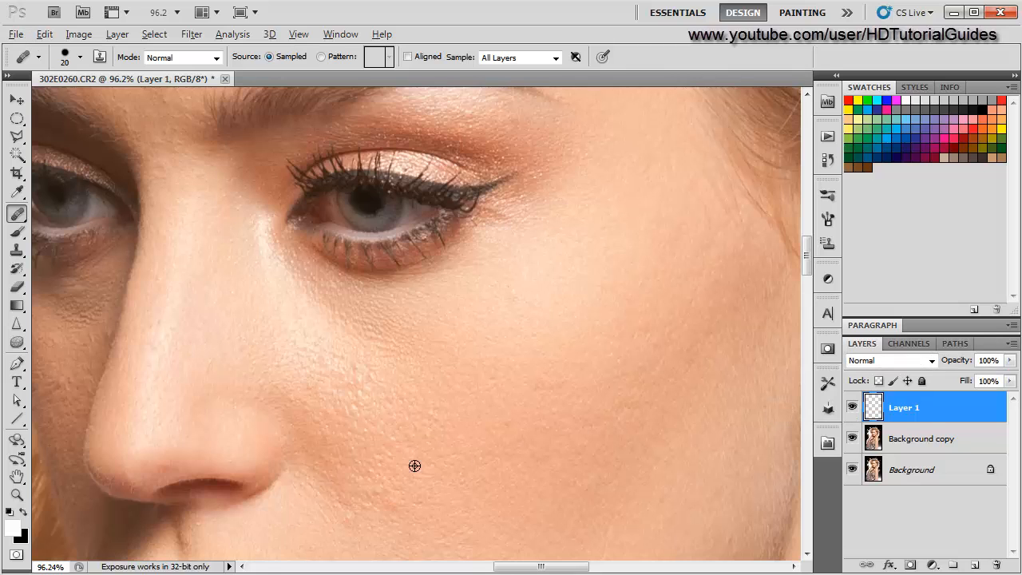
{"action": "scroll", "coordinate": [415, 466], "scroll_direction": "up", "scroll_amount": 5}
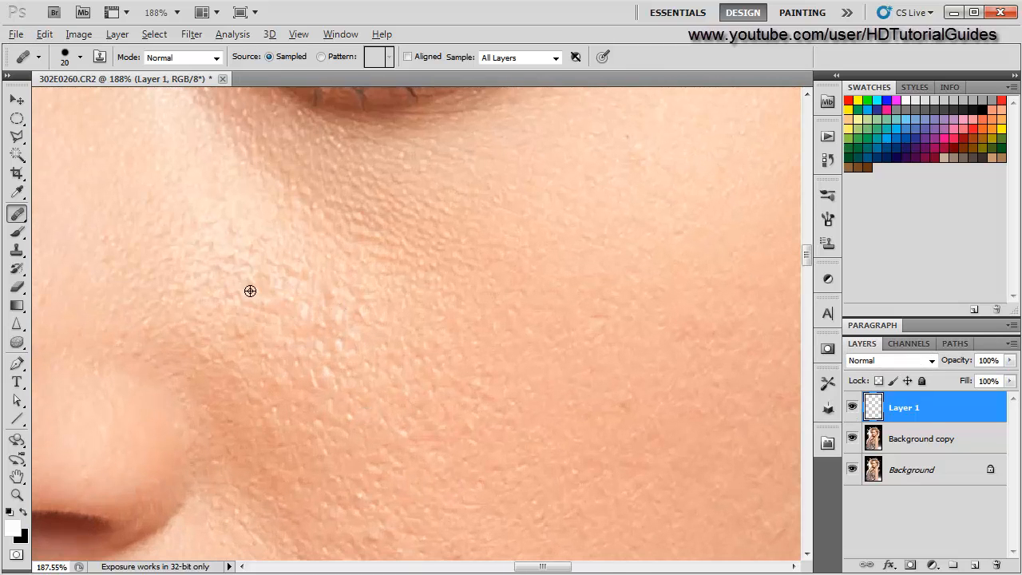
{"action": "scroll", "coordinate": [295, 316], "scroll_direction": "down", "scroll_amount": 5}
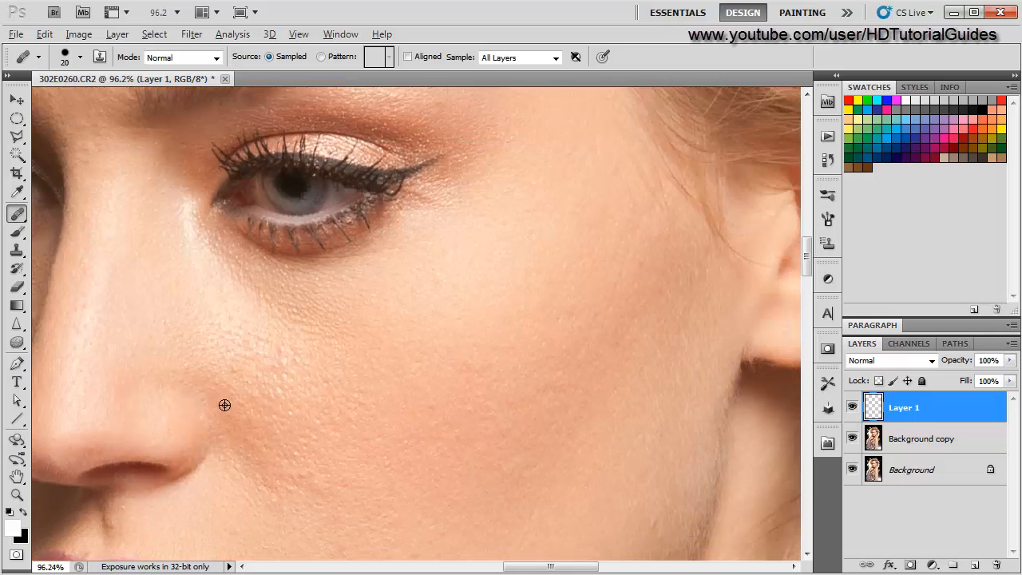
{"action": "scroll", "coordinate": [246, 387], "scroll_direction": "up", "scroll_amount": 5}
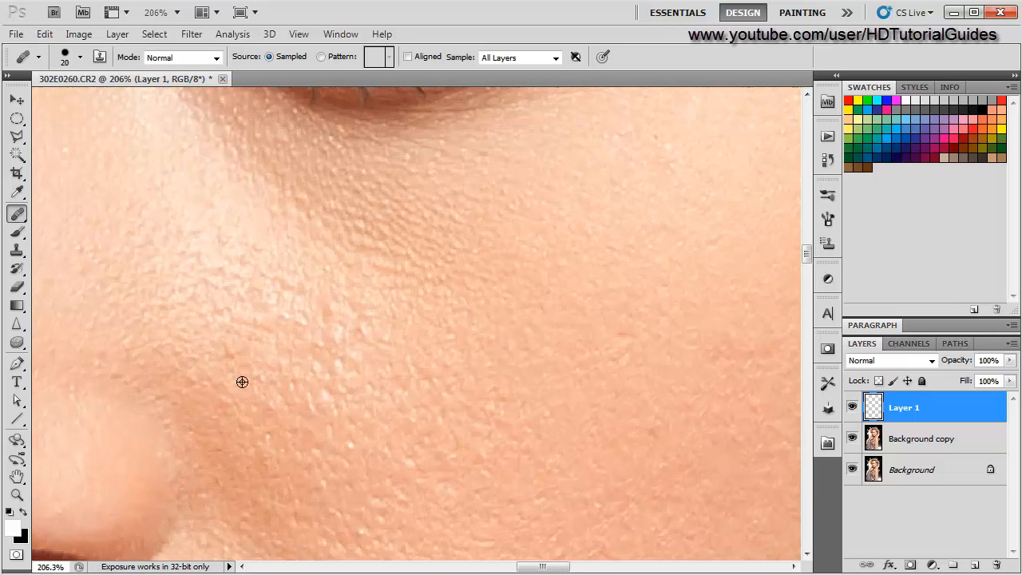
{"action": "scroll", "coordinate": [221, 423], "scroll_direction": "down", "scroll_amount": 2}
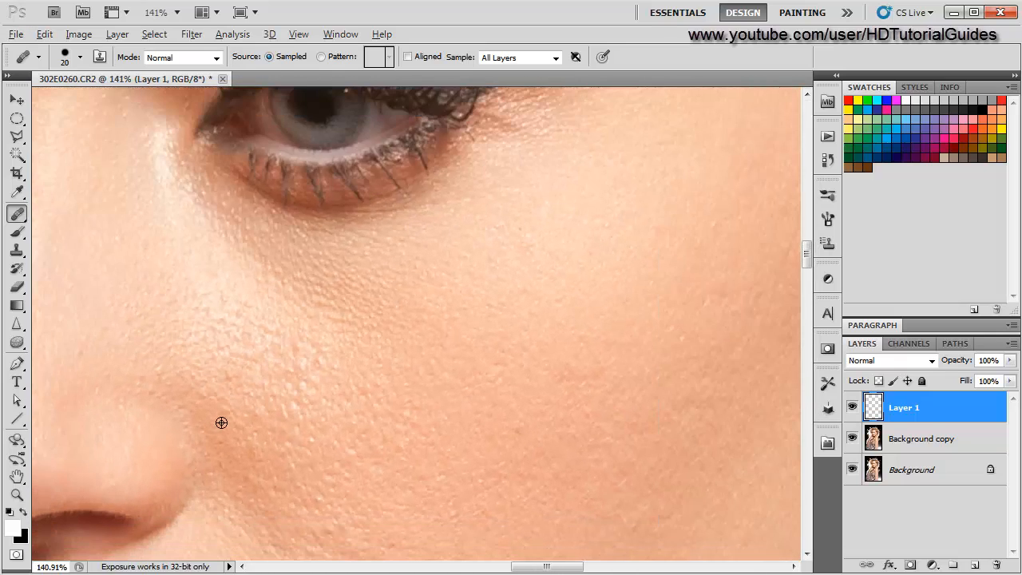
{"action": "scroll", "coordinate": [222, 423], "scroll_direction": "down", "scroll_amount": 2}
{"action": "scroll", "coordinate": [221, 424], "scroll_direction": "up", "scroll_amount": 4}
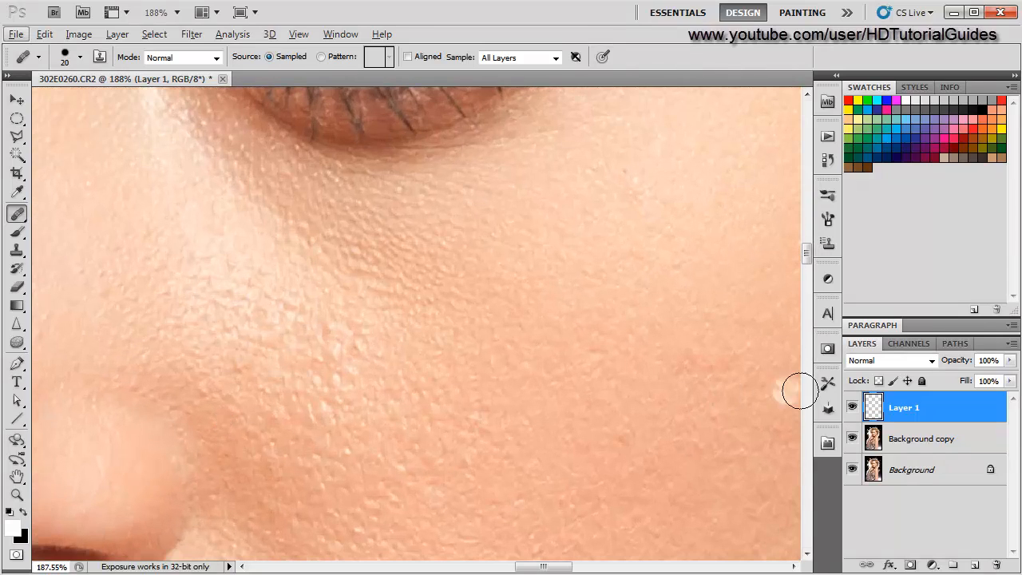
{"action": "scroll", "coordinate": [389, 418], "scroll_direction": "down", "scroll_amount": 3}
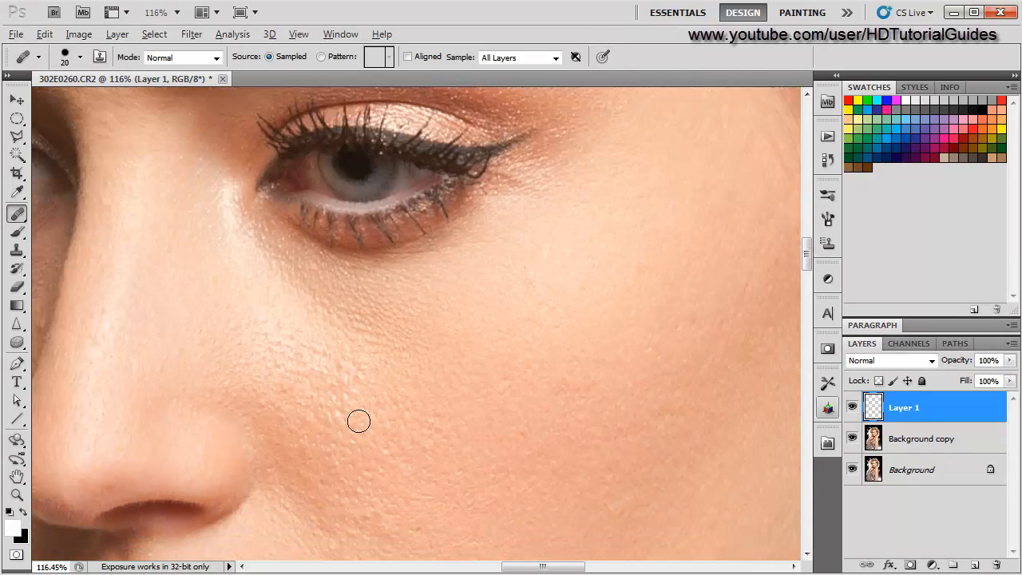
{"action": "scroll", "coordinate": [389, 418], "scroll_direction": "up", "scroll_amount": 6}
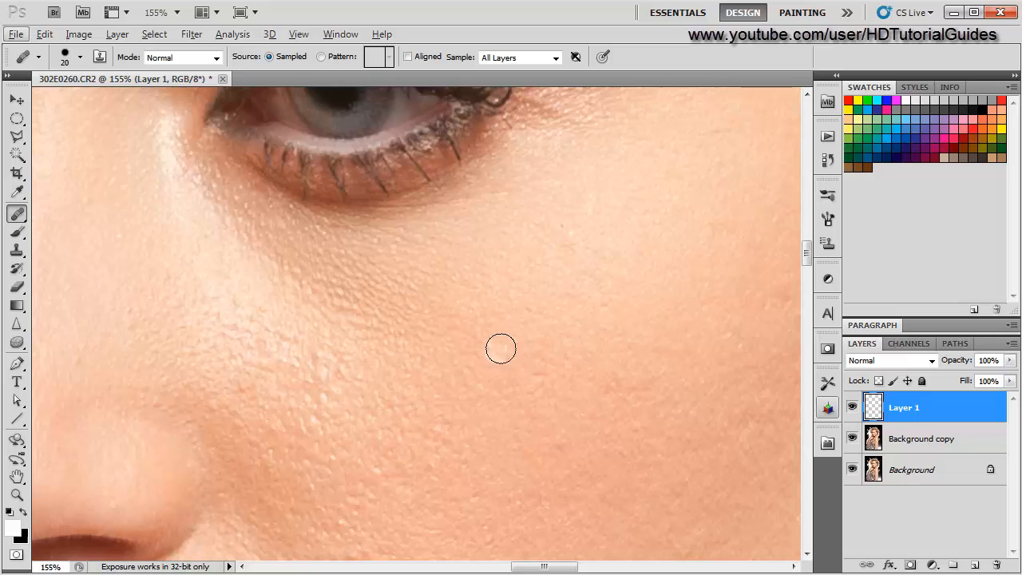
{"action": "left_click_drag", "start_coordinate": [532, 297], "coordinate": [499, 336]}
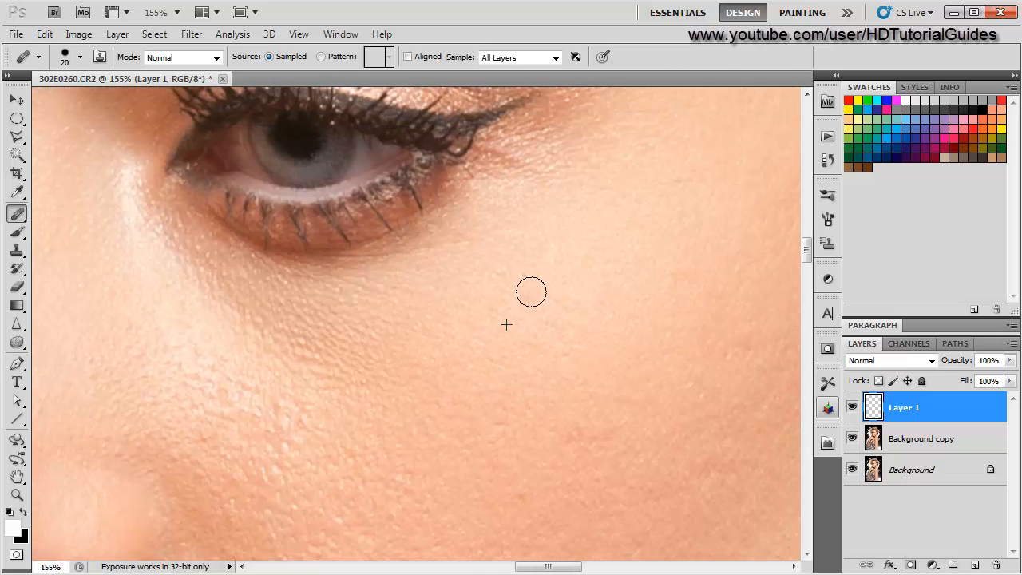
- Heal a bump on the cheek below the eye with the Spot Healing Brush
{"action": "mouse_move", "coordinate": [519, 439]}
{"action": "left_mouse_down"}
{"action": "mouse_move", "coordinate": [452, 376]}
{"action": "mouse_move", "coordinate": [453, 360]}
{"action": "mouse_move", "coordinate": [516, 347]}
{"action": "left_mouse_up"}
{"action": "left_click", "coordinate": [487, 378], "text": "alt"}
{"action": "scroll", "coordinate": [408, 513], "scroll_direction": "down", "scroll_amount": 1}
{"action": "scroll", "coordinate": [414, 505], "scroll_direction": "up", "scroll_amount": 2}
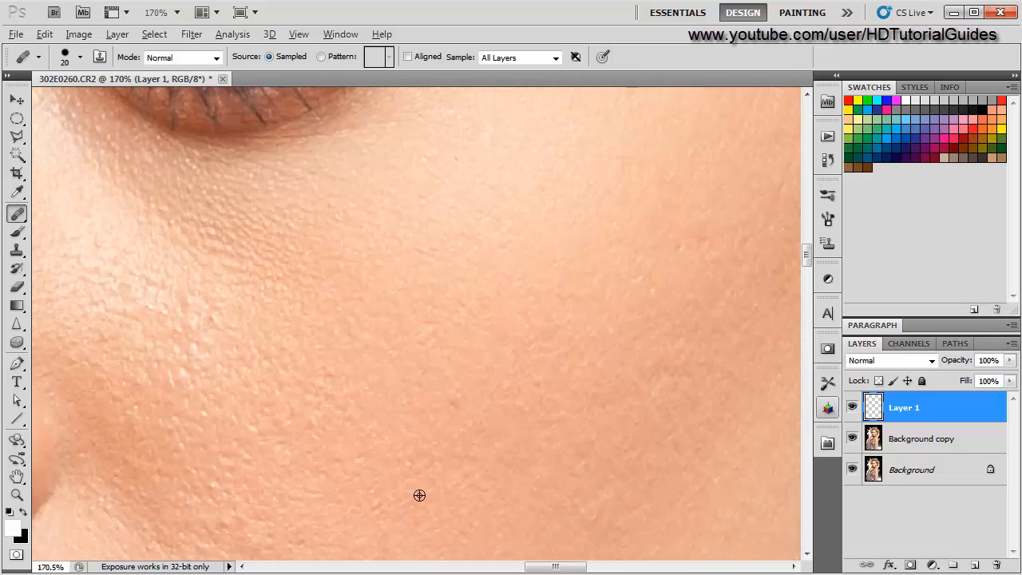
{"action": "scroll", "coordinate": [456, 409], "scroll_direction": "up", "scroll_amount": 3}
{"action": "scroll", "coordinate": [393, 468], "scroll_direction": "down", "scroll_amount": 6}
- Heal two bumps on the cheek above the corner of the mouth
{"action": "left_click_drag", "start_coordinate": [392, 468], "coordinate": [394, 358]}
{"action": "scroll", "coordinate": [394, 322], "scroll_direction": "up", "scroll_amount": 2}
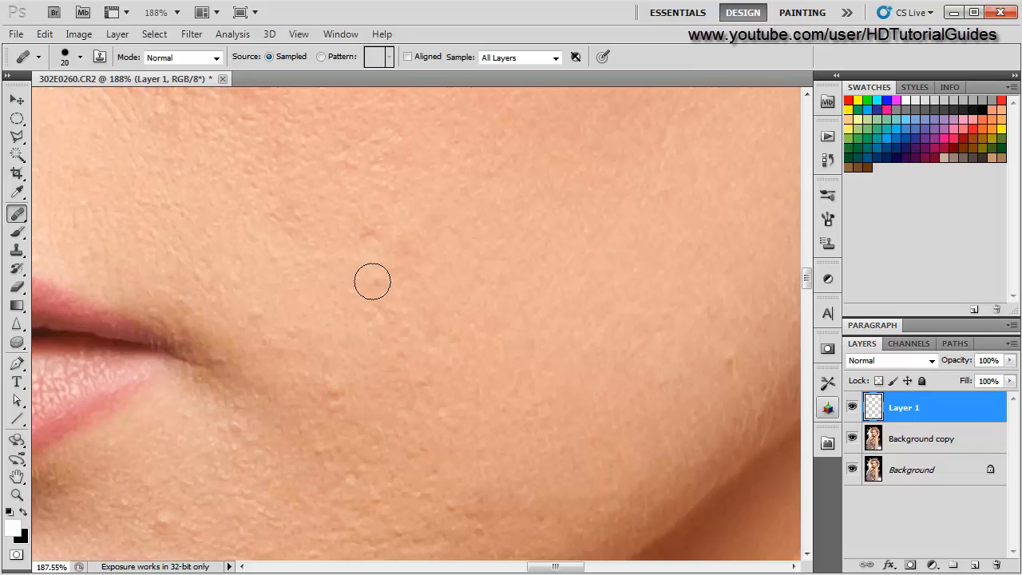
{"action": "left_click", "coordinate": [330, 245], "text": "alt"}
{"action": "left_click", "coordinate": [367, 232]}
- Heal a bump on the lower cheek just above the jawline
{"action": "scroll", "coordinate": [263, 484], "scroll_direction": "down", "scroll_amount": 1}
{"action": "left_click_drag", "start_coordinate": [247, 483], "coordinate": [342, 349]}
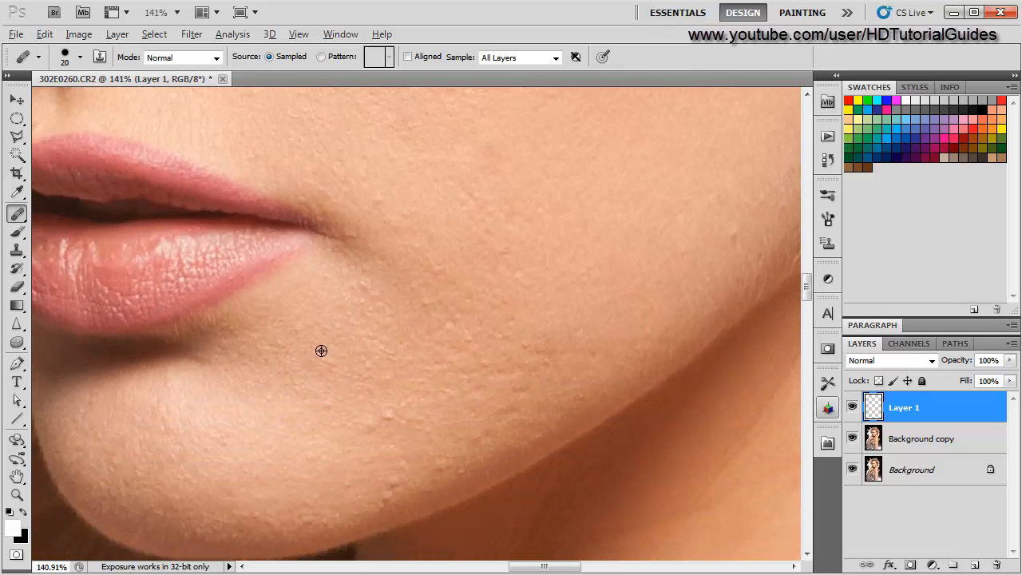
{"action": "scroll", "coordinate": [321, 350], "scroll_direction": "up", "scroll_amount": 1}
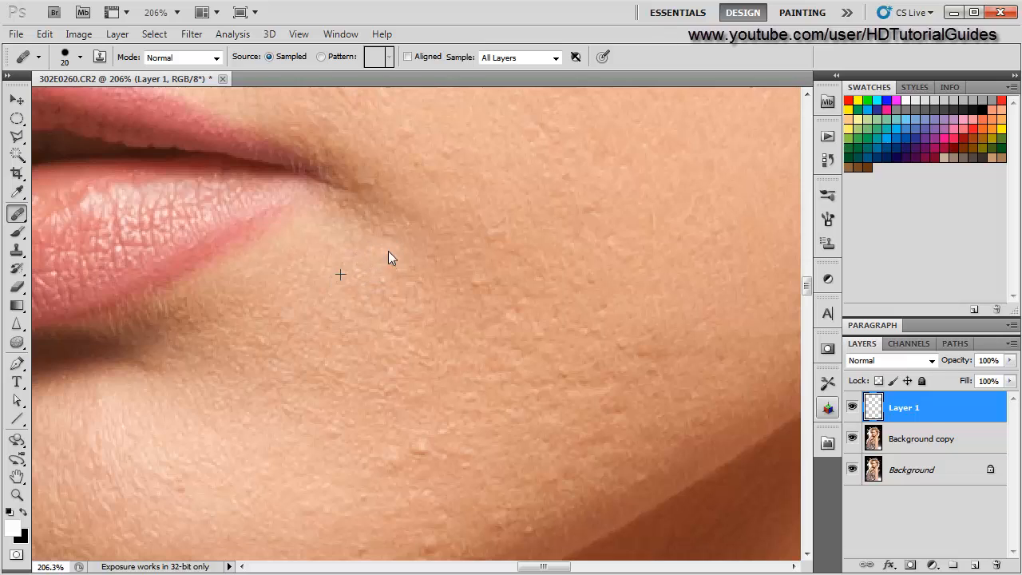
{"action": "scroll", "coordinate": [322, 385], "scroll_direction": "down", "scroll_amount": 1}
{"action": "scroll", "coordinate": [319, 425], "scroll_direction": "up", "scroll_amount": 1}
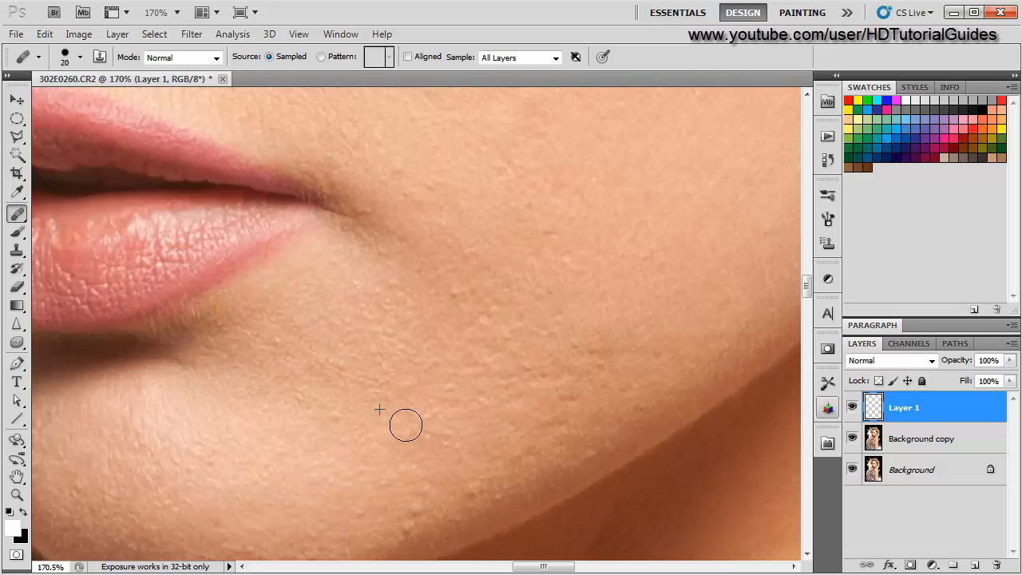
{"action": "scroll", "coordinate": [275, 498], "scroll_direction": "down", "scroll_amount": 1}
{"action": "scroll", "coordinate": [388, 411], "scroll_direction": "up", "scroll_amount": 2}
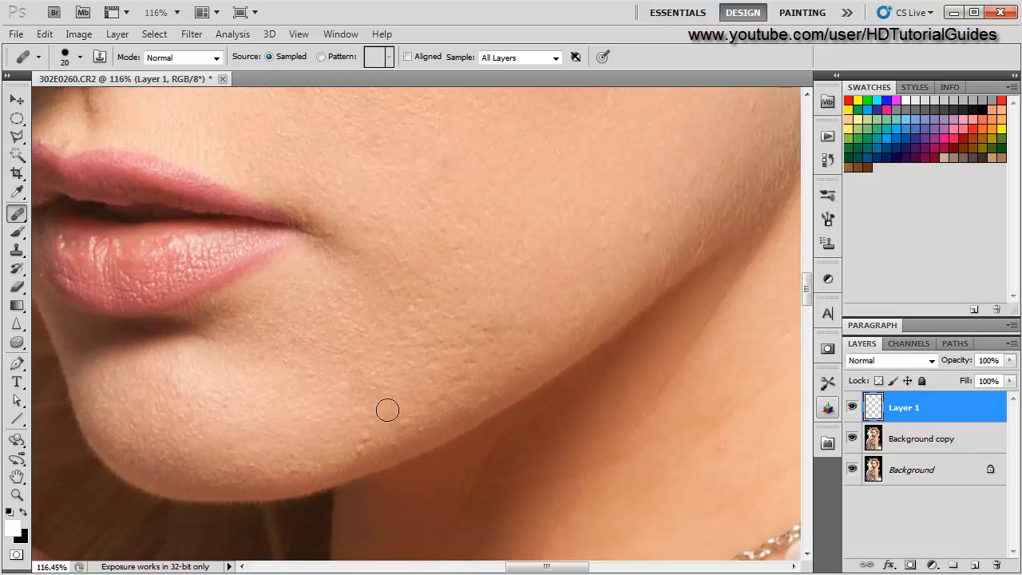
{"action": "left_click", "coordinate": [412, 427], "text": "alt"}
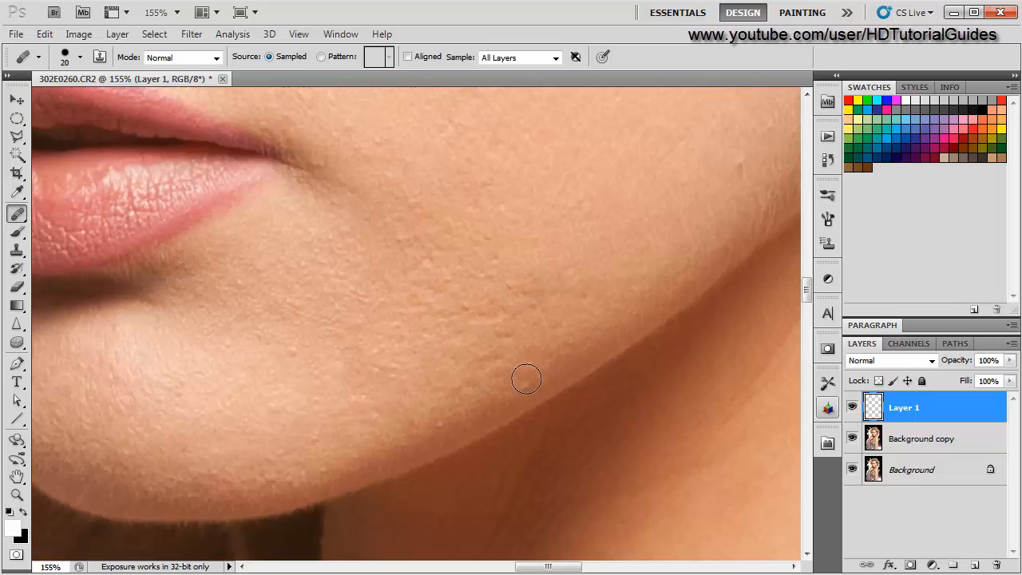
- Heal six small spots along the jawline beside the neck shadow
{"action": "scroll", "coordinate": [276, 434], "scroll_direction": "down", "scroll_amount": 4}
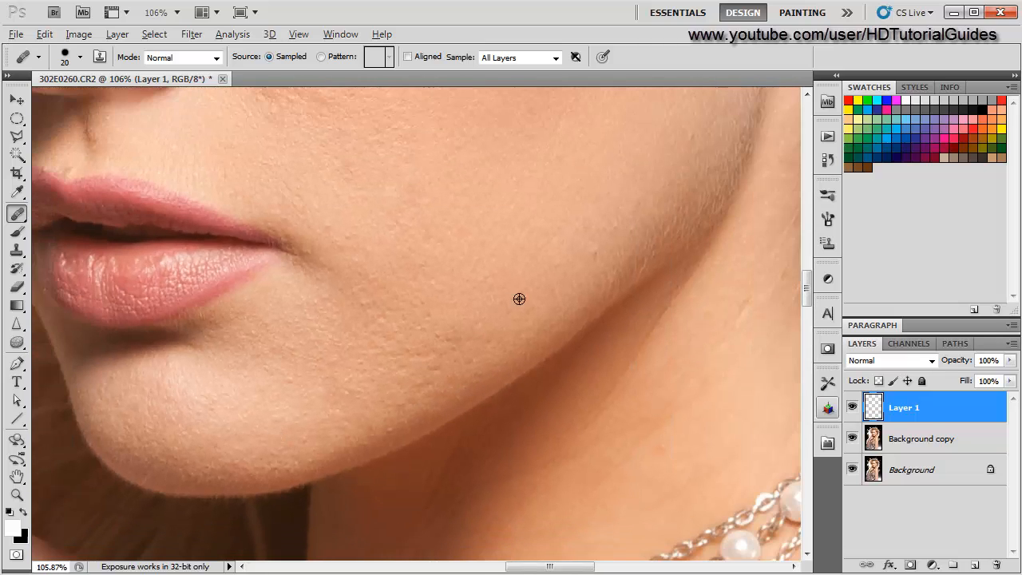
{"action": "left_click_drag", "start_coordinate": [519, 298], "coordinate": [455, 307]}
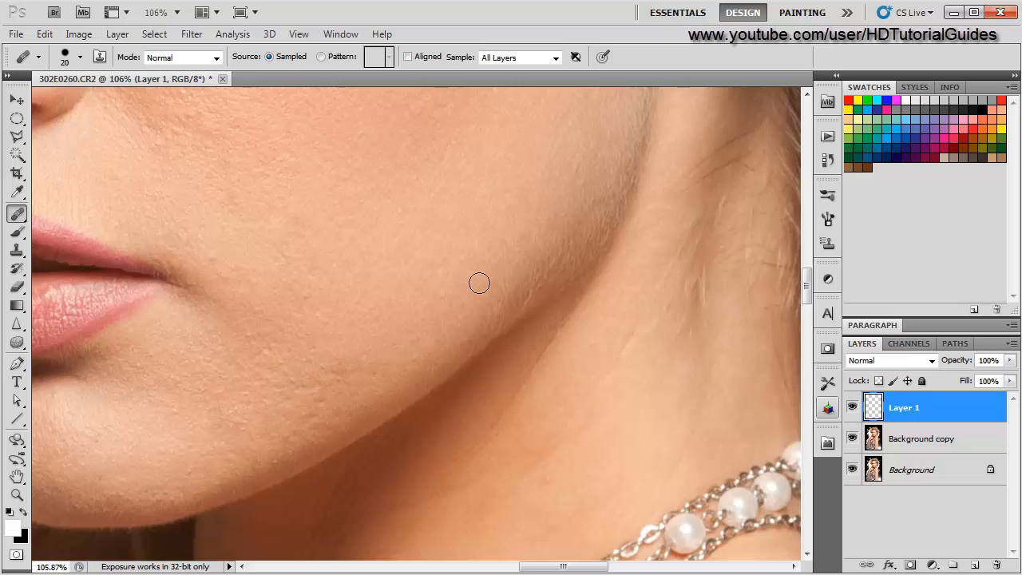
{"action": "left_click_drag", "start_coordinate": [556, 201], "coordinate": [426, 316]}
{"action": "scroll", "coordinate": [427, 316], "scroll_direction": "up", "scroll_amount": 6}
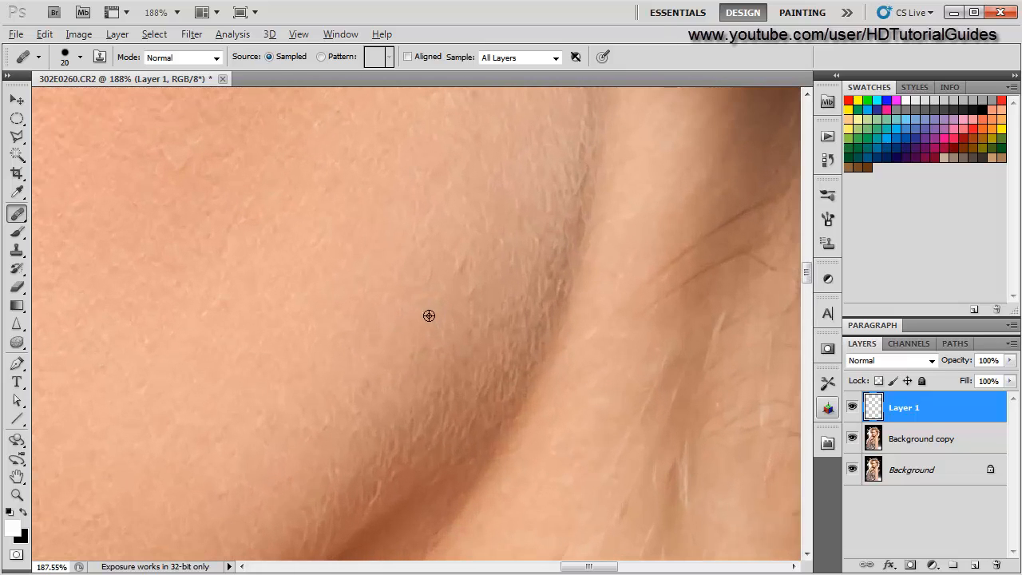
{"action": "left_click", "coordinate": [445, 316], "text": "alt"}
{"action": "left_click", "coordinate": [489, 309]}
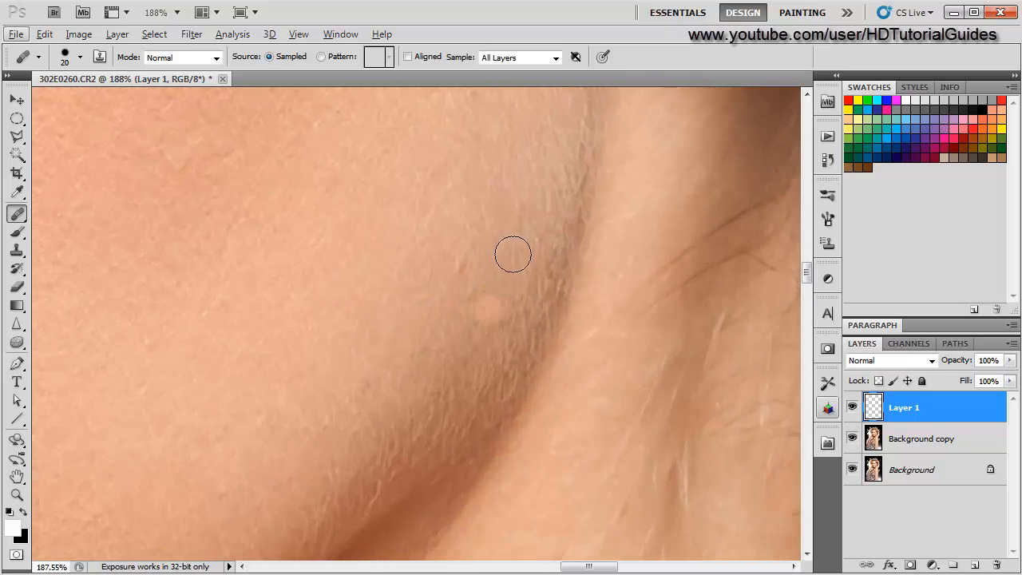
{"action": "left_click", "coordinate": [456, 228]}
{"action": "left_click", "coordinate": [426, 250]}
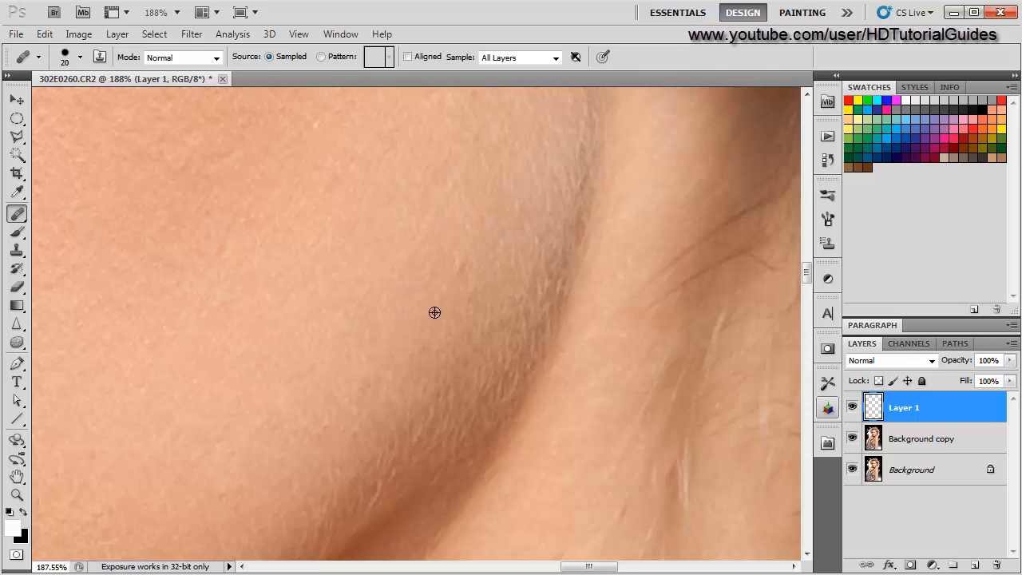
{"action": "left_click", "coordinate": [448, 304], "text": "alt"}
{"action": "left_click", "coordinate": [461, 264]}
- Heal the dark mole on the earlobe
{"action": "scroll", "coordinate": [247, 420], "scroll_direction": "down", "scroll_amount": 5}
{"action": "mouse_move", "coordinate": [373, 253]}
{"action": "left_mouse_down"}
{"action": "mouse_move", "coordinate": [312, 422]}
{"action": "mouse_move", "coordinate": [307, 472]}
{"action": "left_mouse_up"}
{"action": "left_click_drag", "start_coordinate": [347, 265], "coordinate": [274, 336]}
{"action": "scroll", "coordinate": [420, 392], "scroll_direction": "up", "scroll_amount": 5}
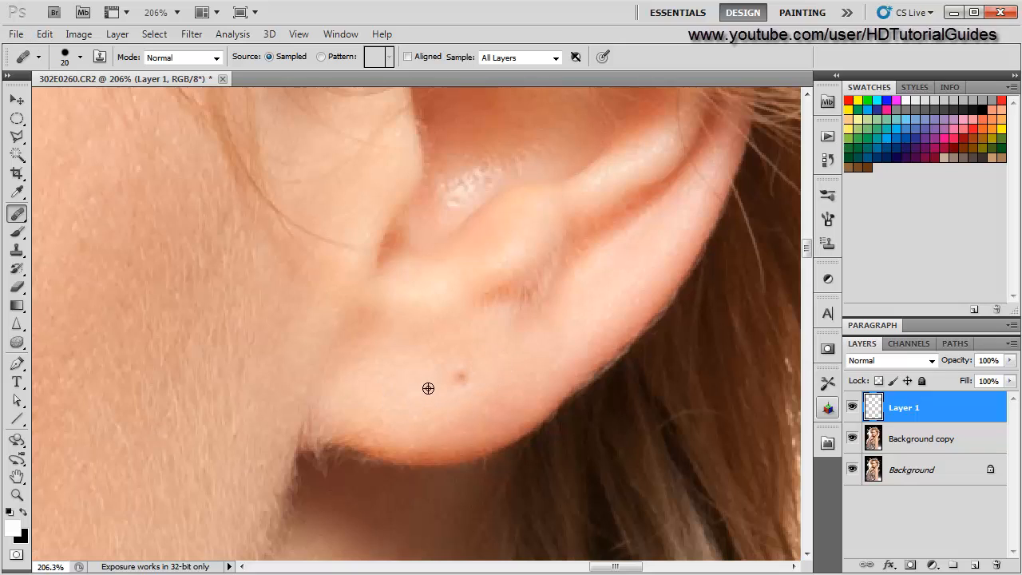
{"action": "left_click", "coordinate": [428, 388], "text": "alt"}
{"action": "left_click", "coordinate": [459, 380]}
- Heal two bumps on the middle of the cheek beside the nose
{"action": "scroll", "coordinate": [232, 523], "scroll_direction": "down", "scroll_amount": 10}
{"action": "left_click", "coordinate": [198, 483]}
{"action": "left_click_drag", "start_coordinate": [188, 489], "coordinate": [404, 338]}
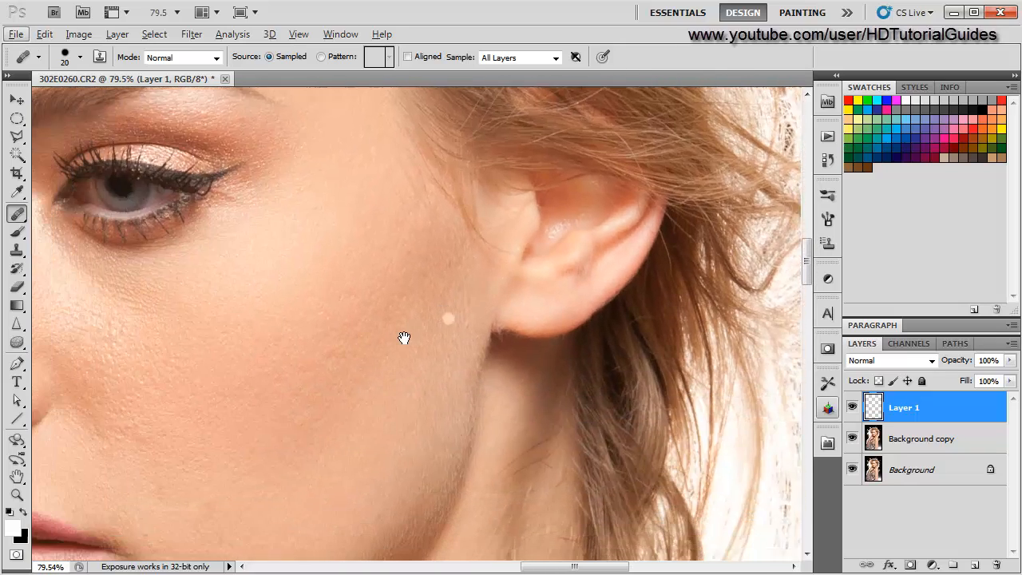
{"action": "scroll", "coordinate": [313, 402], "scroll_direction": "down", "scroll_amount": 6}
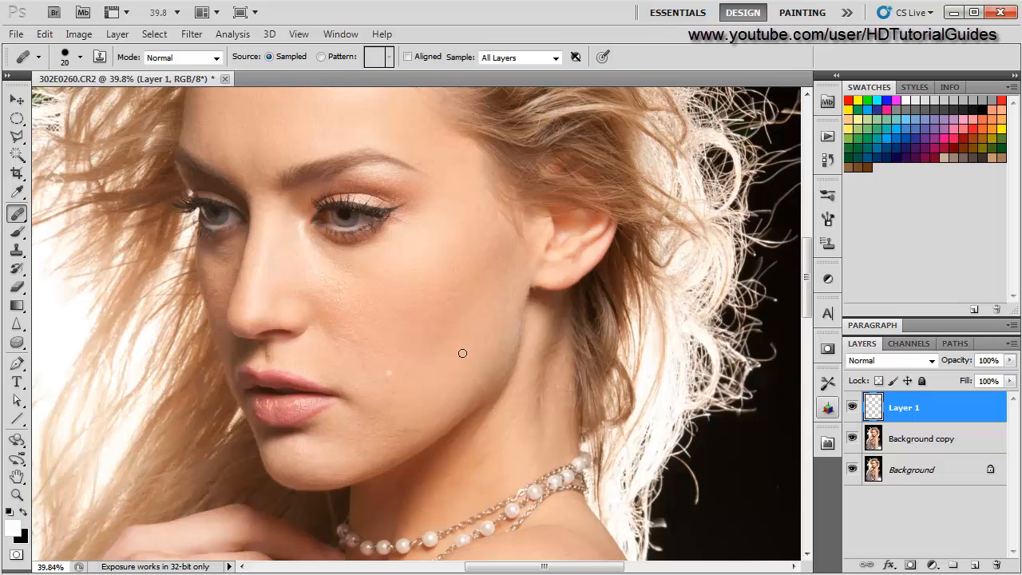
{"action": "scroll", "coordinate": [497, 287], "scroll_direction": "up", "scroll_amount": 5}
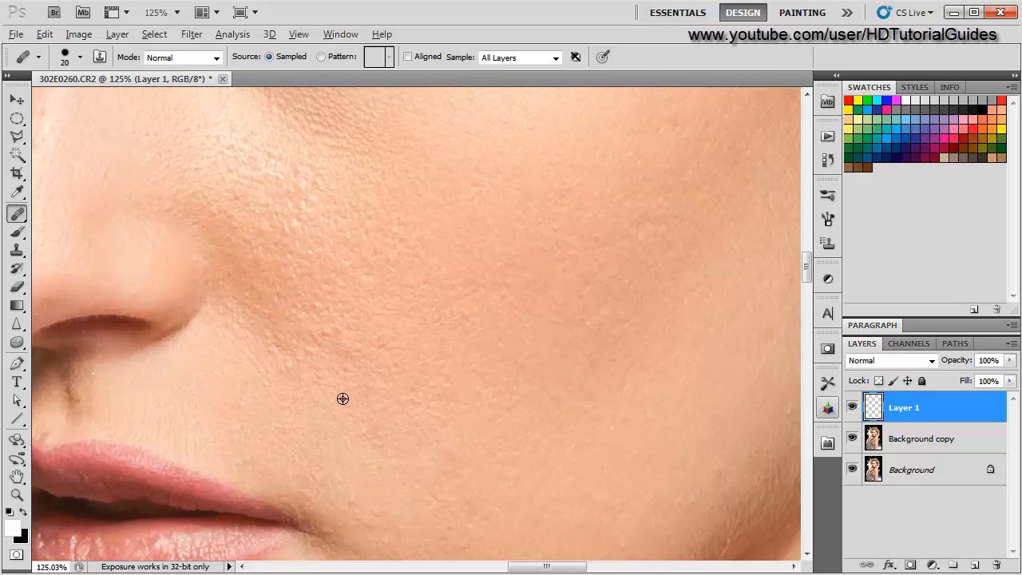
{"action": "left_click", "coordinate": [392, 352], "text": "alt"}
{"action": "left_click", "coordinate": [349, 343]}
- Toggle the healing layer's visibility repeatedly to compare the face before and after retouching
{"action": "scroll", "coordinate": [434, 383], "scroll_direction": "down", "scroll_amount": 4}
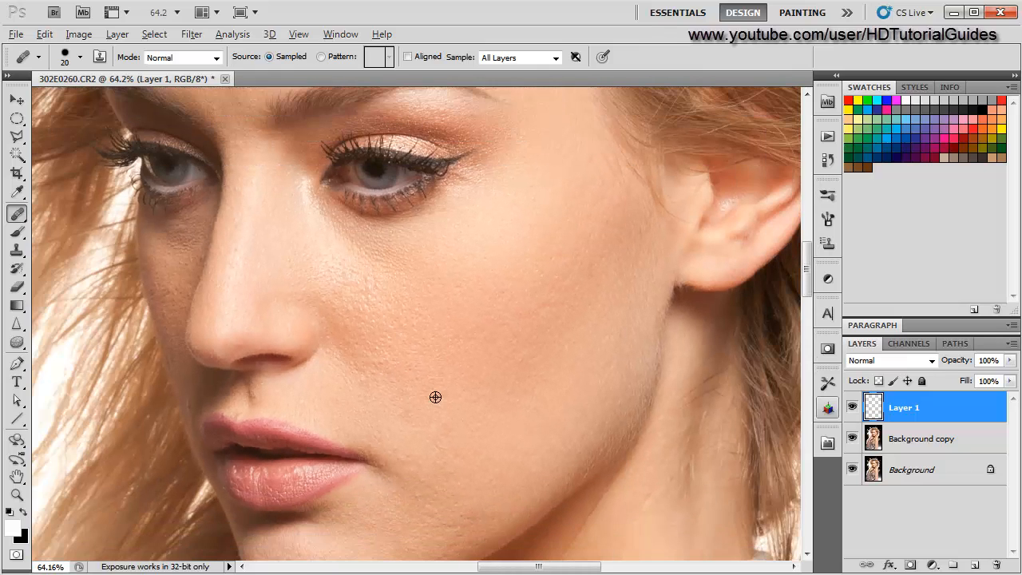
{"action": "key", "text": "alt"}
{"action": "left_click", "coordinate": [852, 409]}
{"action": "left_click", "coordinate": [852, 409]}
{"action": "left_click", "coordinate": [852, 409]}
{"action": "left_click", "coordinate": [852, 409]}
{"action": "left_click", "coordinate": [852, 411]}
- Heal three bumps on the cheek in front of the ear and toggle the healing layer to compare
{"action": "scroll", "coordinate": [610, 392], "scroll_direction": "up", "scroll_amount": 7}
{"action": "left_click_drag", "start_coordinate": [528, 298], "coordinate": [450, 391]}
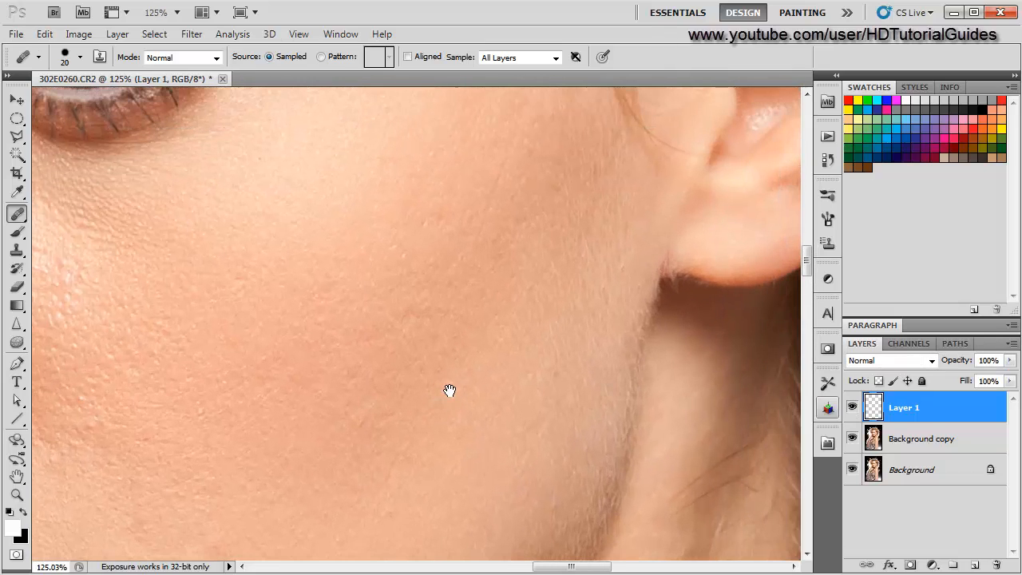
{"action": "left_click", "coordinate": [349, 343]}
{"action": "left_click", "coordinate": [404, 283], "text": "alt"}
{"action": "left_click", "coordinate": [403, 316]}
{"action": "scroll", "coordinate": [431, 406], "scroll_direction": "down", "scroll_amount": 5}
{"action": "scroll", "coordinate": [420, 406], "scroll_direction": "up", "scroll_amount": 5}
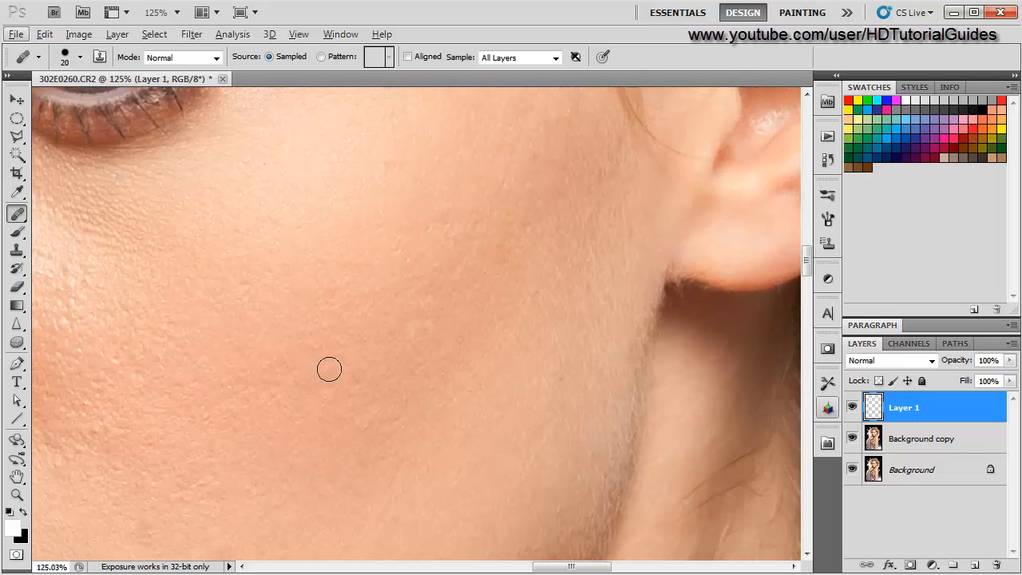
{"action": "left_click", "coordinate": [852, 408]}
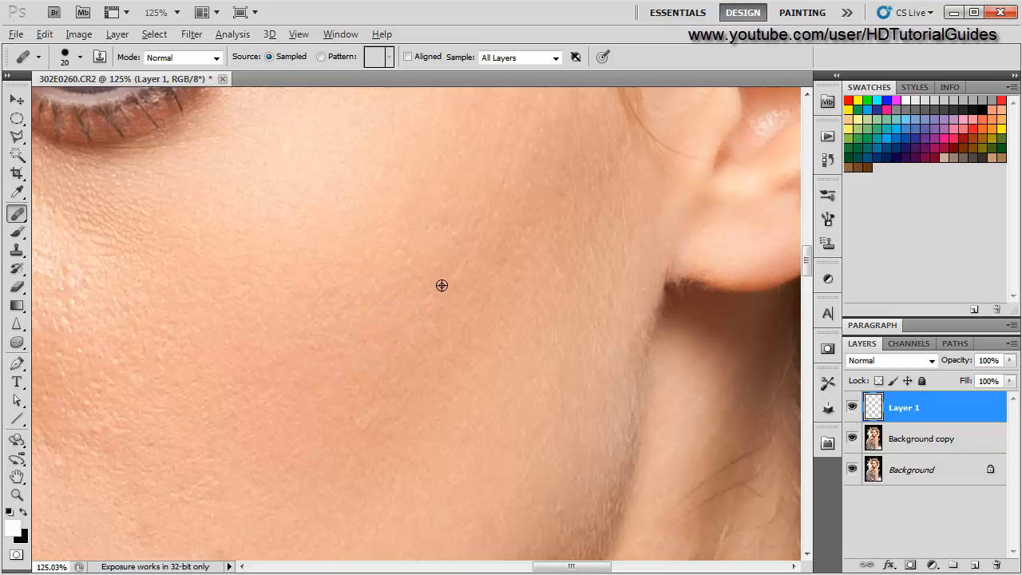
- Heal two bumps on the jaw below the corner of the mouth
{"action": "scroll", "coordinate": [357, 434], "scroll_direction": "down", "scroll_amount": 9}
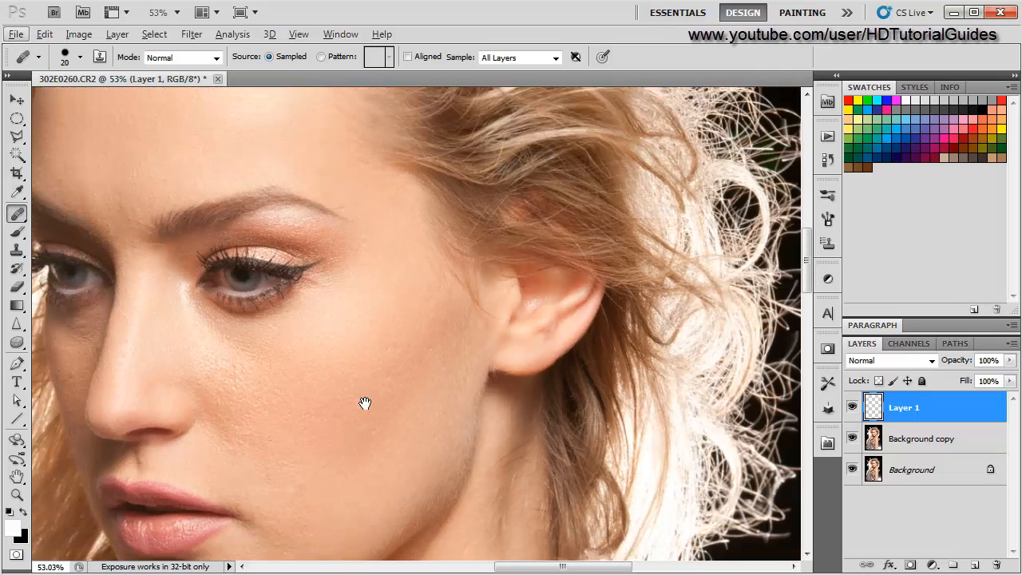
{"action": "left_click_drag", "start_coordinate": [365, 404], "coordinate": [404, 316]}
{"action": "left_click_drag", "start_coordinate": [393, 361], "coordinate": [413, 285]}
{"action": "scroll", "coordinate": [343, 422], "scroll_direction": "up", "scroll_amount": 8}
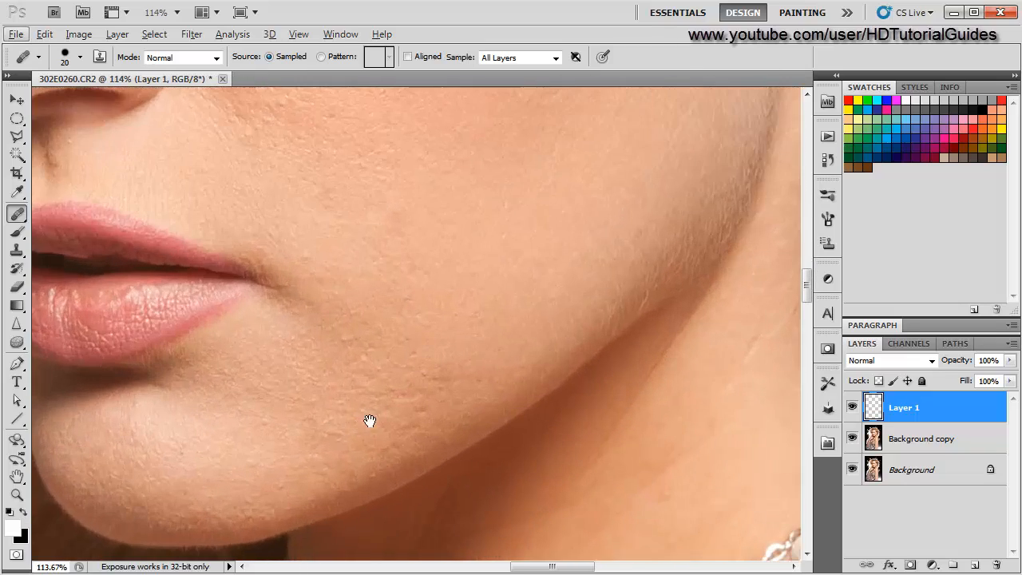
{"action": "left_click_drag", "start_coordinate": [370, 421], "coordinate": [317, 327]}
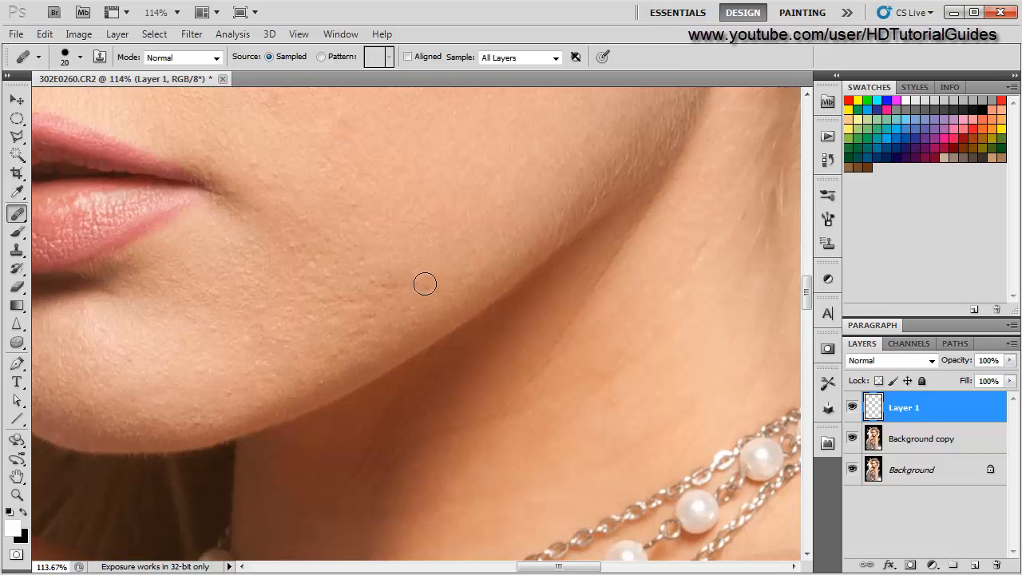
{"action": "left_click", "coordinate": [418, 244], "text": "alt"}
{"action": "left_click", "coordinate": [411, 285]}
- Heal a bump on the lower cheek and brush over a small rough patch beside it
{"action": "scroll", "coordinate": [273, 359], "scroll_direction": "down", "scroll_amount": 3}
{"action": "scroll", "coordinate": [273, 359], "scroll_direction": "up", "scroll_amount": 3}
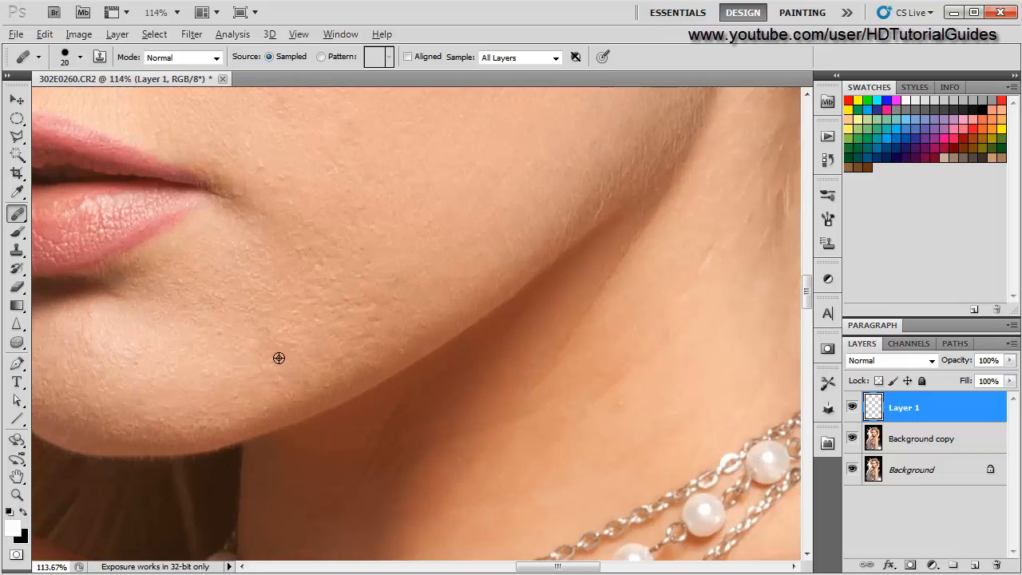
{"action": "left_click", "coordinate": [346, 332], "text": "alt"}
{"action": "left_click_drag", "start_coordinate": [365, 333], "coordinate": [327, 359]}
- Toggle the healing layer on and off to compare the jaw and chin before and after
{"action": "scroll", "coordinate": [258, 391], "scroll_direction": "down", "scroll_amount": 1}
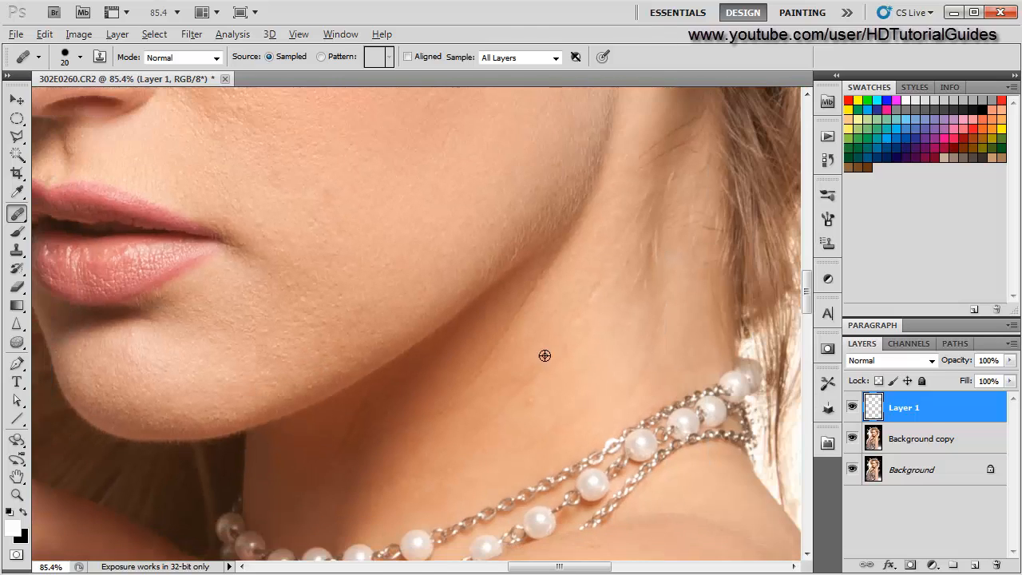
{"action": "left_click", "coordinate": [855, 409]}
{"action": "left_click", "coordinate": [854, 409]}
{"action": "left_click", "coordinate": [855, 409]}
{"action": "left_click", "coordinate": [853, 408]}
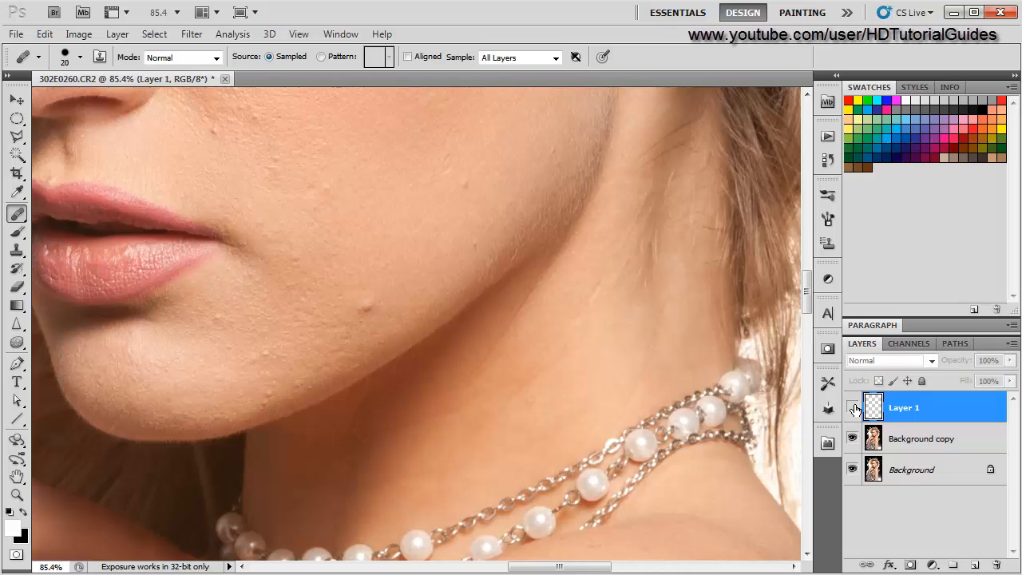
{"action": "left_click", "coordinate": [853, 408]}
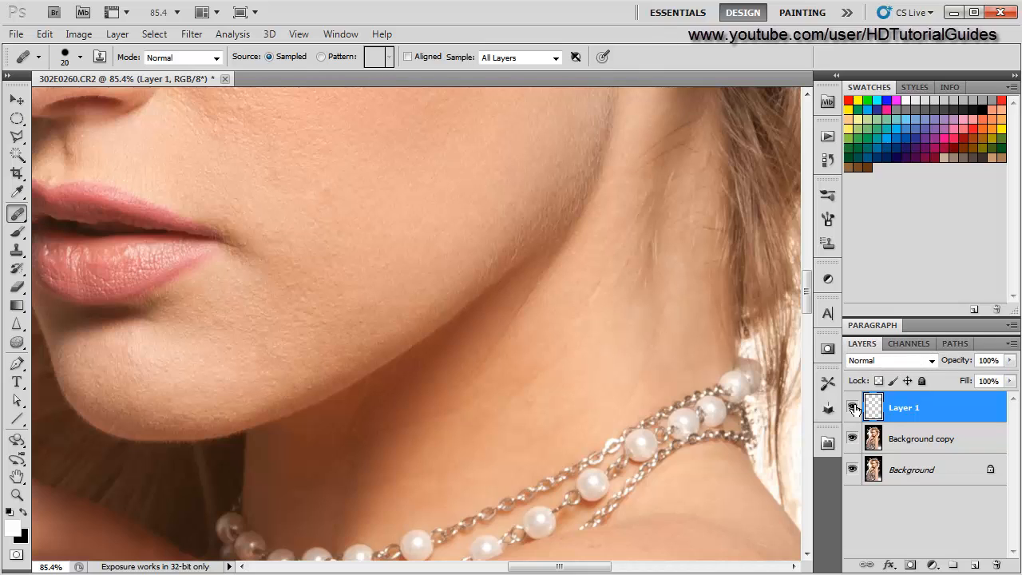
{"action": "left_click", "coordinate": [853, 408]}
{"action": "left_click", "coordinate": [853, 408]}
{"action": "scroll", "coordinate": [521, 407], "scroll_direction": "up", "scroll_amount": 6}
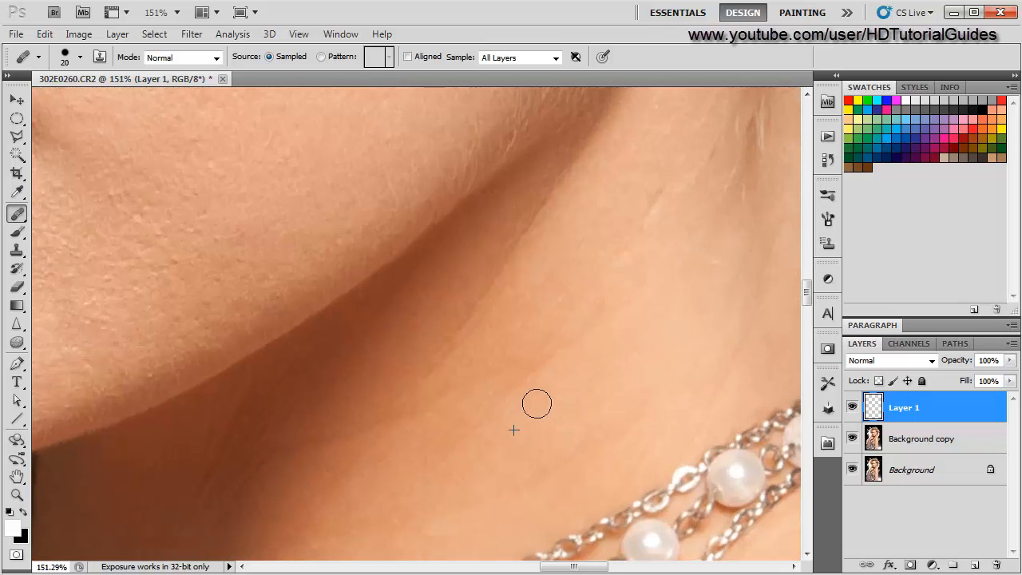
{"action": "scroll", "coordinate": [452, 444], "scroll_direction": "down", "scroll_amount": 4}
{"action": "left_click", "coordinate": [853, 409]}
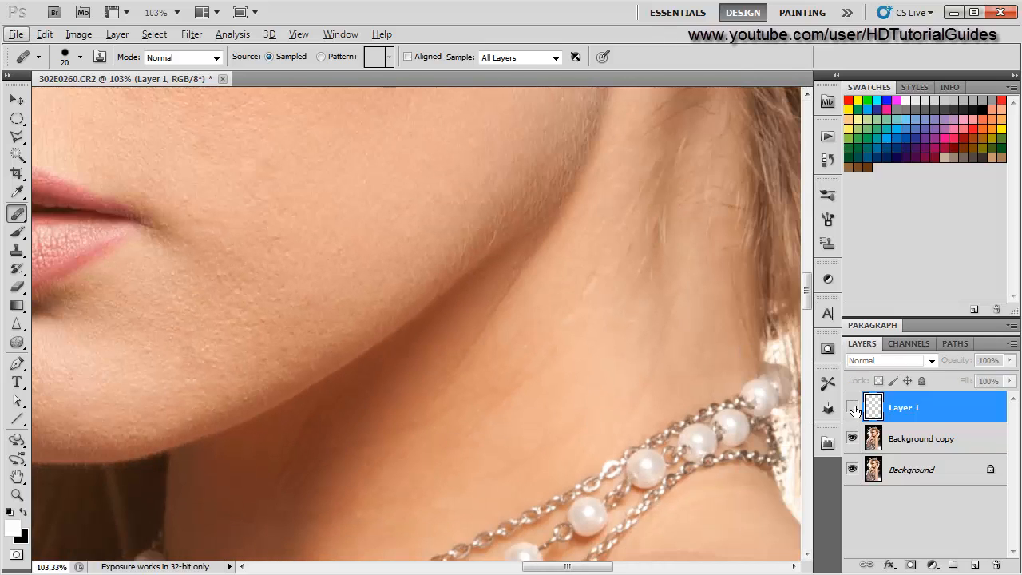
{"action": "left_click", "coordinate": [853, 408]}
{"action": "left_click", "coordinate": [854, 410]}
{"action": "left_click", "coordinate": [854, 410]}
{"action": "left_click", "coordinate": [855, 410]}
{"action": "left_click", "coordinate": [855, 410]}
{"action": "left_click", "coordinate": [855, 410]}
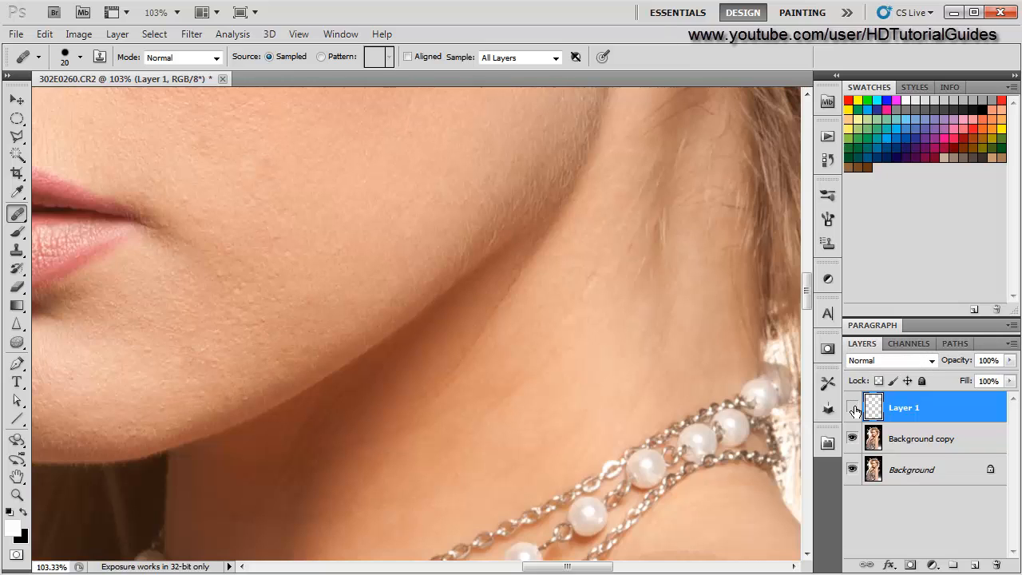
{"action": "left_click", "coordinate": [854, 410]}
{"action": "left_click", "coordinate": [855, 409]}
{"action": "left_click", "coordinate": [854, 410]}
- Examine the chin, jaw and neck up close for remaining blemishes
{"action": "scroll", "coordinate": [136, 395], "scroll_direction": "up", "scroll_amount": 3}
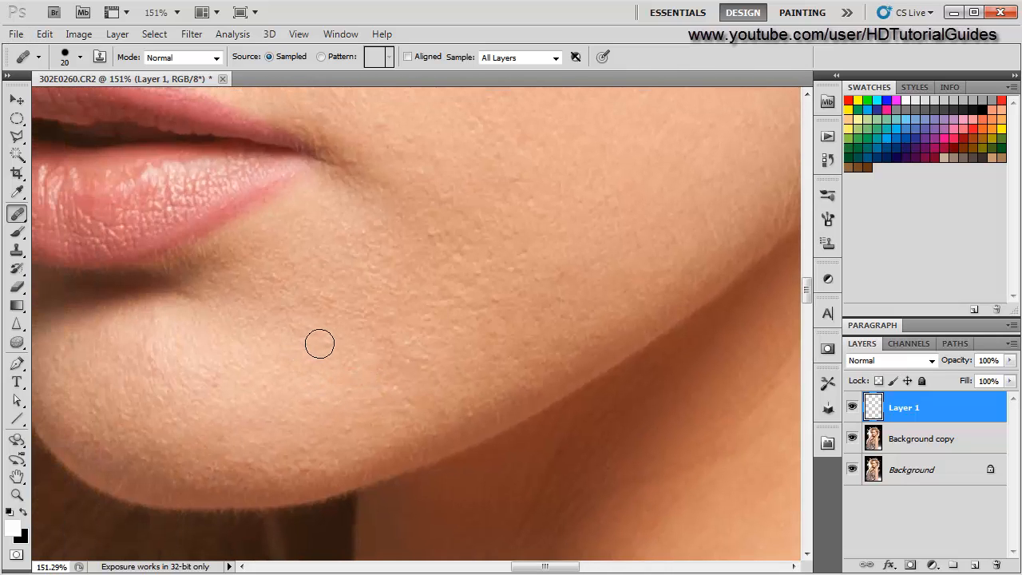
{"action": "scroll", "coordinate": [155, 442], "scroll_direction": "down", "scroll_amount": 2}
{"action": "scroll", "coordinate": [164, 432], "scroll_direction": "up", "scroll_amount": 3}
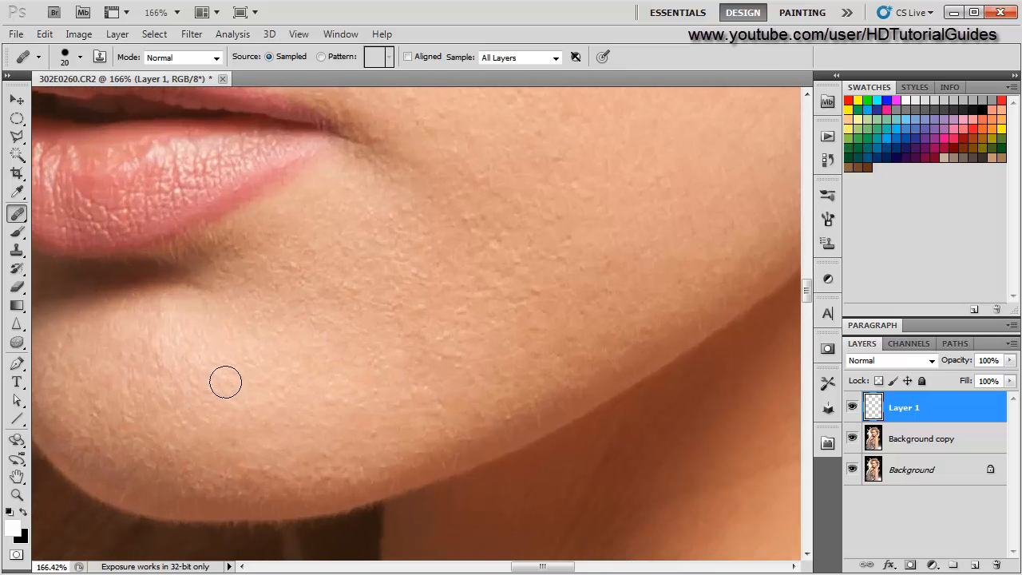
{"action": "mouse_move", "coordinate": [755, 543]}
{"action": "left_mouse_down"}
{"action": "mouse_move", "coordinate": [317, 299]}
{"action": "mouse_move", "coordinate": [355, 505]}
{"action": "mouse_move", "coordinate": [381, 481]}
{"action": "left_mouse_up"}
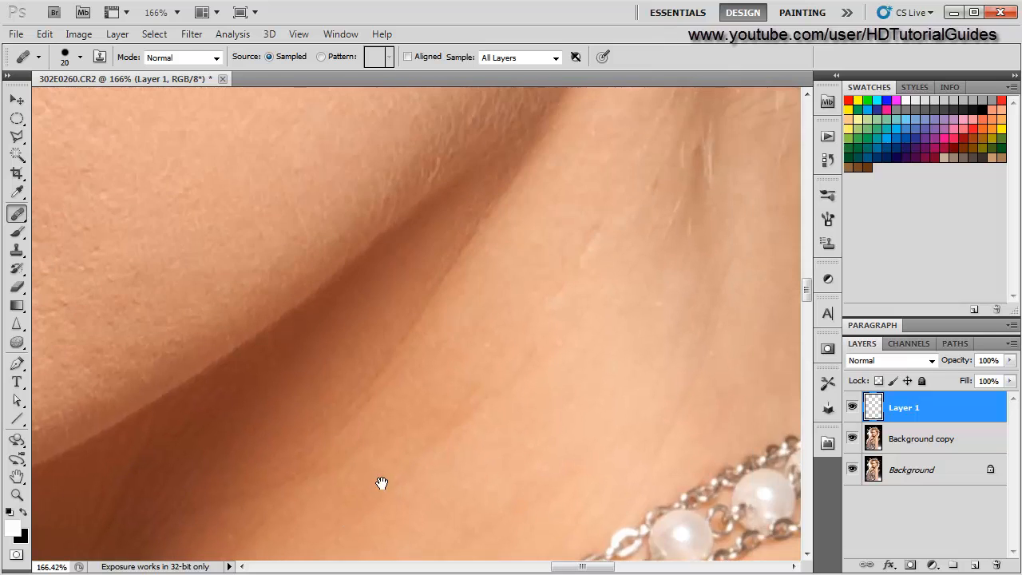
{"action": "scroll", "coordinate": [381, 482], "scroll_direction": "down", "scroll_amount": 4}
{"action": "scroll", "coordinate": [509, 407], "scroll_direction": "up", "scroll_amount": 4}
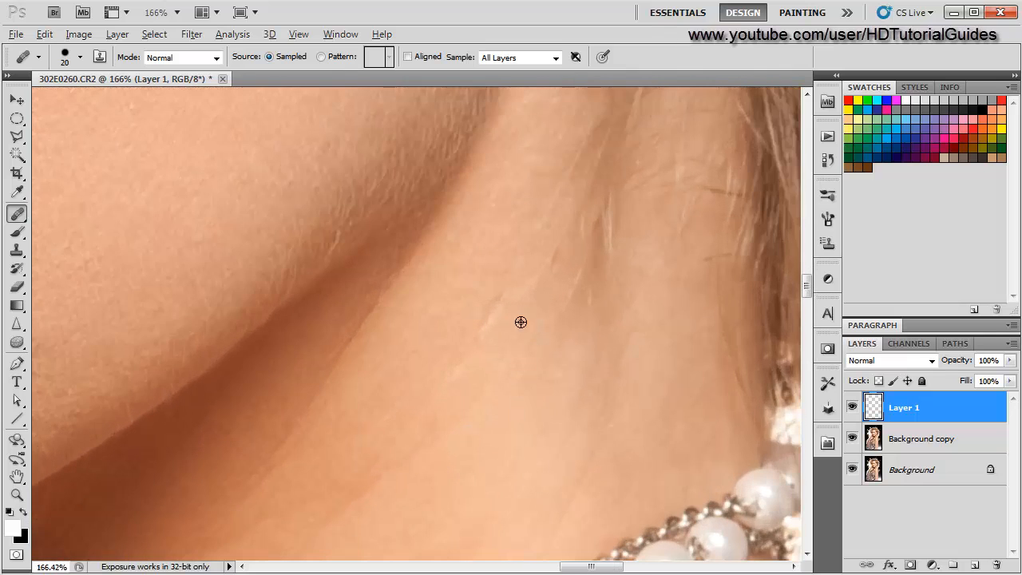
{"action": "scroll", "coordinate": [463, 388], "scroll_direction": "down", "scroll_amount": 2}
{"action": "scroll", "coordinate": [435, 417], "scroll_direction": "up", "scroll_amount": 1}
{"action": "scroll", "coordinate": [452, 397], "scroll_direction": "up", "scroll_amount": 2}
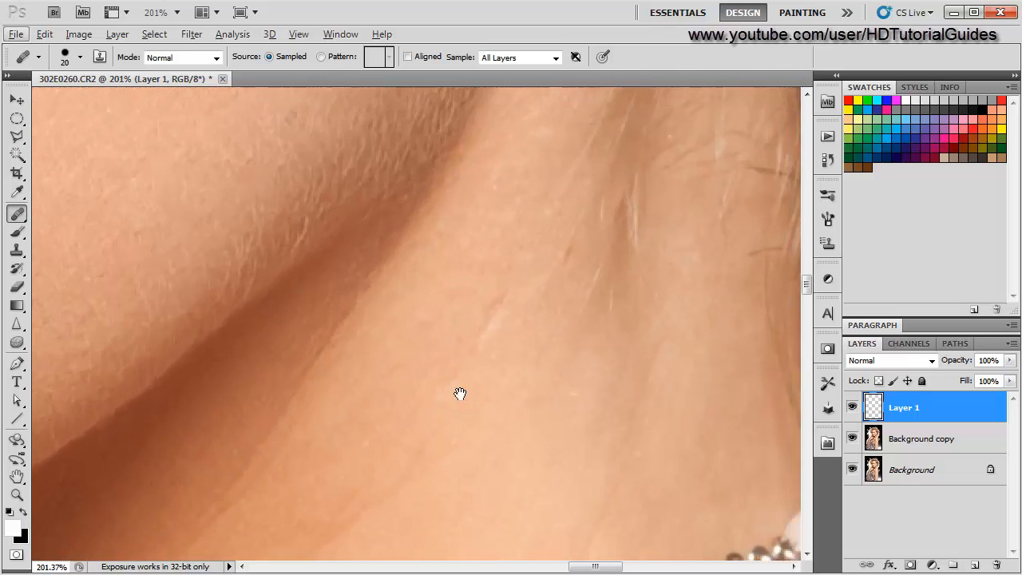
- Heal the small marks on the side of the neck with the Spot Healing Brush
{"action": "left_click", "coordinate": [422, 415]}
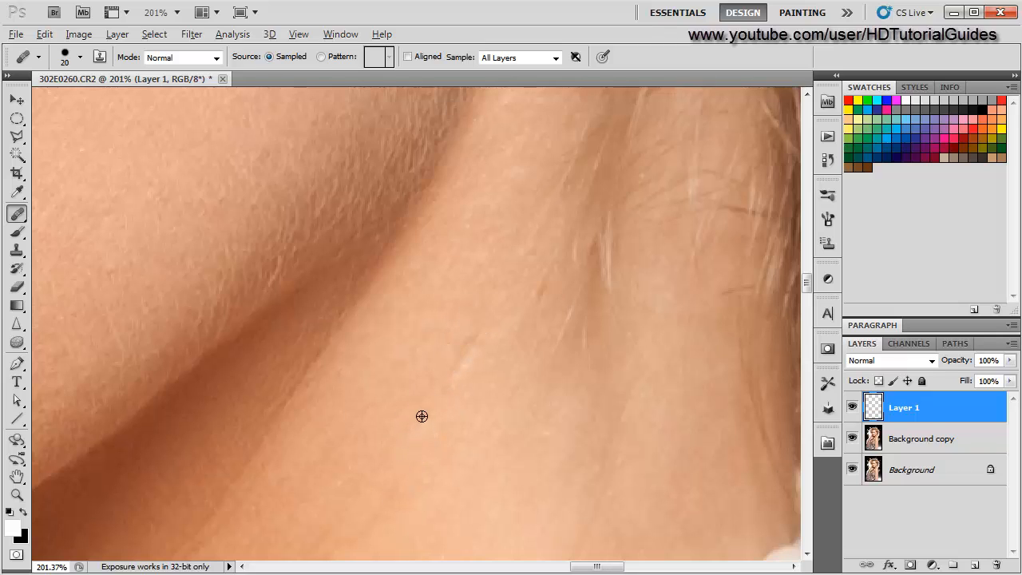
{"action": "left_click", "coordinate": [428, 407], "text": "alt"}
{"action": "left_click", "coordinate": [456, 367]}
- Inspect the neck, shoulder and upper arm up close for blemishes
{"action": "scroll", "coordinate": [342, 463], "scroll_direction": "down", "scroll_amount": 3}
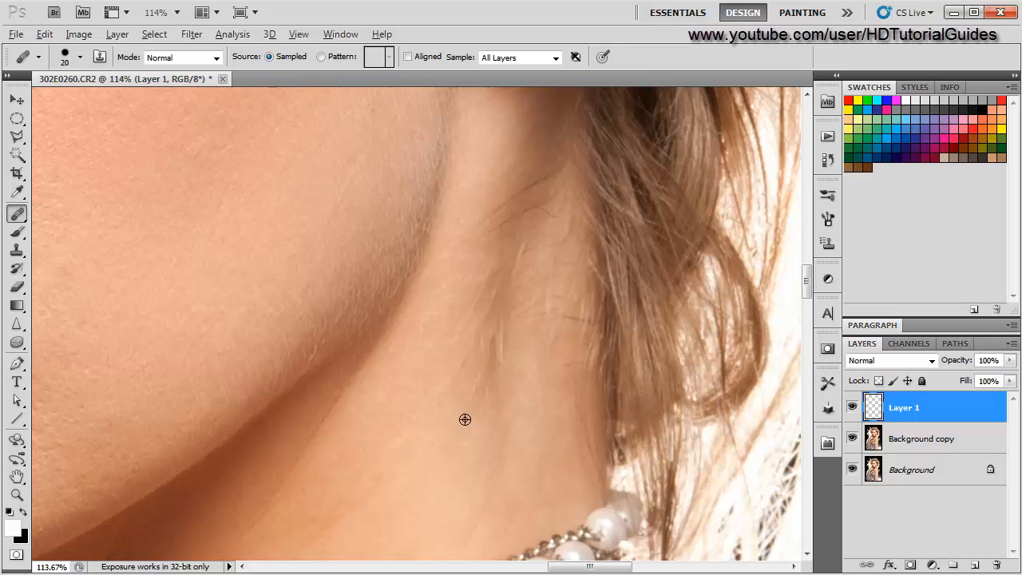
{"action": "scroll", "coordinate": [324, 481], "scroll_direction": "down", "scroll_amount": 4}
{"action": "scroll", "coordinate": [326, 480], "scroll_direction": "up", "scroll_amount": 3}
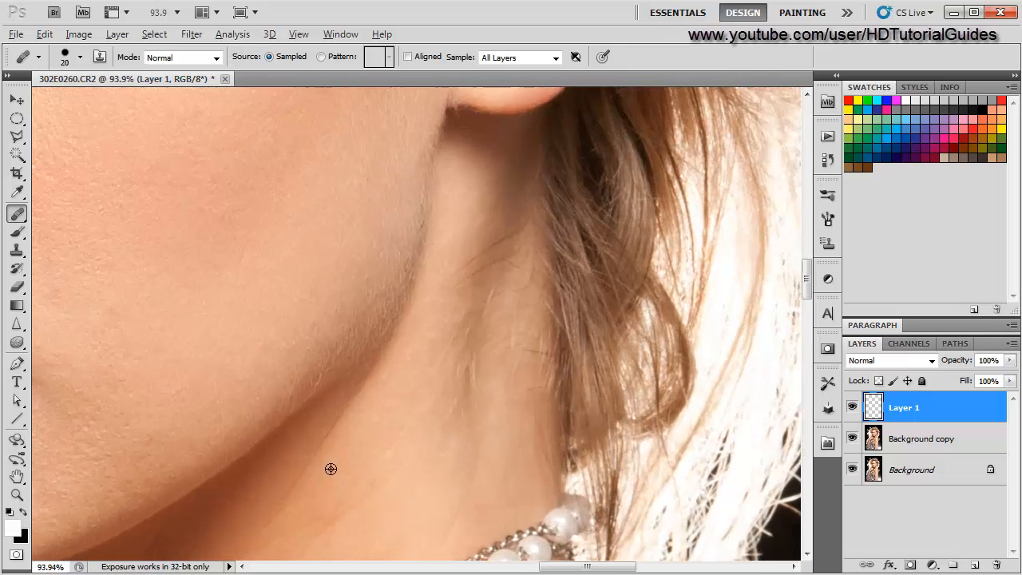
{"action": "left_click_drag", "start_coordinate": [344, 448], "coordinate": [372, 333]}
{"action": "mouse_move", "coordinate": [349, 496]}
{"action": "left_mouse_down"}
{"action": "mouse_move", "coordinate": [445, 324]}
{"action": "mouse_move", "coordinate": [363, 215]}
{"action": "left_mouse_up"}
{"action": "mouse_move", "coordinate": [479, 411]}
{"action": "left_mouse_down"}
{"action": "mouse_move", "coordinate": [458, 372]}
{"action": "mouse_move", "coordinate": [379, 333]}
{"action": "left_mouse_up"}
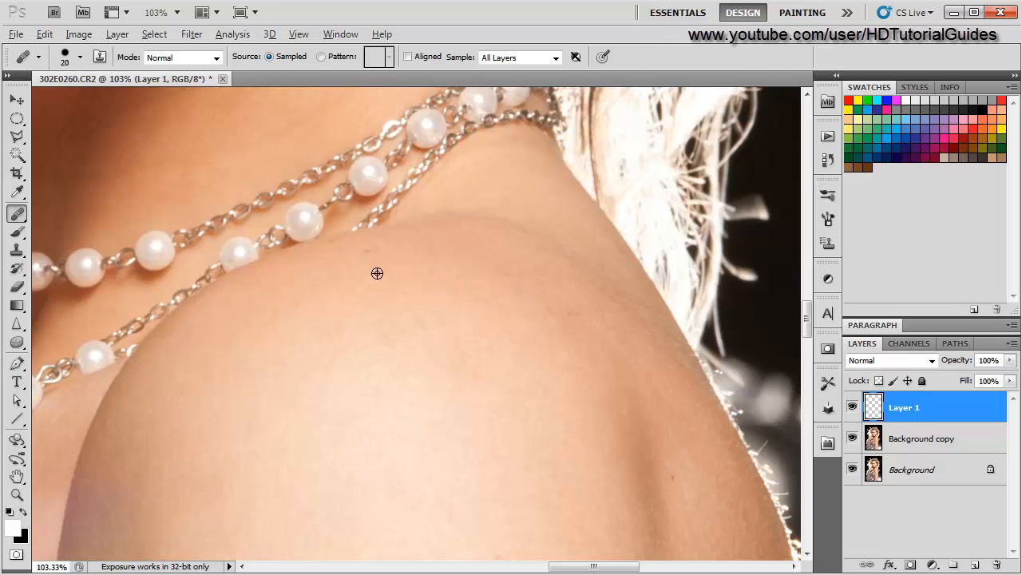
{"action": "scroll", "coordinate": [281, 267], "scroll_direction": "up", "scroll_amount": 5}
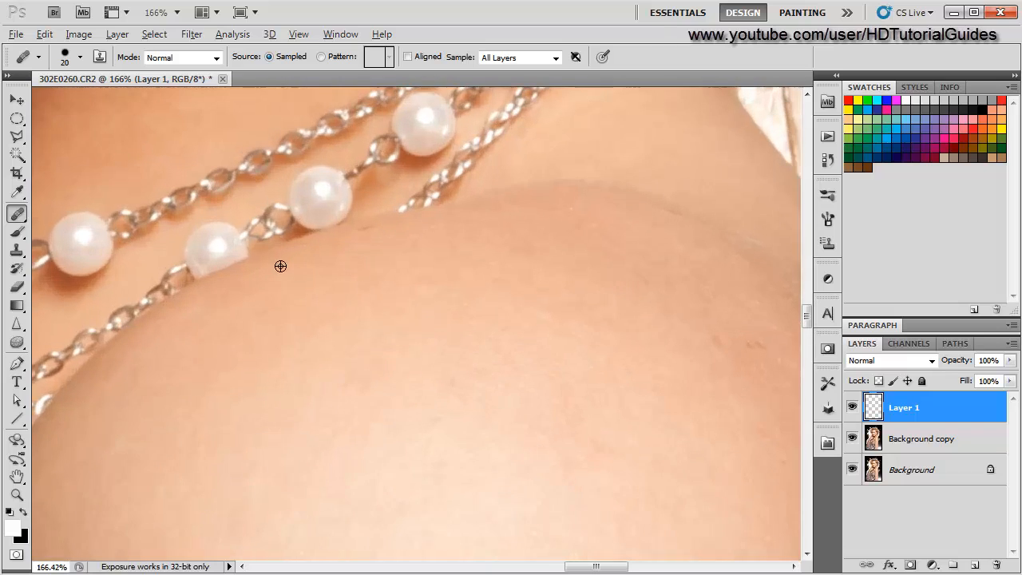
{"action": "left_click_drag", "start_coordinate": [312, 255], "coordinate": [310, 378]}
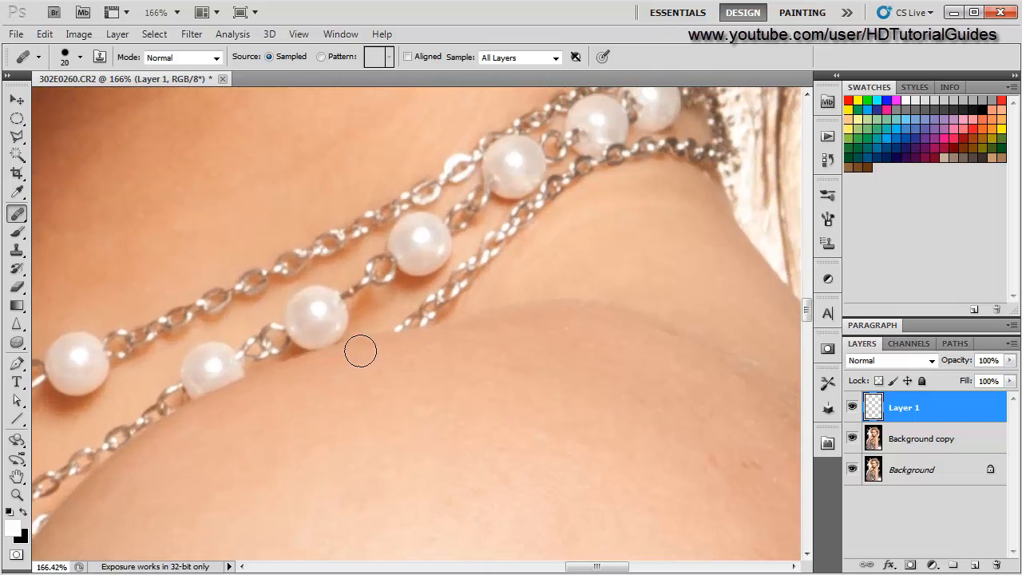
{"action": "scroll", "coordinate": [303, 413], "scroll_direction": "down", "scroll_amount": 2}
{"action": "scroll", "coordinate": [418, 463], "scroll_direction": "down", "scroll_amount": 2}
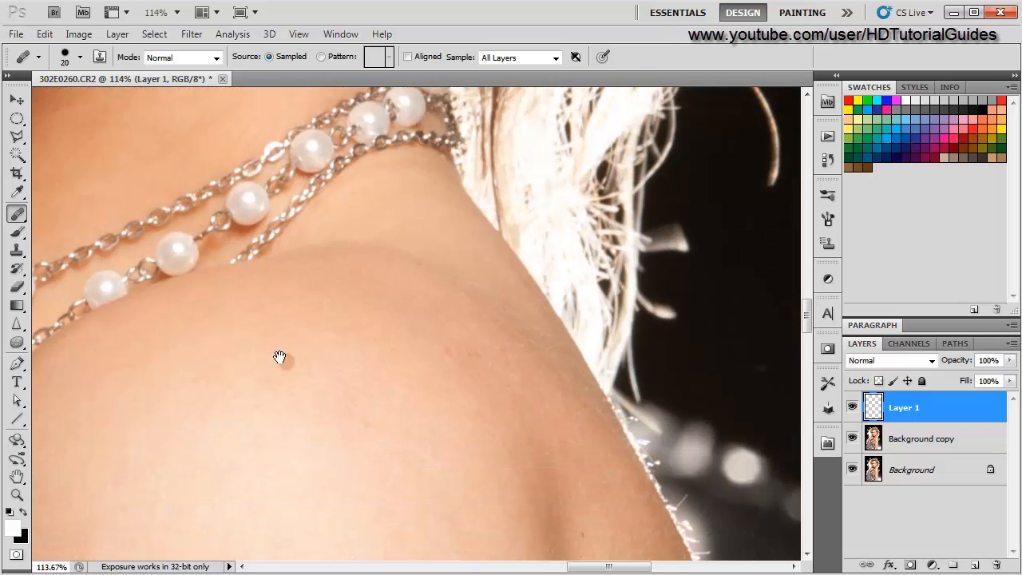
{"action": "scroll", "coordinate": [256, 447], "scroll_direction": "down", "scroll_amount": 4}
{"action": "left_click_drag", "start_coordinate": [256, 447], "coordinate": [367, 264]}
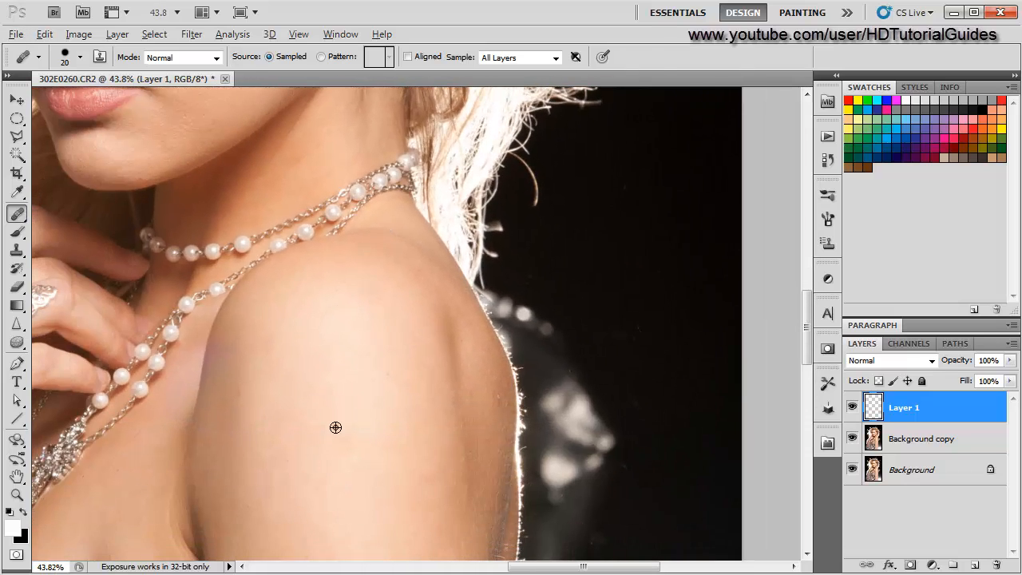
{"action": "scroll", "coordinate": [336, 426], "scroll_direction": "down", "scroll_amount": 2}
{"action": "left_click_drag", "start_coordinate": [330, 436], "coordinate": [344, 269]}
{"action": "scroll", "coordinate": [327, 404], "scroll_direction": "up", "scroll_amount": 3}
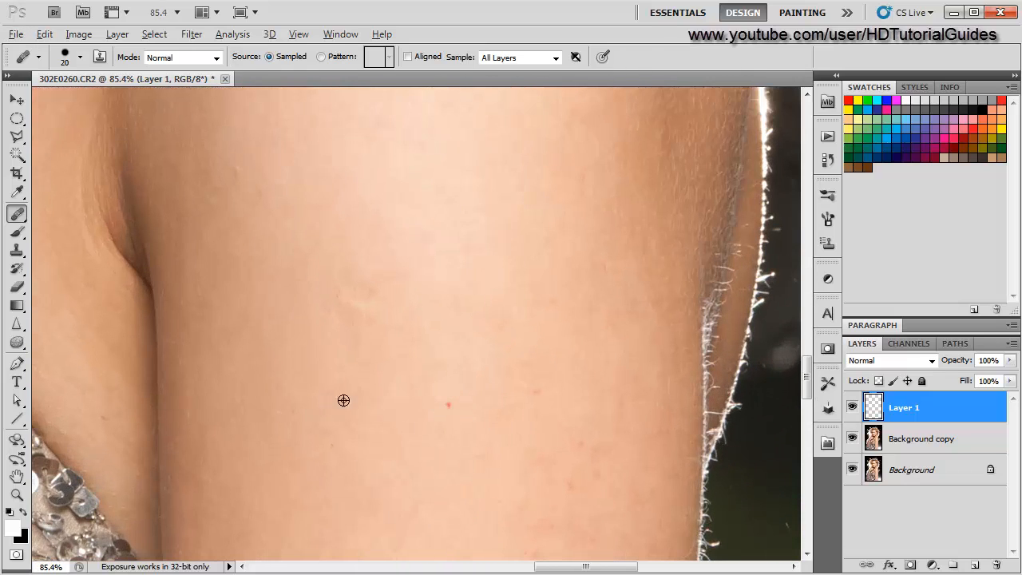
- Heal the small red spot on the upper arm
{"action": "left_click", "coordinate": [445, 356], "text": "alt"}
{"action": "left_click", "coordinate": [449, 407]}
{"action": "scroll", "coordinate": [464, 310], "scroll_direction": "down", "scroll_amount": 2}
{"action": "scroll", "coordinate": [463, 310], "scroll_direction": "up", "scroll_amount": 2}
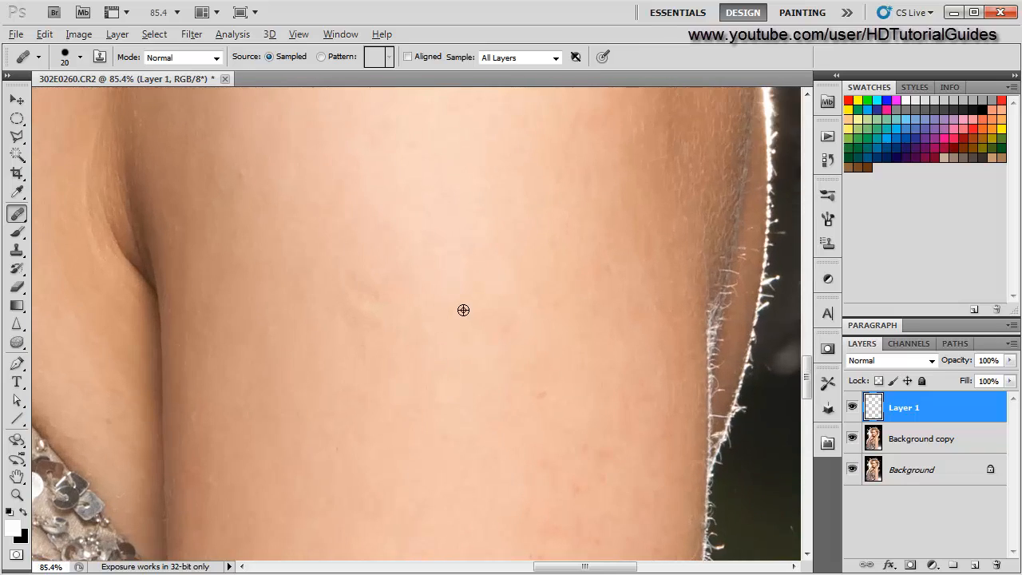
{"action": "scroll", "coordinate": [462, 319], "scroll_direction": "down", "scroll_amount": 2}
{"action": "scroll", "coordinate": [460, 336], "scroll_direction": "up", "scroll_amount": 4}
{"action": "scroll", "coordinate": [458, 342], "scroll_direction": "down", "scroll_amount": 3}
{"action": "scroll", "coordinate": [458, 342], "scroll_direction": "down", "scroll_amount": 1}
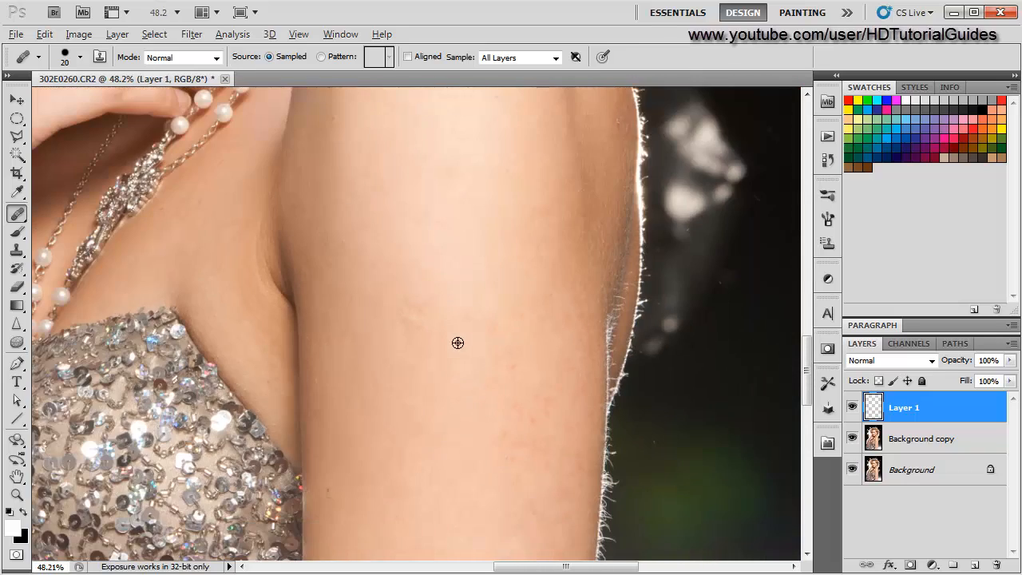
- Heal two small spots on the front of the shoulder
{"action": "left_click_drag", "start_coordinate": [466, 190], "coordinate": [532, 323]}
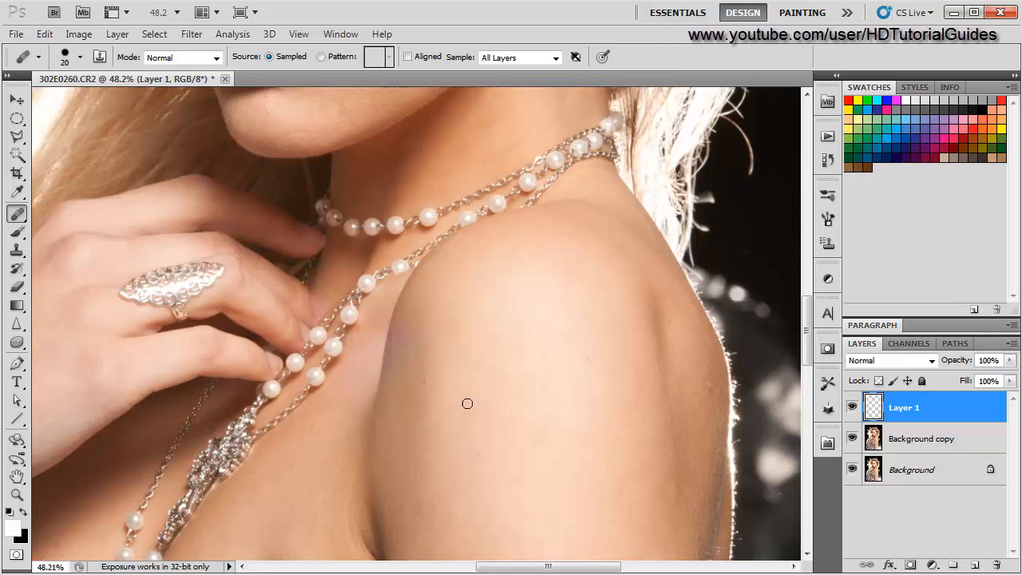
{"action": "scroll", "coordinate": [466, 402], "scroll_direction": "up", "scroll_amount": 3}
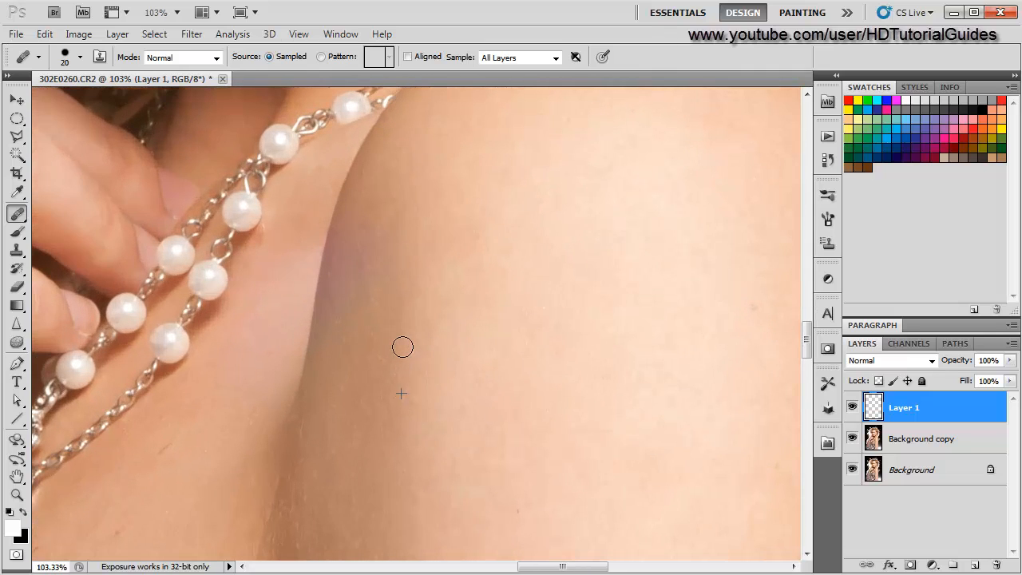
{"action": "scroll", "coordinate": [298, 421], "scroll_direction": "down", "scroll_amount": 3}
{"action": "left_click_drag", "start_coordinate": [549, 435], "coordinate": [558, 352]}
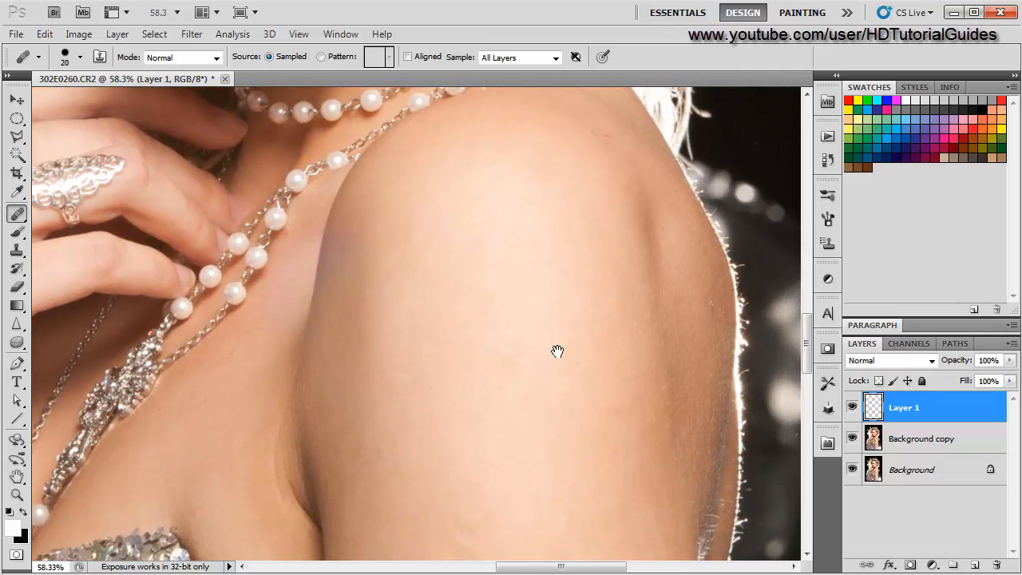
{"action": "left_click", "coordinate": [529, 286]}
{"action": "left_click", "coordinate": [547, 288]}
- Heal the cluster of small spots scattered across the shoulder
{"action": "scroll", "coordinate": [633, 332], "scroll_direction": "up", "scroll_amount": 2}
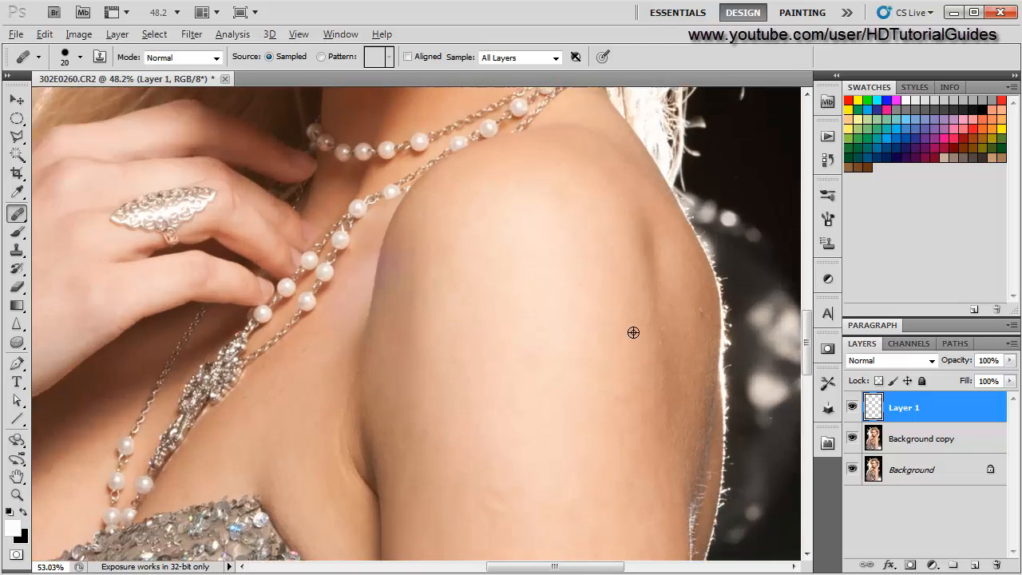
{"action": "left_click", "coordinate": [511, 261]}
{"action": "left_click", "coordinate": [524, 257]}
{"action": "left_click", "coordinate": [461, 279]}
{"action": "left_click", "coordinate": [493, 297]}
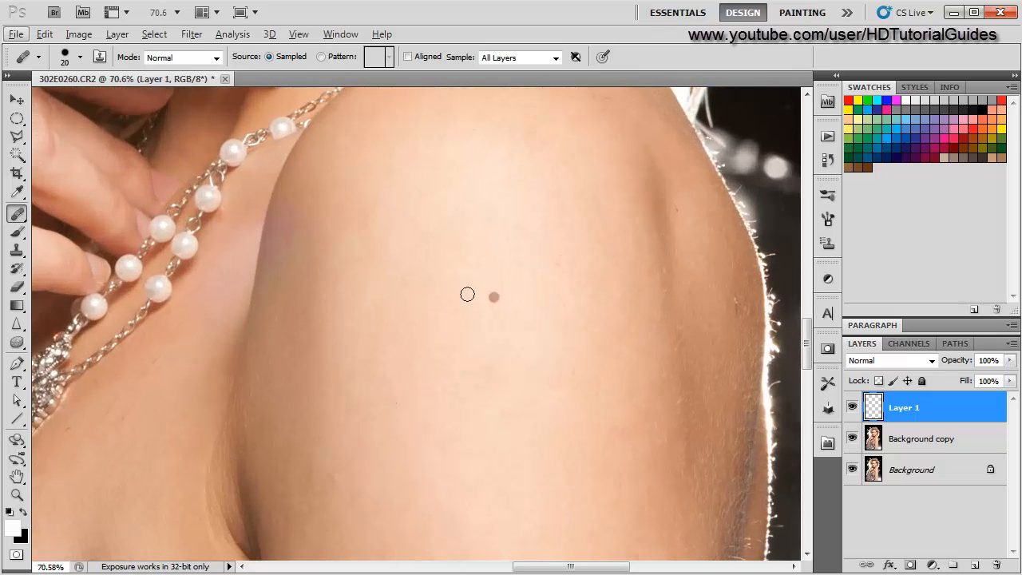
{"action": "left_click", "coordinate": [510, 265]}
{"action": "left_click", "coordinate": [512, 290]}
{"action": "left_click", "coordinate": [527, 288]}
{"action": "left_click", "coordinate": [453, 310]}
{"action": "left_click", "coordinate": [513, 309]}
{"action": "left_click", "coordinate": [525, 299]}
{"action": "left_click", "coordinate": [448, 280]}
{"action": "left_click", "coordinate": [476, 297]}
{"action": "left_click", "coordinate": [452, 301]}
{"action": "left_click", "coordinate": [494, 283]}
- Heal a spot and brush over a short mark near the shoulder's outer edge
{"action": "scroll", "coordinate": [482, 360], "scroll_direction": "down", "scroll_amount": 3}
{"action": "scroll", "coordinate": [662, 338], "scroll_direction": "up", "scroll_amount": 3}
{"action": "scroll", "coordinate": [663, 338], "scroll_direction": "up", "scroll_amount": 4}
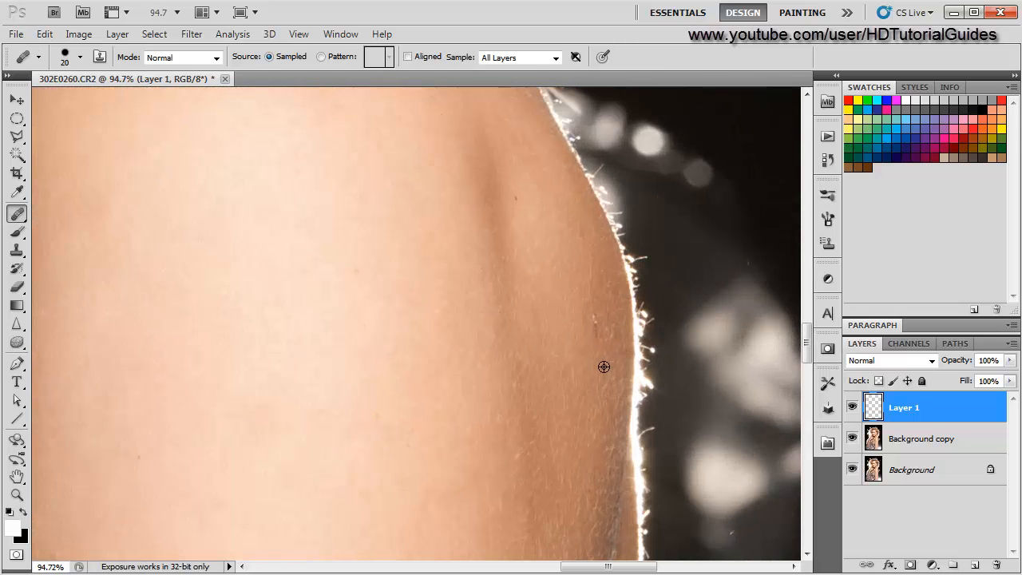
{"action": "left_click", "coordinate": [597, 357], "text": "alt"}
{"action": "left_click_drag", "start_coordinate": [596, 336], "coordinate": [588, 307]}
- Heal the spots and a short mark on the upper arm below the shoulder
{"action": "scroll", "coordinate": [424, 397], "scroll_direction": "down", "scroll_amount": 5}
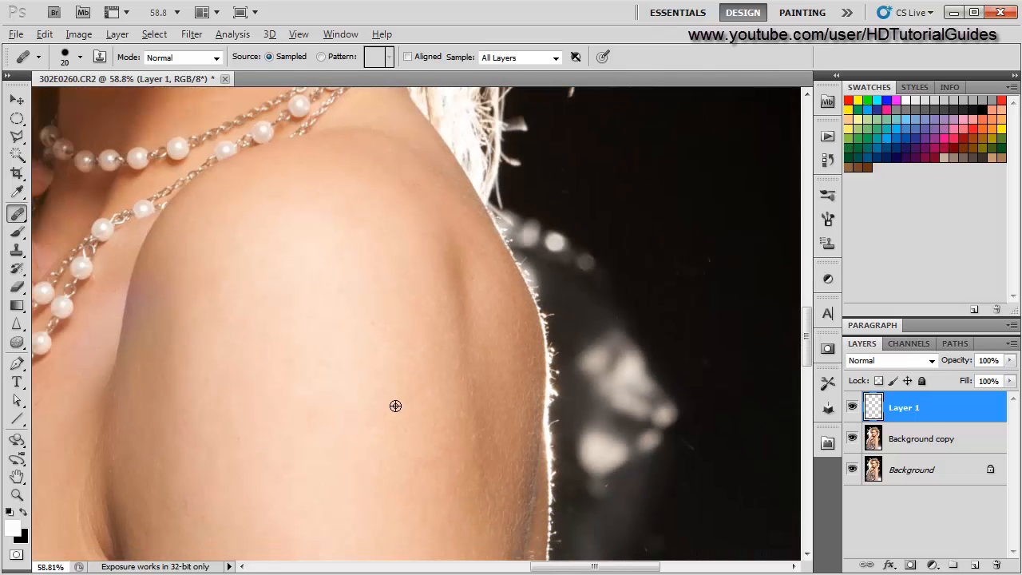
{"action": "scroll", "coordinate": [315, 376], "scroll_direction": "up", "scroll_amount": 5}
{"action": "left_click_drag", "start_coordinate": [318, 401], "coordinate": [194, 340]}
{"action": "scroll", "coordinate": [238, 398], "scroll_direction": "down", "scroll_amount": 5}
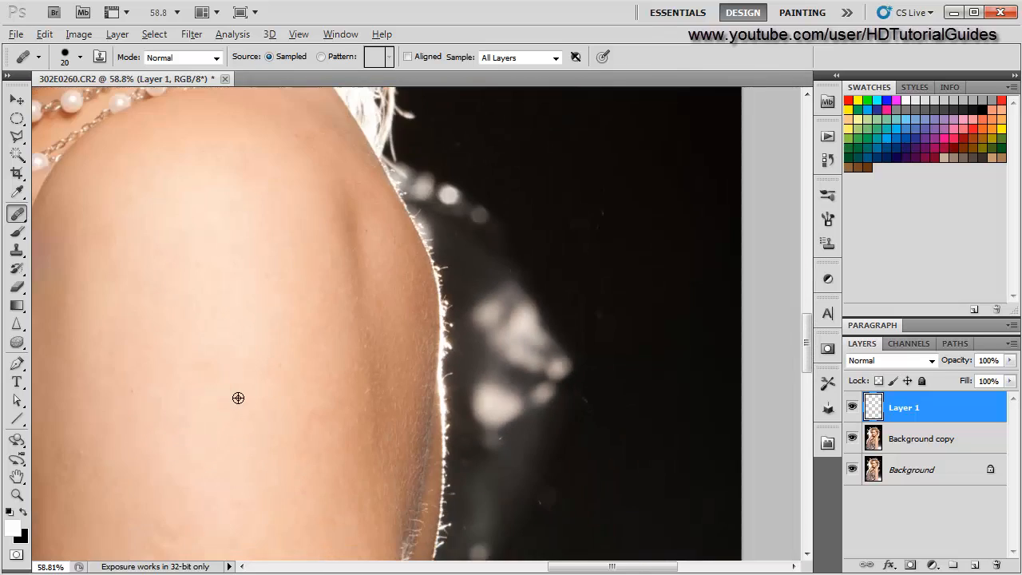
{"action": "left_click", "coordinate": [244, 417]}
{"action": "left_click_drag", "start_coordinate": [241, 420], "coordinate": [412, 110]}
{"action": "left_click_drag", "start_coordinate": [364, 272], "coordinate": [372, 293]}
{"action": "left_click", "coordinate": [400, 310]}
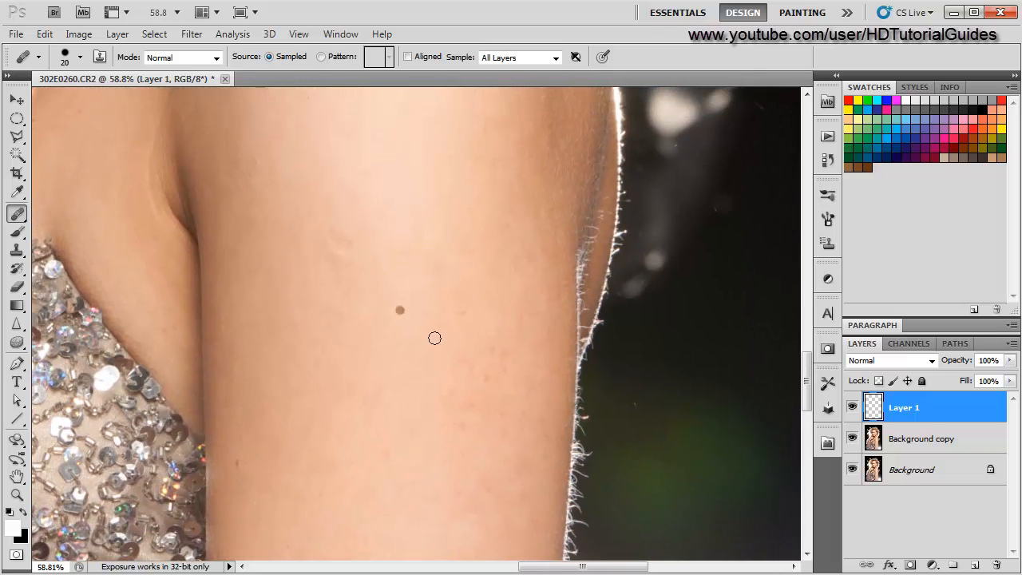
- Examine the upper arm beside the sequined top up close for remaining blemishes
{"action": "scroll", "coordinate": [457, 371], "scroll_direction": "up", "scroll_amount": 6}
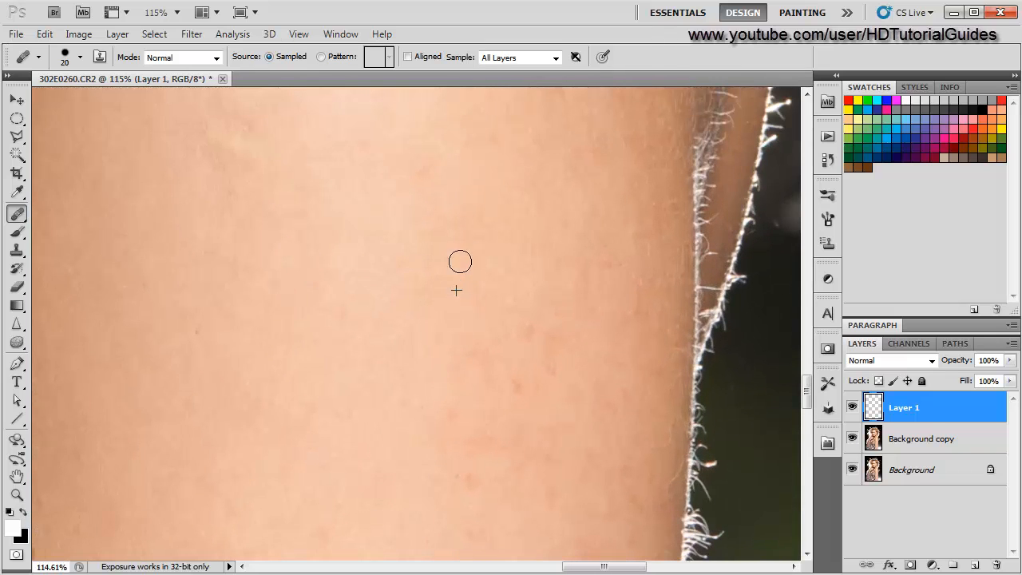
{"action": "scroll", "coordinate": [349, 332], "scroll_direction": "down", "scroll_amount": 4}
{"action": "scroll", "coordinate": [239, 367], "scroll_direction": "down", "scroll_amount": 3}
{"action": "mouse_move", "coordinate": [190, 389]}
{"action": "left_mouse_down"}
{"action": "mouse_move", "coordinate": [378, 258]}
{"action": "mouse_move", "coordinate": [450, 247]}
{"action": "mouse_move", "coordinate": [459, 264]}
{"action": "left_mouse_up"}
{"action": "scroll", "coordinate": [382, 356], "scroll_direction": "up", "scroll_amount": 7}
{"action": "scroll", "coordinate": [472, 435], "scroll_direction": "down", "scroll_amount": 3}
{"action": "scroll", "coordinate": [460, 458], "scroll_direction": "up", "scroll_amount": 3}
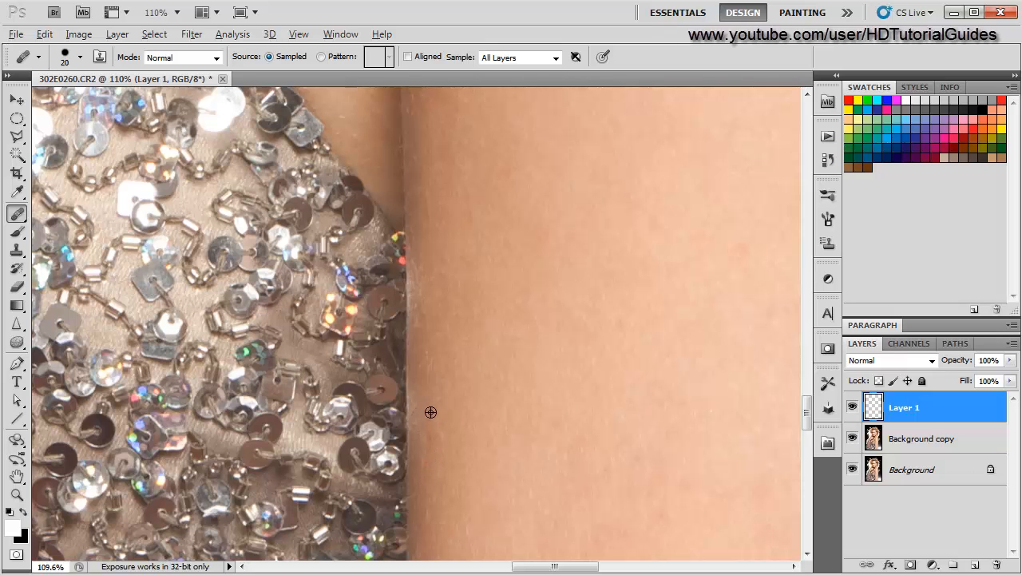
{"action": "scroll", "coordinate": [607, 447], "scroll_direction": "down", "scroll_amount": 2}
{"action": "left_click_drag", "start_coordinate": [634, 468], "coordinate": [514, 237]}
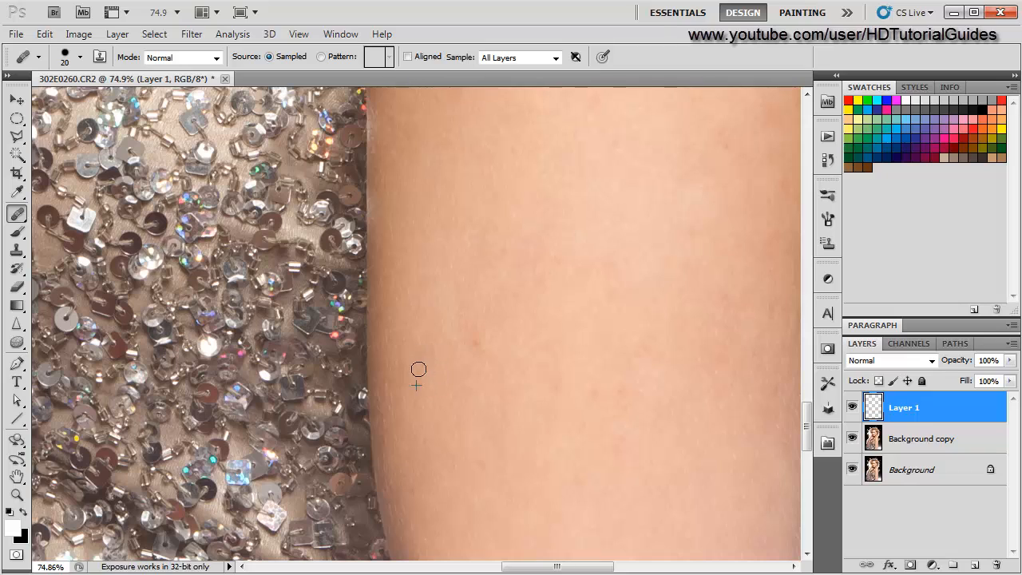
{"action": "scroll", "coordinate": [365, 426], "scroll_direction": "down", "scroll_amount": 1}
{"action": "scroll", "coordinate": [365, 425], "scroll_direction": "up", "scroll_amount": 1}
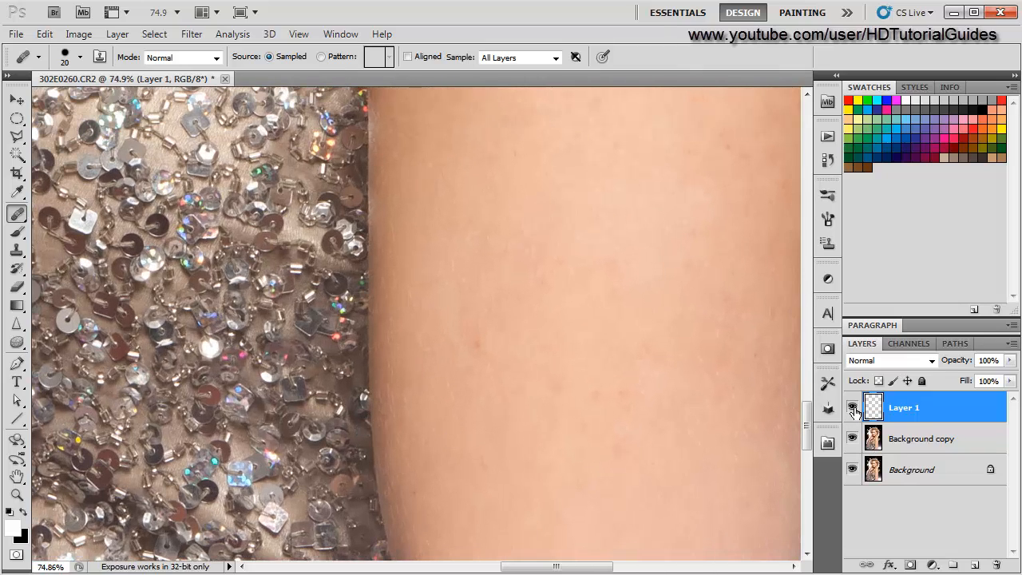
{"action": "scroll", "coordinate": [590, 390], "scroll_direction": "down", "scroll_amount": 3}
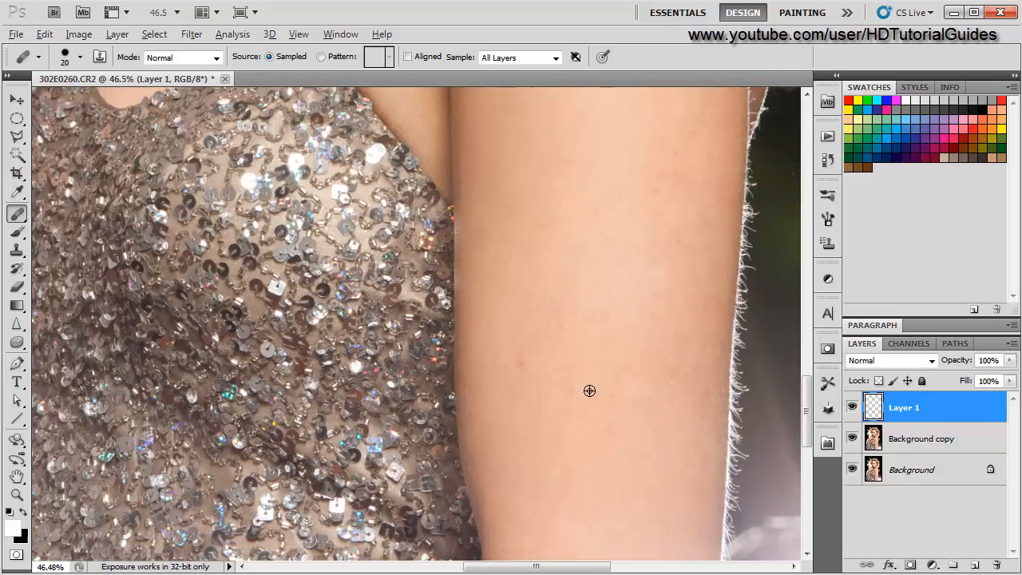
{"action": "left_click_drag", "start_coordinate": [589, 390], "coordinate": [541, 388]}
{"action": "scroll", "coordinate": [535, 312], "scroll_direction": "up", "scroll_amount": 7}
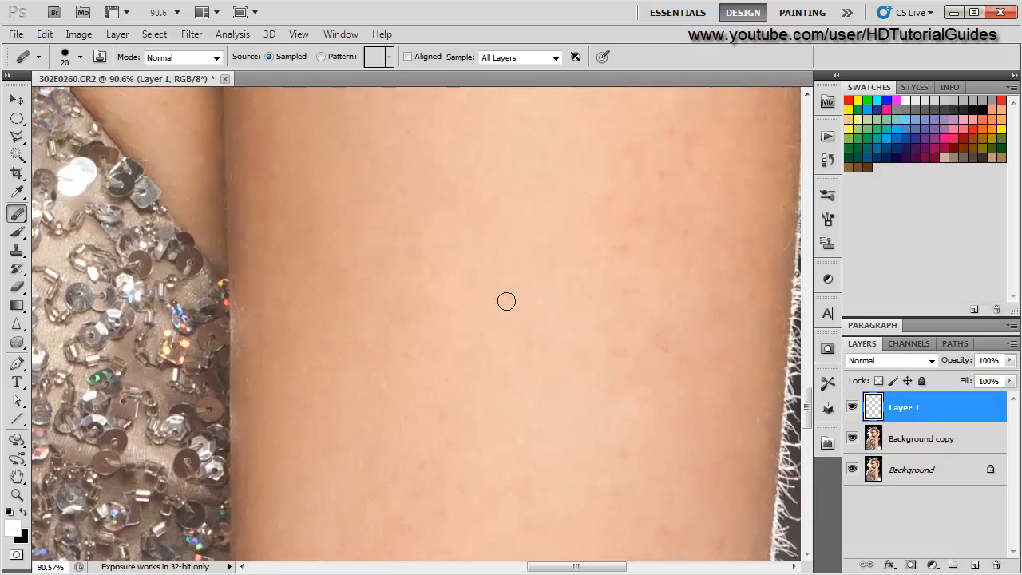
{"action": "scroll", "coordinate": [486, 333], "scroll_direction": "down", "scroll_amount": 5}
{"action": "left_click_drag", "start_coordinate": [486, 232], "coordinate": [517, 351]}
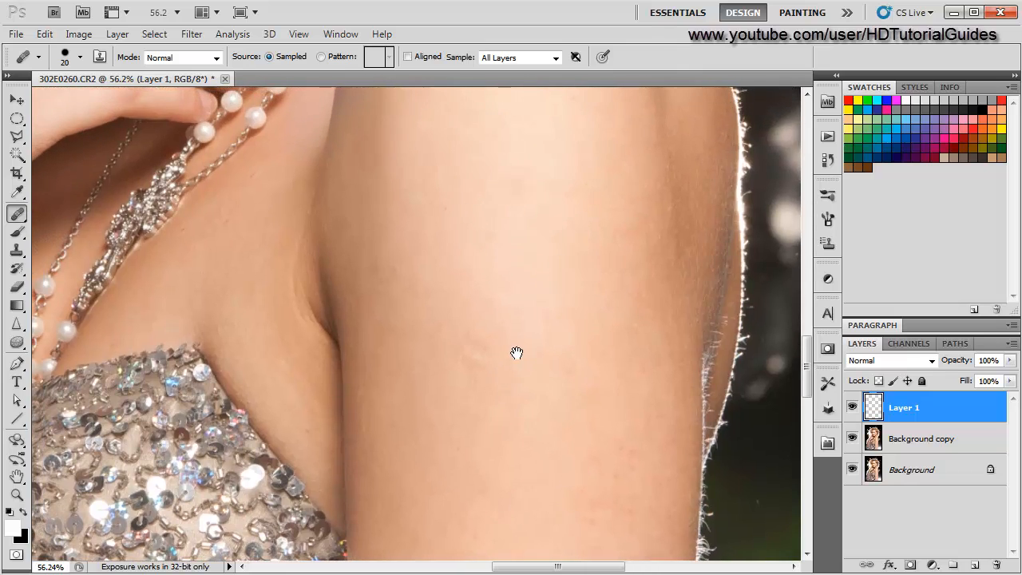
{"action": "scroll", "coordinate": [465, 383], "scroll_direction": "up", "scroll_amount": 4}
{"action": "scroll", "coordinate": [465, 383], "scroll_direction": "up", "scroll_amount": 2}
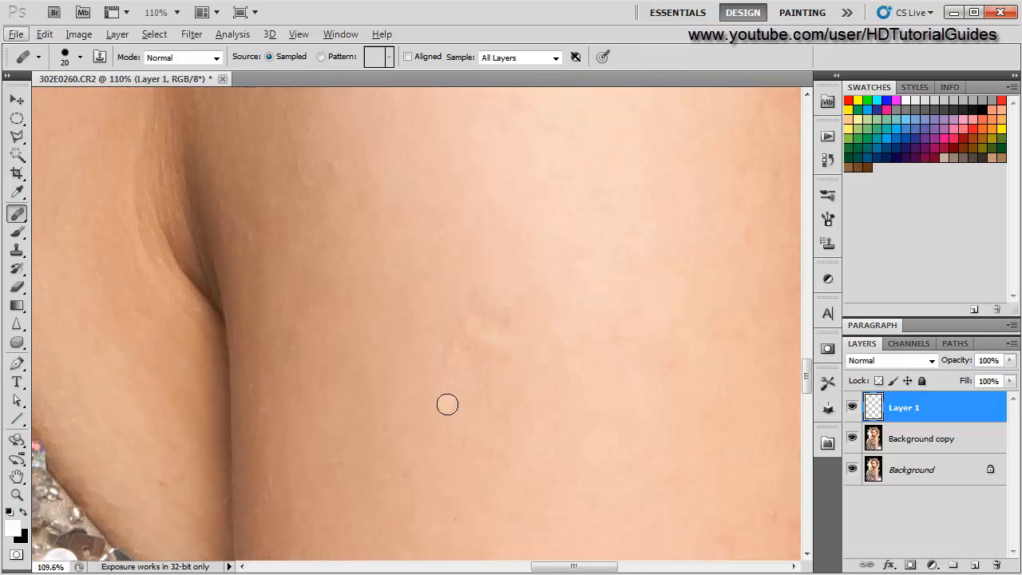
{"action": "scroll", "coordinate": [447, 405], "scroll_direction": "down", "scroll_amount": 3}
{"action": "scroll", "coordinate": [448, 405], "scroll_direction": "down", "scroll_amount": 1}
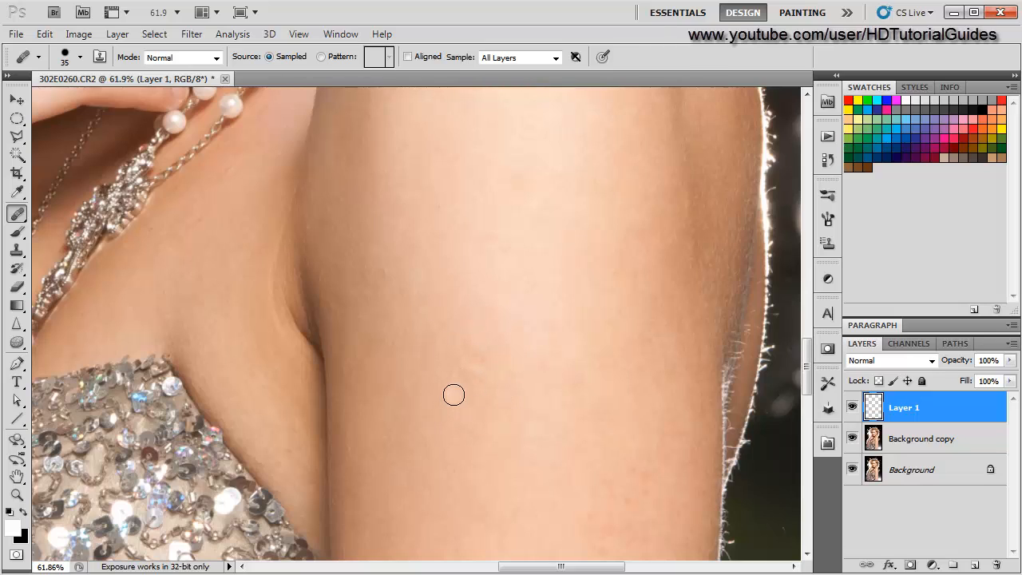
- Enlarge the brush to 40 px and heal the spots and a short mark scattered across the upper arm
{"action": "key", "text": "bracketright"}
{"action": "key", "text": "bracketright"}
{"action": "key", "text": "bracketright"}
{"action": "left_click_drag", "start_coordinate": [450, 369], "coordinate": [454, 353]}
{"action": "left_click", "coordinate": [476, 413], "text": "alt"}
{"action": "left_click", "coordinate": [471, 375]}
{"action": "left_click", "coordinate": [487, 429], "text": "alt"}
{"action": "left_click", "coordinate": [480, 377]}
{"action": "left_click", "coordinate": [467, 323], "text": "alt"}
{"action": "left_click", "coordinate": [462, 362]}
- Hide and show the healing layer to compare the arm before and after retouching
{"action": "scroll", "coordinate": [452, 469], "scroll_direction": "up", "scroll_amount": 7}
{"action": "scroll", "coordinate": [678, 461], "scroll_direction": "down", "scroll_amount": 3}
{"action": "left_click_drag", "start_coordinate": [617, 404], "coordinate": [568, 365]}
{"action": "left_click", "coordinate": [852, 408]}
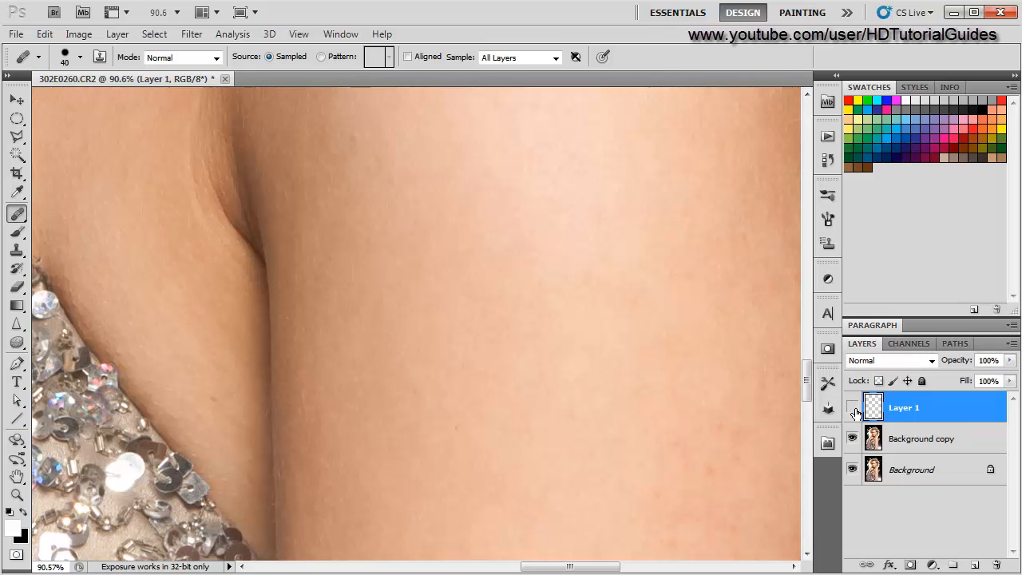
{"action": "left_click", "coordinate": [853, 408]}
{"action": "scroll", "coordinate": [603, 395], "scroll_direction": "down", "scroll_amount": 4}
{"action": "left_click_drag", "start_coordinate": [602, 394], "coordinate": [569, 381]}
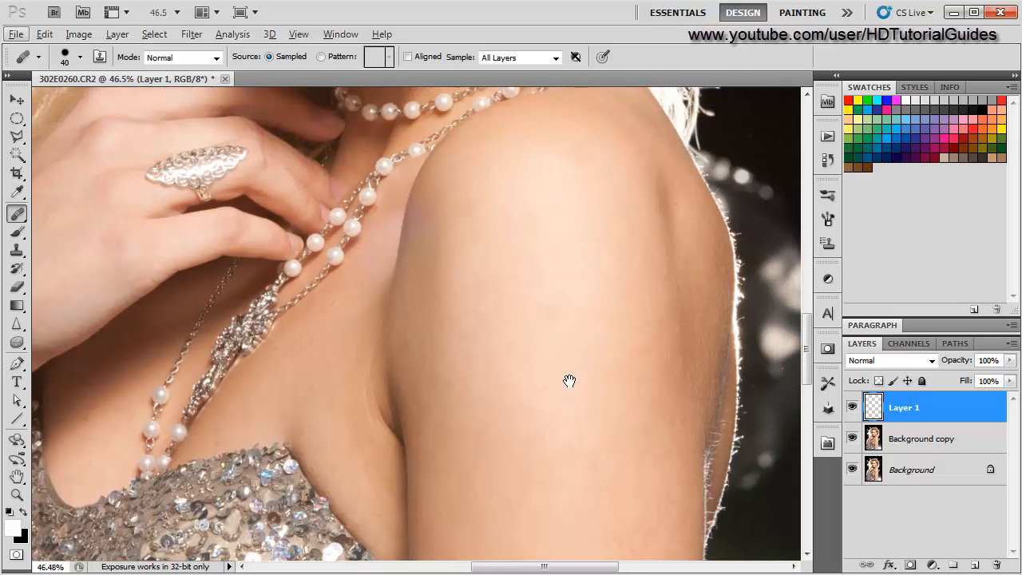
- Heal a spot and brush over a faint mark on the upper arm
{"action": "scroll", "coordinate": [569, 381], "scroll_direction": "up", "scroll_amount": 4}
{"action": "scroll", "coordinate": [569, 381], "scroll_direction": "down", "scroll_amount": 1}
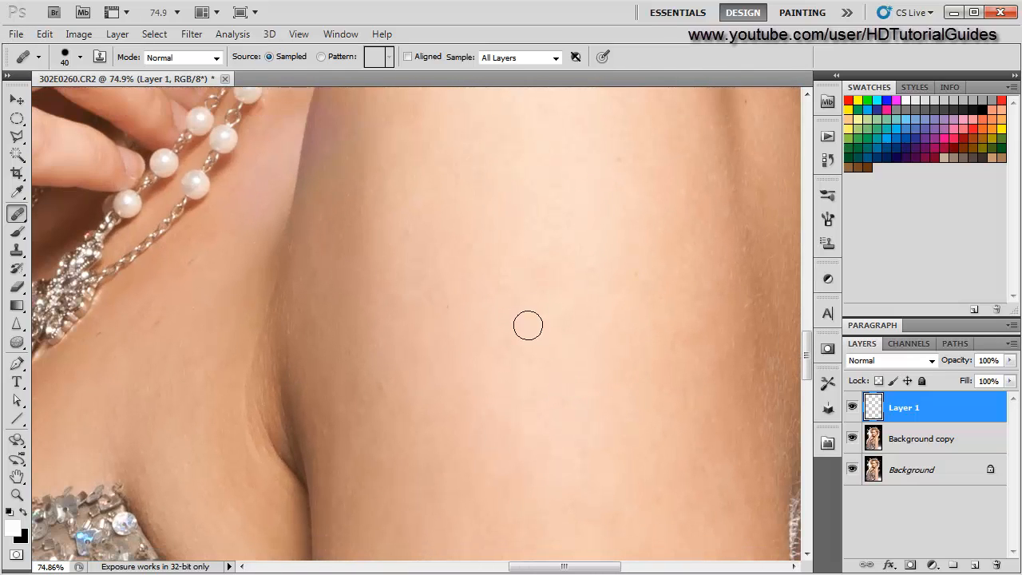
{"action": "left_click", "coordinate": [539, 225], "text": "alt"}
{"action": "mouse_move", "coordinate": [555, 268]}
{"action": "left_mouse_down"}
{"action": "mouse_move", "coordinate": [557, 294]}
{"action": "mouse_move", "coordinate": [555, 280]}
{"action": "mouse_move", "coordinate": [533, 299]}
{"action": "left_mouse_up"}
{"action": "scroll", "coordinate": [492, 403], "scroll_direction": "down", "scroll_amount": 6}
{"action": "key", "text": "alt"}
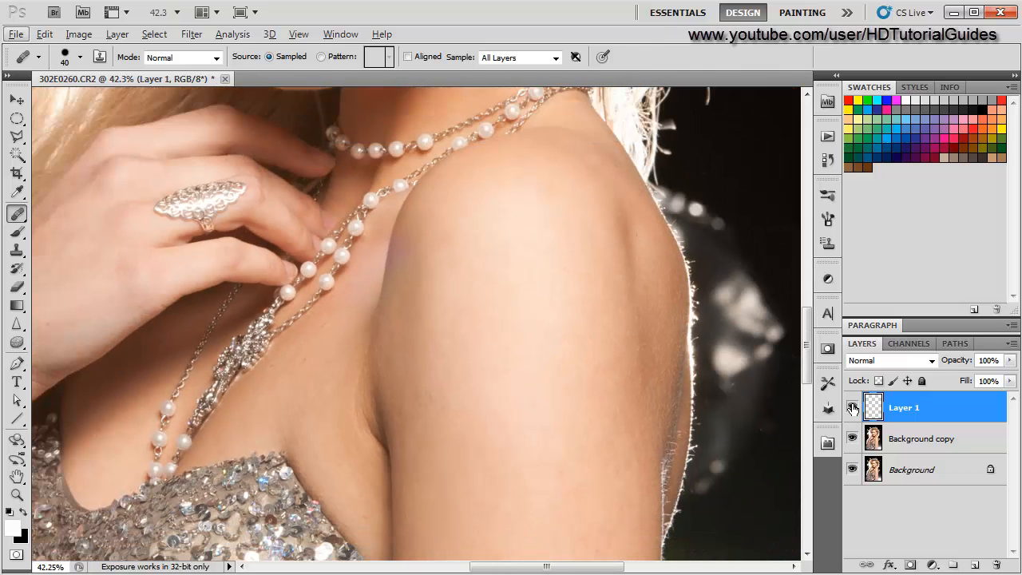
- Shrink the brush to 20 px and heal a small spot on the chest beside the armpit
{"action": "scroll", "coordinate": [399, 418], "scroll_direction": "up", "scroll_amount": 2}
{"action": "left_click_drag", "start_coordinate": [331, 372], "coordinate": [520, 404]}
{"action": "scroll", "coordinate": [275, 487], "scroll_direction": "up", "scroll_amount": 7}
{"action": "mouse_move", "coordinate": [258, 493]}
{"action": "left_mouse_down"}
{"action": "mouse_move", "coordinate": [312, 468]}
{"action": "mouse_move", "coordinate": [607, 409]}
{"action": "left_mouse_up"}
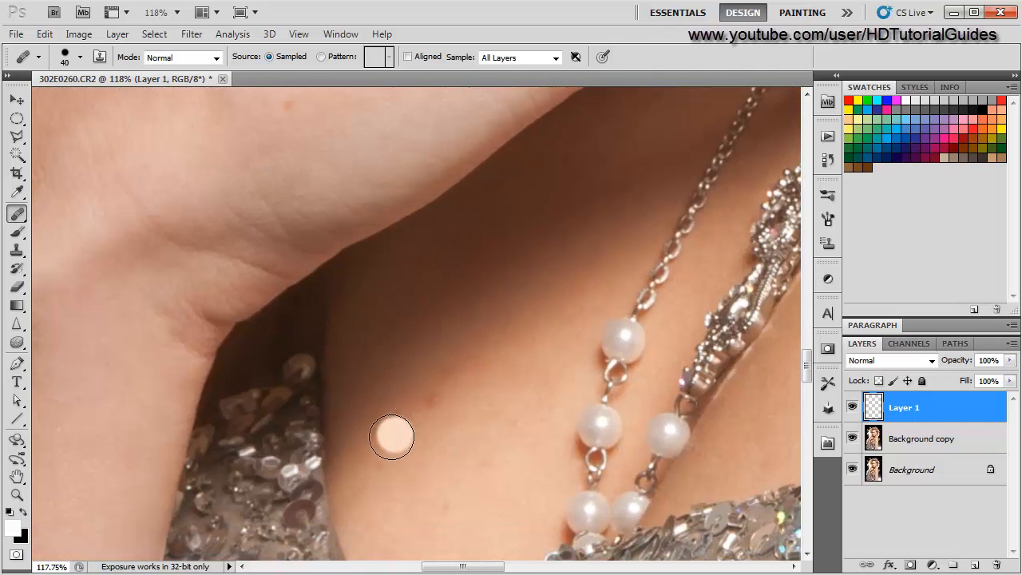
{"action": "key", "text": "bracketleft"}
{"action": "key", "text": "bracketleft"}
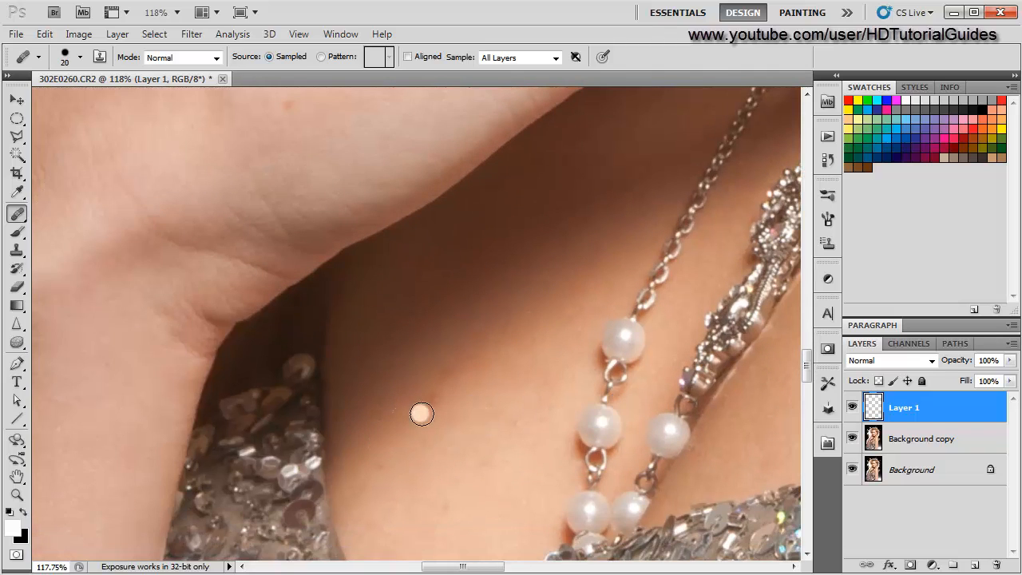
{"action": "left_click", "coordinate": [406, 431], "text": "alt"}
- Enlarge the brush to 25 px and heal two spots on the chest below the arm crease
{"action": "key", "text": "bracketright"}
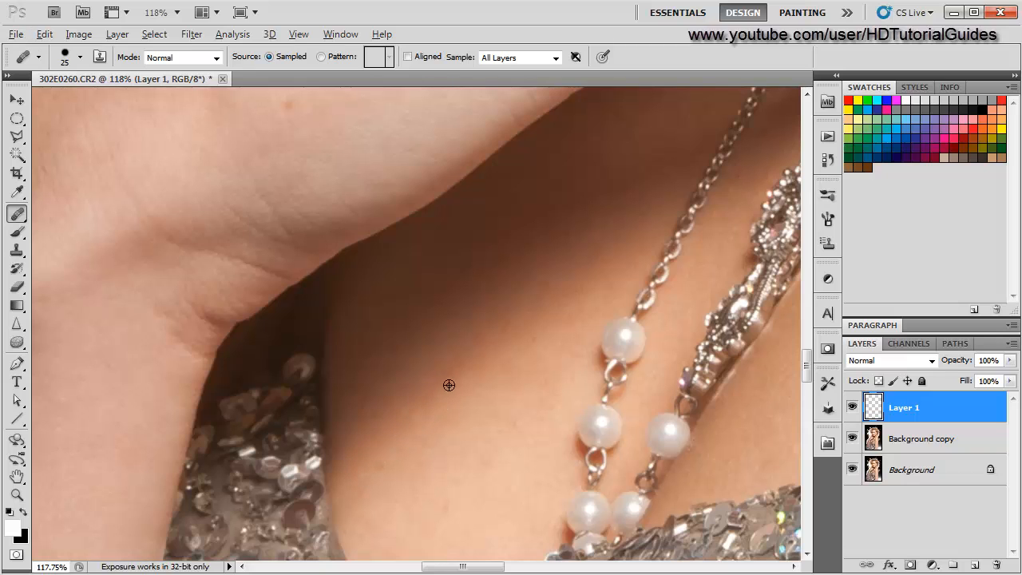
{"action": "scroll", "coordinate": [417, 472], "scroll_direction": "down", "scroll_amount": 3}
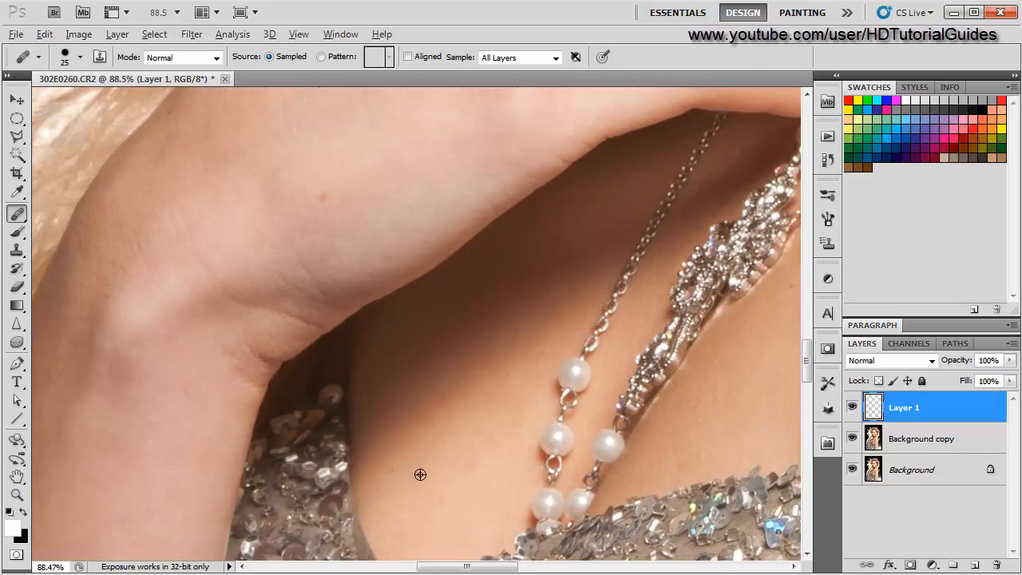
{"action": "scroll", "coordinate": [418, 534], "scroll_direction": "up", "scroll_amount": 3}
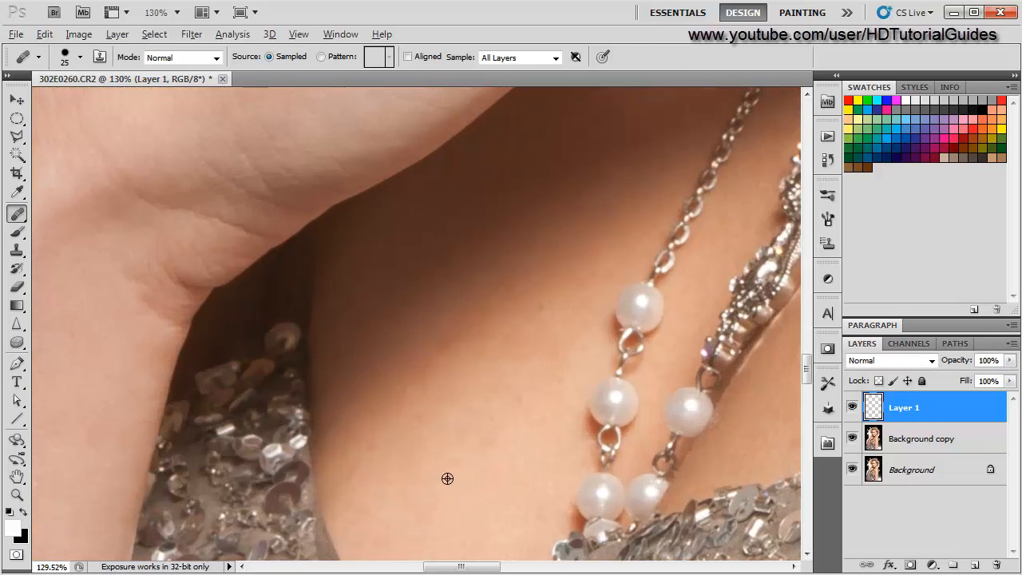
{"action": "left_click", "coordinate": [515, 324], "text": "alt"}
{"action": "left_click", "coordinate": [541, 311]}
{"action": "scroll", "coordinate": [448, 386], "scroll_direction": "down", "scroll_amount": 2}
{"action": "scroll", "coordinate": [448, 387], "scroll_direction": "up", "scroll_amount": 2}
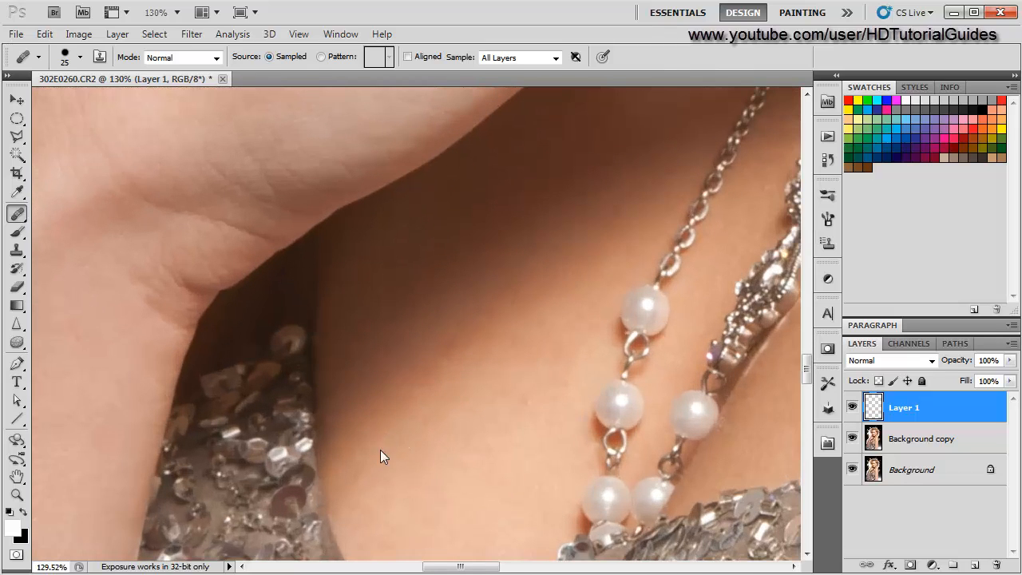
- Heal four spots on the chest skin just above the sequined top
{"action": "left_click", "coordinate": [400, 452], "text": "alt"}
{"action": "left_click", "coordinate": [358, 473]}
{"action": "left_click", "coordinate": [428, 419], "text": "alt"}
{"action": "left_click", "coordinate": [373, 438]}
{"action": "scroll", "coordinate": [350, 405], "scroll_direction": "down", "scroll_amount": 5}
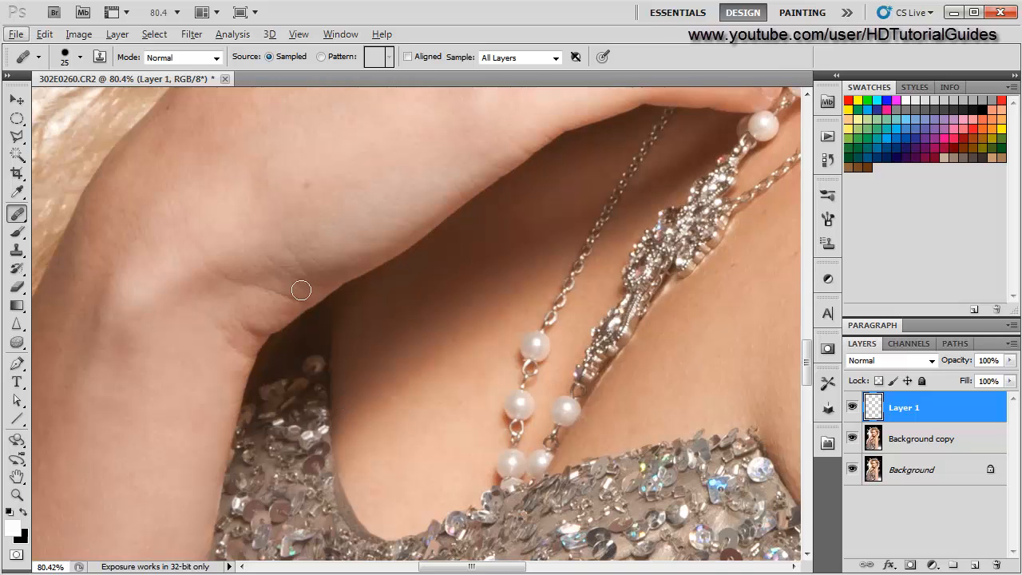
- Heal a spot on the cheek beside the corner of the mouth
{"action": "left_click_drag", "start_coordinate": [294, 219], "coordinate": [317, 409]}
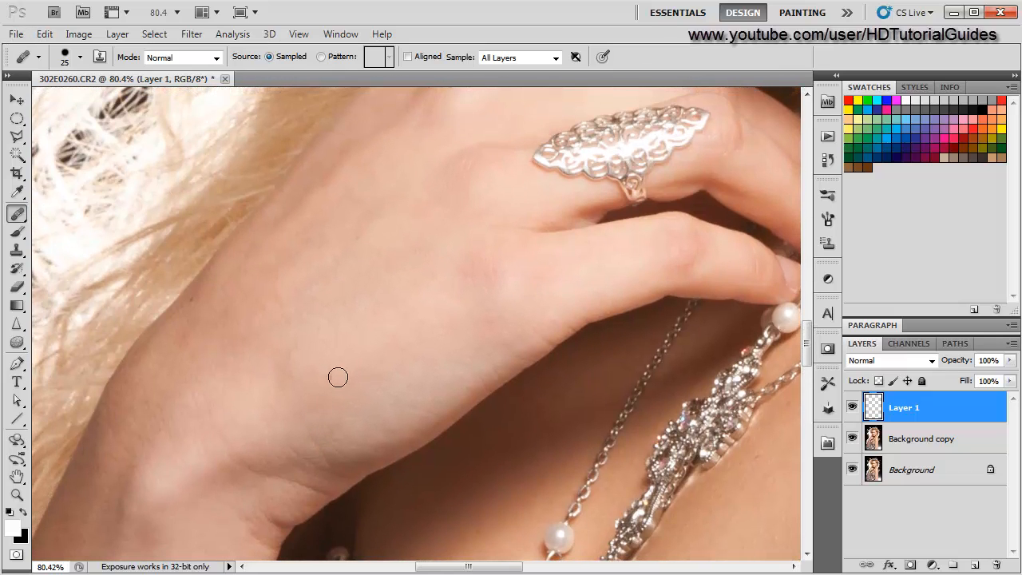
{"action": "scroll", "coordinate": [209, 341], "scroll_direction": "up", "scroll_amount": 3}
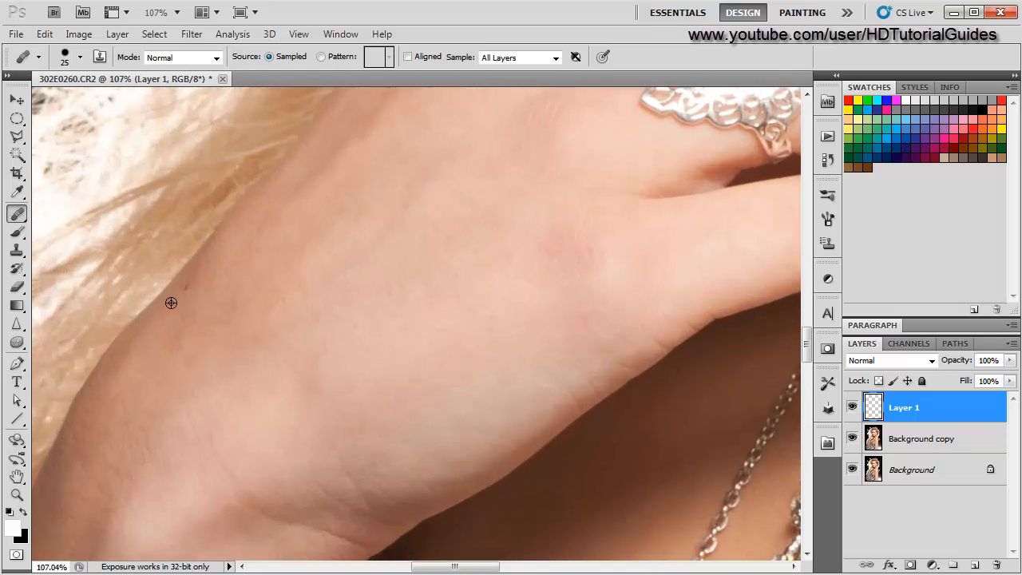
{"action": "scroll", "coordinate": [142, 395], "scroll_direction": "down", "scroll_amount": 3}
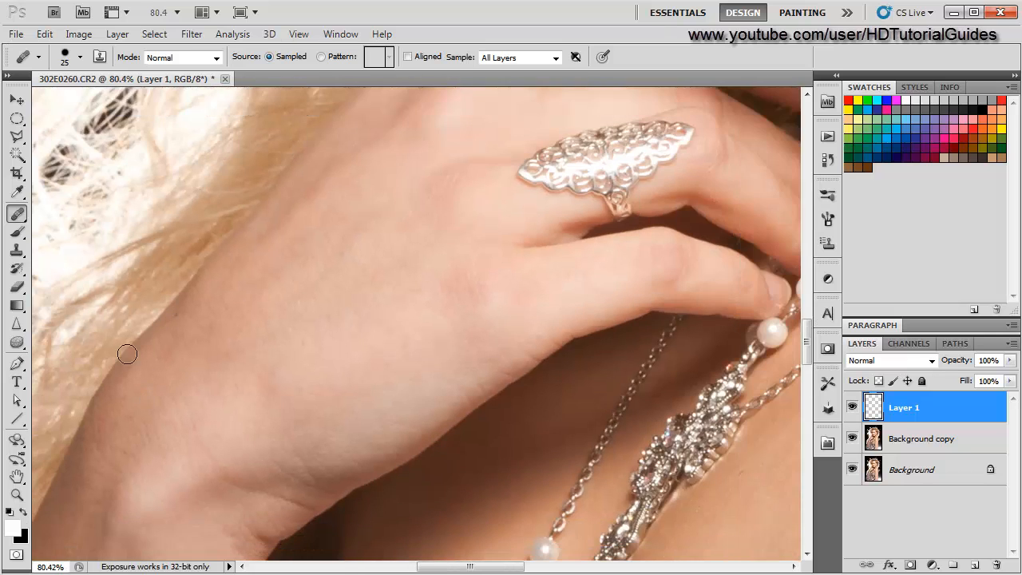
{"action": "scroll", "coordinate": [127, 354], "scroll_direction": "up", "scroll_amount": 4}
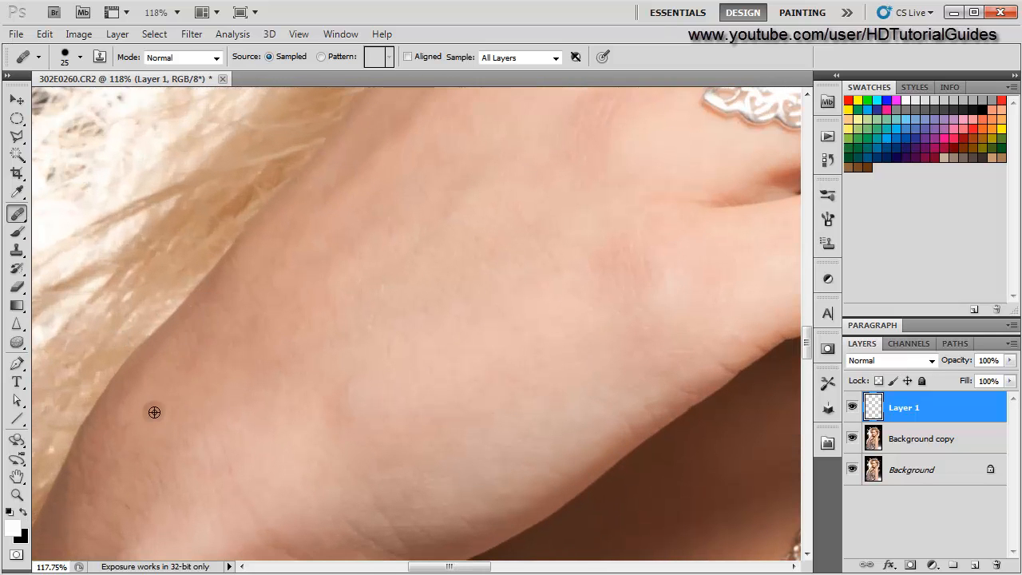
{"action": "scroll", "coordinate": [153, 412], "scroll_direction": "down", "scroll_amount": 3}
{"action": "mouse_move", "coordinate": [623, 264]}
{"action": "left_mouse_down"}
{"action": "mouse_move", "coordinate": [458, 393]}
{"action": "mouse_move", "coordinate": [307, 537]}
{"action": "left_mouse_up"}
{"action": "left_click_drag", "start_coordinate": [561, 320], "coordinate": [440, 456]}
{"action": "scroll", "coordinate": [408, 380], "scroll_direction": "up", "scroll_amount": 3}
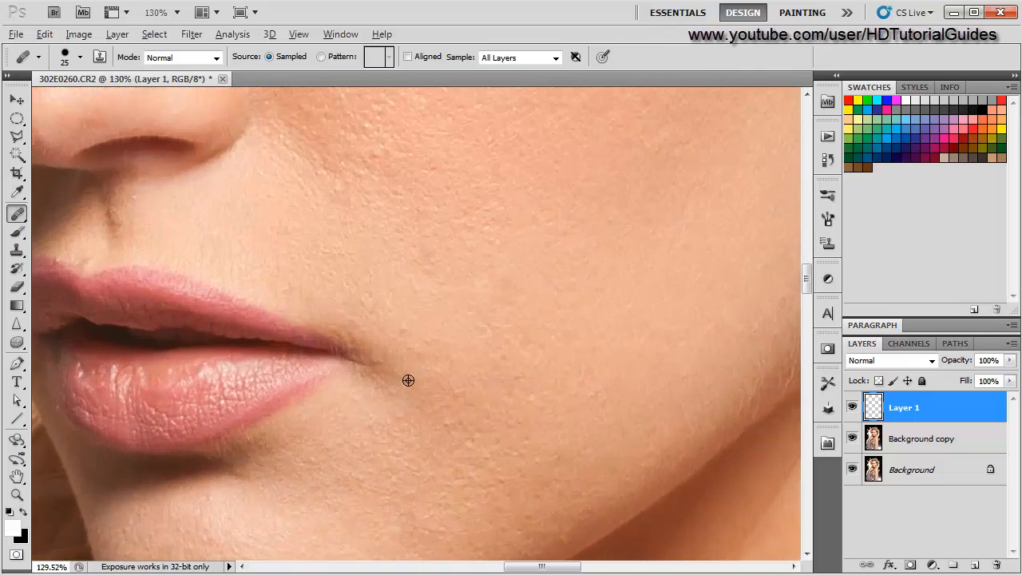
{"action": "left_click", "coordinate": [407, 319]}
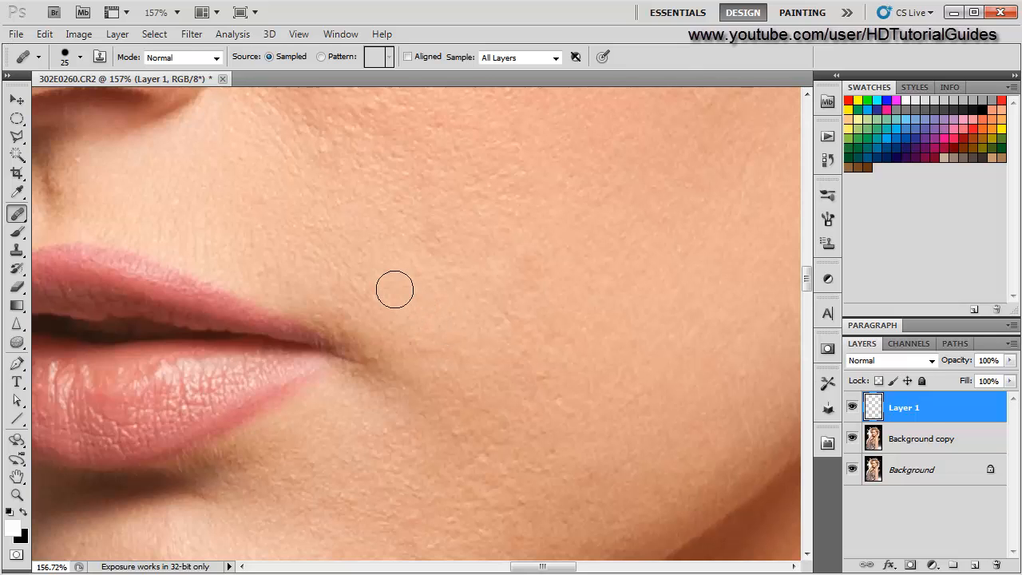
- Hide and show the healing layer to compare the cheek before and after retouching
{"action": "scroll", "coordinate": [384, 356], "scroll_direction": "down", "scroll_amount": 2}
{"action": "scroll", "coordinate": [384, 356], "scroll_direction": "down", "scroll_amount": 4}
{"action": "left_click_drag", "start_coordinate": [367, 266], "coordinate": [377, 383]}
{"action": "scroll", "coordinate": [356, 410], "scroll_direction": "up", "scroll_amount": 7}
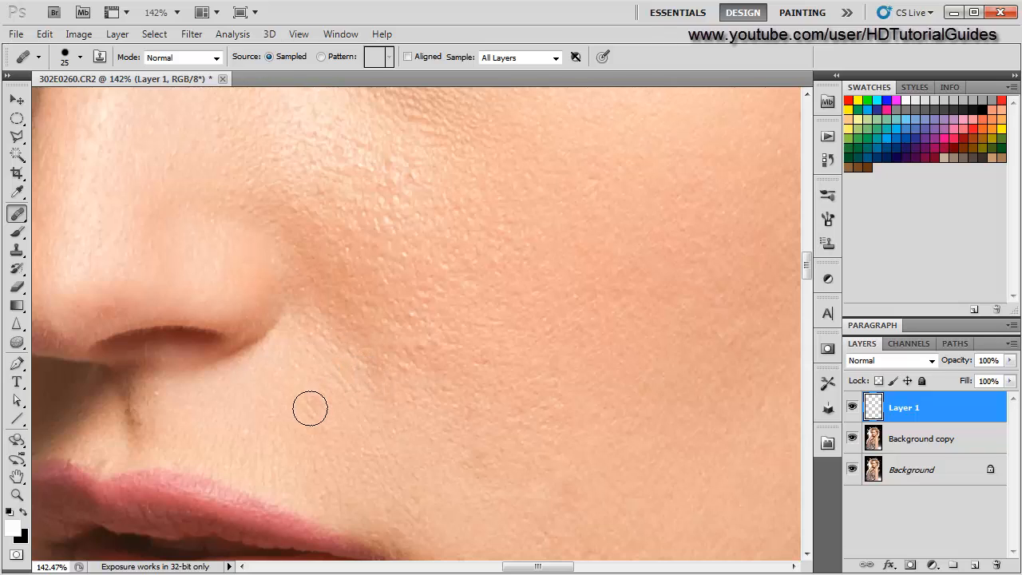
{"action": "scroll", "coordinate": [309, 409], "scroll_direction": "down", "scroll_amount": 2}
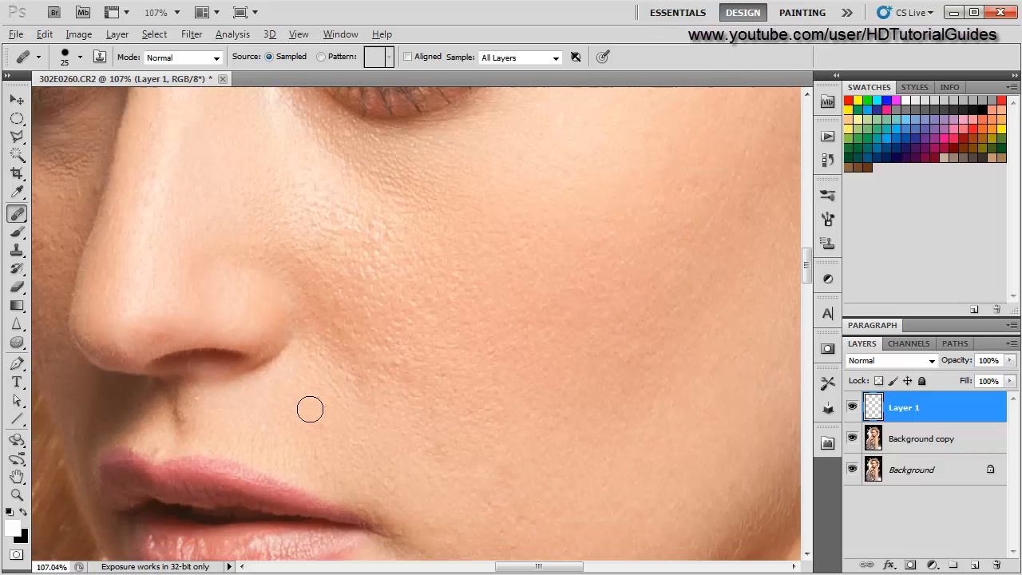
{"action": "left_click", "coordinate": [852, 409]}
{"action": "left_click", "coordinate": [852, 409]}
{"action": "scroll", "coordinate": [454, 450], "scroll_direction": "down", "scroll_amount": 2}
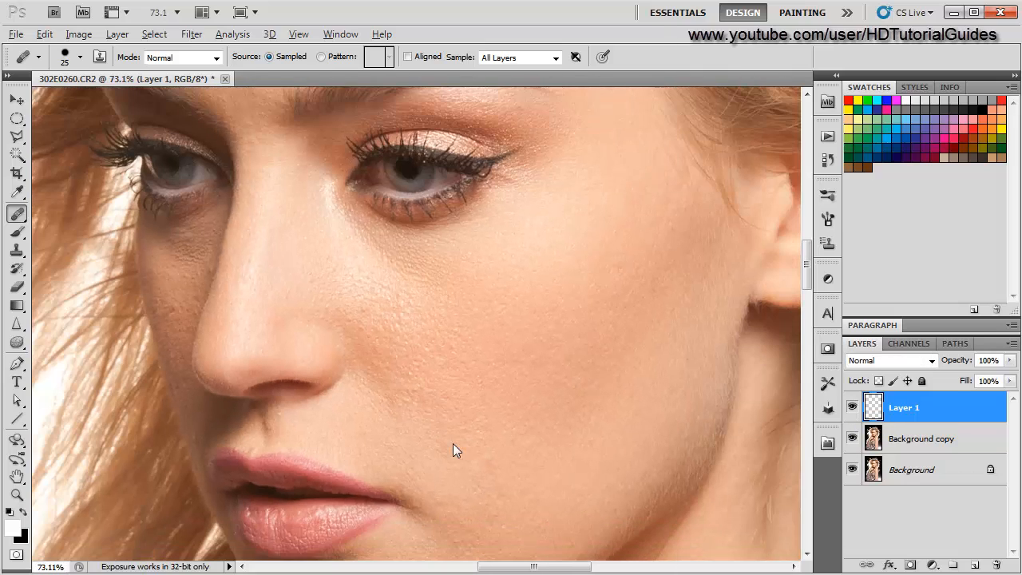
- Examine the forehead, cheek, jaw and neck up close for remaining blemishes
{"action": "left_click_drag", "start_coordinate": [290, 288], "coordinate": [440, 487]}
{"action": "scroll", "coordinate": [479, 304], "scroll_direction": "up", "scroll_amount": 4}
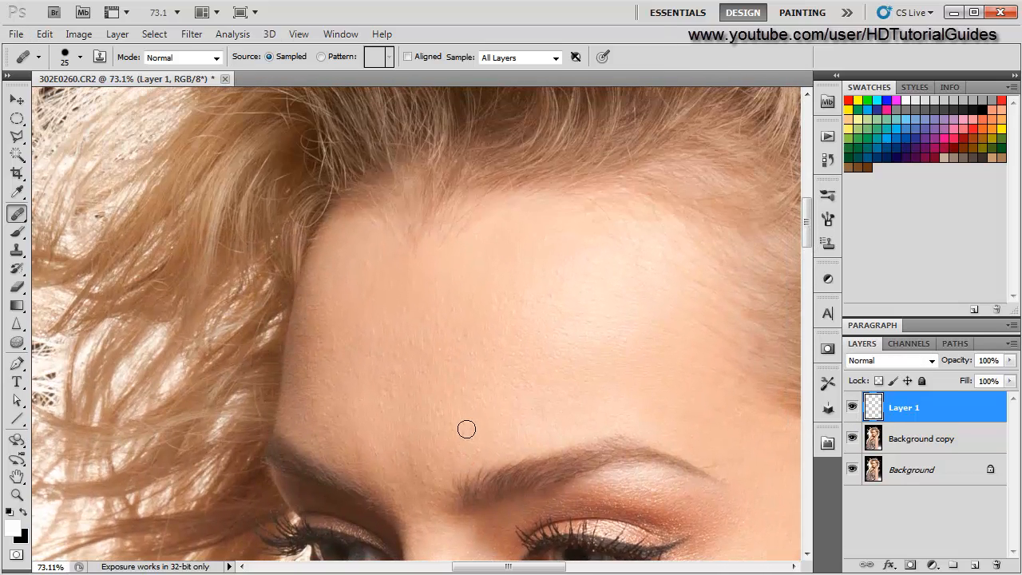
{"action": "scroll", "coordinate": [437, 403], "scroll_direction": "up", "scroll_amount": 3}
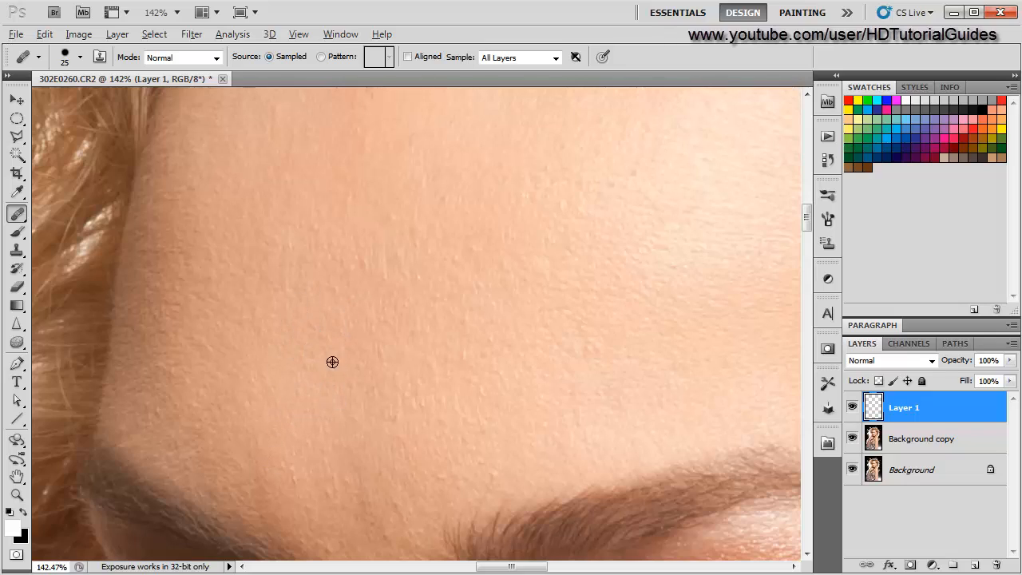
{"action": "scroll", "coordinate": [511, 419], "scroll_direction": "down", "scroll_amount": 3}
{"action": "left_click_drag", "start_coordinate": [639, 434], "coordinate": [386, 349]}
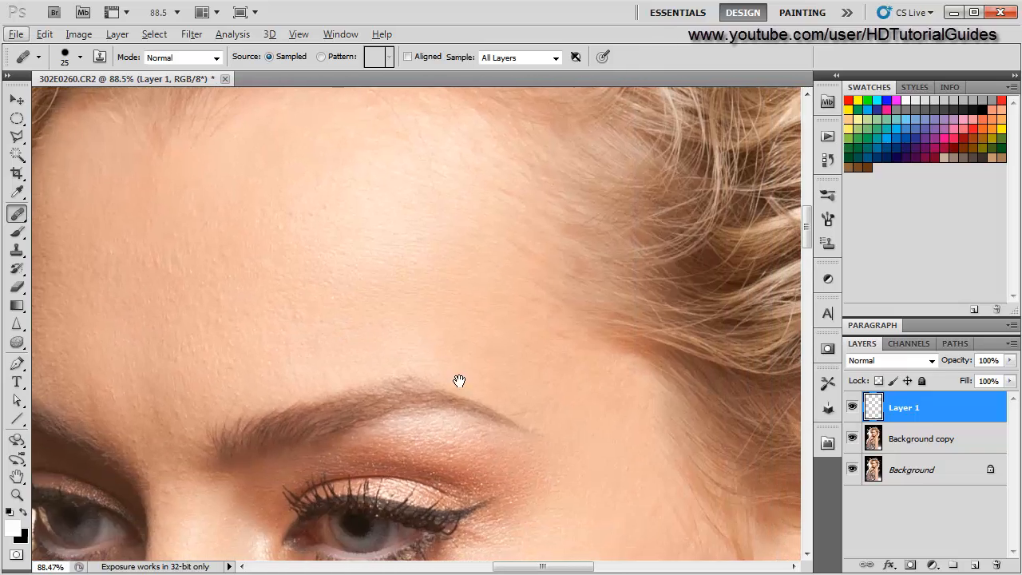
{"action": "left_click_drag", "start_coordinate": [579, 466], "coordinate": [443, 303]}
{"action": "left_click_drag", "start_coordinate": [517, 488], "coordinate": [438, 319]}
{"action": "scroll", "coordinate": [476, 354], "scroll_direction": "up", "scroll_amount": 3}
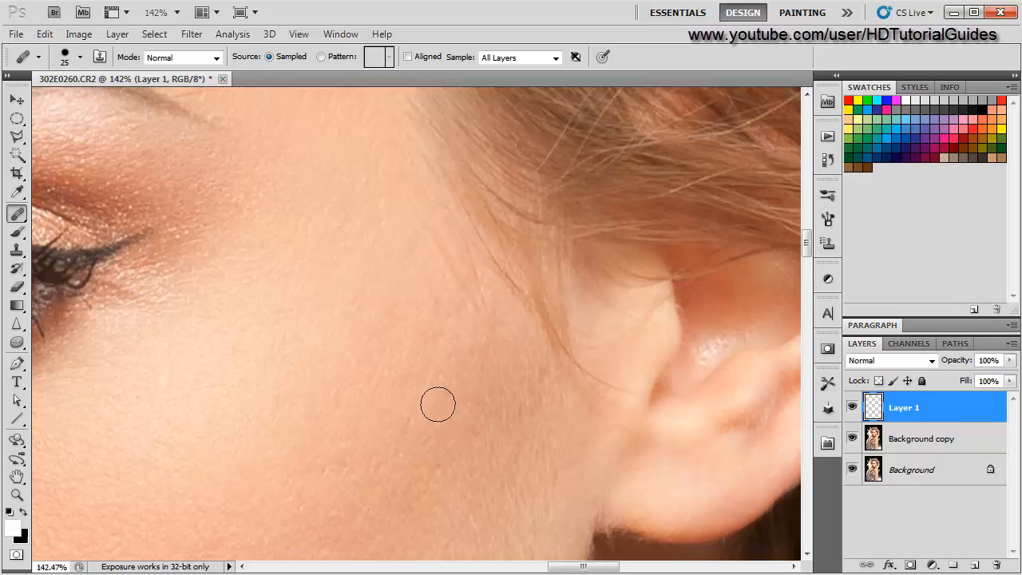
{"action": "scroll", "coordinate": [445, 400], "scroll_direction": "down", "scroll_amount": 3}
{"action": "left_click_drag", "start_coordinate": [381, 474], "coordinate": [395, 298]}
{"action": "left_click_drag", "start_coordinate": [392, 435], "coordinate": [391, 316]}
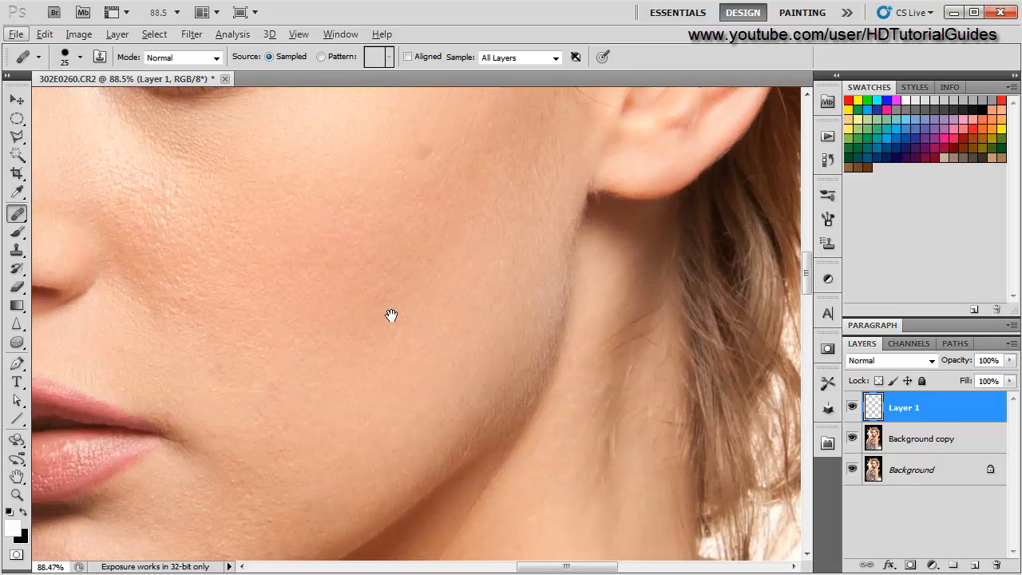
{"action": "left_click_drag", "start_coordinate": [388, 226], "coordinate": [381, 335]}
{"action": "scroll", "coordinate": [402, 319], "scroll_direction": "up", "scroll_amount": 3}
{"action": "scroll", "coordinate": [395, 350], "scroll_direction": "down", "scroll_amount": 1}
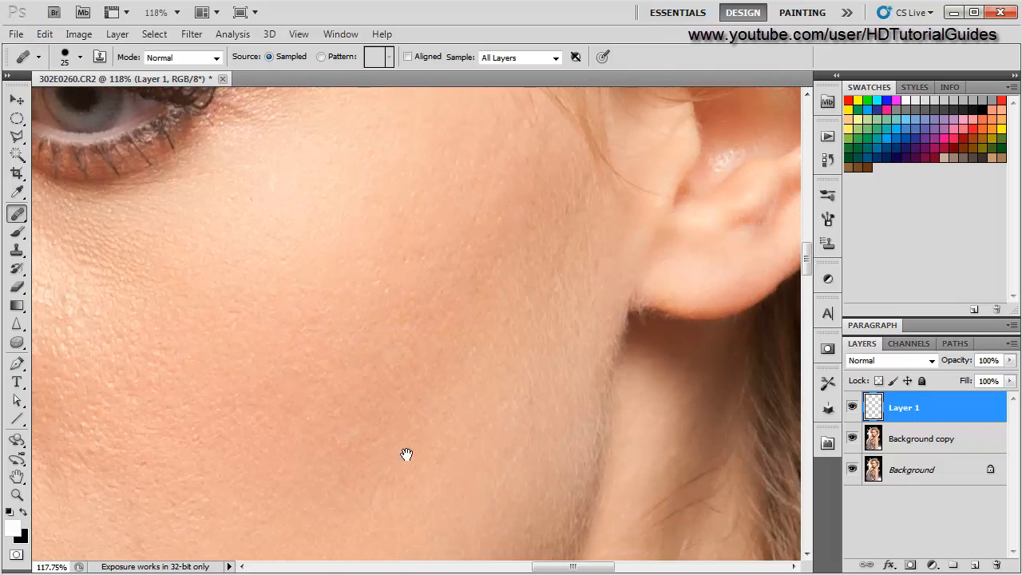
{"action": "left_click_drag", "start_coordinate": [406, 454], "coordinate": [395, 286]}
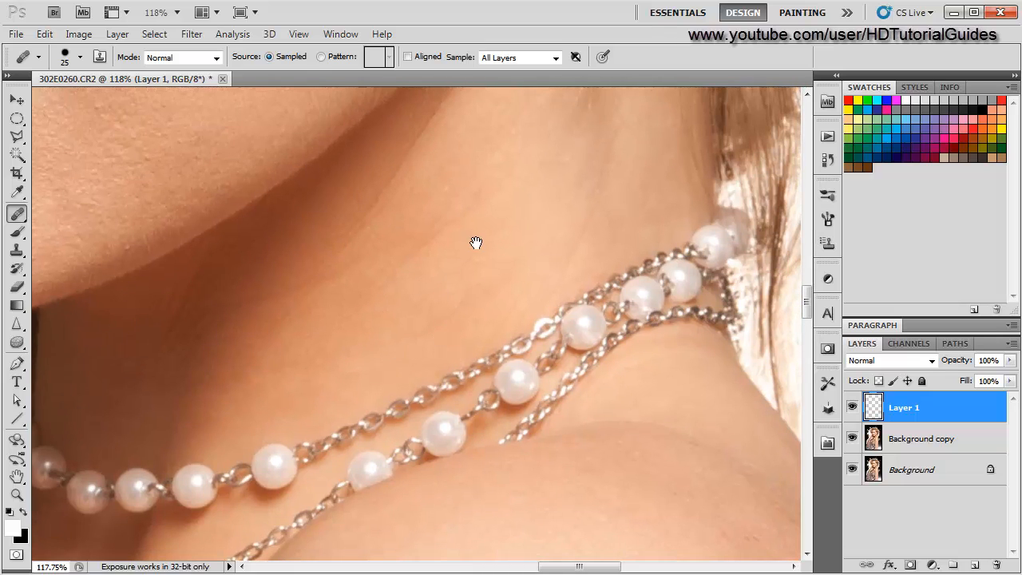
{"action": "left_click_drag", "start_coordinate": [476, 243], "coordinate": [431, 346]}
{"action": "left_click_drag", "start_coordinate": [455, 486], "coordinate": [388, 199]}
{"action": "left_click_drag", "start_coordinate": [527, 496], "coordinate": [381, 401]}
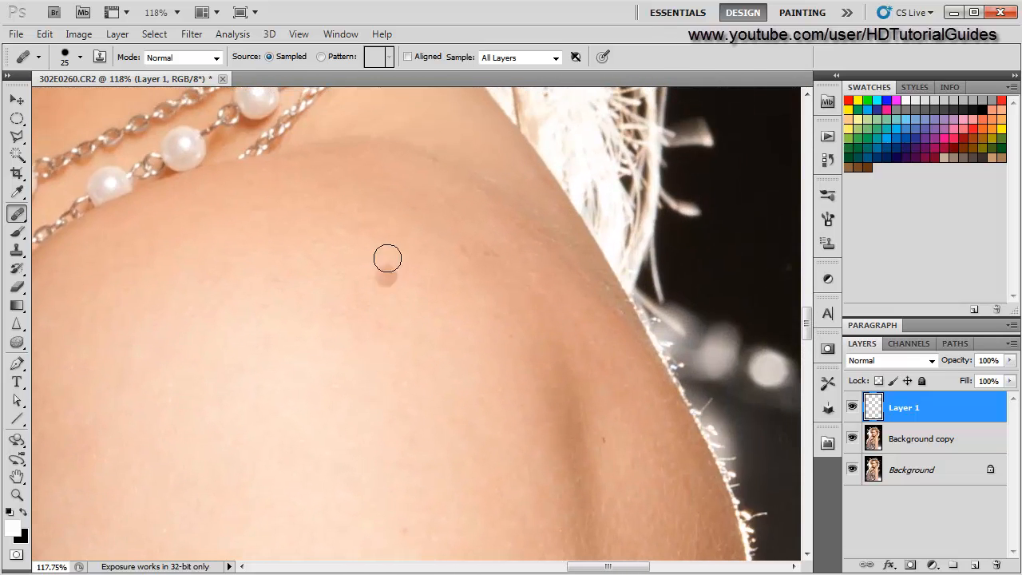
- Heal the small spots across the top of the shoulder and near its outer edge
{"action": "left_click", "coordinate": [433, 239], "text": "alt"}
{"action": "left_click", "coordinate": [463, 249]}
{"action": "left_click", "coordinate": [466, 238], "text": "alt"}
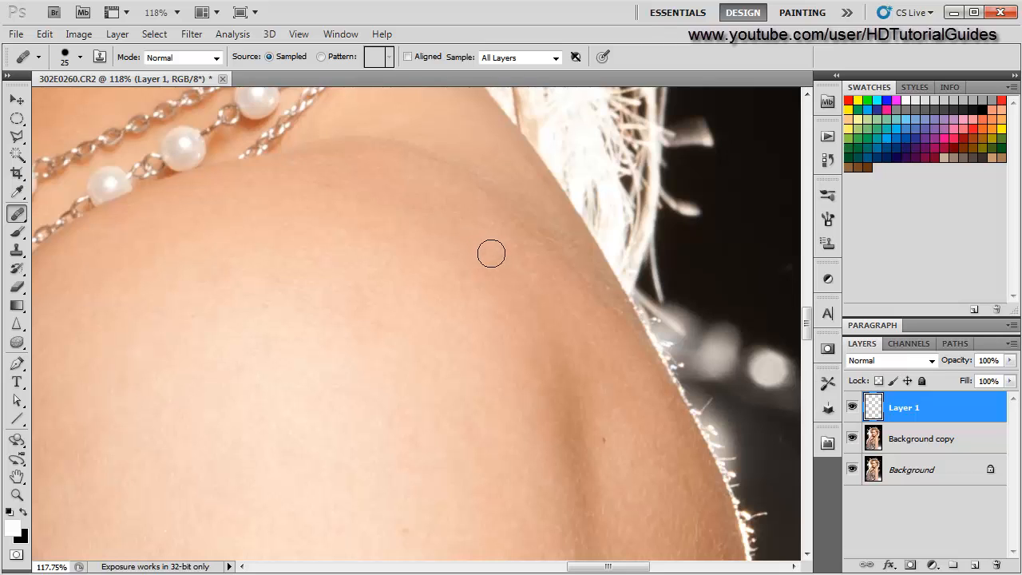
{"action": "left_click_drag", "start_coordinate": [476, 392], "coordinate": [350, 227]}
{"action": "left_click", "coordinate": [484, 302], "text": "alt"}
{"action": "left_click", "coordinate": [480, 278]}
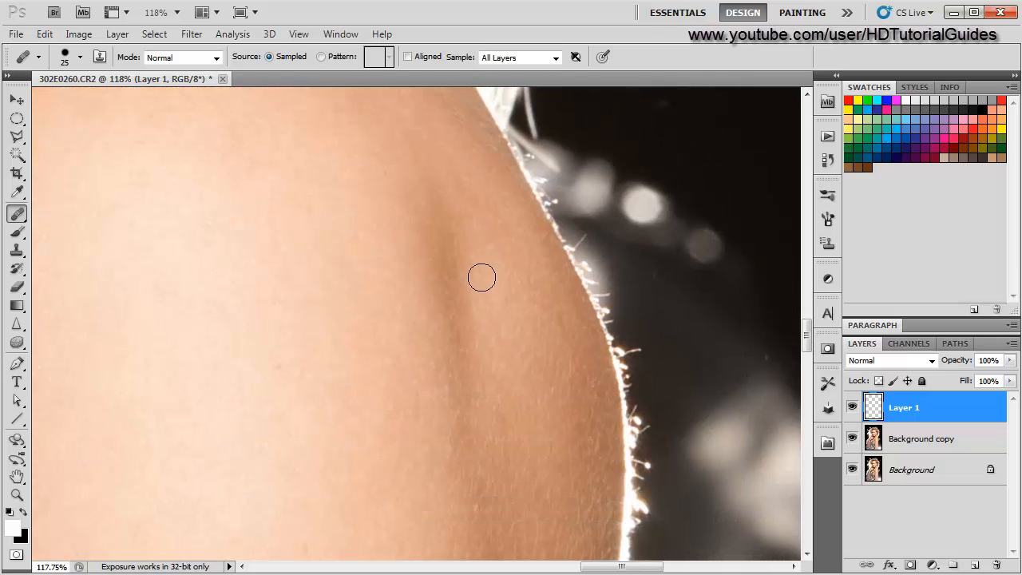
- Examine the outer arm down to the sequined top up close for remaining blemishes
{"action": "mouse_move", "coordinate": [338, 424]}
{"action": "left_mouse_down"}
{"action": "mouse_move", "coordinate": [354, 289]}
{"action": "mouse_move", "coordinate": [319, 246]}
{"action": "left_mouse_up"}
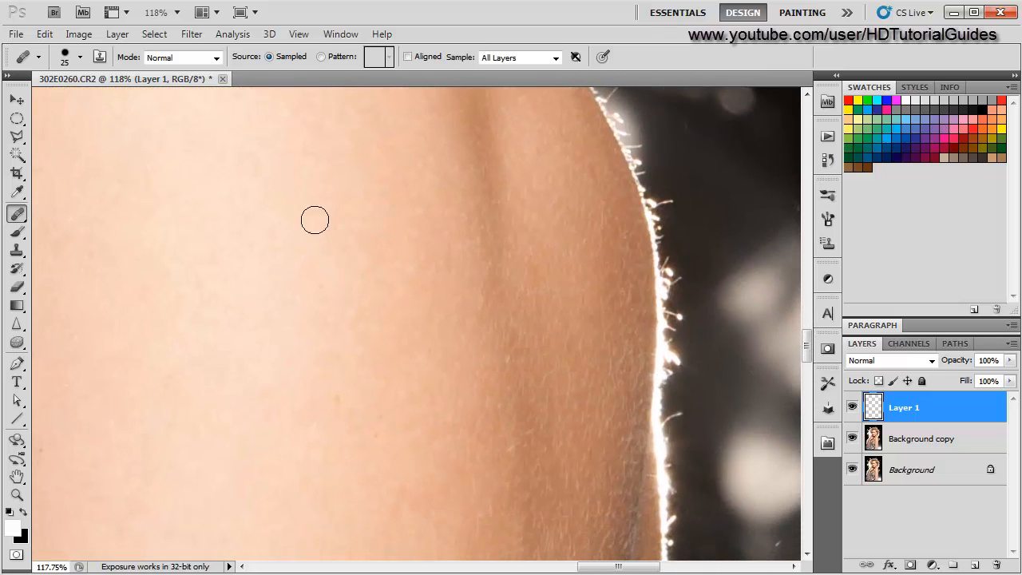
{"action": "left_click_drag", "start_coordinate": [424, 417], "coordinate": [400, 266]}
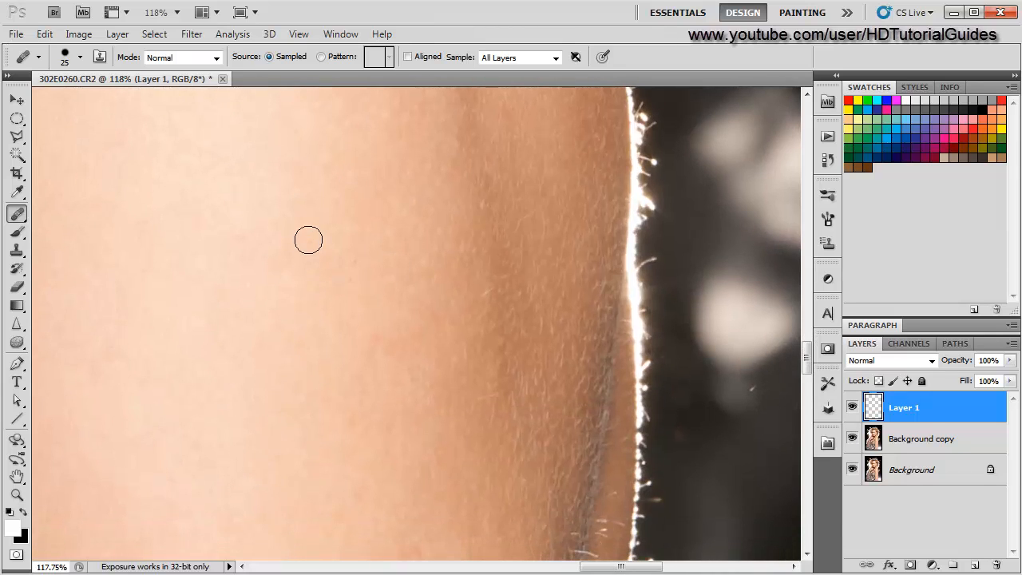
{"action": "left_click_drag", "start_coordinate": [287, 370], "coordinate": [326, 230]}
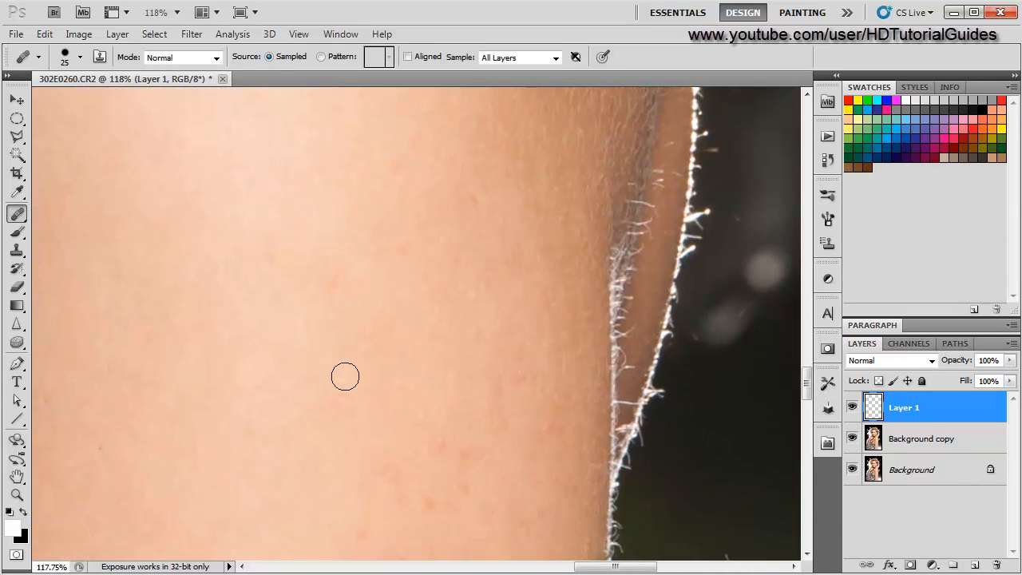
{"action": "scroll", "coordinate": [345, 376], "scroll_direction": "down", "scroll_amount": 3}
{"action": "left_click_drag", "start_coordinate": [343, 375], "coordinate": [488, 163]}
{"action": "left_click_drag", "start_coordinate": [307, 390], "coordinate": [445, 190]}
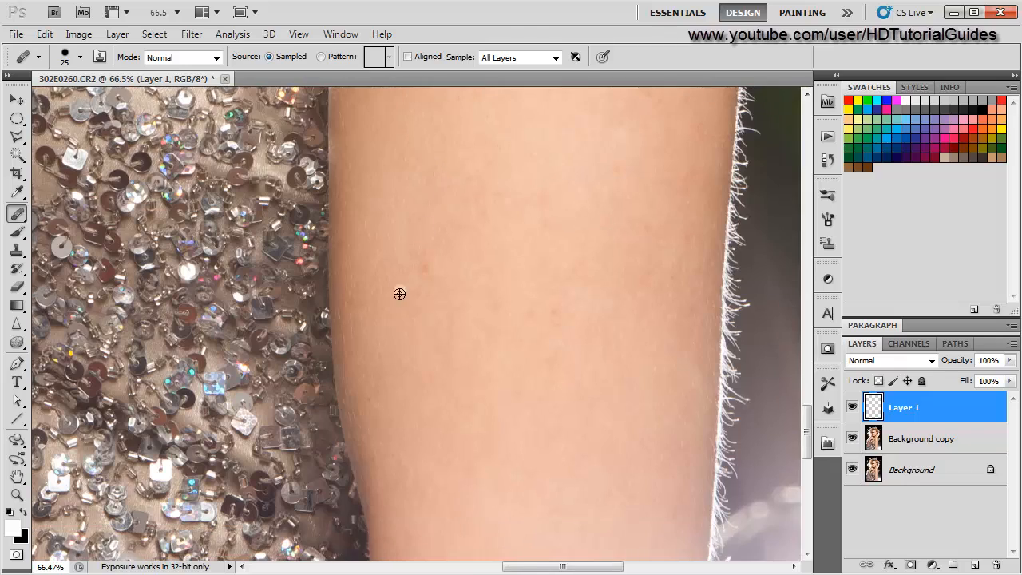
{"action": "scroll", "coordinate": [399, 294], "scroll_direction": "up", "scroll_amount": 3}
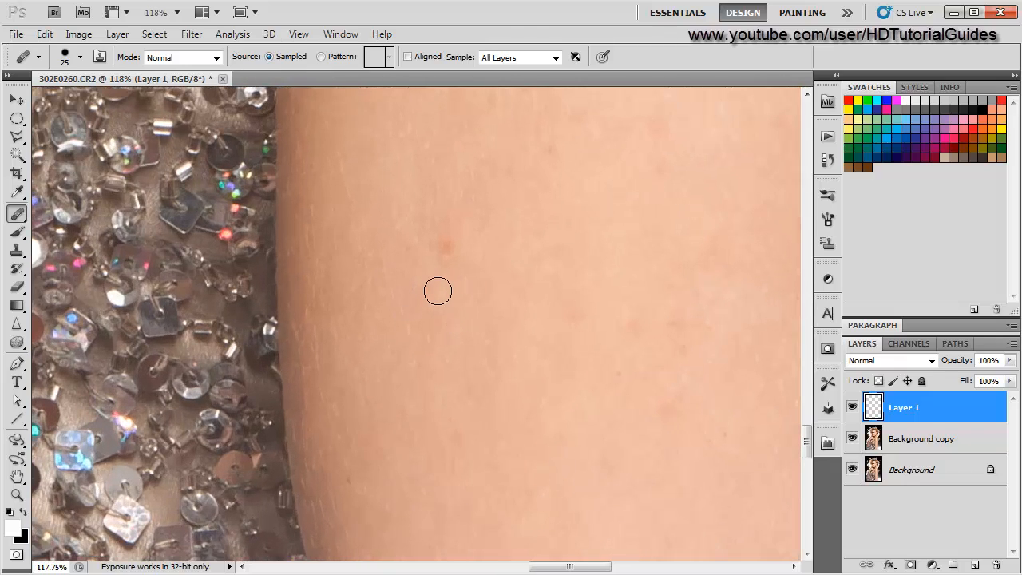
- Heal the remaining small spots on the outer arm just above the sequined top
{"action": "left_click", "coordinate": [442, 197], "text": "alt"}
{"action": "left_click", "coordinate": [449, 241]}
{"action": "left_click", "coordinate": [416, 207], "text": "alt"}
{"action": "left_click", "coordinate": [410, 256]}
- Heal the cluster of small bumps on the cheek below the eye beside the nose
{"action": "scroll", "coordinate": [456, 272], "scroll_direction": "down", "scroll_amount": 6}
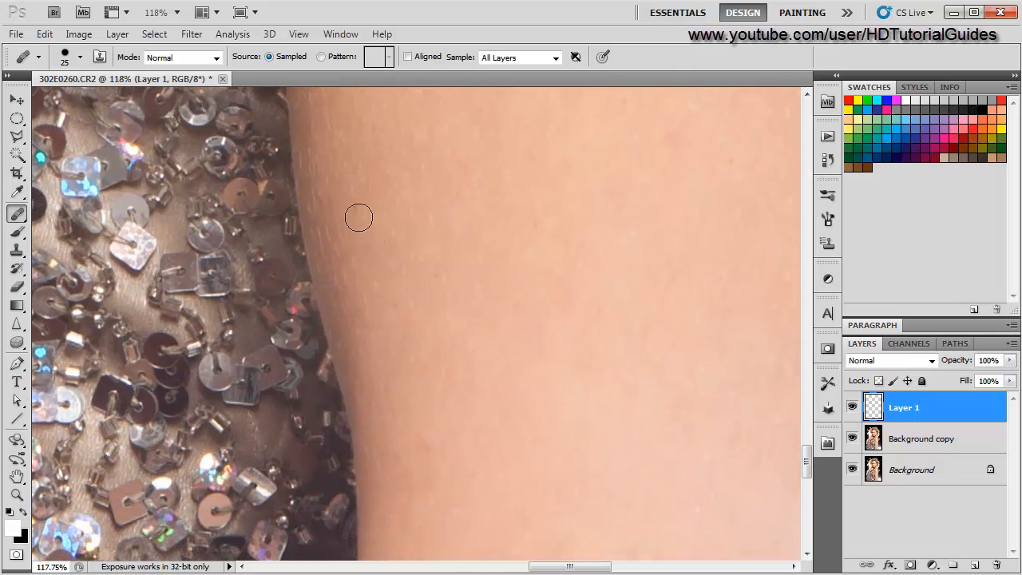
{"action": "scroll", "coordinate": [383, 333], "scroll_direction": "down", "scroll_amount": 5}
{"action": "mouse_move", "coordinate": [504, 428]}
{"action": "left_mouse_down"}
{"action": "mouse_move", "coordinate": [473, 219]}
{"action": "mouse_move", "coordinate": [468, 392]}
{"action": "mouse_move", "coordinate": [519, 440]}
{"action": "left_mouse_up"}
{"action": "scroll", "coordinate": [507, 408], "scroll_direction": "down", "scroll_amount": 10}
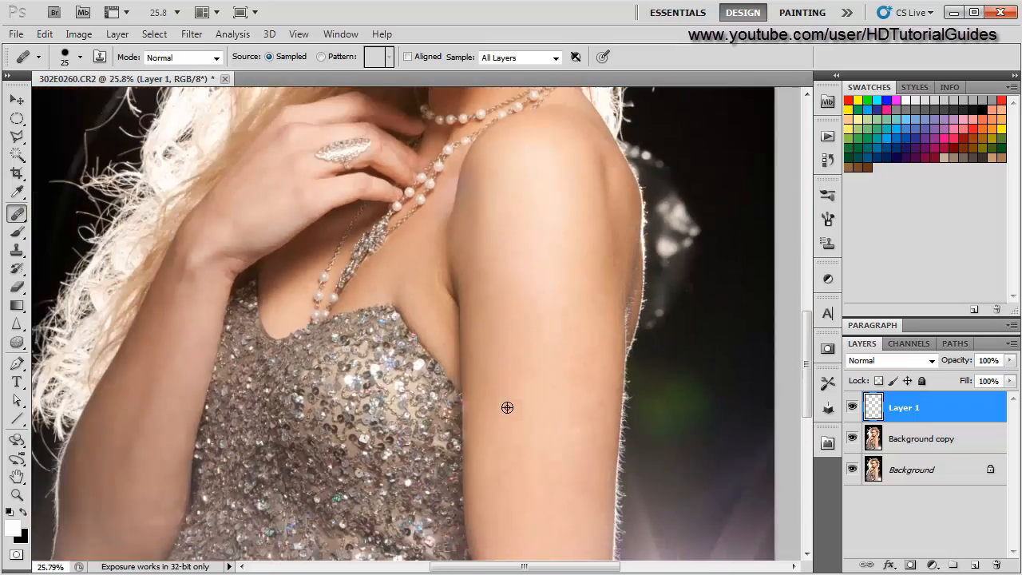
{"action": "scroll", "coordinate": [507, 407], "scroll_direction": "up", "scroll_amount": 8}
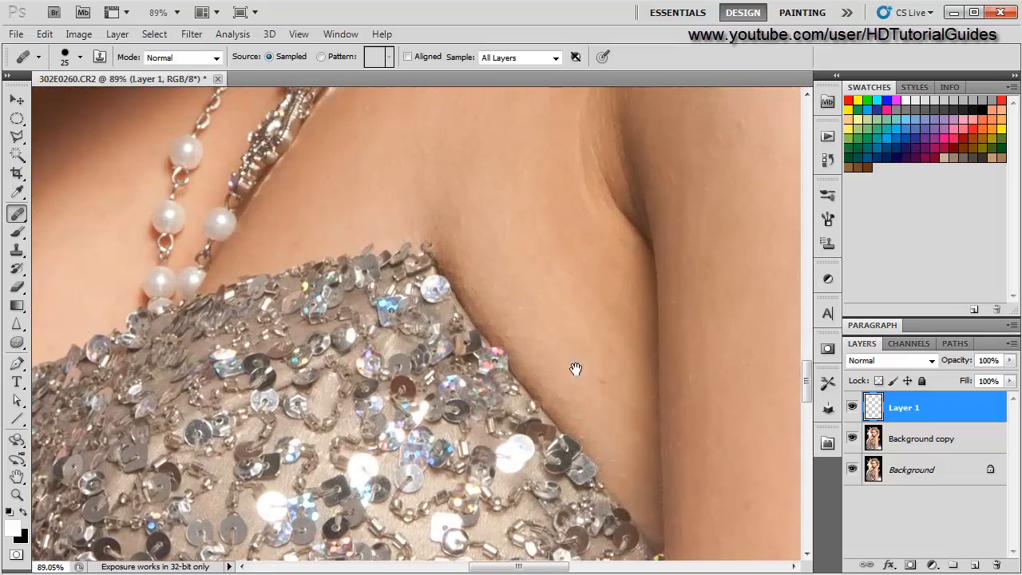
{"action": "left_click_drag", "start_coordinate": [598, 379], "coordinate": [605, 386]}
{"action": "scroll", "coordinate": [354, 240], "scroll_direction": "down", "scroll_amount": 3}
{"action": "left_click_drag", "start_coordinate": [403, 197], "coordinate": [405, 403]}
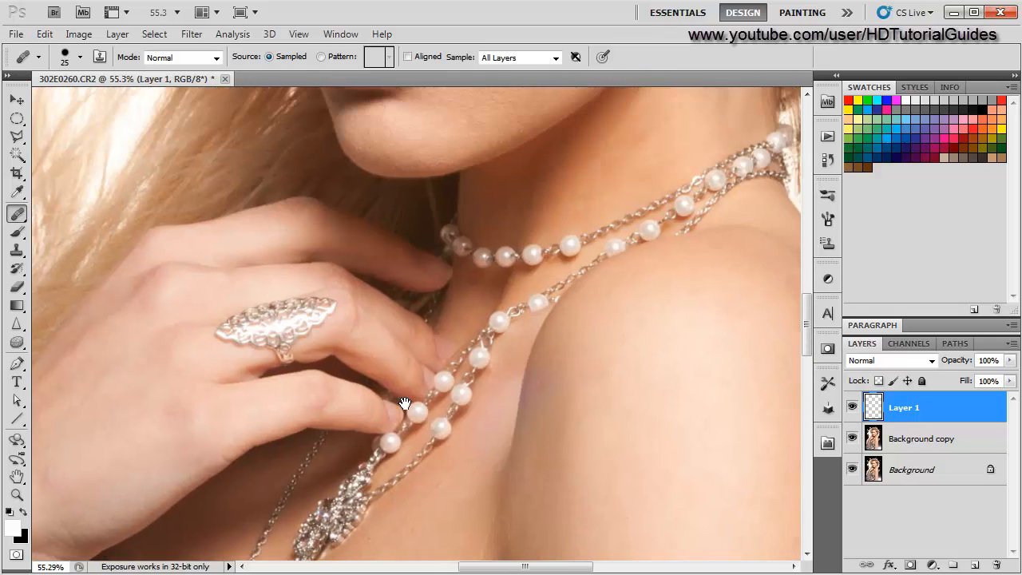
{"action": "scroll", "coordinate": [405, 403], "scroll_direction": "up", "scroll_amount": 6}
{"action": "scroll", "coordinate": [443, 382], "scroll_direction": "up", "scroll_amount": 4}
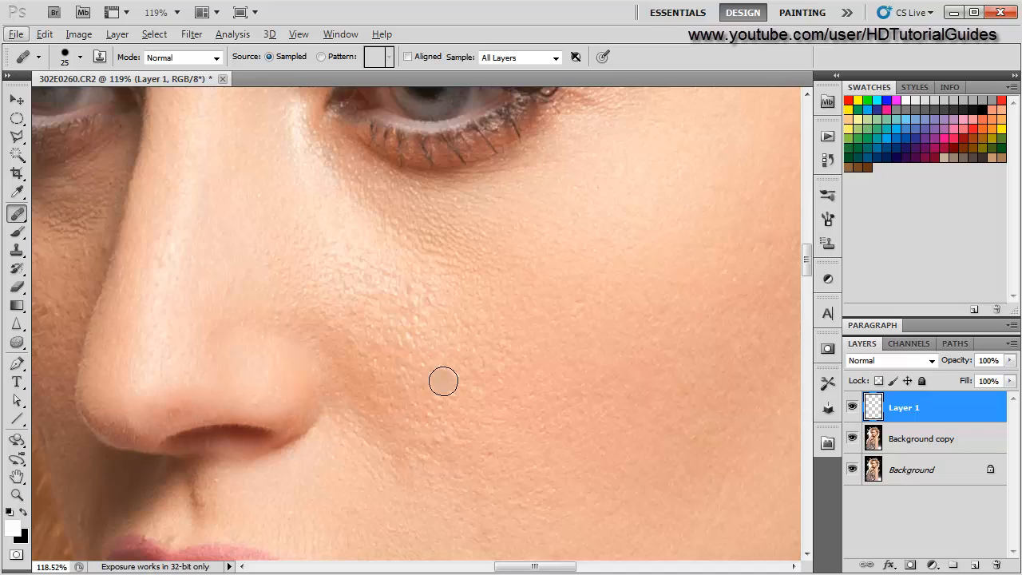
{"action": "left_click", "coordinate": [416, 321], "text": "alt"}
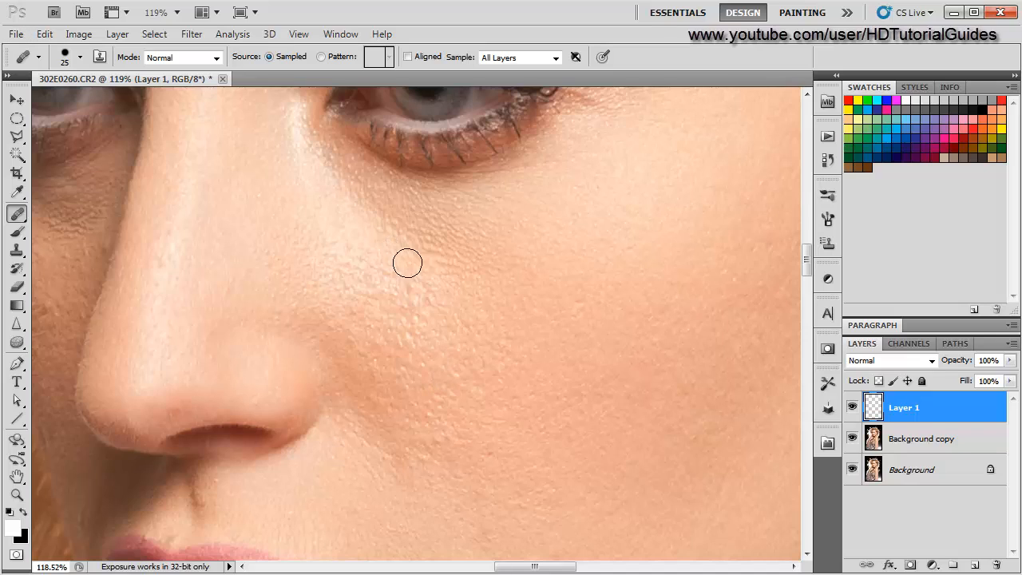
{"action": "left_click", "coordinate": [427, 292]}
{"action": "left_click", "coordinate": [394, 257], "text": "alt"}
{"action": "left_click", "coordinate": [442, 290]}
{"action": "left_click", "coordinate": [370, 261]}
{"action": "left_click", "coordinate": [349, 235], "text": "alt"}
{"action": "left_click", "coordinate": [359, 246], "text": "alt"}
{"action": "left_click", "coordinate": [395, 276]}
{"action": "left_click", "coordinate": [386, 266], "text": "alt"}
{"action": "left_click", "coordinate": [410, 282]}
{"action": "left_click", "coordinate": [452, 299], "text": "alt"}
{"action": "left_click", "coordinate": [423, 282]}
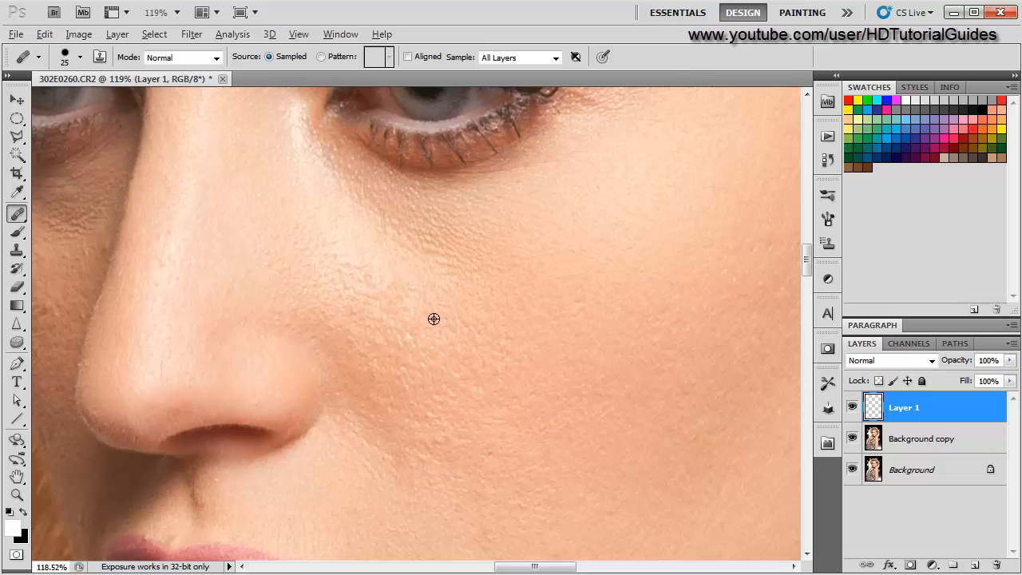
- Heal the remaining bumps on the cheek along the side of the nose
{"action": "scroll", "coordinate": [420, 346], "scroll_direction": "down", "scroll_amount": 3}
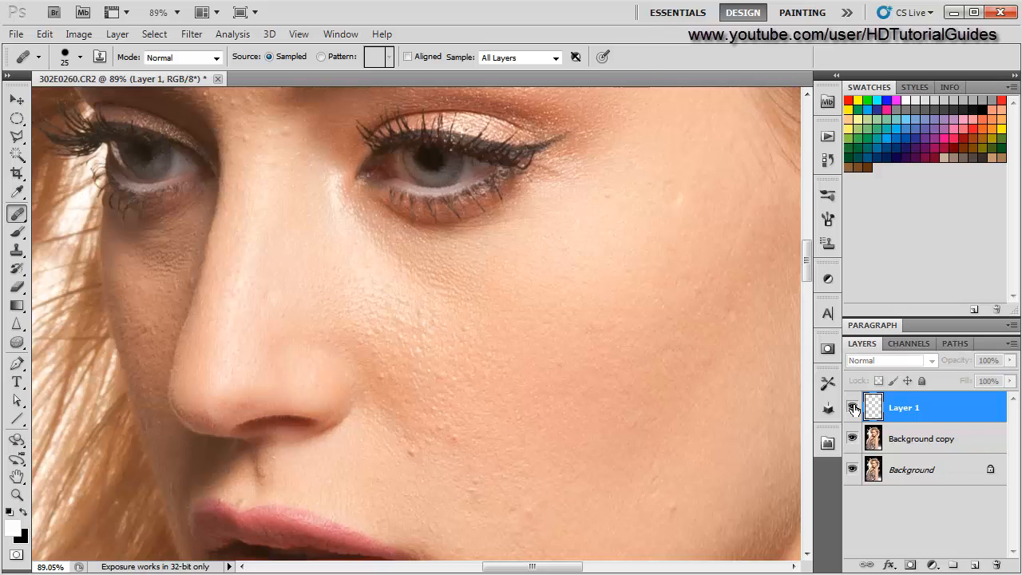
{"action": "scroll", "coordinate": [353, 365], "scroll_direction": "up", "scroll_amount": 5}
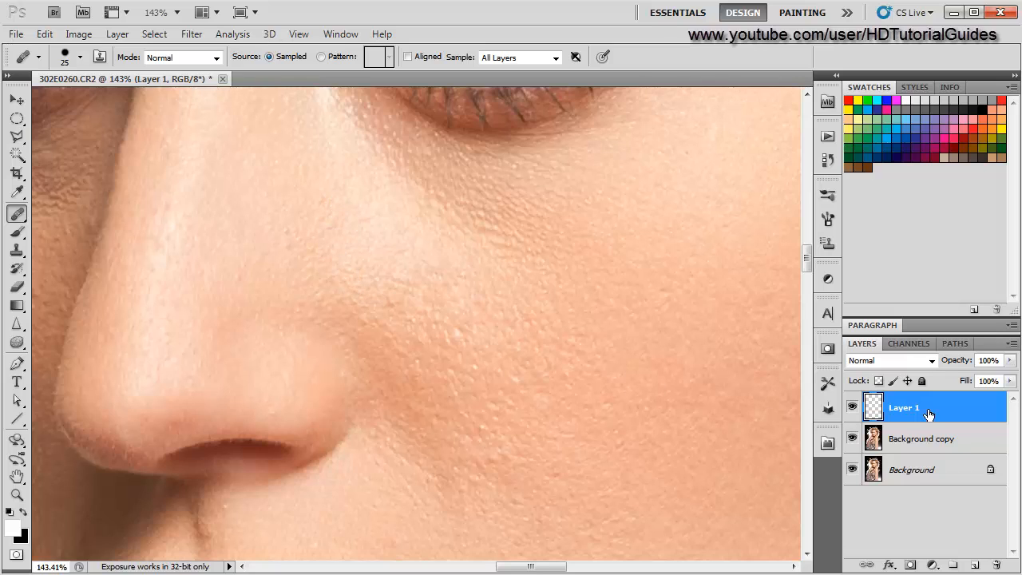
{"action": "scroll", "coordinate": [584, 373], "scroll_direction": "down", "scroll_amount": 3}
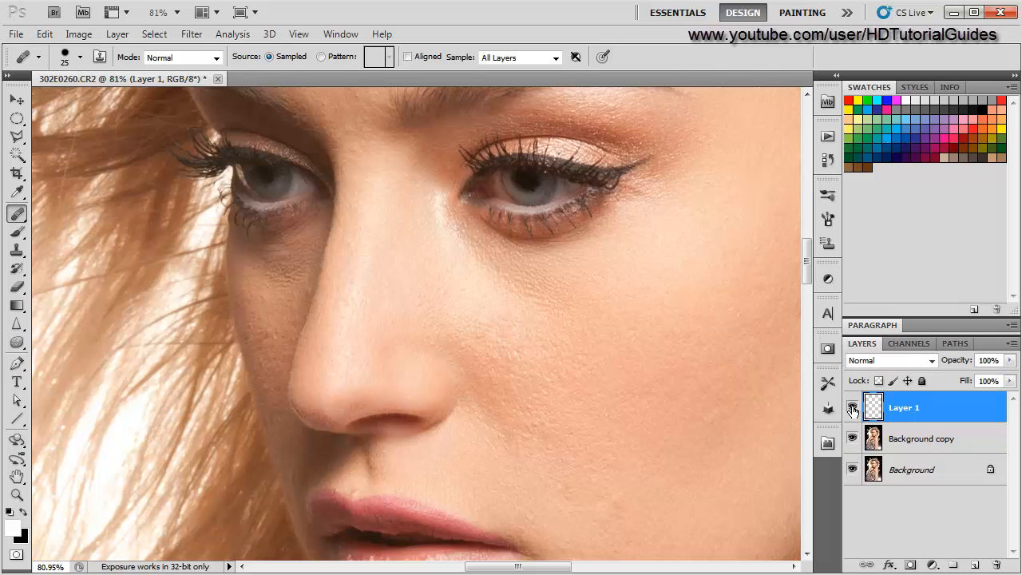
{"action": "scroll", "coordinate": [519, 390], "scroll_direction": "up", "scroll_amount": 3}
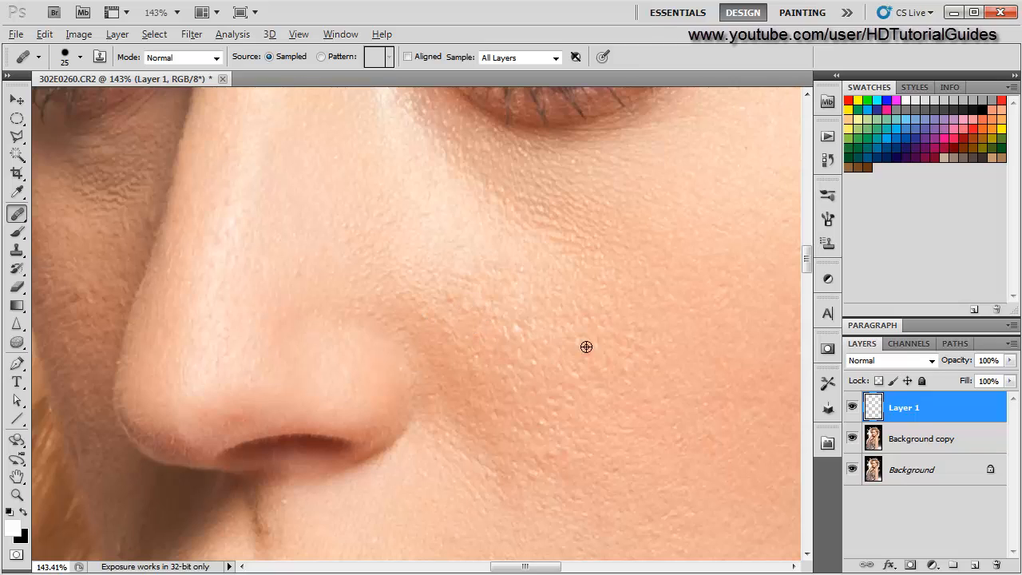
{"action": "left_click", "coordinate": [559, 342], "text": "alt"}
{"action": "left_click", "coordinate": [509, 331]}
{"action": "left_click", "coordinate": [440, 263], "text": "alt"}
{"action": "left_click", "coordinate": [457, 270]}
{"action": "left_click", "coordinate": [424, 313]}
{"action": "left_click", "coordinate": [415, 292], "text": "alt"}
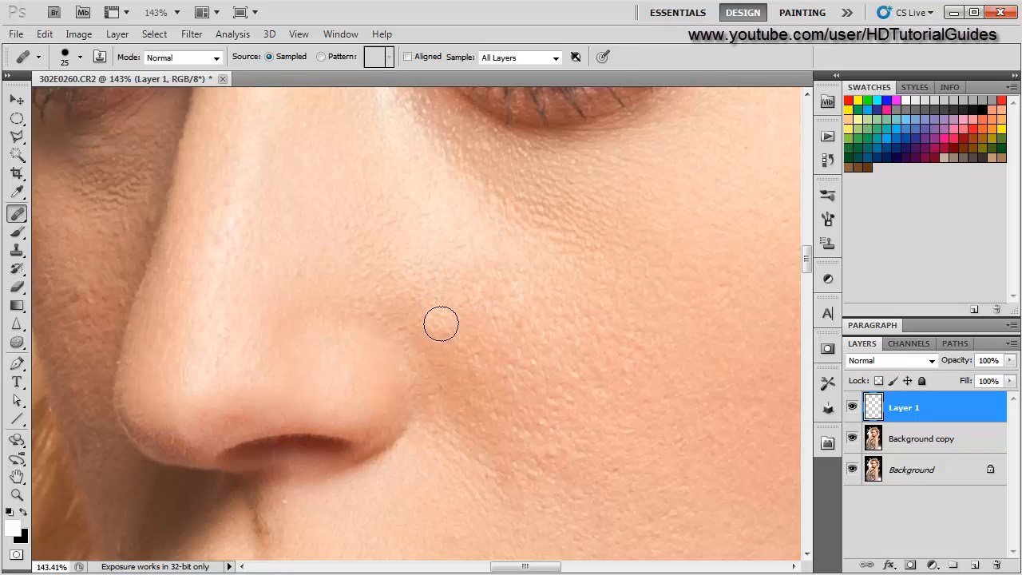
{"action": "left_click", "coordinate": [448, 329]}
{"action": "left_click", "coordinate": [432, 310], "text": "alt"}
{"action": "left_click", "coordinate": [465, 353]}
{"action": "left_click", "coordinate": [448, 336], "text": "alt"}
{"action": "left_click", "coordinate": [472, 370]}
- Hide and show the healing layer to compare the cheek before and after retouching
{"action": "scroll", "coordinate": [459, 400], "scroll_direction": "down", "scroll_amount": 4}
{"action": "scroll", "coordinate": [275, 340], "scroll_direction": "up", "scroll_amount": 1}
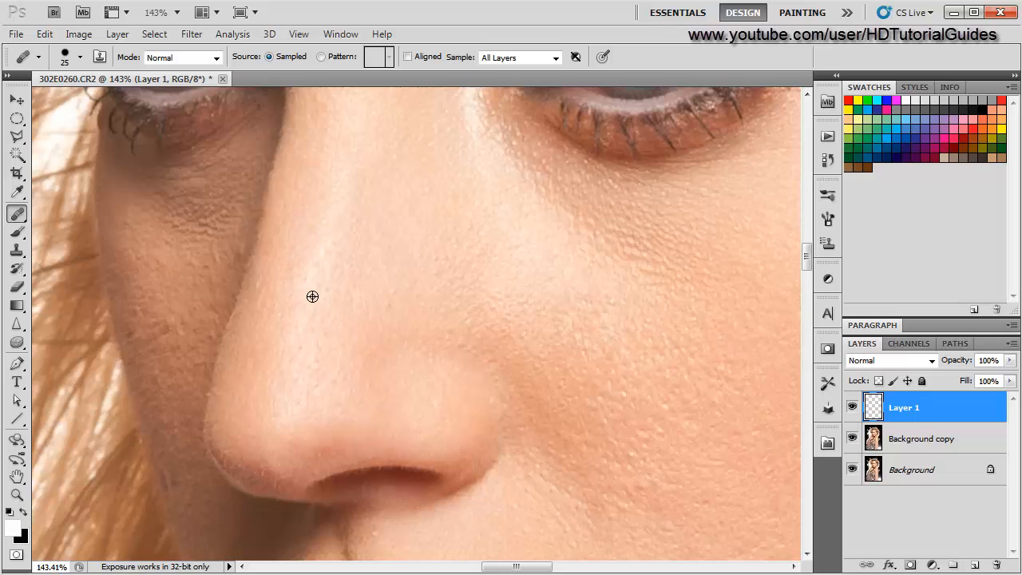
{"action": "scroll", "coordinate": [300, 337], "scroll_direction": "down", "scroll_amount": 5}
{"action": "scroll", "coordinate": [301, 337], "scroll_direction": "up", "scroll_amount": 5}
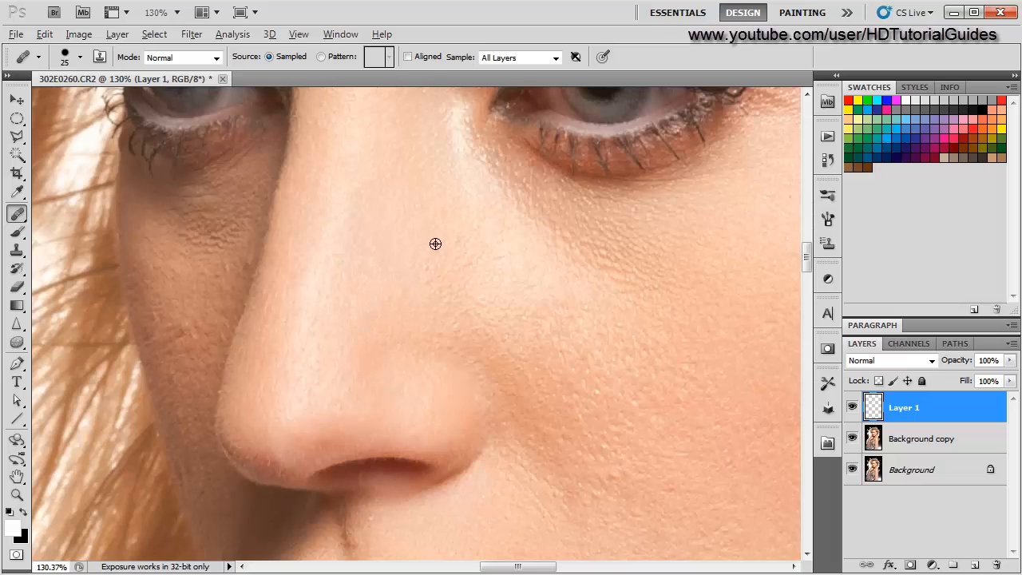
{"action": "scroll", "coordinate": [381, 296], "scroll_direction": "down", "scroll_amount": 4}
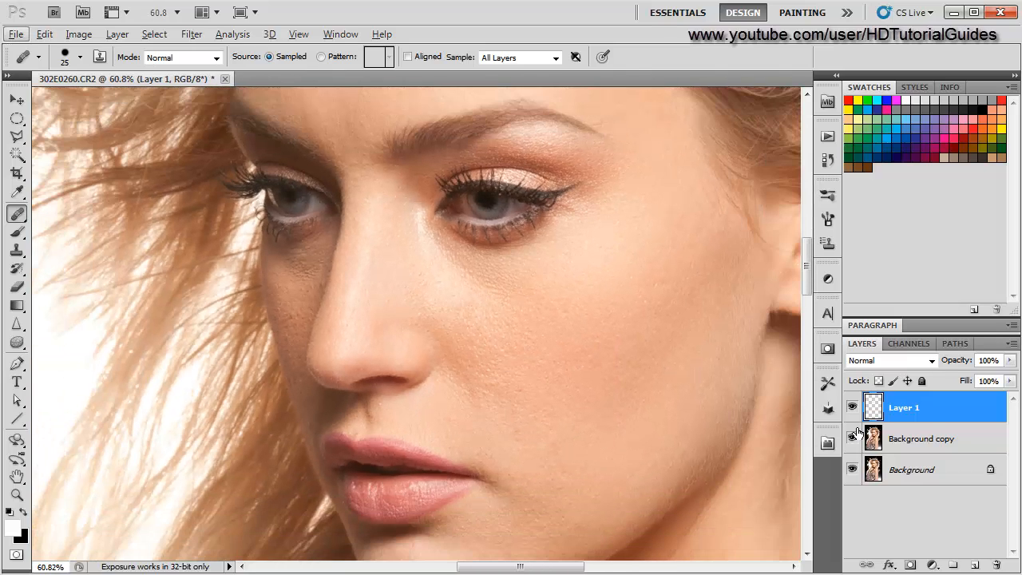
{"action": "left_click", "coordinate": [852, 408]}
{"action": "left_click", "coordinate": [852, 408]}
{"action": "left_click", "coordinate": [853, 408]}
{"action": "left_click", "coordinate": [852, 410]}
{"action": "left_click", "coordinate": [852, 410]}
{"action": "left_click", "coordinate": [853, 409]}
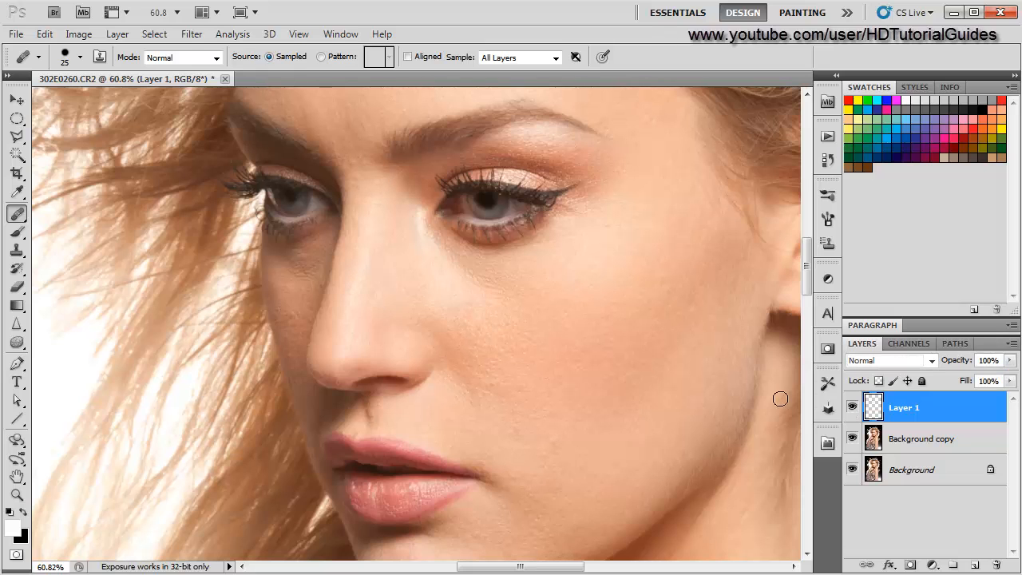
- Heal the small spots on the temple beside the outer corner of the eye
{"action": "scroll", "coordinate": [654, 374], "scroll_direction": "up", "scroll_amount": 4}
{"action": "scroll", "coordinate": [584, 374], "scroll_direction": "down", "scroll_amount": 4}
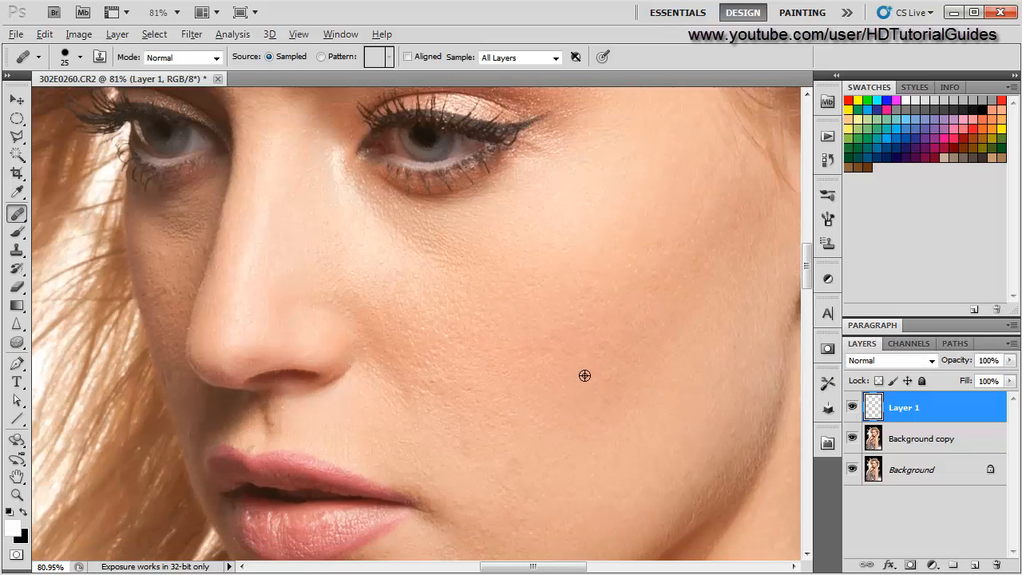
{"action": "left_click_drag", "start_coordinate": [586, 330], "coordinate": [466, 456]}
{"action": "left_click_drag", "start_coordinate": [469, 345], "coordinate": [460, 367]}
{"action": "scroll", "coordinate": [471, 374], "scroll_direction": "up", "scroll_amount": 7}
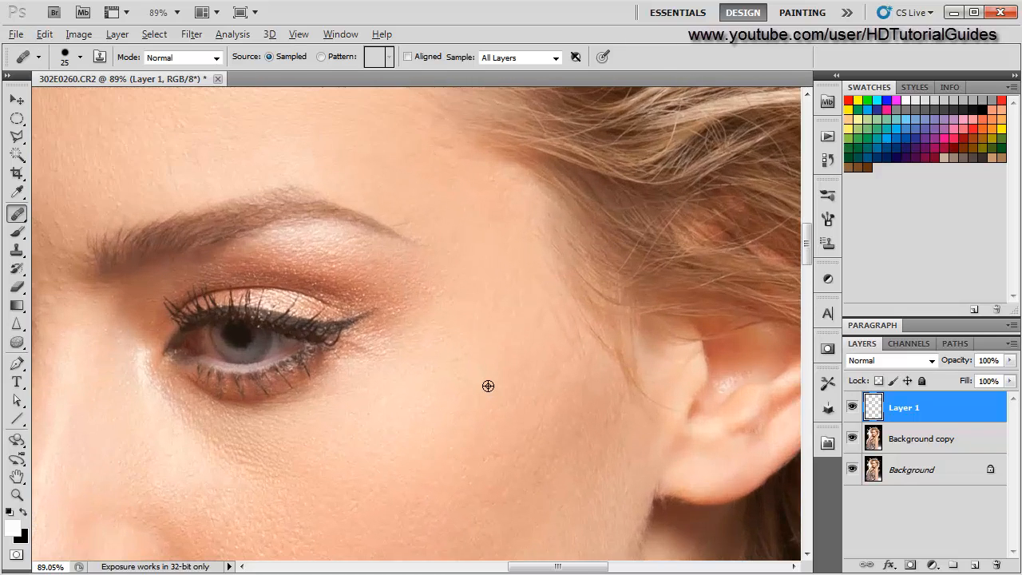
{"action": "left_click", "coordinate": [552, 309]}
{"action": "left_click", "coordinate": [519, 354]}
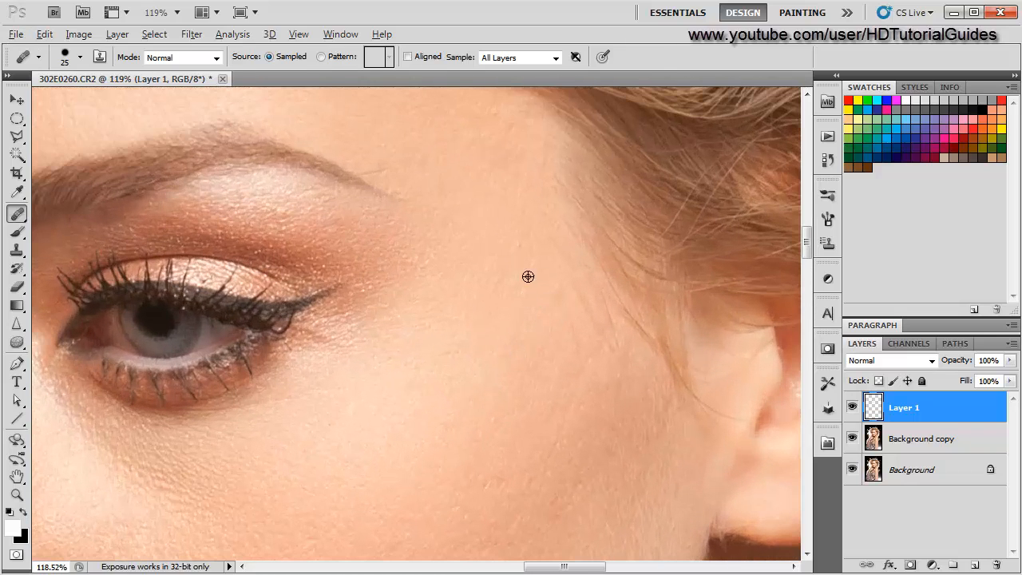
{"action": "left_click", "coordinate": [525, 311], "text": "alt"}
{"action": "left_click", "coordinate": [552, 303]}
- Examine the brow, forehead and lower cheek up close for remaining blemishes
{"action": "scroll", "coordinate": [441, 380], "scroll_direction": "down", "scroll_amount": 4}
{"action": "left_click_drag", "start_coordinate": [390, 252], "coordinate": [390, 257]}
{"action": "scroll", "coordinate": [413, 320], "scroll_direction": "up", "scroll_amount": 10}
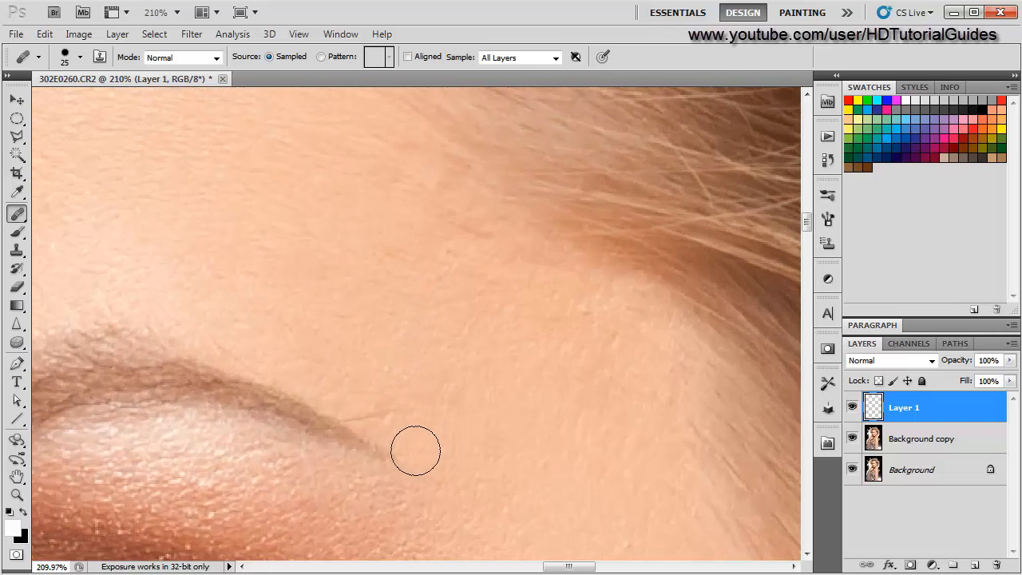
{"action": "scroll", "coordinate": [445, 503], "scroll_direction": "down", "scroll_amount": 5}
{"action": "left_click_drag", "start_coordinate": [328, 283], "coordinate": [374, 440]}
{"action": "left_click_drag", "start_coordinate": [440, 409], "coordinate": [485, 413]}
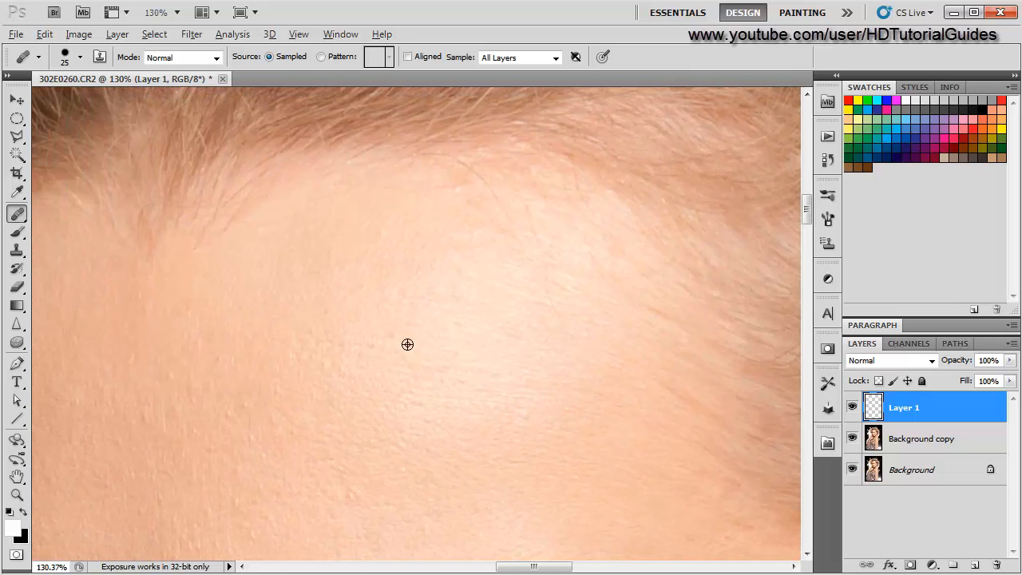
{"action": "left_click_drag", "start_coordinate": [334, 436], "coordinate": [491, 340]}
{"action": "scroll", "coordinate": [423, 379], "scroll_direction": "up", "scroll_amount": 2}
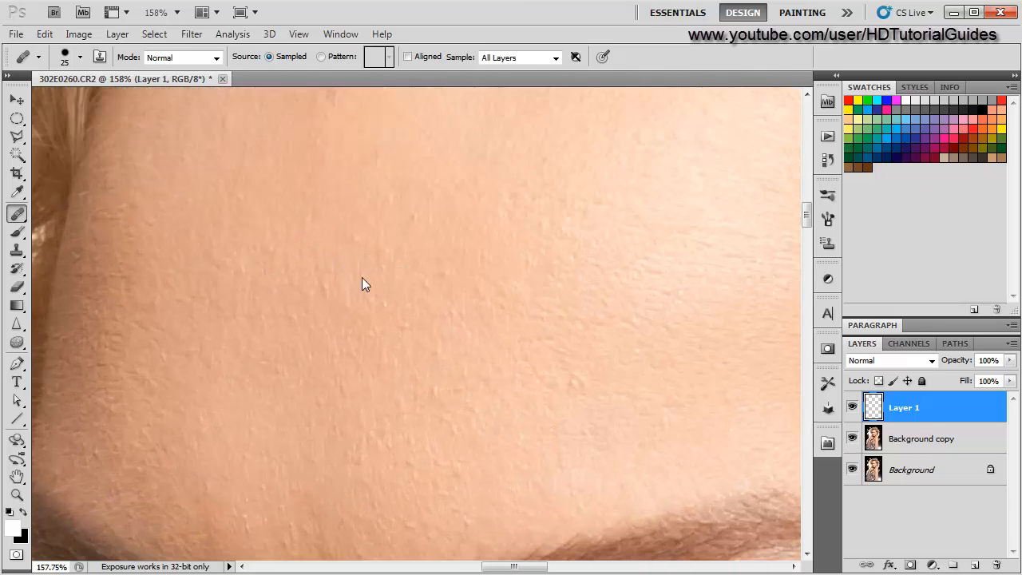
{"action": "scroll", "coordinate": [361, 277], "scroll_direction": "down", "scroll_amount": 4}
{"action": "left_click_drag", "start_coordinate": [350, 433], "coordinate": [359, 112]}
{"action": "left_click_drag", "start_coordinate": [364, 400], "coordinate": [373, 144]}
{"action": "left_click_drag", "start_coordinate": [385, 449], "coordinate": [269, 308]}
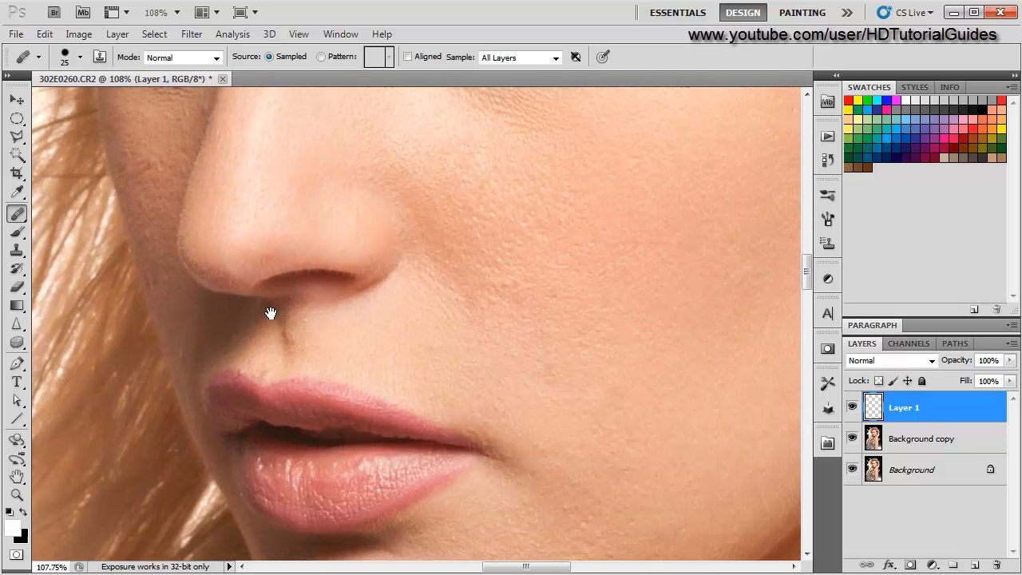
{"action": "left_click_drag", "start_coordinate": [450, 370], "coordinate": [318, 312]}
{"action": "scroll", "coordinate": [500, 343], "scroll_direction": "up", "scroll_amount": 2}
{"action": "scroll", "coordinate": [500, 342], "scroll_direction": "up", "scroll_amount": 1}
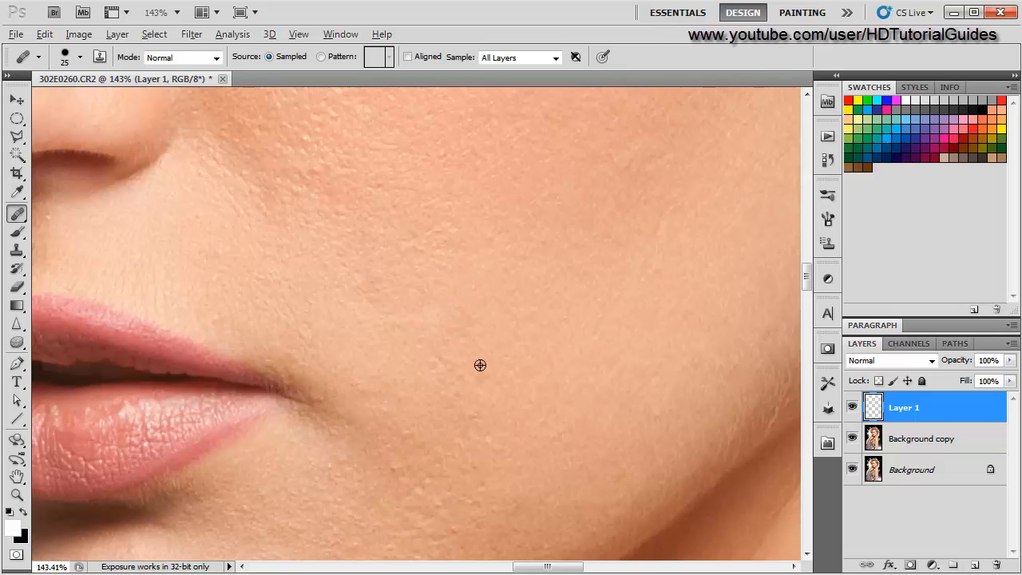
- Hide and show the healing layer to compare the whole face before and after retouching
{"action": "scroll", "coordinate": [483, 375], "scroll_direction": "down", "scroll_amount": 8}
{"action": "scroll", "coordinate": [485, 390], "scroll_direction": "down", "scroll_amount": 3}
{"action": "left_click", "coordinate": [852, 407]}
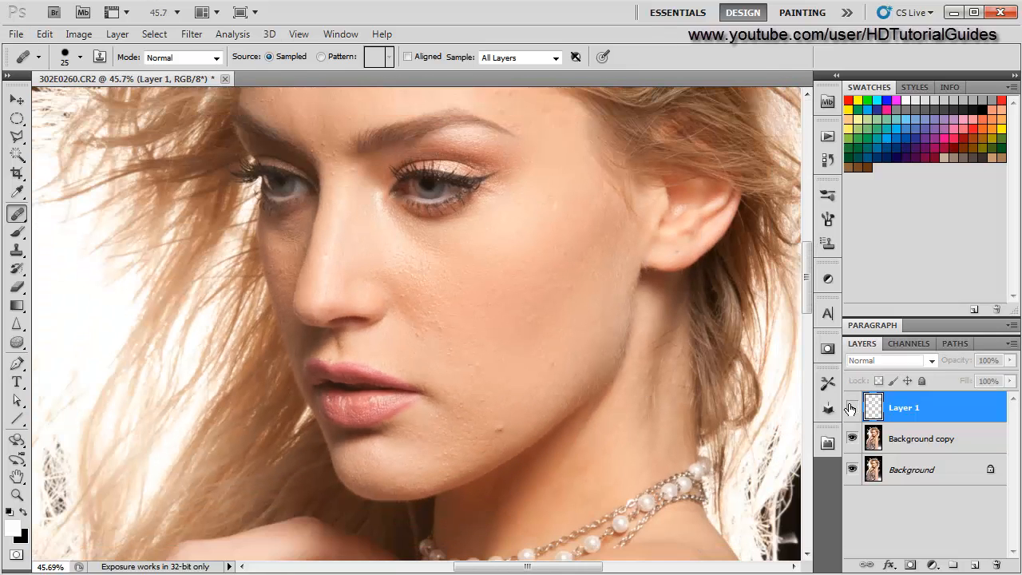
{"action": "left_click", "coordinate": [853, 407]}
- Enlarge the brush to 40 and heal a spot on the front of the shoulder
{"action": "scroll", "coordinate": [456, 488], "scroll_direction": "up", "scroll_amount": 5}
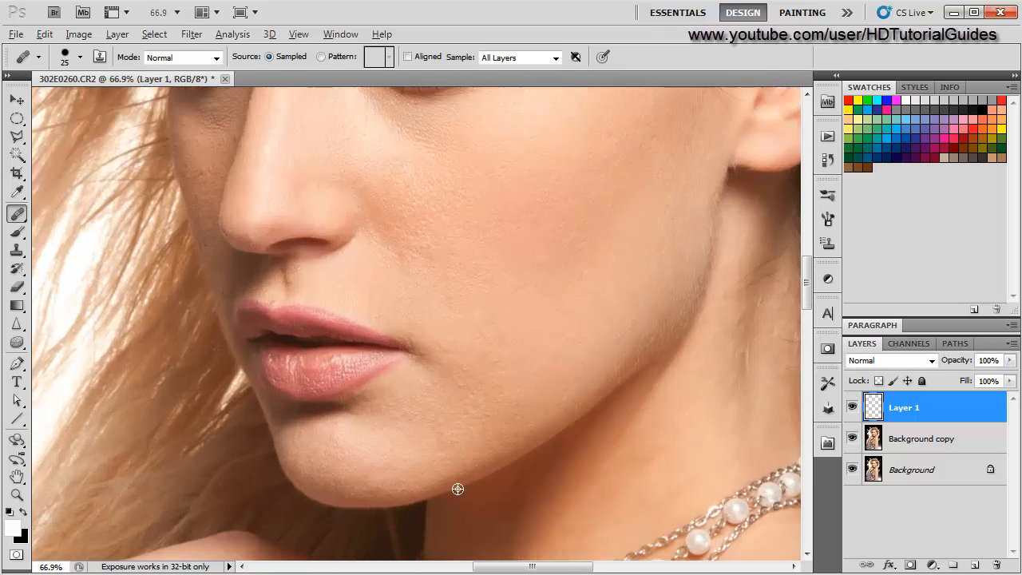
{"action": "scroll", "coordinate": [238, 484], "scroll_direction": "down", "scroll_amount": 3}
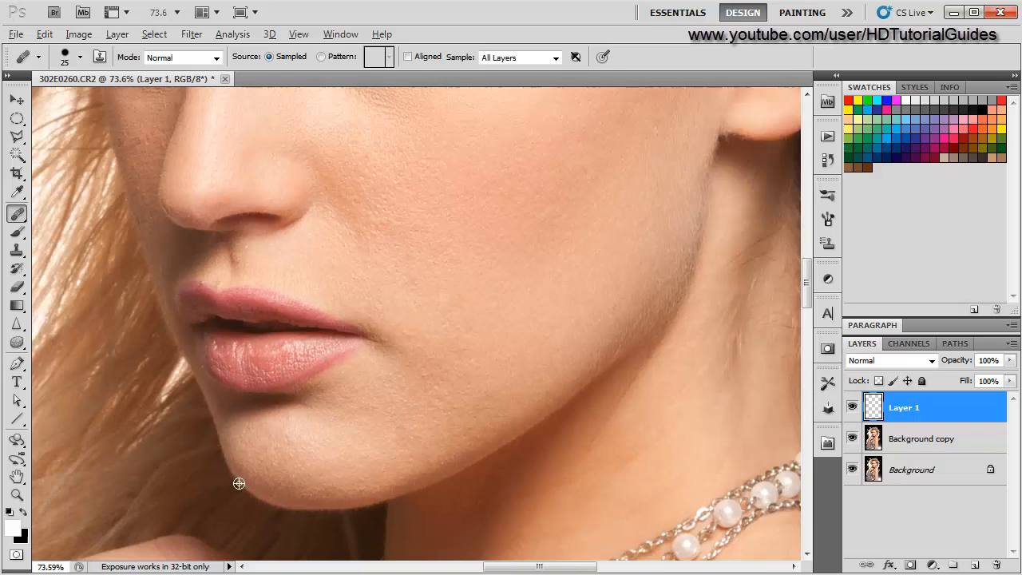
{"action": "scroll", "coordinate": [493, 244], "scroll_direction": "down", "scroll_amount": 5}
{"action": "scroll", "coordinate": [555, 423], "scroll_direction": "down", "scroll_amount": 4}
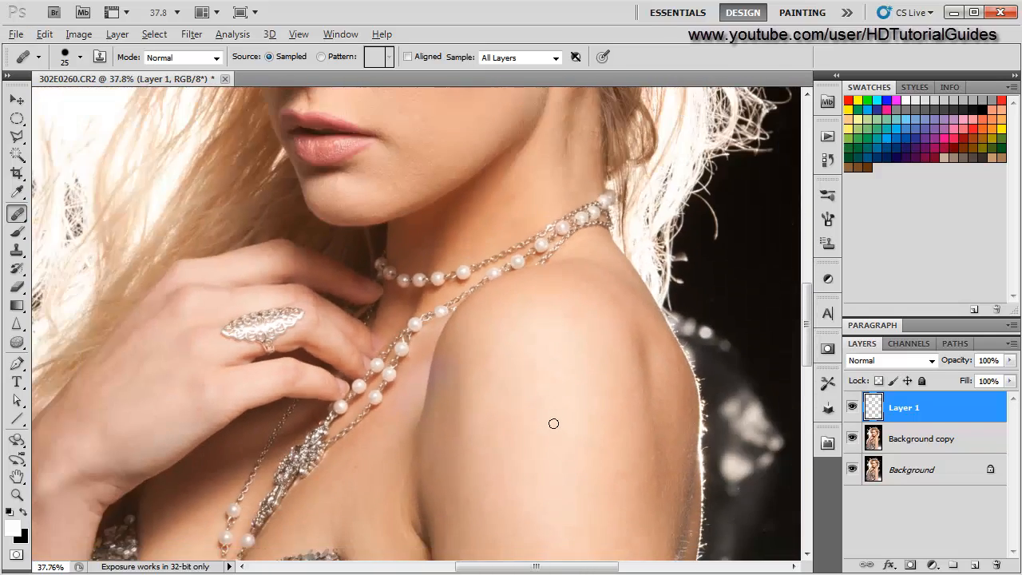
{"action": "scroll", "coordinate": [511, 380], "scroll_direction": "up", "scroll_amount": 5}
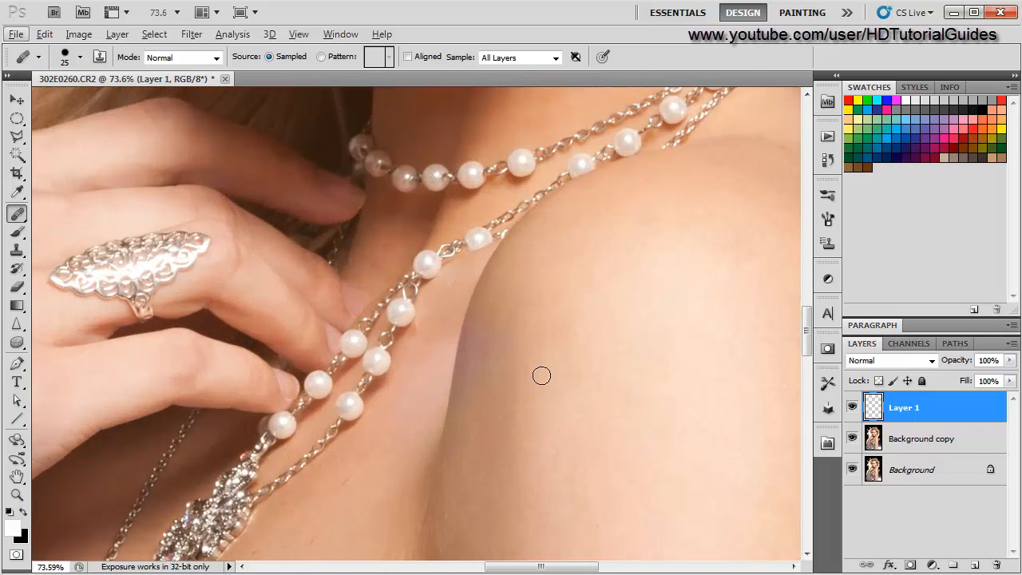
{"action": "key", "text": "bracketright"}
{"action": "left_click", "coordinate": [567, 409], "text": "alt"}
- Switch to the Patch Tool and outline a blotchy area on the outer upper arm
{"action": "scroll", "coordinate": [545, 347], "scroll_direction": "down", "scroll_amount": 3}
{"action": "left_click_drag", "start_coordinate": [627, 438], "coordinate": [444, 304]}
{"action": "mouse_move", "coordinate": [469, 465]}
{"action": "left_mouse_down"}
{"action": "mouse_move", "coordinate": [357, 354]}
{"action": "mouse_move", "coordinate": [340, 205]}
{"action": "left_mouse_up"}
{"action": "scroll", "coordinate": [286, 363], "scroll_direction": "up", "scroll_amount": 3}
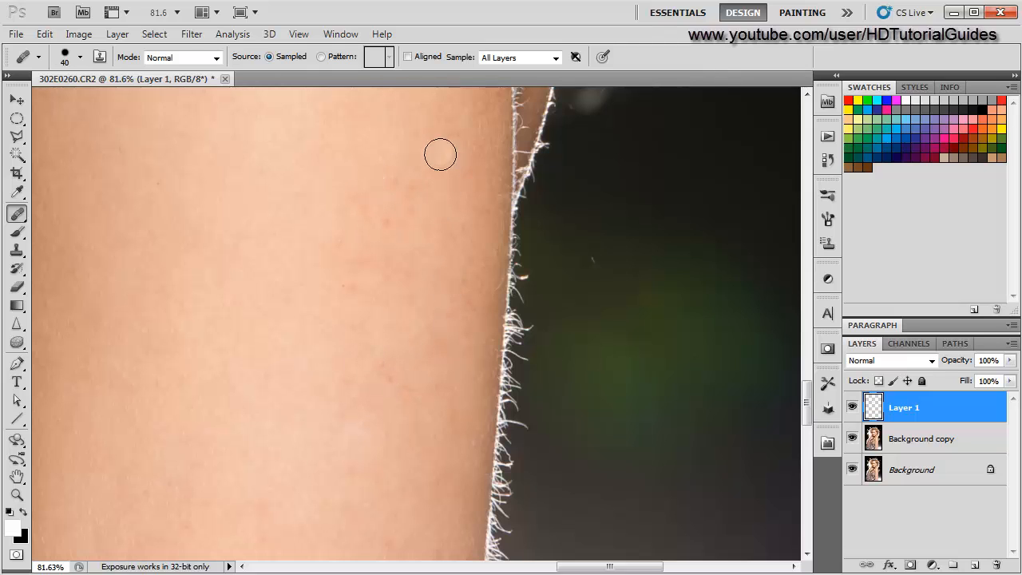
{"action": "scroll", "coordinate": [349, 427], "scroll_direction": "down", "scroll_amount": 2}
{"action": "left_click_drag", "start_coordinate": [314, 456], "coordinate": [274, 428]}
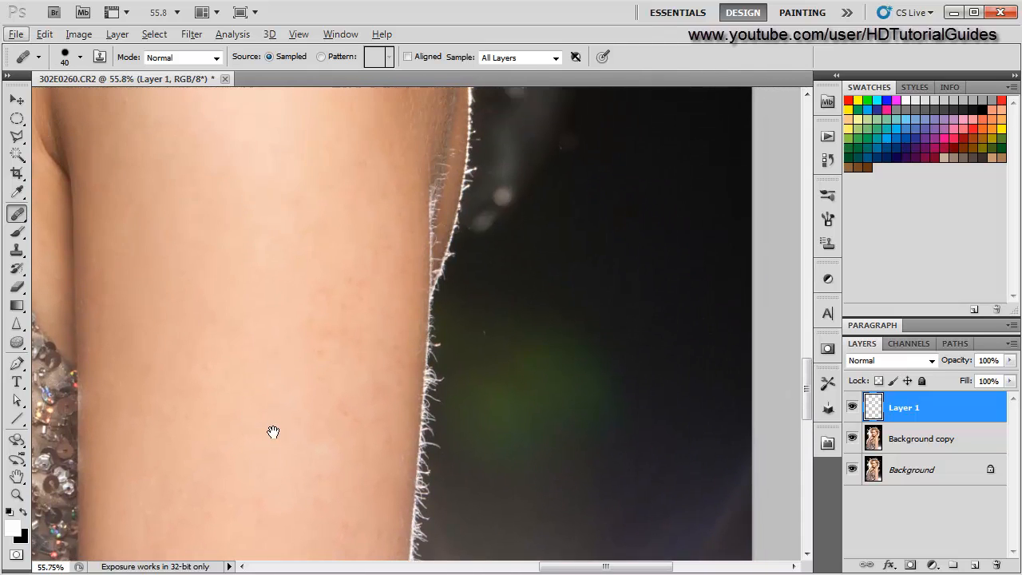
{"action": "right_click", "coordinate": [14, 214]}
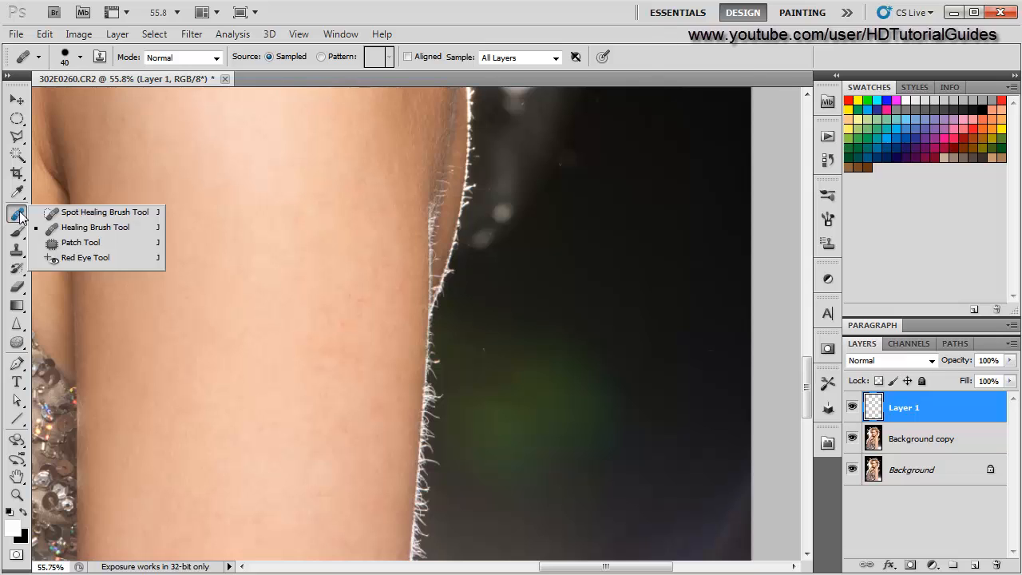
{"action": "left_click", "coordinate": [76, 246]}
{"action": "scroll", "coordinate": [345, 407], "scroll_direction": "up", "scroll_amount": 1}
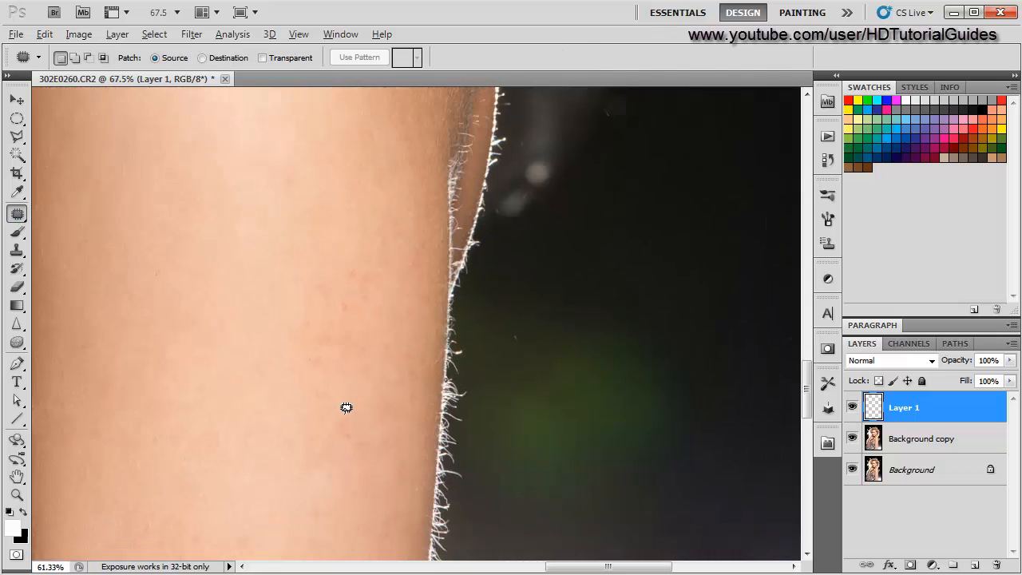
{"action": "mouse_move", "coordinate": [312, 382]}
{"action": "left_mouse_down"}
{"action": "mouse_move", "coordinate": [306, 290]}
{"action": "mouse_move", "coordinate": [344, 270]}
{"action": "left_mouse_up"}
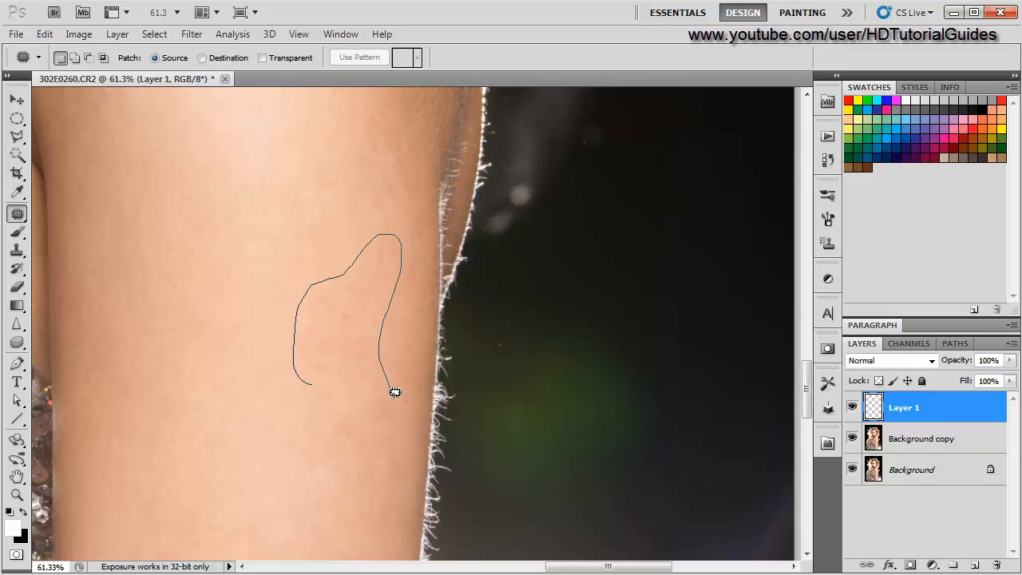
{"action": "mouse_move", "coordinate": [406, 478]}
{"action": "left_mouse_down"}
{"action": "mouse_move", "coordinate": [368, 466]}
{"action": "mouse_move", "coordinate": [317, 419]}
{"action": "left_mouse_up"}
{"action": "left_click_drag", "start_coordinate": [313, 379], "coordinate": [313, 380]}
{"action": "key", "text": "space"}
{"action": "left_click_drag", "start_coordinate": [230, 431], "coordinate": [357, 396]}
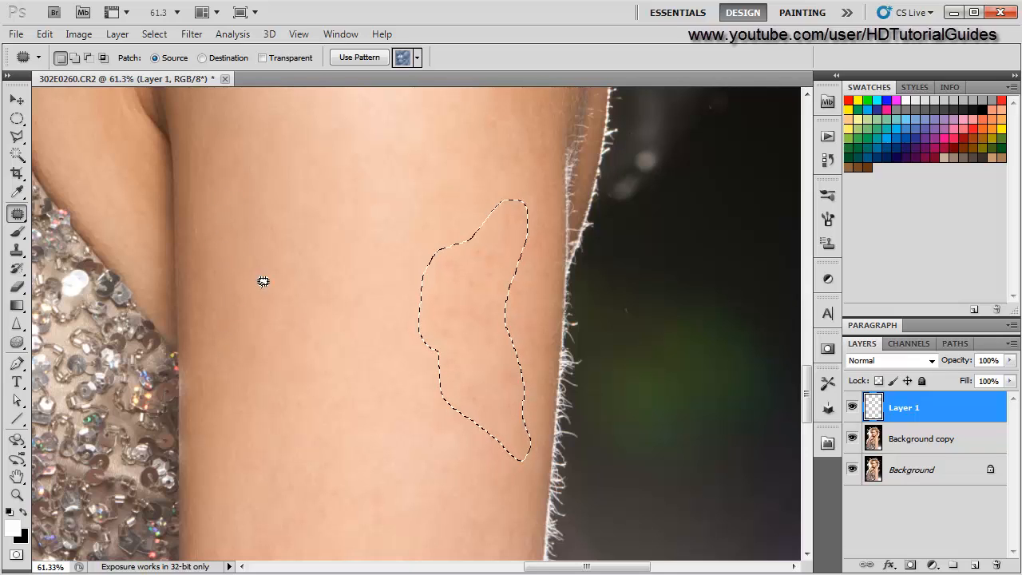
- Patch the outlined outer-arm area on the Background copy layer, then undo the patch
{"action": "left_click_drag", "start_coordinate": [468, 336], "coordinate": [463, 335]}
{"action": "left_click", "coordinate": [575, 295]}
{"action": "left_click", "coordinate": [914, 438]}
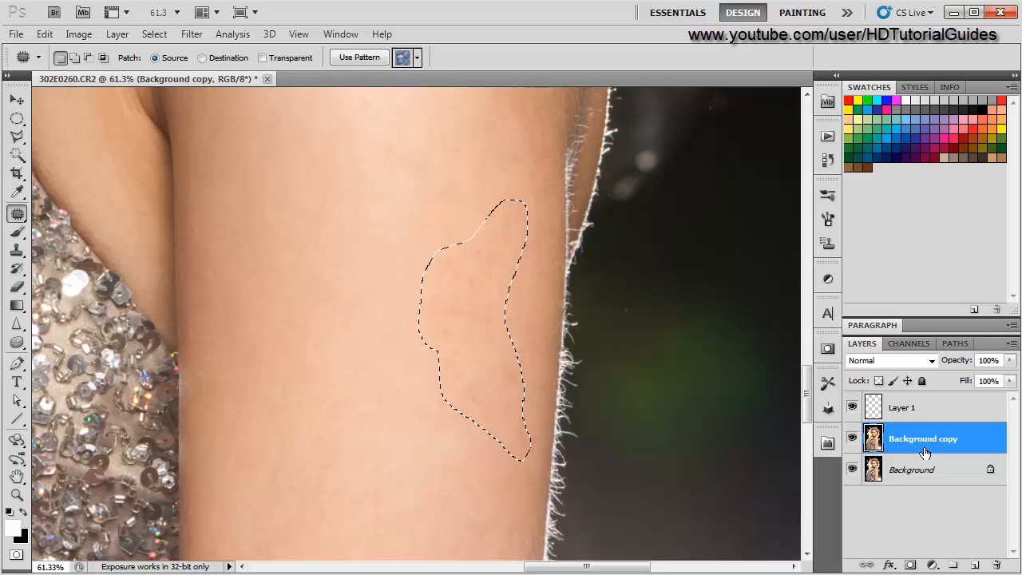
{"action": "left_click_drag", "start_coordinate": [479, 344], "coordinate": [244, 281]}
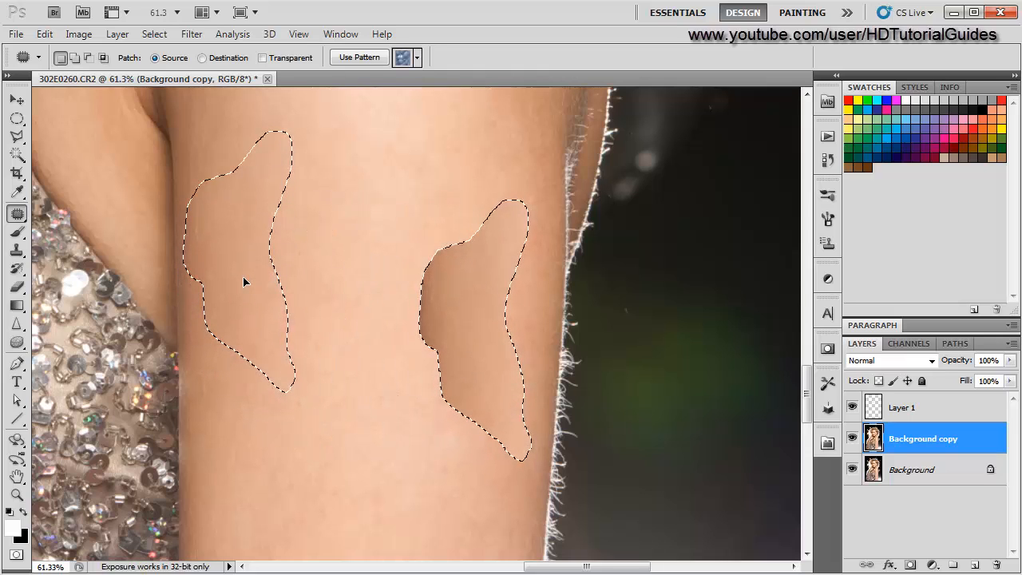
{"action": "key", "text": "ctrl+d"}
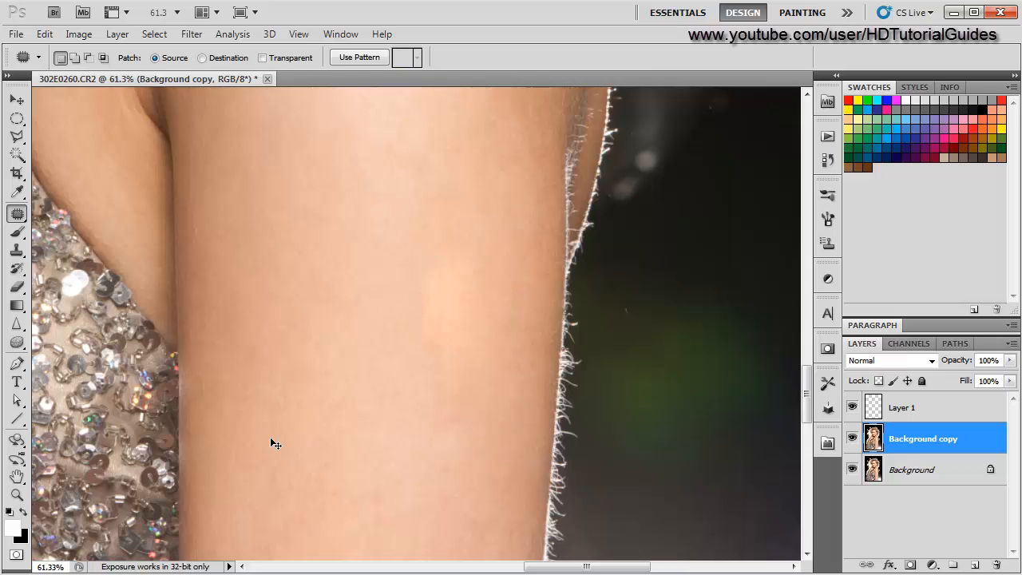
{"action": "scroll", "coordinate": [416, 440], "scroll_direction": "down", "scroll_amount": 3}
{"action": "scroll", "coordinate": [416, 440], "scroll_direction": "up", "scroll_amount": 3}
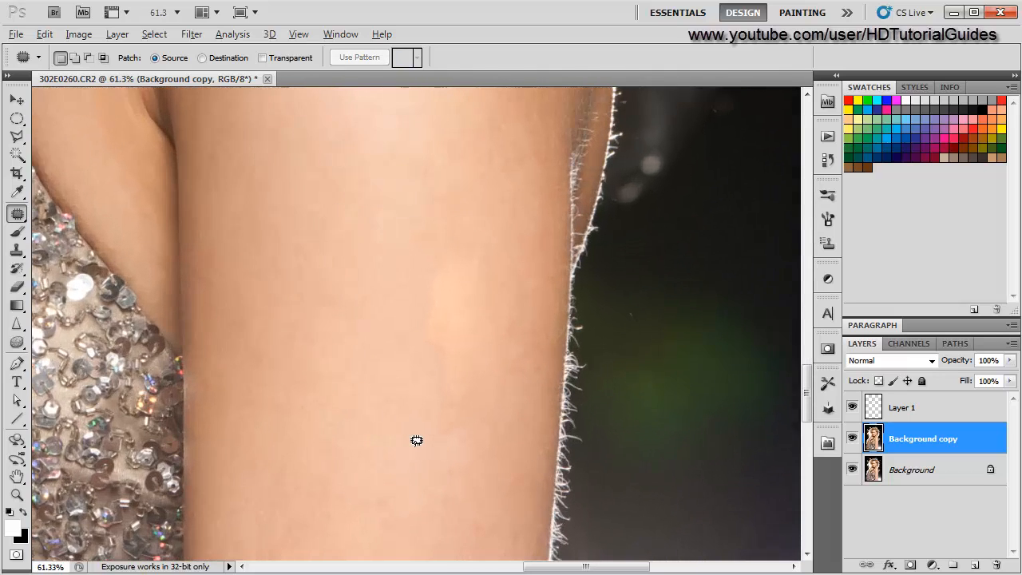
{"action": "key", "text": "ctrl+z"}
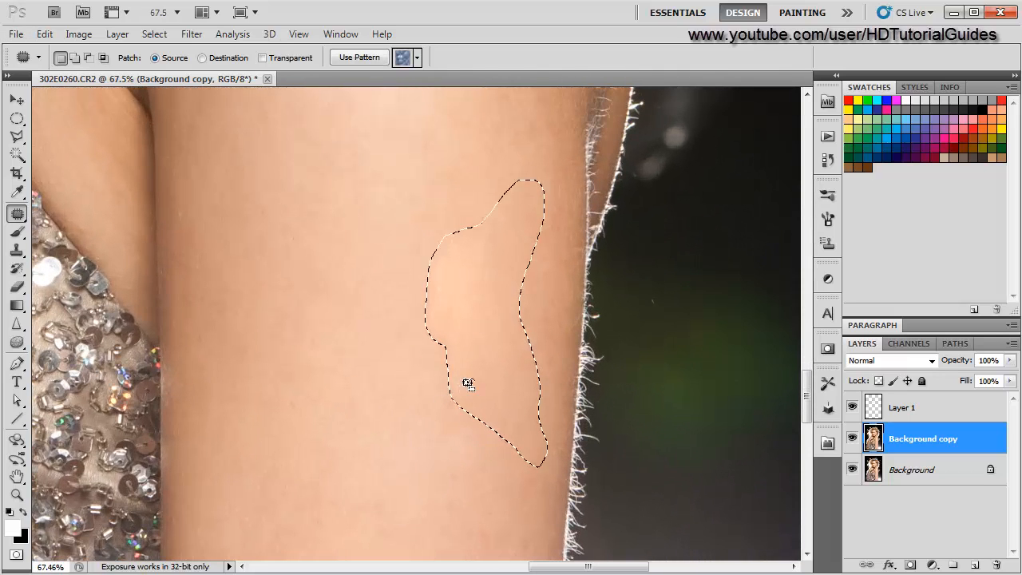
{"action": "key", "text": "ctrl+alt+z"}
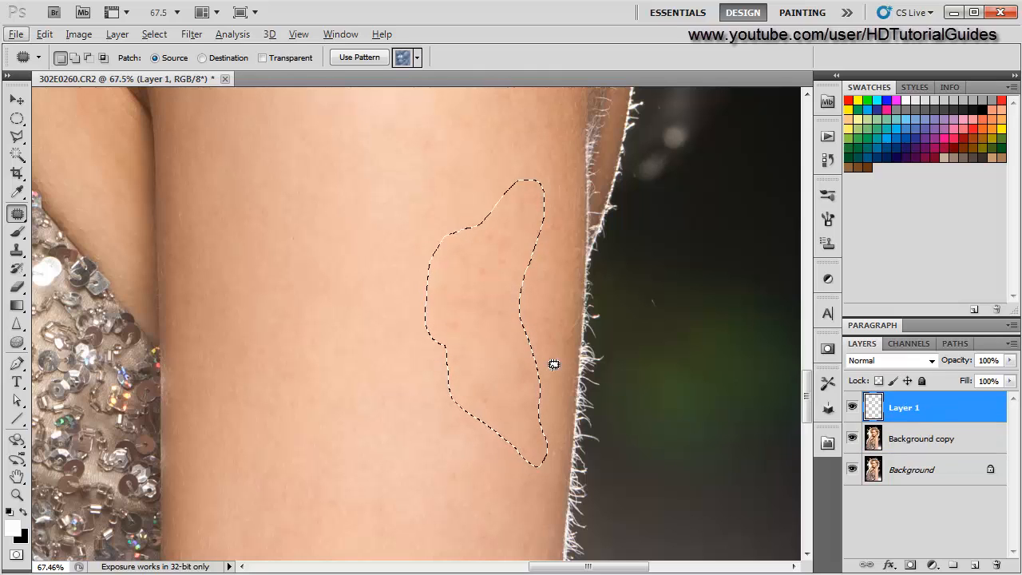
- Select the Background copy layer, drag the outlined arm area onto clean skin to patch it, and deselect
{"action": "left_click", "coordinate": [947, 441]}
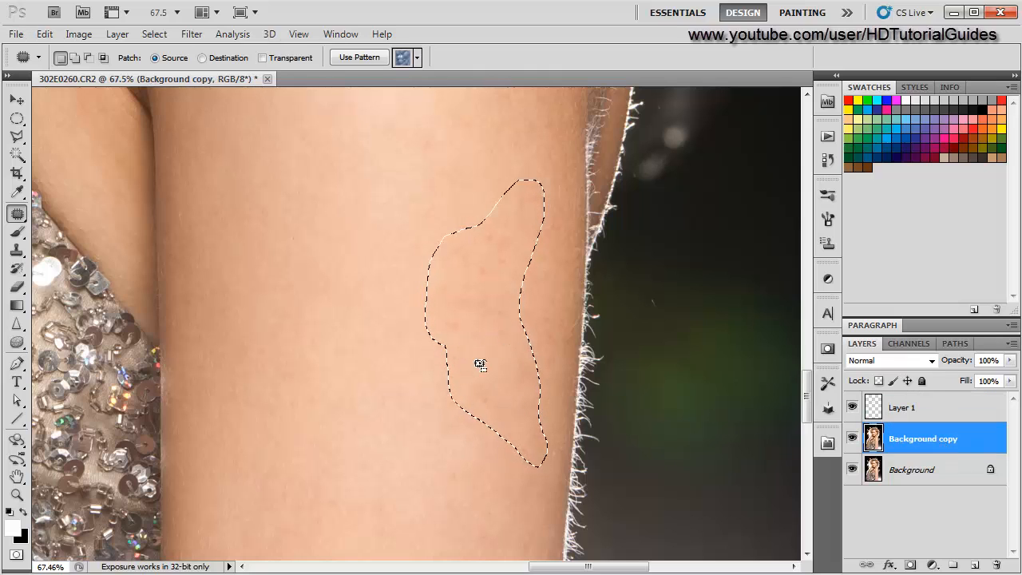
{"action": "left_click_drag", "start_coordinate": [519, 330], "coordinate": [258, 279]}
{"action": "key", "text": "ctrl+d"}
{"action": "scroll", "coordinate": [261, 461], "scroll_direction": "down", "scroll_amount": 3}
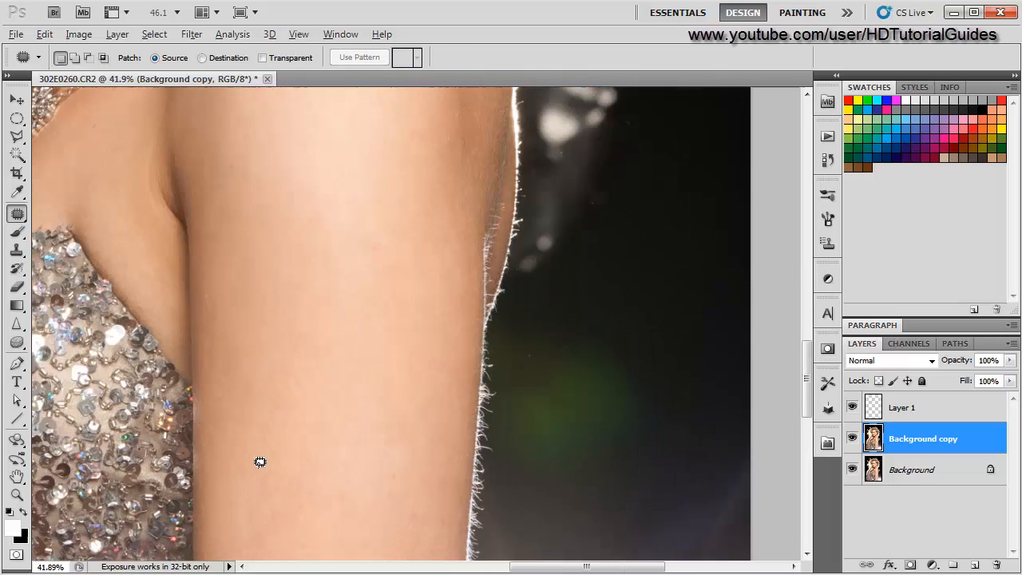
{"action": "scroll", "coordinate": [380, 451], "scroll_direction": "up", "scroll_amount": 3}
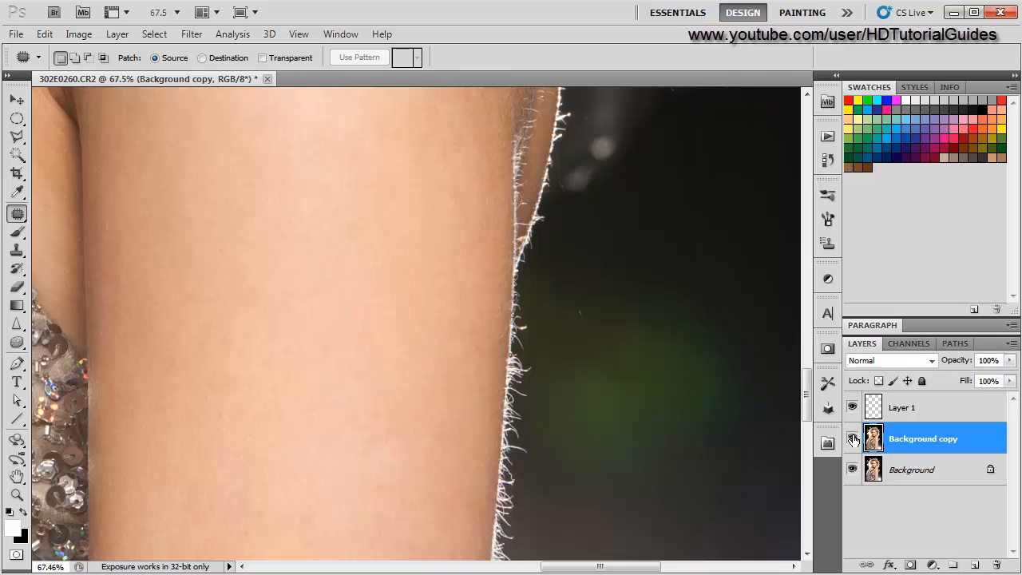
- Outline a small patch near the outer edge of the lower arm and patch it from the skin to its left
{"action": "scroll", "coordinate": [428, 479], "scroll_direction": "down", "scroll_amount": 2}
{"action": "scroll", "coordinate": [429, 478], "scroll_direction": "down", "scroll_amount": 5}
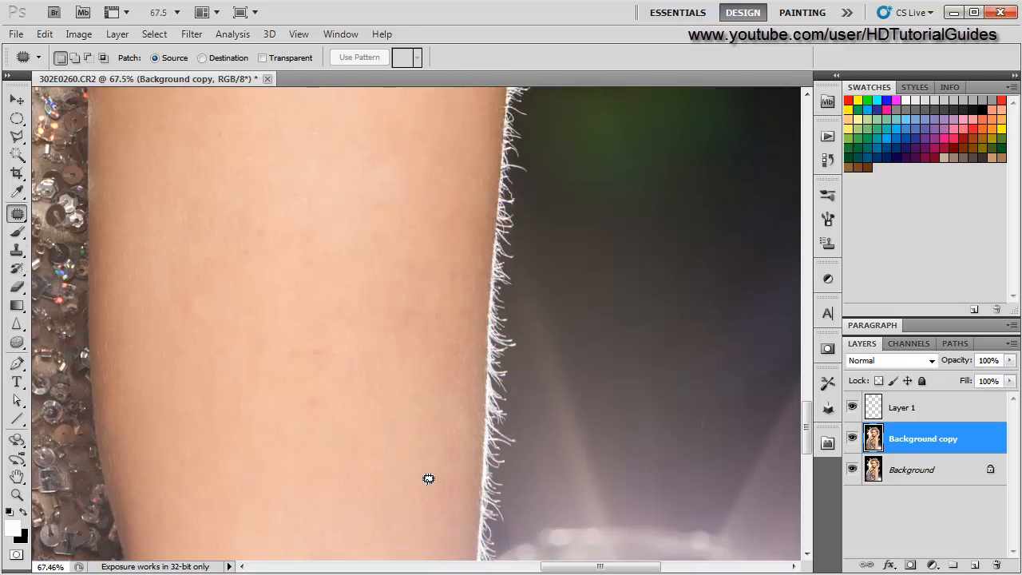
{"action": "scroll", "coordinate": [428, 478], "scroll_direction": "down", "scroll_amount": 2, "text": "alt"}
{"action": "scroll", "coordinate": [429, 478], "scroll_direction": "down", "scroll_amount": 1, "text": "alt"}
{"action": "scroll", "coordinate": [429, 479], "scroll_direction": "up", "scroll_amount": 3, "text": "alt"}
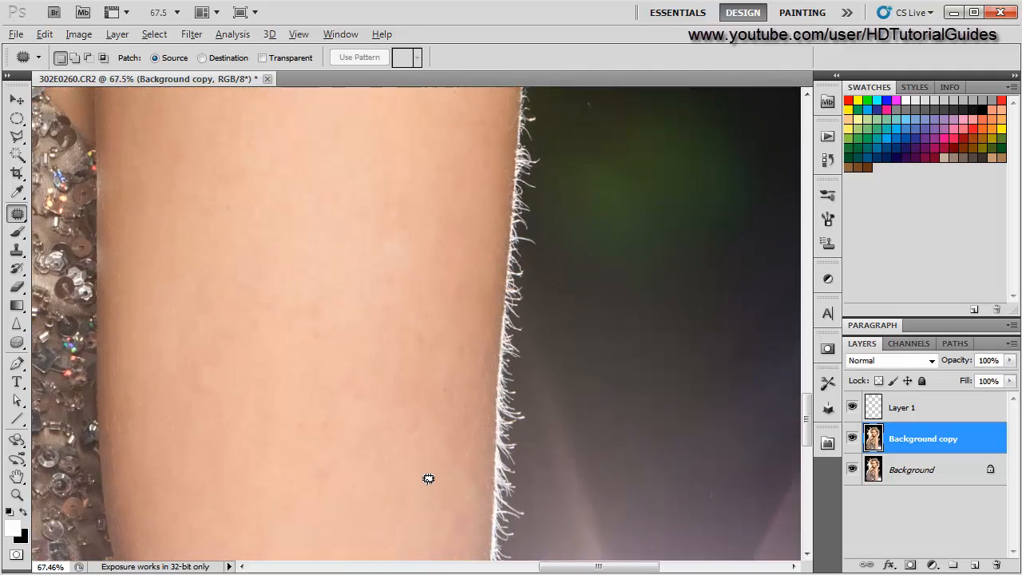
{"action": "scroll", "coordinate": [429, 478], "scroll_direction": "down", "scroll_amount": 1, "text": "alt"}
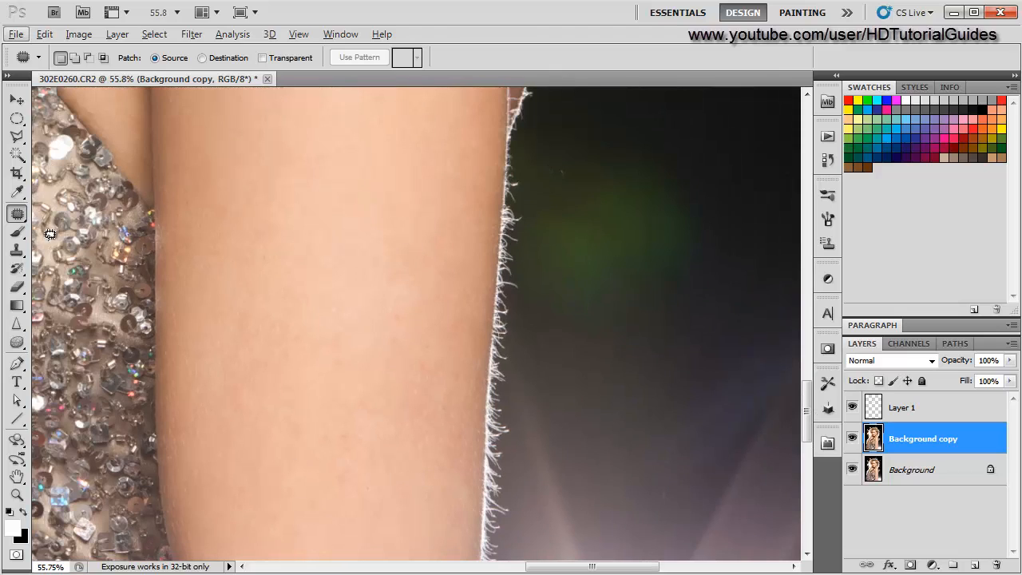
{"action": "left_click_drag", "start_coordinate": [438, 373], "coordinate": [436, 371]}
{"action": "mouse_move", "coordinate": [462, 466]}
{"action": "left_mouse_down"}
{"action": "mouse_move", "coordinate": [436, 480]}
{"action": "mouse_move", "coordinate": [416, 462]}
{"action": "mouse_move", "coordinate": [420, 434]}
{"action": "left_mouse_up"}
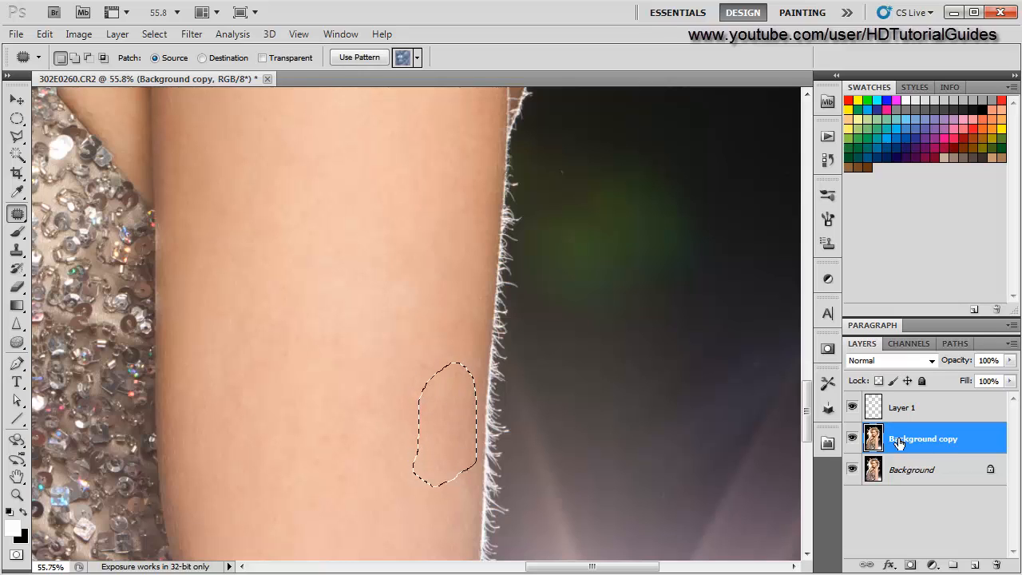
{"action": "left_click_drag", "start_coordinate": [457, 434], "coordinate": [237, 436]}
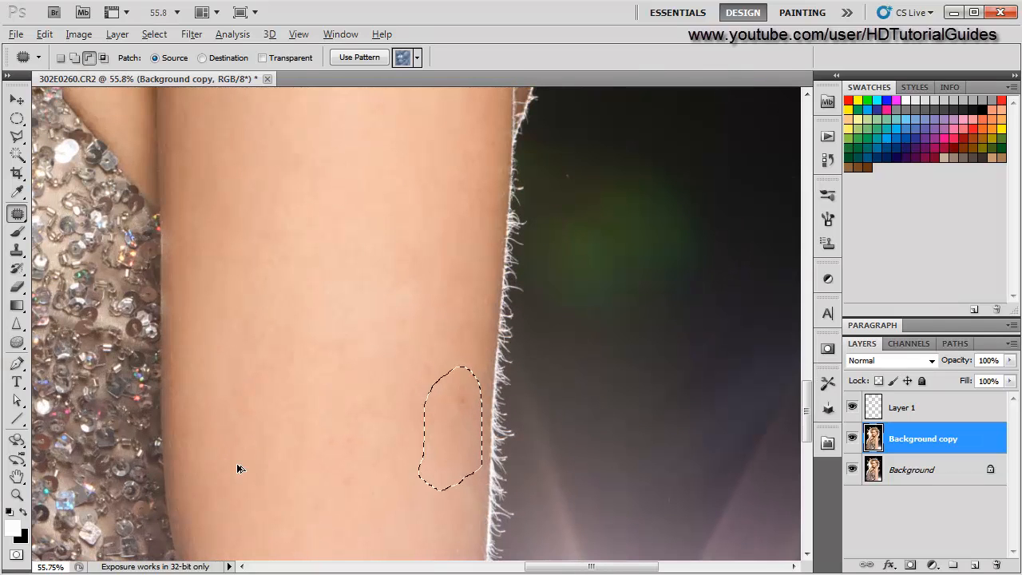
{"action": "key", "text": "ctrl+z"}
{"action": "left_click_drag", "start_coordinate": [469, 457], "coordinate": [253, 435]}
{"action": "scroll", "coordinate": [270, 490], "scroll_direction": "down", "scroll_amount": 2, "text": "alt"}
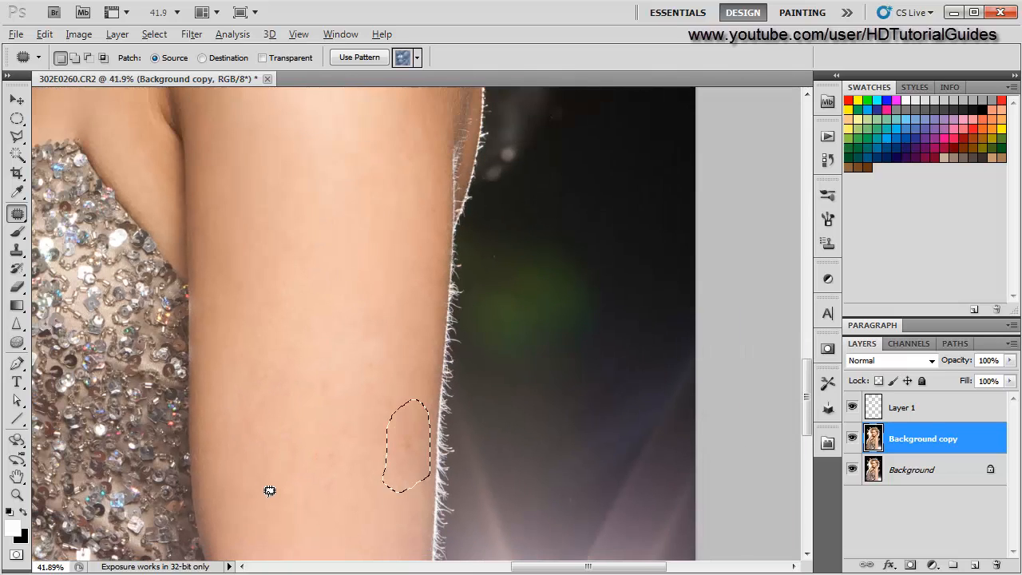
{"action": "scroll", "coordinate": [270, 490], "scroll_direction": "up", "scroll_amount": 2, "text": "alt"}
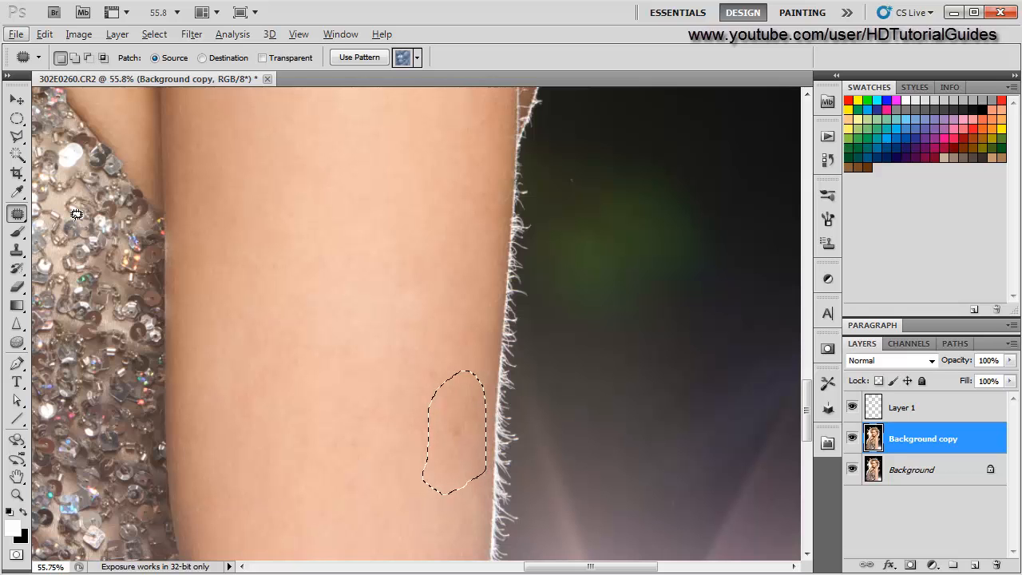
- Switch to the Healing Brush Tool, sample clean skin and heal small spots on the outer arm
{"action": "left_click", "coordinate": [16, 100]}
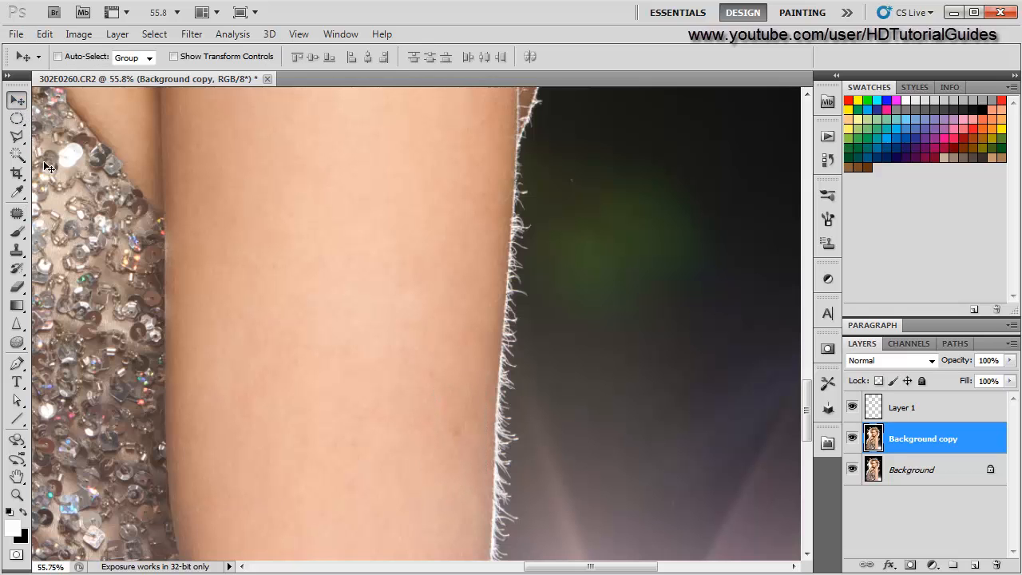
{"action": "scroll", "coordinate": [490, 461], "scroll_direction": "down", "scroll_amount": 1, "text": "alt"}
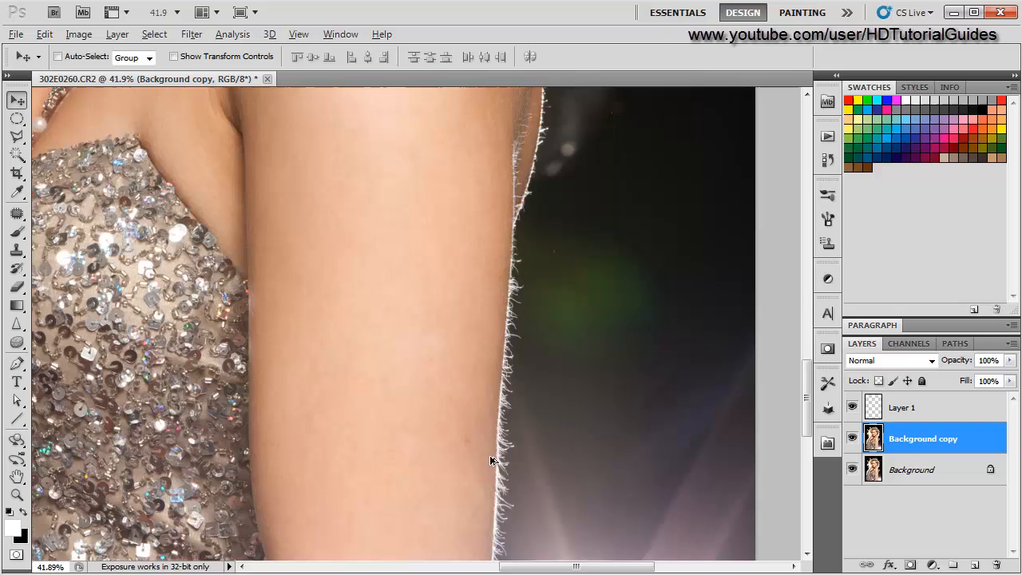
{"action": "left_click_drag", "start_coordinate": [395, 440], "coordinate": [319, 280]}
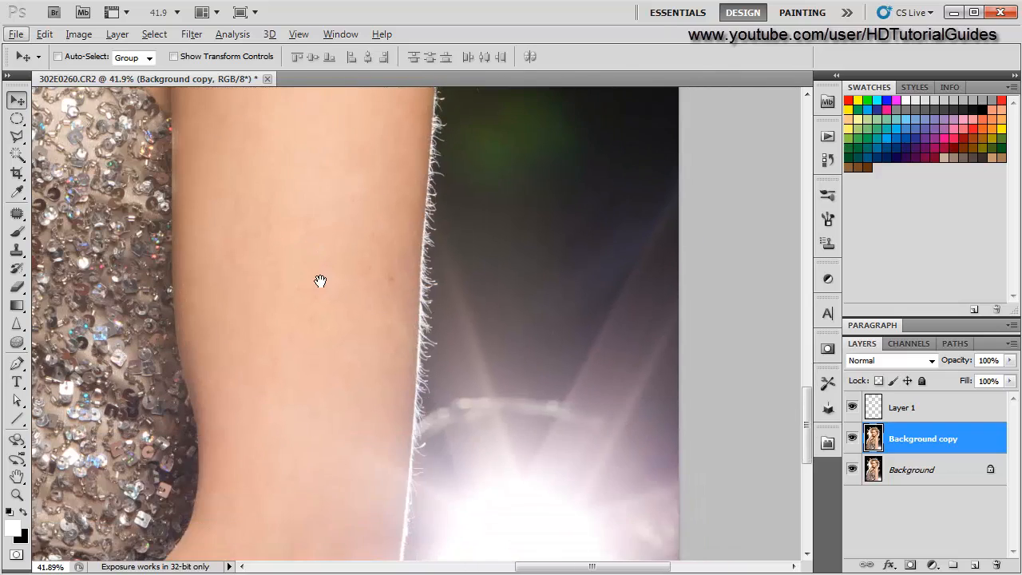
{"action": "left_click_drag", "start_coordinate": [466, 260], "coordinate": [490, 413]}
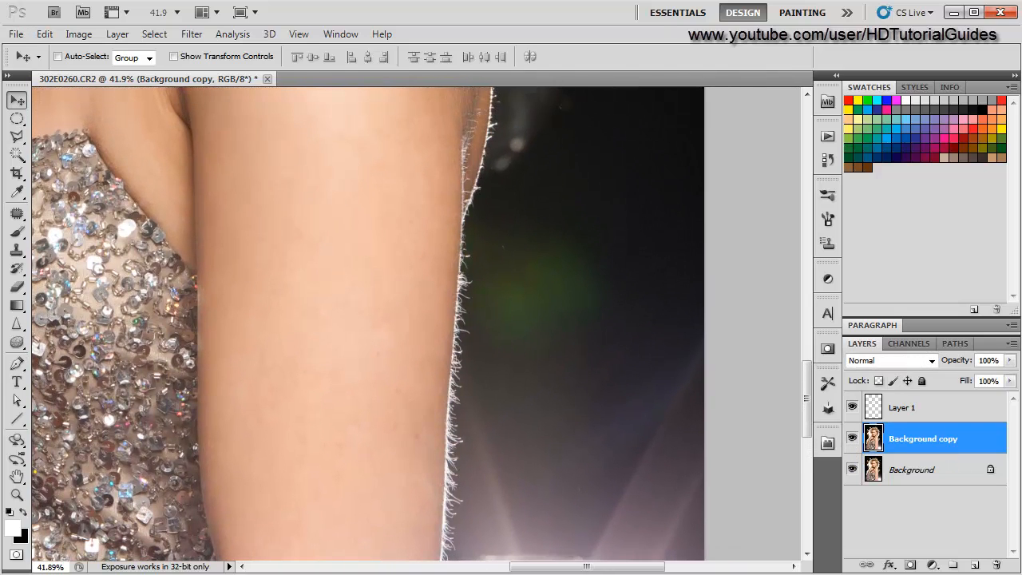
{"action": "left_click", "coordinate": [17, 213]}
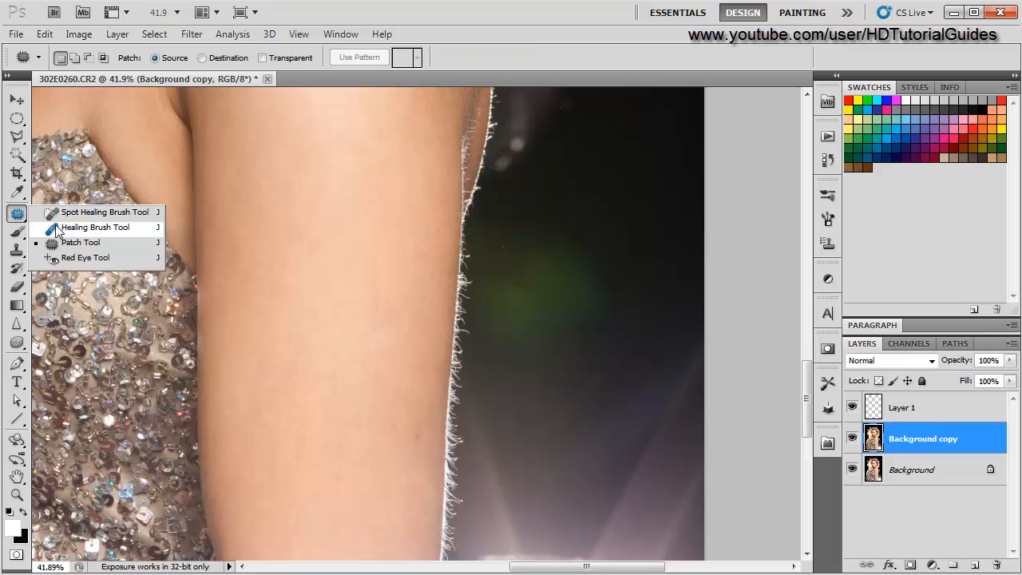
{"action": "left_click", "coordinate": [80, 229]}
{"action": "scroll", "coordinate": [406, 415], "scroll_direction": "up", "scroll_amount": 5}
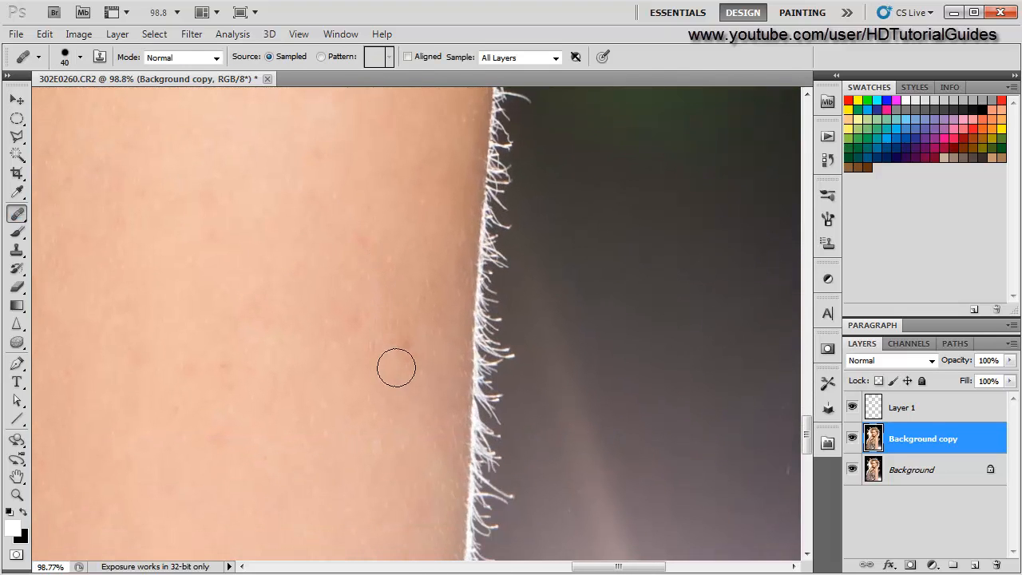
{"action": "scroll", "coordinate": [388, 424], "scroll_direction": "down", "scroll_amount": 4}
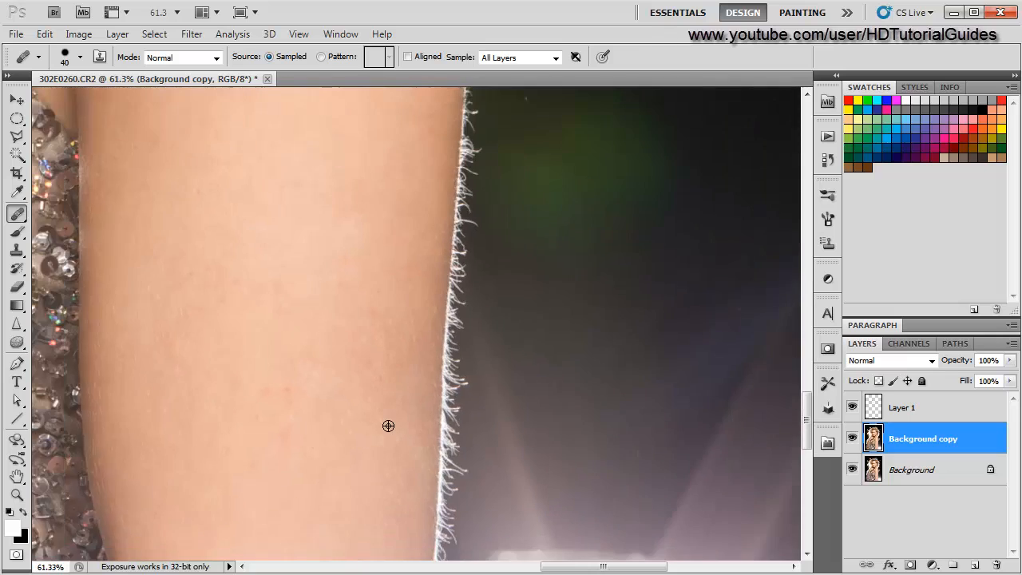
{"action": "scroll", "coordinate": [364, 395], "scroll_direction": "up", "scroll_amount": 3}
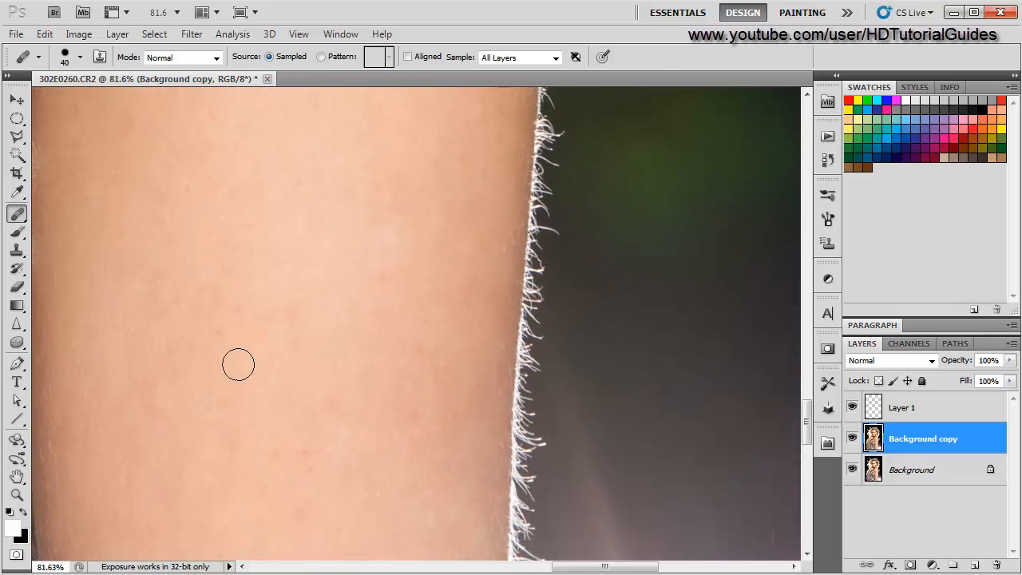
{"action": "left_click", "coordinate": [290, 247], "text": "alt"}
{"action": "left_click", "coordinate": [215, 382], "text": "alt"}
{"action": "left_click", "coordinate": [218, 333]}
- Heal further blemishes lower on the outer arm with Healing Brush strokes and clicks
{"action": "scroll", "coordinate": [135, 402], "scroll_direction": "down", "scroll_amount": 5}
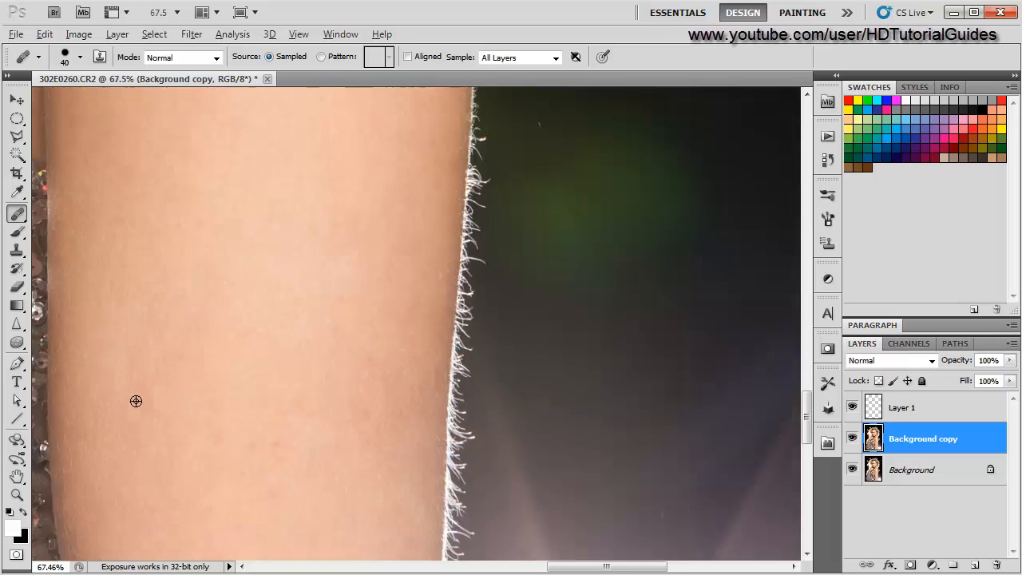
{"action": "left_click_drag", "start_coordinate": [119, 452], "coordinate": [121, 296]}
{"action": "scroll", "coordinate": [208, 359], "scroll_direction": "up", "scroll_amount": 4}
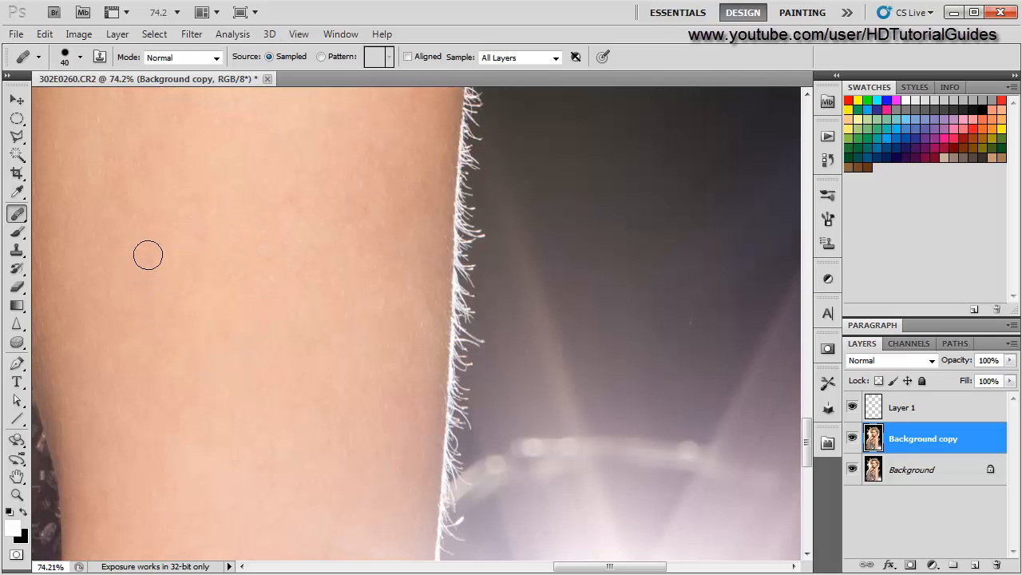
{"action": "scroll", "coordinate": [149, 445], "scroll_direction": "down", "scroll_amount": 4}
{"action": "scroll", "coordinate": [270, 393], "scroll_direction": "up", "scroll_amount": 5}
{"action": "left_click_drag", "start_coordinate": [287, 274], "coordinate": [241, 410]}
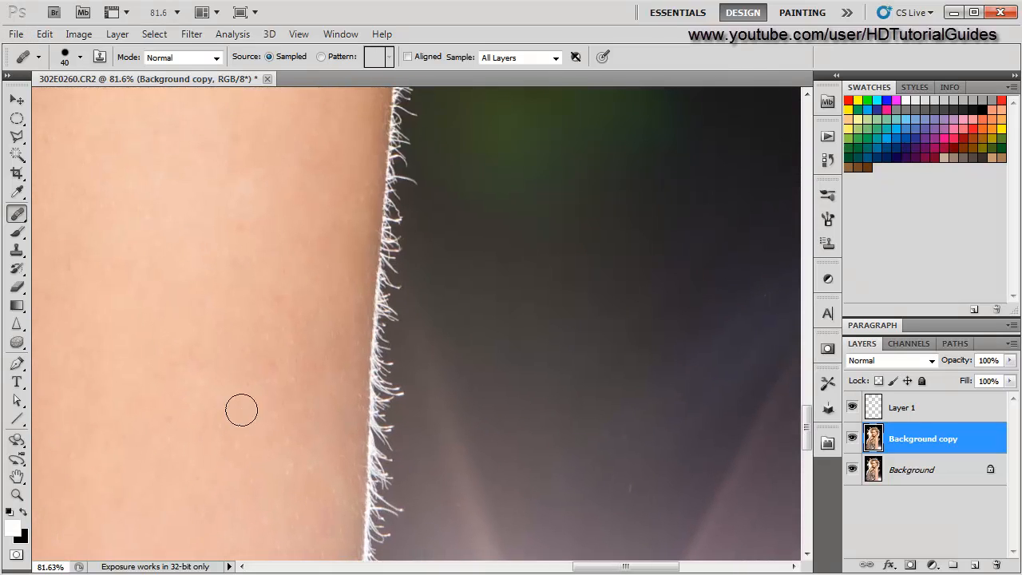
{"action": "left_click", "coordinate": [233, 303], "text": "alt"}
{"action": "left_click", "coordinate": [242, 190], "text": "alt"}
{"action": "left_click", "coordinate": [242, 228]}
{"action": "mouse_move", "coordinate": [261, 370]}
{"action": "left_mouse_down"}
{"action": "mouse_move", "coordinate": [288, 255]}
{"action": "mouse_move", "coordinate": [314, 246]}
{"action": "mouse_move", "coordinate": [312, 277]}
{"action": "left_mouse_up"}
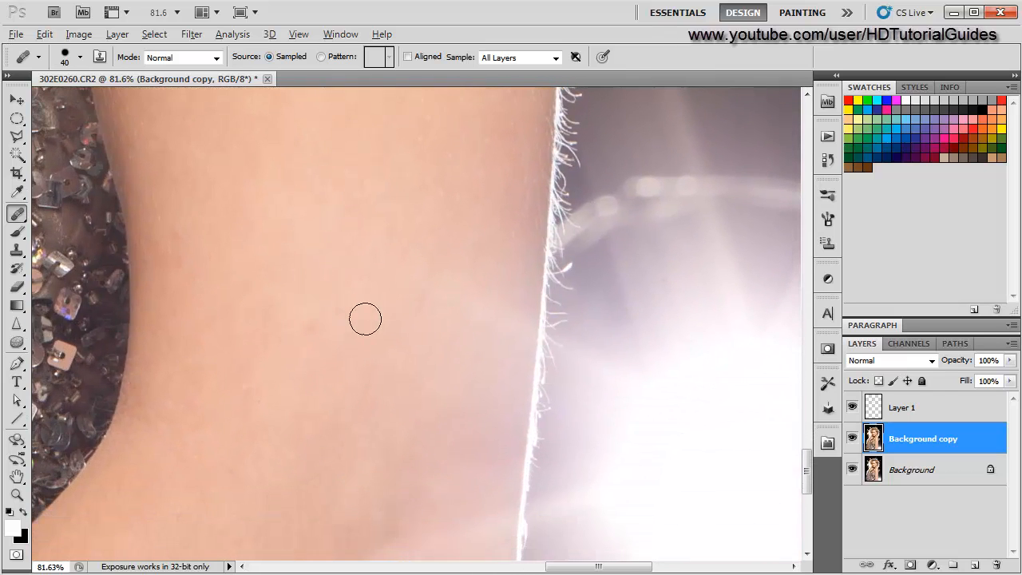
- Resample clean skin and heal marks on the upper arm near the armpit with the Healing Brush
{"action": "key", "text": "alt"}
{"action": "key", "text": "alt"}
{"action": "left_click", "coordinate": [230, 312]}
{"action": "key", "text": "space"}
{"action": "left_click_drag", "start_coordinate": [216, 456], "coordinate": [333, 264]}
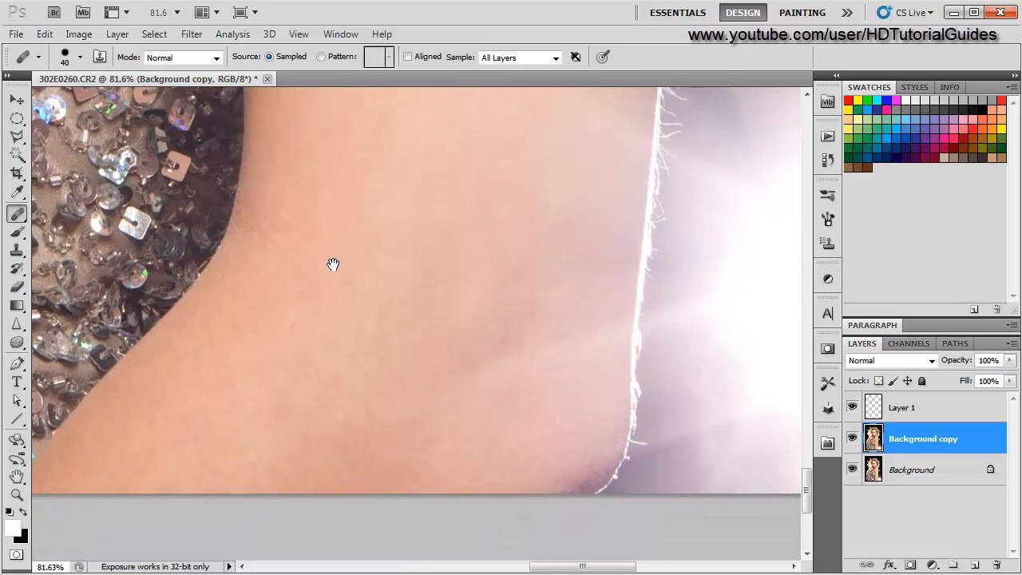
{"action": "key", "text": "space"}
{"action": "mouse_move", "coordinate": [432, 344]}
{"action": "left_mouse_down"}
{"action": "mouse_move", "coordinate": [321, 312]}
{"action": "mouse_move", "coordinate": [457, 314]}
{"action": "mouse_move", "coordinate": [529, 434]}
{"action": "mouse_move", "coordinate": [557, 424]}
{"action": "mouse_move", "coordinate": [479, 556]}
{"action": "left_mouse_up"}
{"action": "left_click_drag", "start_coordinate": [470, 403], "coordinate": [468, 519]}
{"action": "left_click_drag", "start_coordinate": [469, 316], "coordinate": [466, 399]}
{"action": "left_click", "coordinate": [490, 406], "text": "alt"}
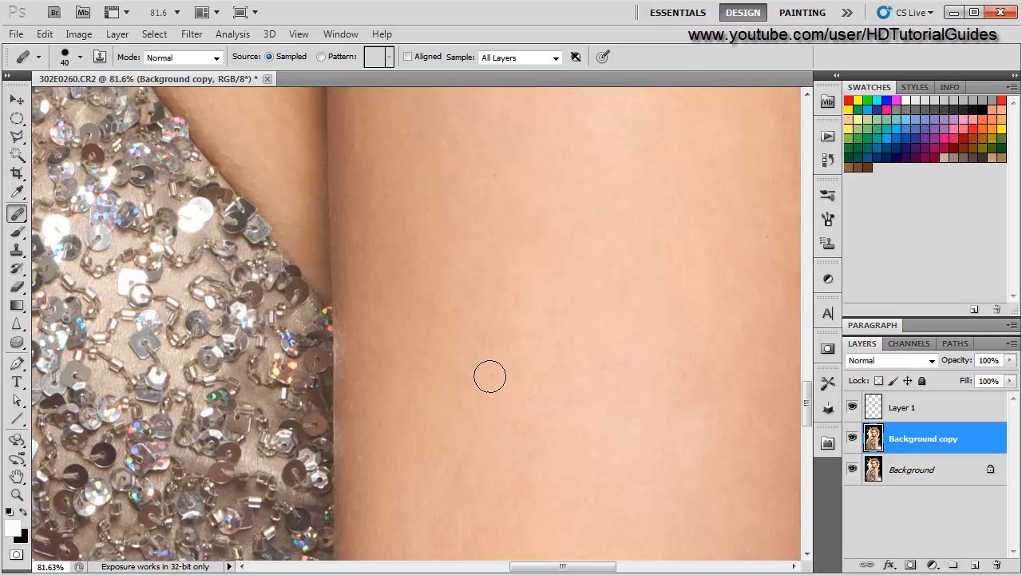
{"action": "left_click_drag", "start_coordinate": [462, 272], "coordinate": [486, 447]}
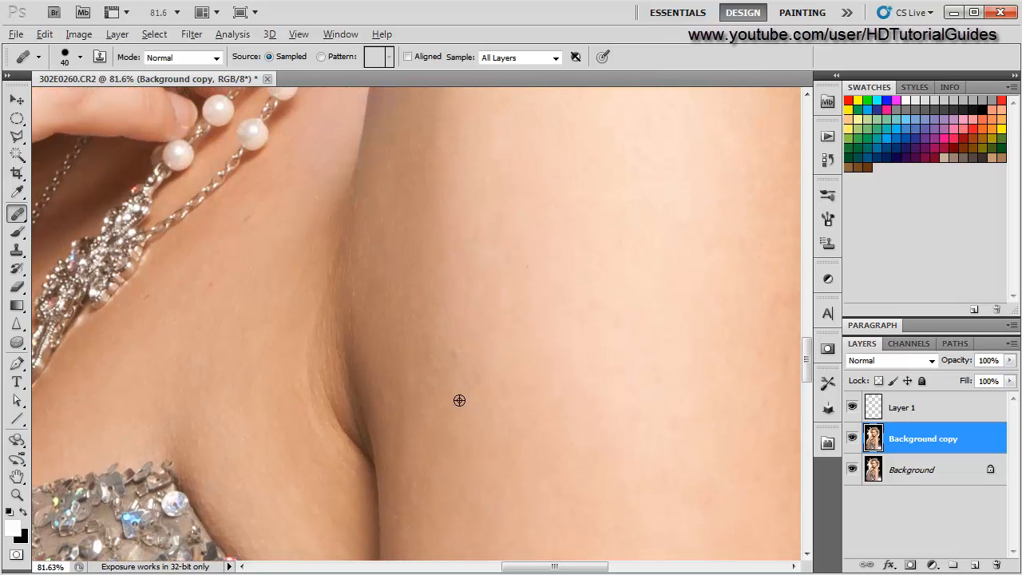
- Heal two spots on the inner upper arm beside the crease
{"action": "left_click", "coordinate": [450, 353]}
{"action": "left_click", "coordinate": [424, 395]}
{"action": "scroll", "coordinate": [359, 470], "scroll_direction": "down", "scroll_amount": 5}
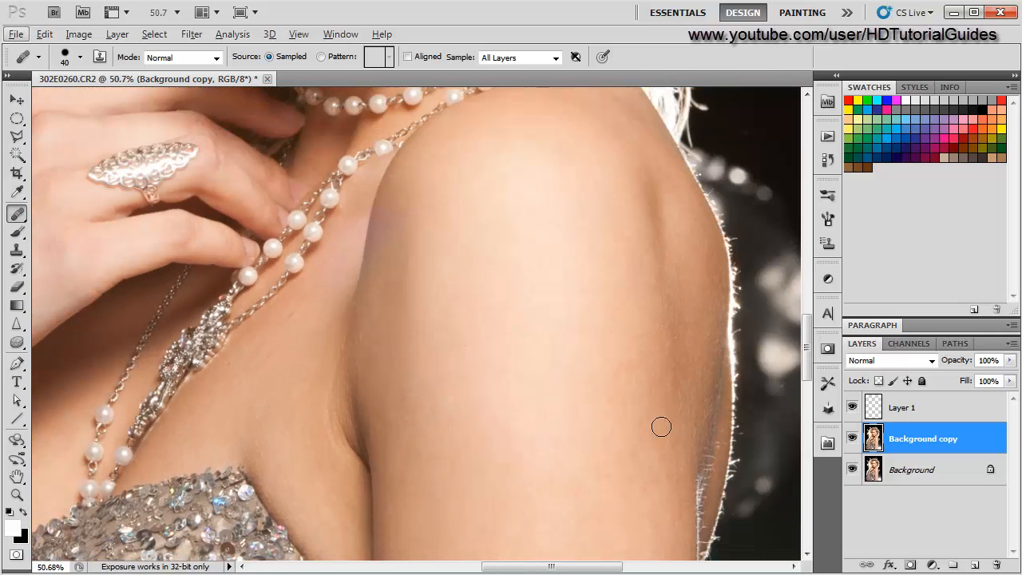
{"action": "scroll", "coordinate": [420, 413], "scroll_direction": "down", "scroll_amount": 4}
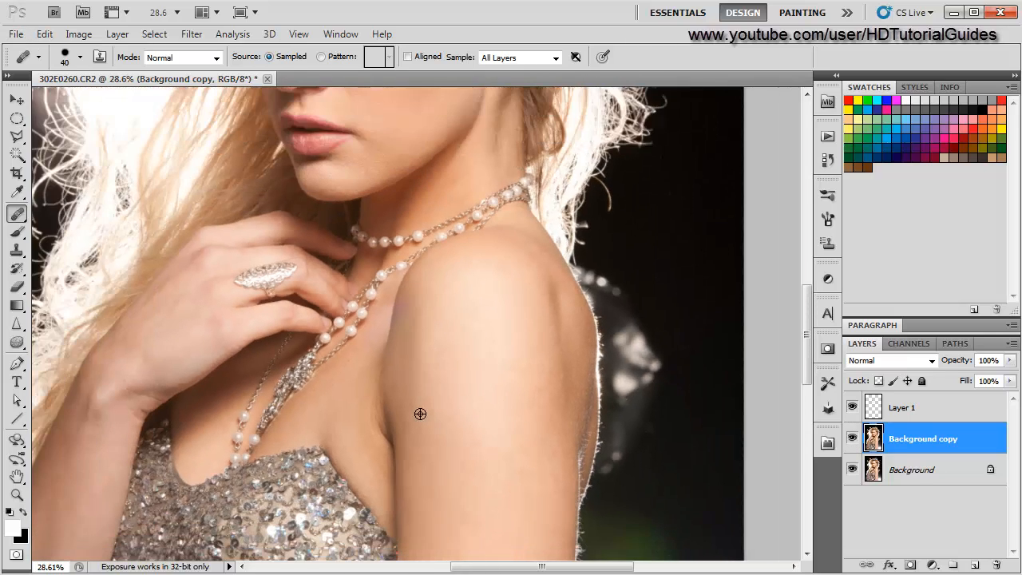
{"action": "scroll", "coordinate": [479, 413], "scroll_direction": "up", "scroll_amount": 5}
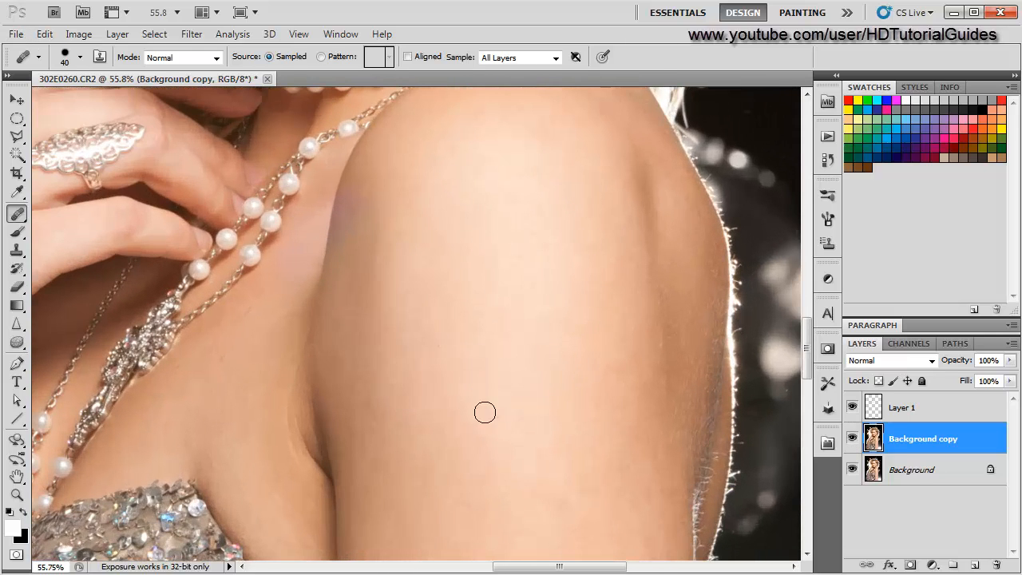
{"action": "scroll", "coordinate": [443, 474], "scroll_direction": "down", "scroll_amount": 3}
- Select the retouch layer and inspect the arm and shoulder for remaining blemishes
{"action": "left_click", "coordinate": [899, 408]}
{"action": "scroll", "coordinate": [388, 467], "scroll_direction": "down", "scroll_amount": 2}
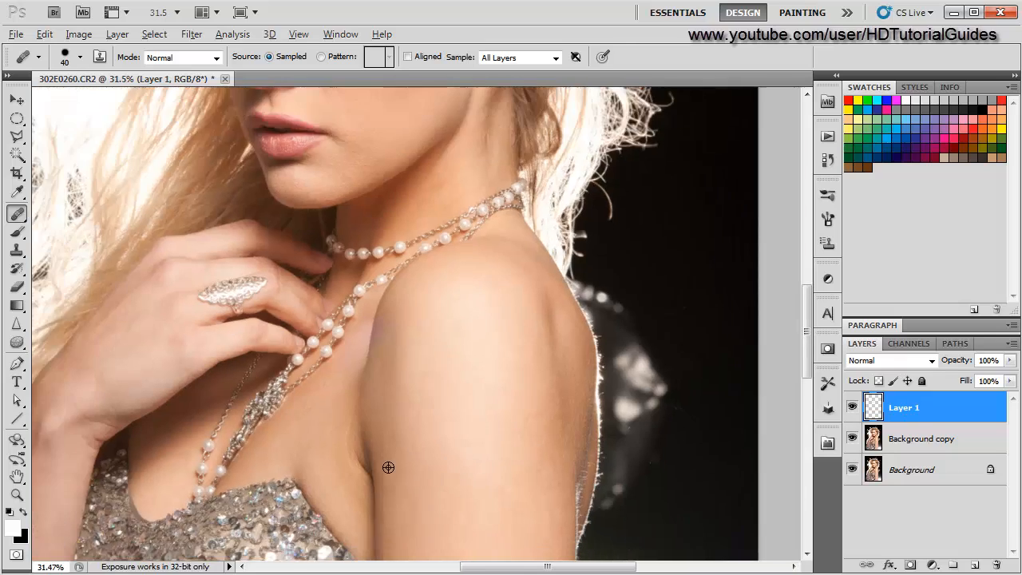
{"action": "scroll", "coordinate": [389, 467], "scroll_direction": "up", "scroll_amount": 4}
{"action": "left_click_drag", "start_coordinate": [318, 462], "coordinate": [586, 368]}
{"action": "left_click_drag", "start_coordinate": [340, 383], "coordinate": [245, 521]}
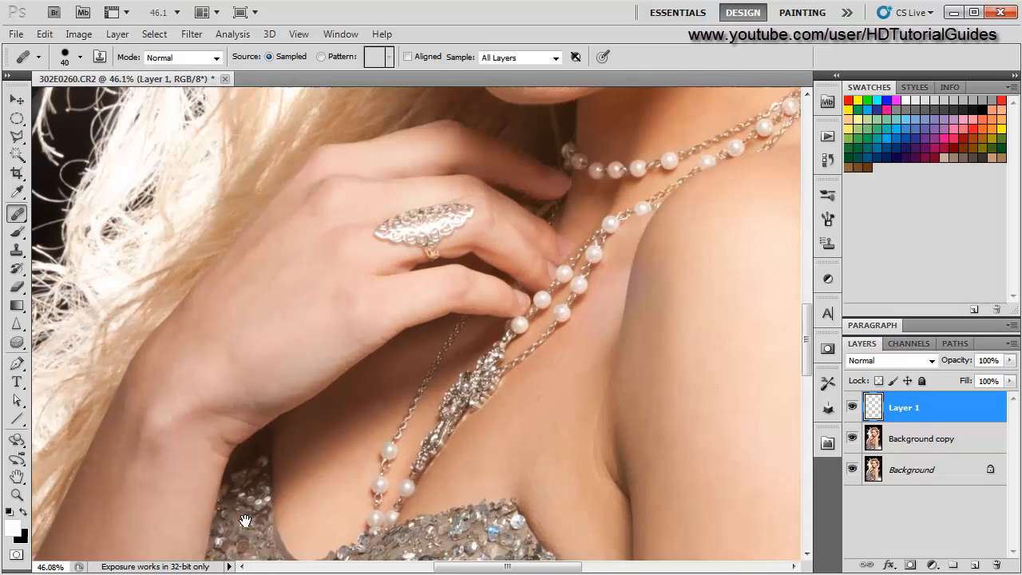
{"action": "left_click_drag", "start_coordinate": [588, 354], "coordinate": [420, 436]}
{"action": "left_click_drag", "start_coordinate": [463, 551], "coordinate": [365, 372]}
{"action": "scroll", "coordinate": [333, 484], "scroll_direction": "up", "scroll_amount": 4}
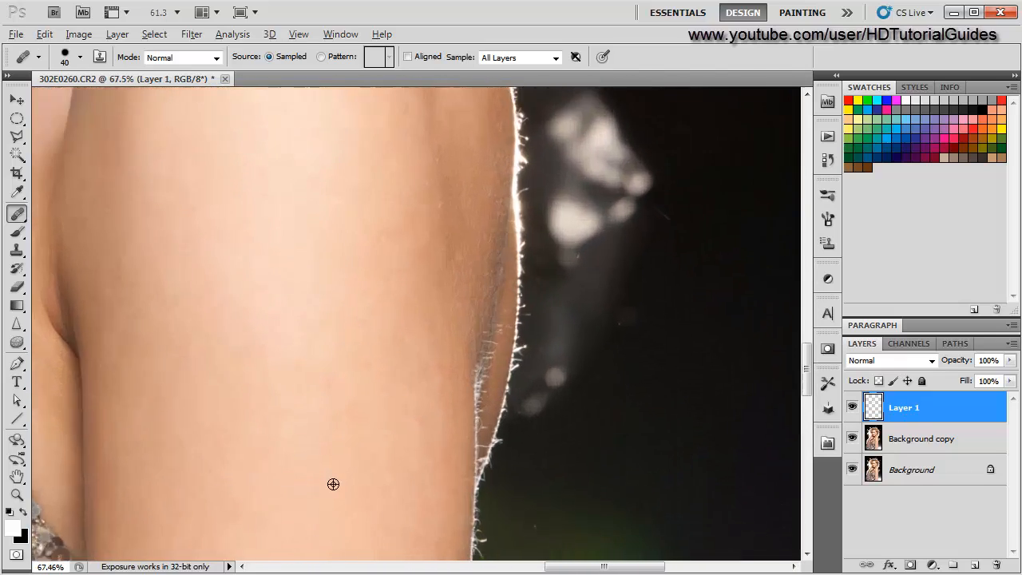
{"action": "scroll", "coordinate": [333, 484], "scroll_direction": "up", "scroll_amount": 1}
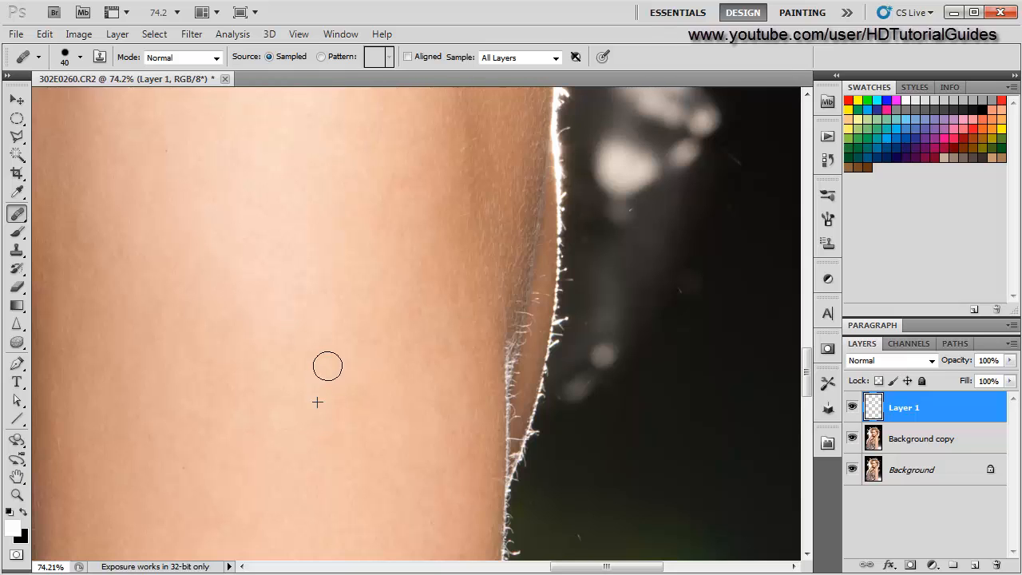
{"action": "scroll", "coordinate": [243, 475], "scroll_direction": "down", "scroll_amount": 4}
{"action": "scroll", "coordinate": [244, 475], "scroll_direction": "up", "scroll_amount": 3}
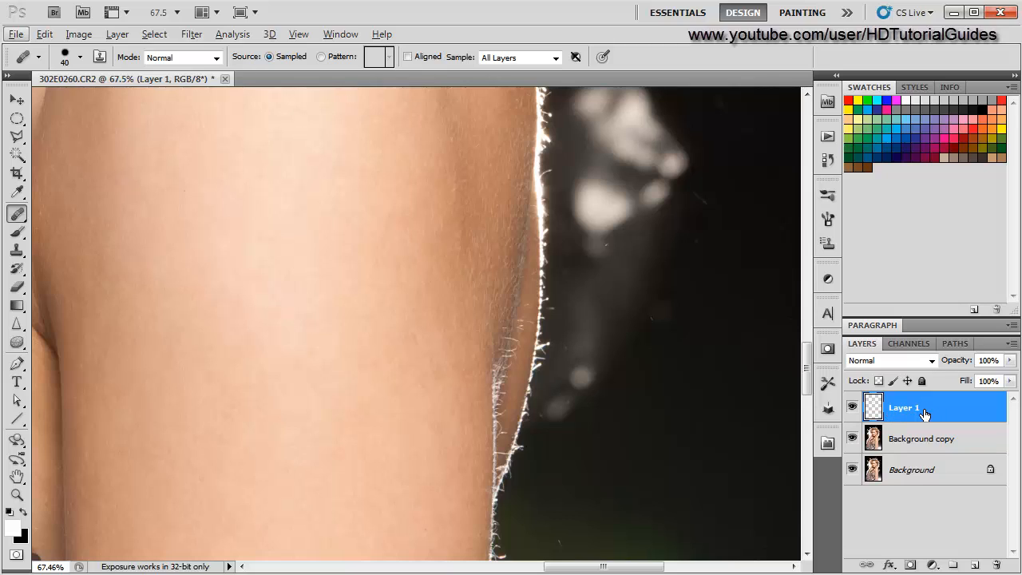
- Toggle the retouch layer's and background layers' visibility to compare the arm before and after healing
{"action": "left_click", "coordinate": [852, 408]}
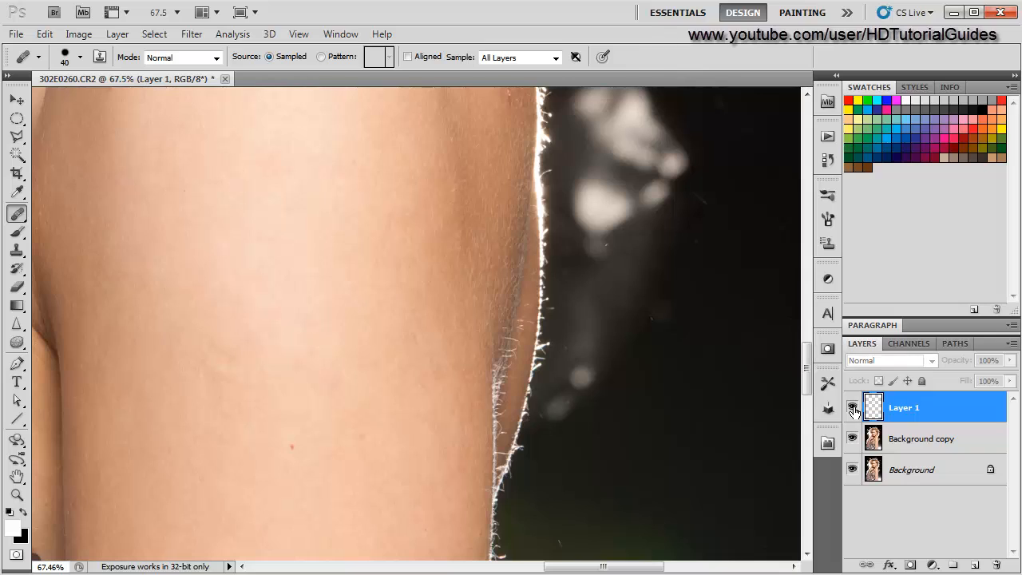
{"action": "left_click", "coordinate": [852, 408]}
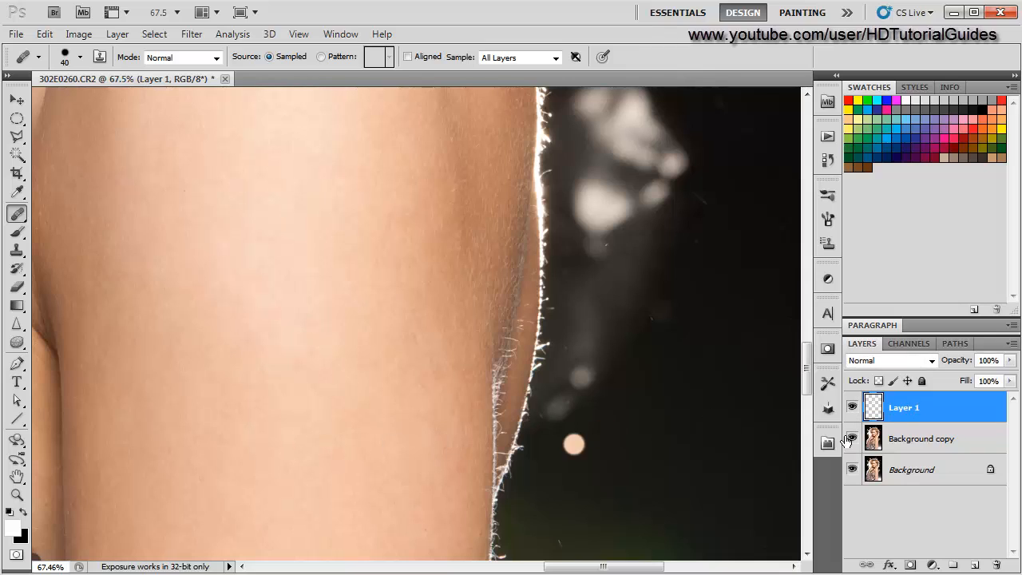
{"action": "left_click", "coordinate": [852, 408]}
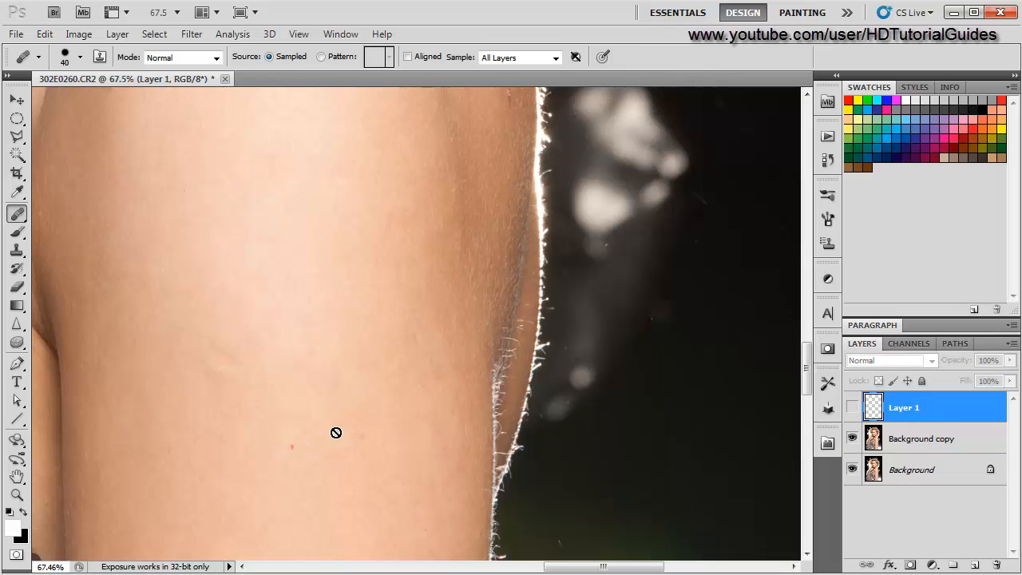
{"action": "left_click", "coordinate": [17, 287]}
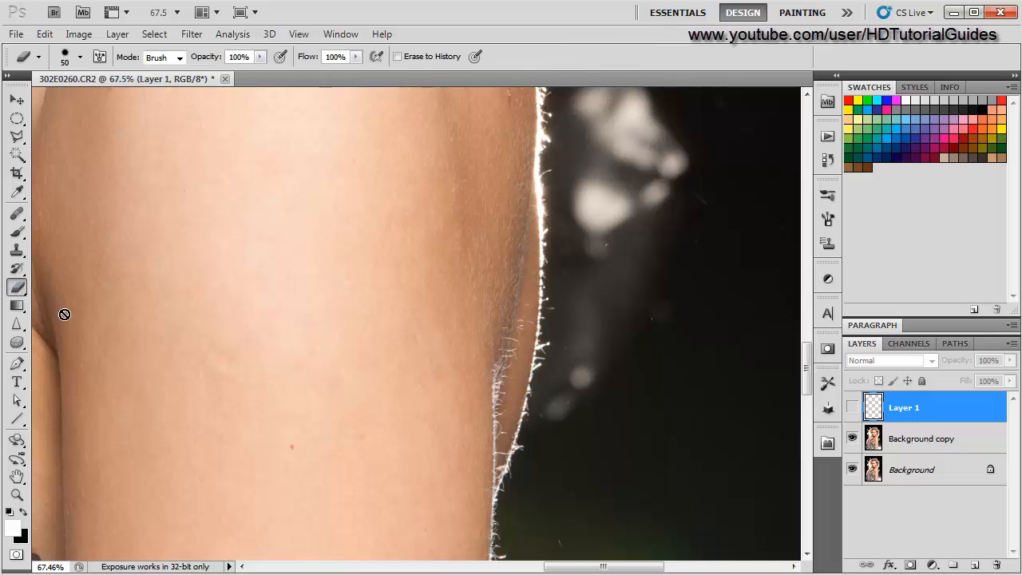
{"action": "left_click", "coordinate": [901, 444]}
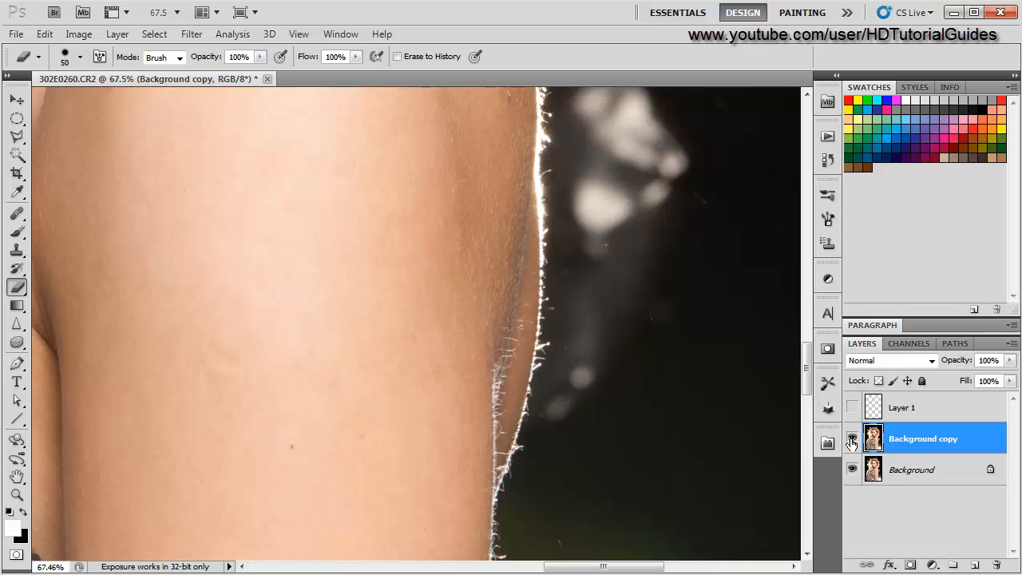
{"action": "left_click", "coordinate": [853, 470]}
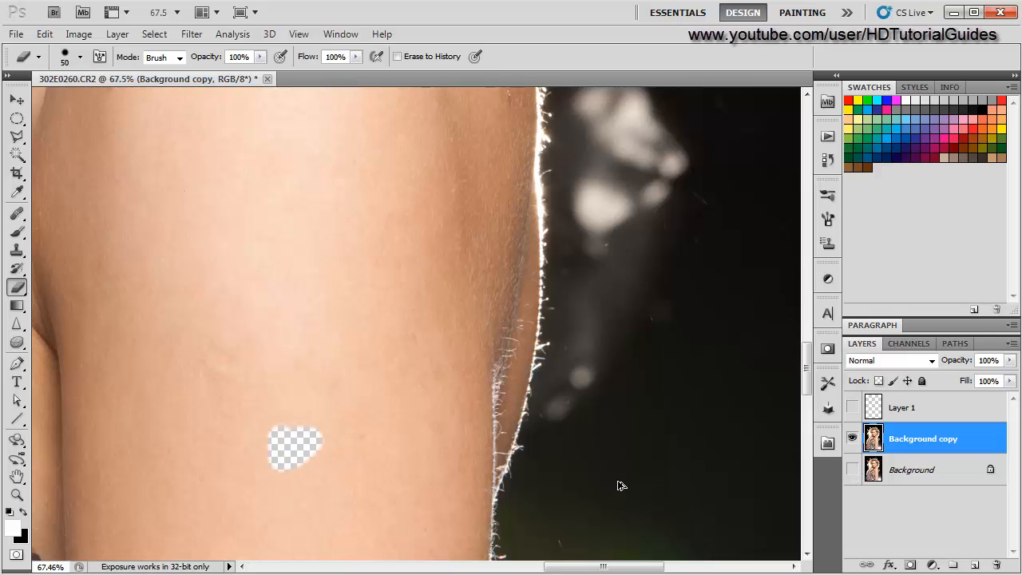
{"action": "key", "text": "ctrl+z"}
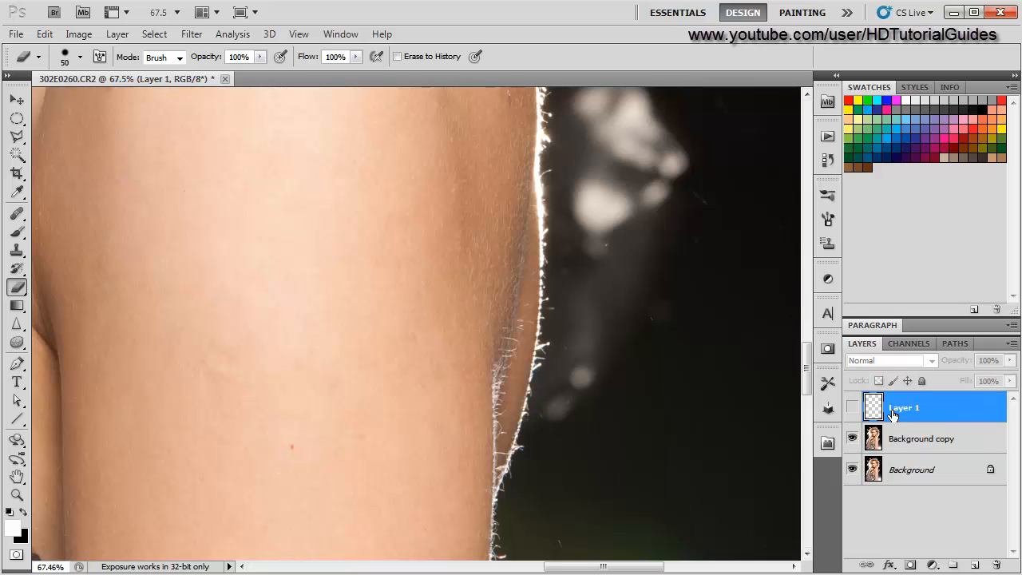
- Make the retouch layer visible again and undo a trial eraser click on the arm
{"action": "left_click", "coordinate": [828, 408]}
{"action": "left_click", "coordinate": [852, 407]}
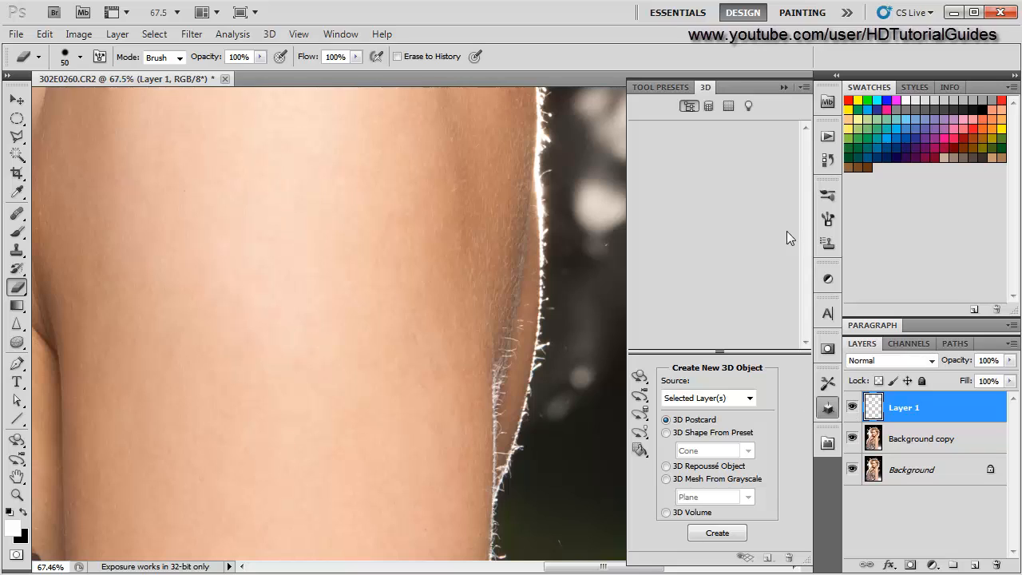
{"action": "left_click", "coordinate": [784, 88]}
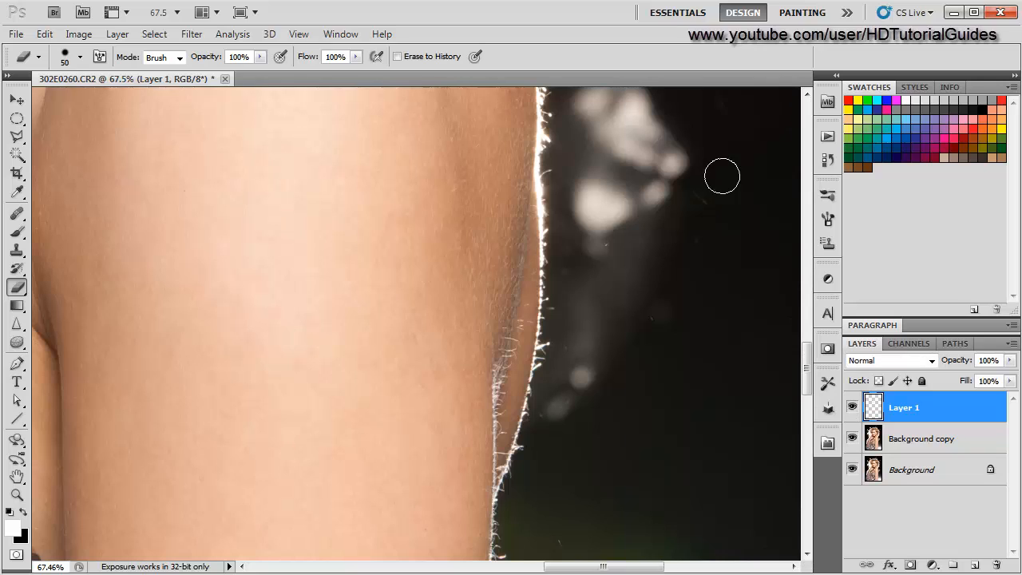
{"action": "left_click", "coordinate": [853, 408]}
{"action": "left_click", "coordinate": [853, 408]}
{"action": "left_click", "coordinate": [853, 408]}
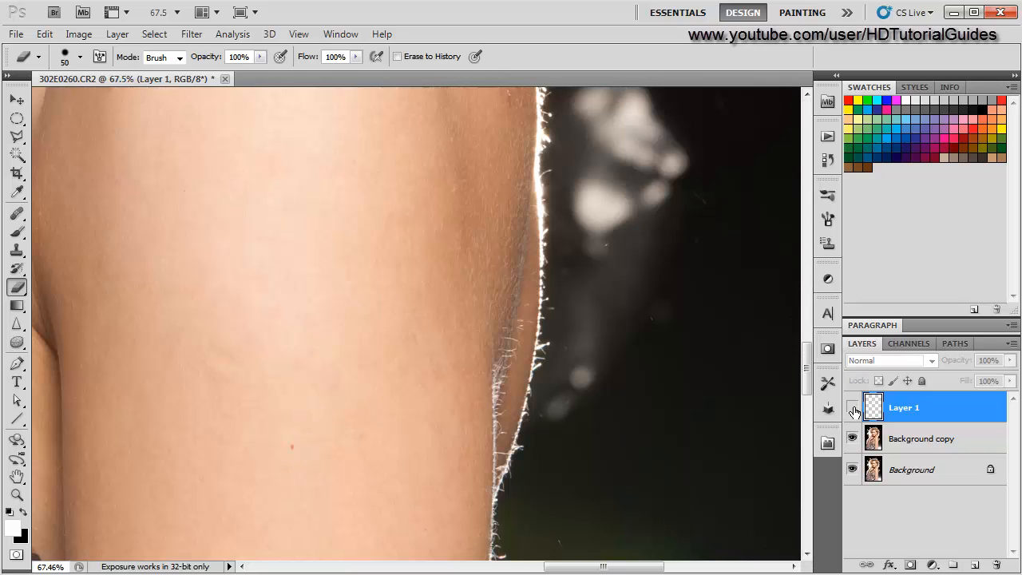
{"action": "left_click", "coordinate": [853, 408]}
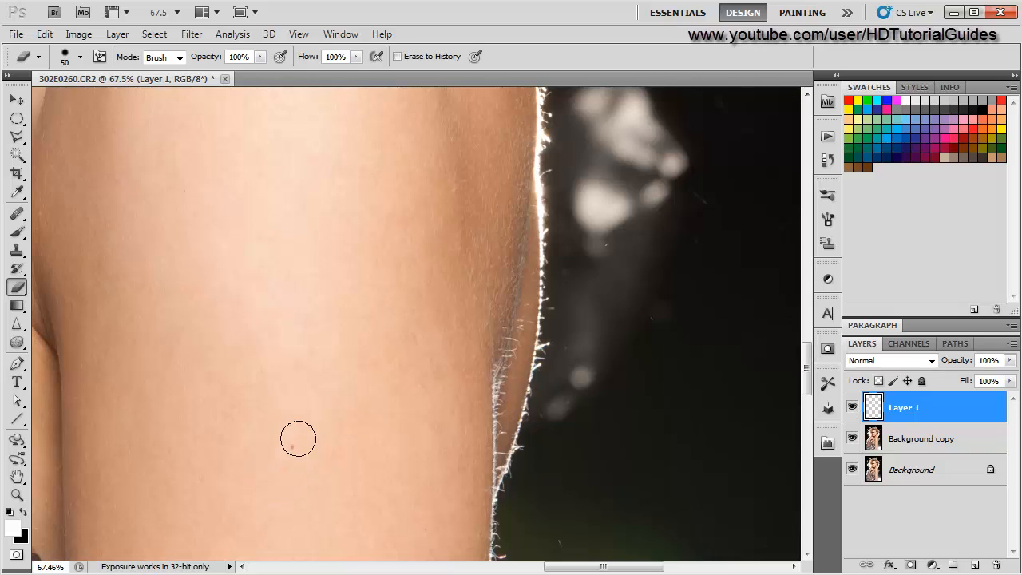
{"action": "left_click", "coordinate": [296, 437]}
{"action": "key", "text": "ctrl+z"}
- Switch to the Spot Healing Brush at 5 px, Content-Aware, and paint over the crease lines on the neck below the jaw
{"action": "left_click", "coordinate": [17, 234]}
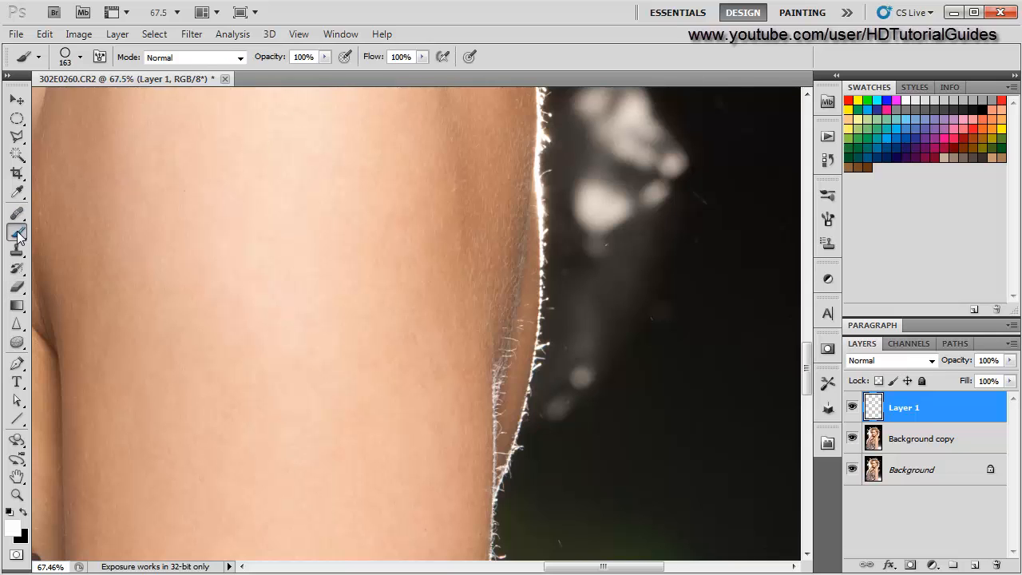
{"action": "left_click", "coordinate": [17, 216]}
{"action": "right_click", "coordinate": [17, 215]}
{"action": "left_click", "coordinate": [88, 227]}
{"action": "scroll", "coordinate": [217, 333], "scroll_direction": "down", "scroll_amount": 4}
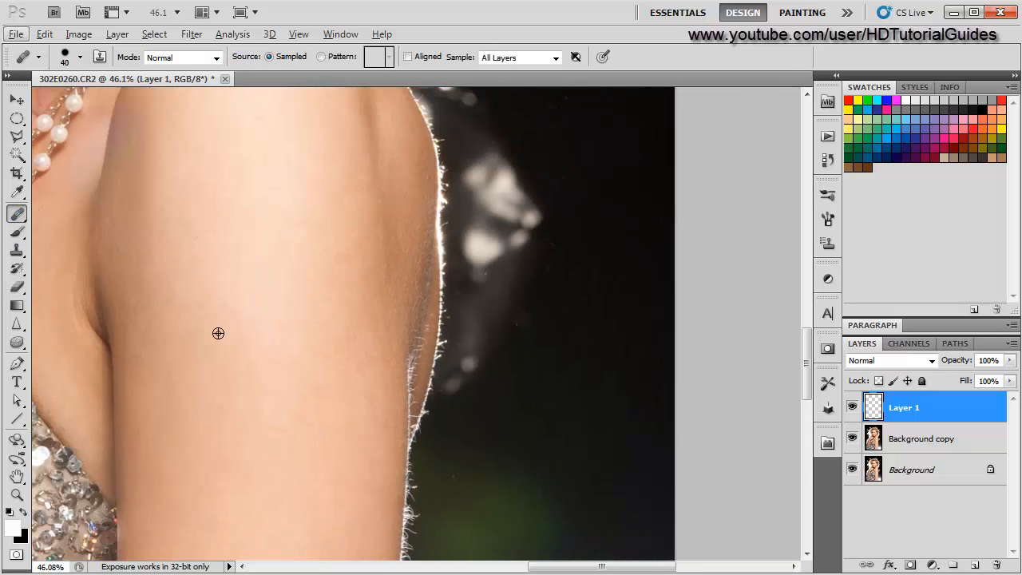
{"action": "left_click_drag", "start_coordinate": [192, 261], "coordinate": [372, 484]}
{"action": "left_click_drag", "start_coordinate": [329, 291], "coordinate": [418, 463]}
{"action": "scroll", "coordinate": [475, 400], "scroll_direction": "up", "scroll_amount": 4}
{"action": "scroll", "coordinate": [475, 400], "scroll_direction": "up", "scroll_amount": 3}
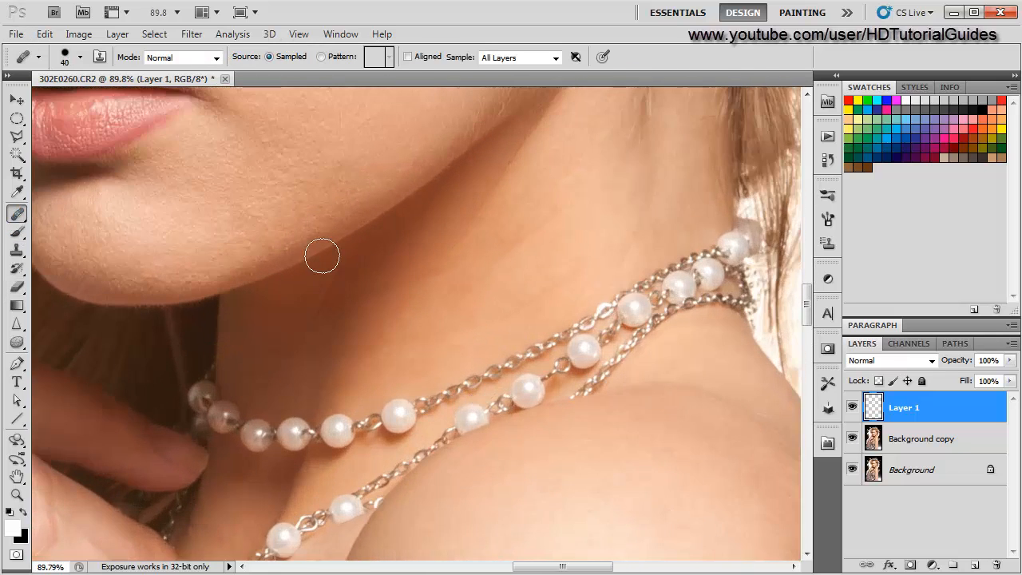
{"action": "left_click_drag", "start_coordinate": [322, 255], "coordinate": [341, 471]}
{"action": "left_click_drag", "start_coordinate": [350, 267], "coordinate": [301, 232]}
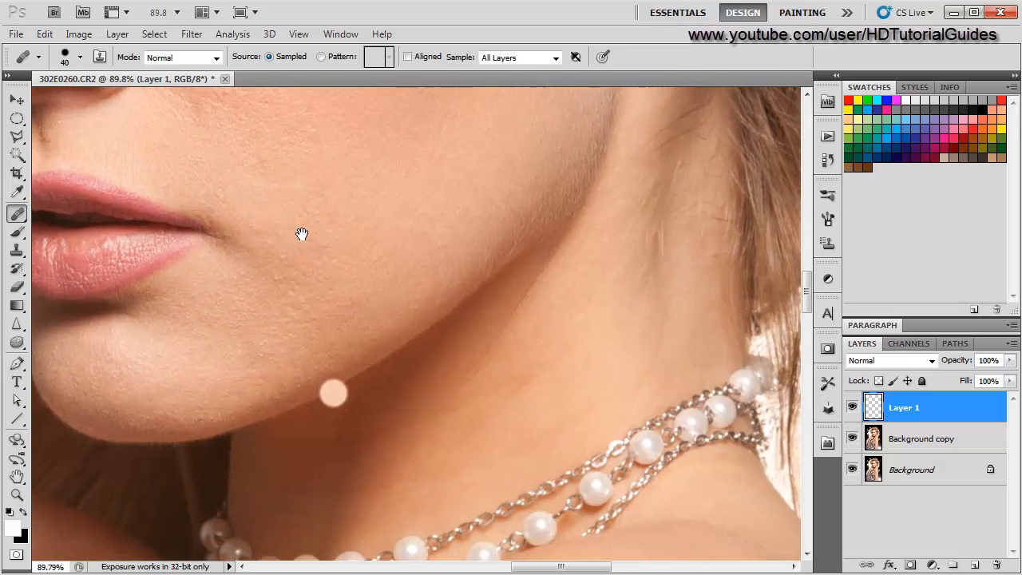
{"action": "scroll", "coordinate": [282, 456], "scroll_direction": "up", "scroll_amount": 6}
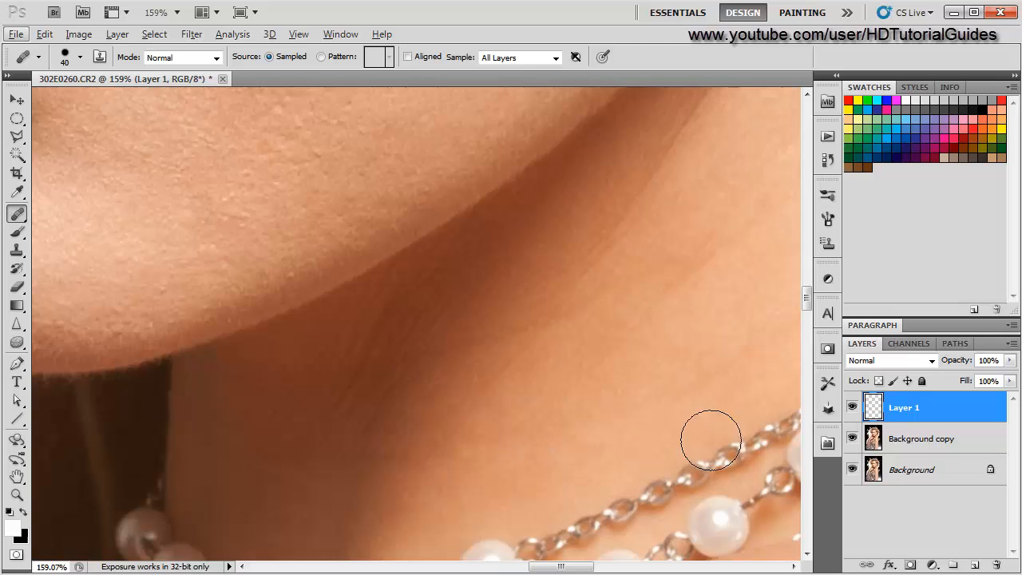
{"action": "left_click", "coordinate": [16, 214]}
{"action": "left_click", "coordinate": [96, 212]}
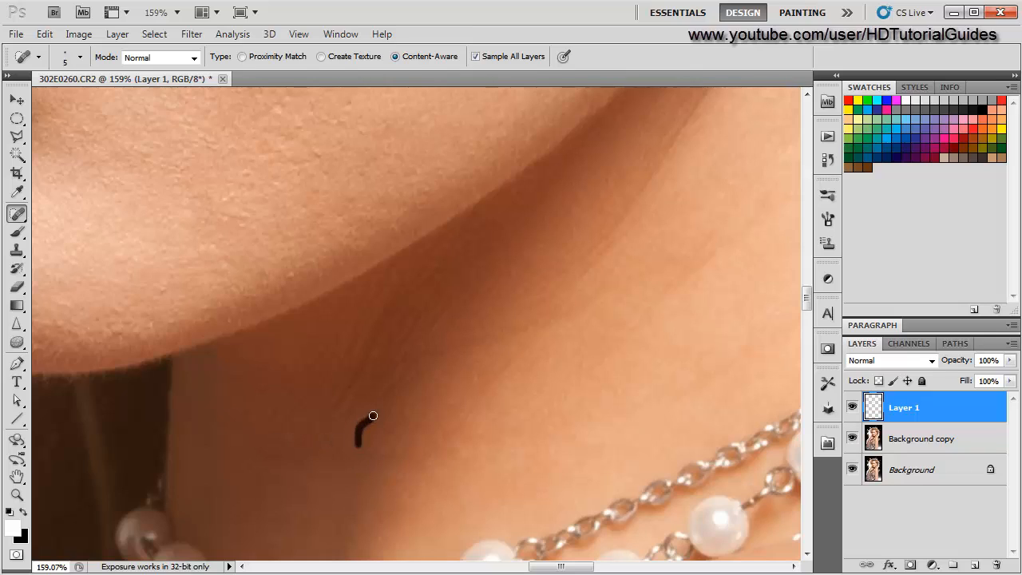
{"action": "left_click_drag", "start_coordinate": [416, 364], "coordinate": [473, 289]}
{"action": "mouse_move", "coordinate": [369, 346]}
{"action": "left_mouse_down"}
{"action": "mouse_move", "coordinate": [346, 397]}
{"action": "mouse_move", "coordinate": [359, 327]}
{"action": "left_mouse_up"}
{"action": "left_click_drag", "start_coordinate": [403, 273], "coordinate": [388, 310]}
{"action": "left_click_drag", "start_coordinate": [369, 382], "coordinate": [441, 299]}
{"action": "left_click_drag", "start_coordinate": [401, 364], "coordinate": [428, 322]}
{"action": "left_click_drag", "start_coordinate": [380, 343], "coordinate": [449, 246]}
{"action": "mouse_move", "coordinate": [436, 293]}
{"action": "left_mouse_down"}
{"action": "mouse_move", "coordinate": [469, 251]}
{"action": "mouse_move", "coordinate": [423, 331]}
{"action": "mouse_move", "coordinate": [416, 378]}
{"action": "left_mouse_up"}
{"action": "left_click_drag", "start_coordinate": [455, 335], "coordinate": [393, 368]}
{"action": "scroll", "coordinate": [289, 497], "scroll_direction": "down", "scroll_amount": 14}
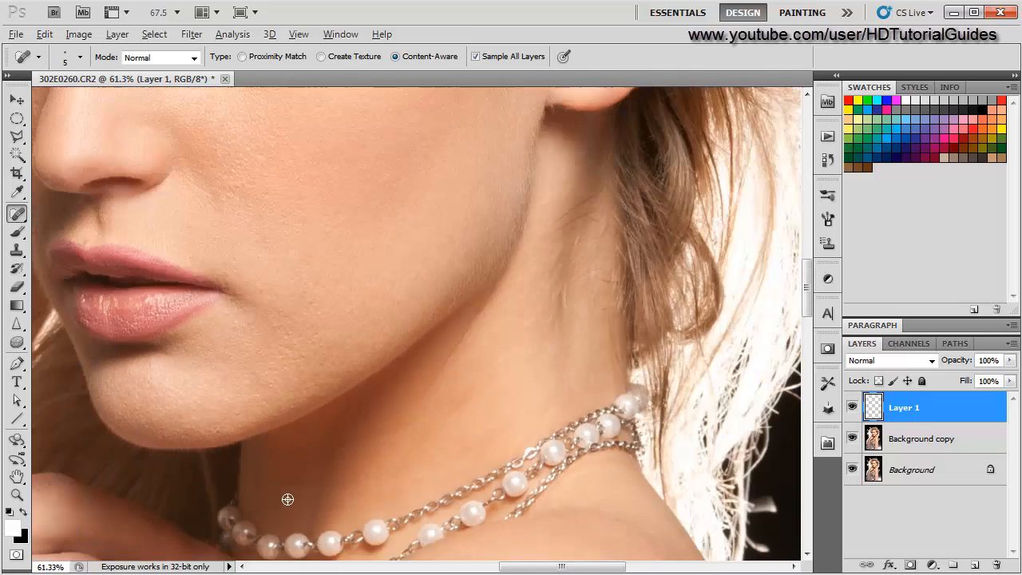
- Continue removing the neck crease lines under the jaw with further Spot Healing Brush strokes
{"action": "key", "text": "alt"}
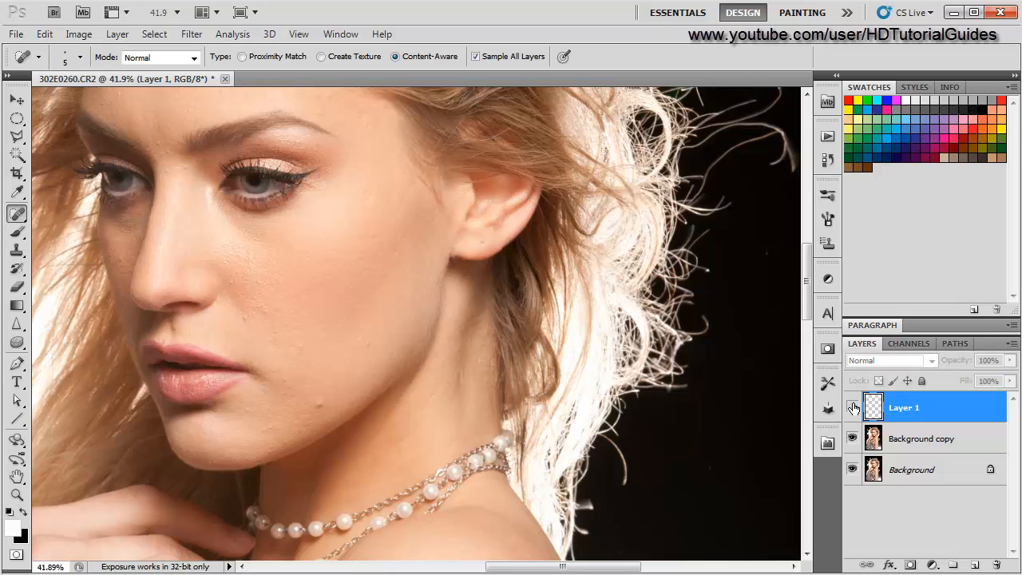
{"action": "scroll", "coordinate": [272, 511], "scroll_direction": "up", "scroll_amount": 11}
{"action": "scroll", "coordinate": [340, 521], "scroll_direction": "up", "scroll_amount": 3}
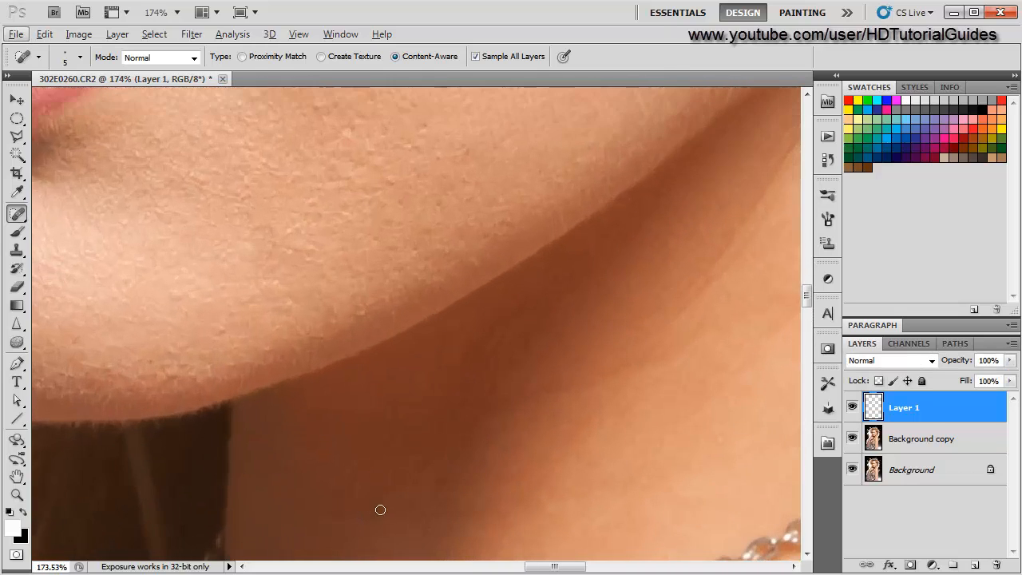
{"action": "left_click_drag", "start_coordinate": [444, 351], "coordinate": [534, 213]}
{"action": "scroll", "coordinate": [411, 395], "scroll_direction": "down", "scroll_amount": 5}
{"action": "scroll", "coordinate": [411, 396], "scroll_direction": "up", "scroll_amount": 5}
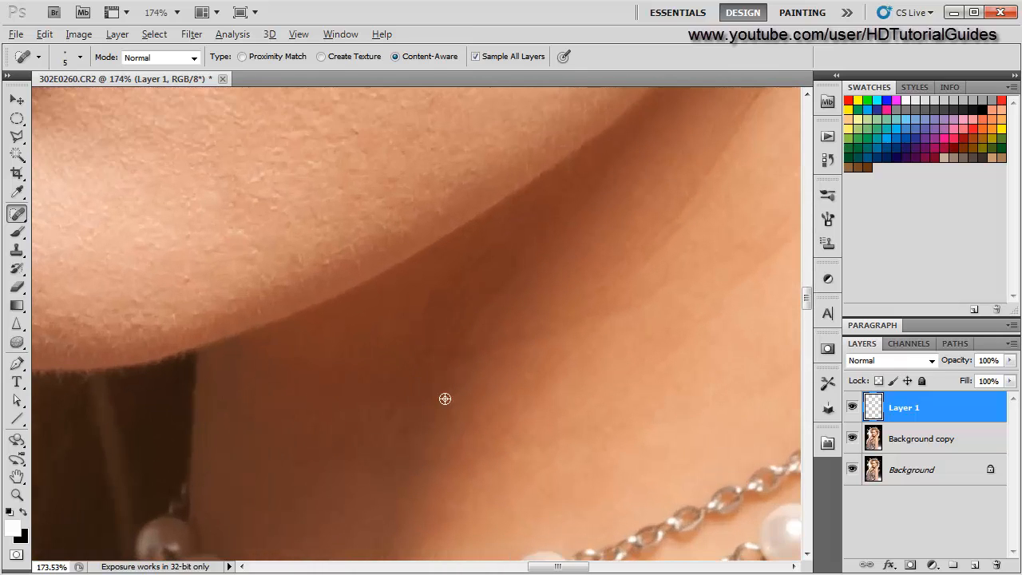
{"action": "left_click_drag", "start_coordinate": [364, 413], "coordinate": [390, 385]}
{"action": "left_click_drag", "start_coordinate": [413, 435], "coordinate": [465, 360]}
{"action": "left_click_drag", "start_coordinate": [429, 390], "coordinate": [514, 258]}
{"action": "mouse_move", "coordinate": [424, 368]}
{"action": "left_mouse_down"}
{"action": "mouse_move", "coordinate": [494, 271]}
{"action": "mouse_move", "coordinate": [445, 317]}
{"action": "left_mouse_up"}
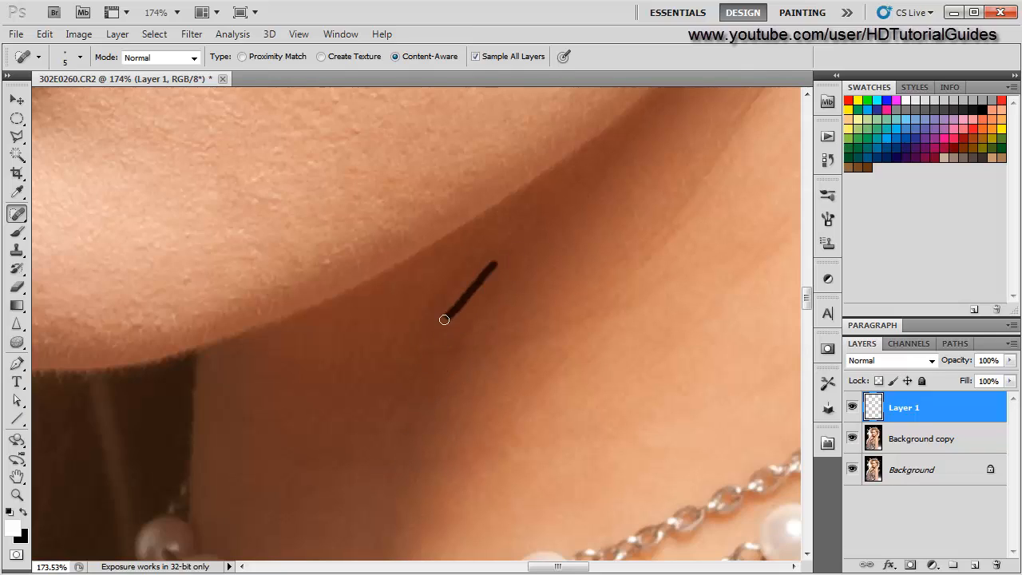
{"action": "left_click_drag", "start_coordinate": [464, 273], "coordinate": [389, 354]}
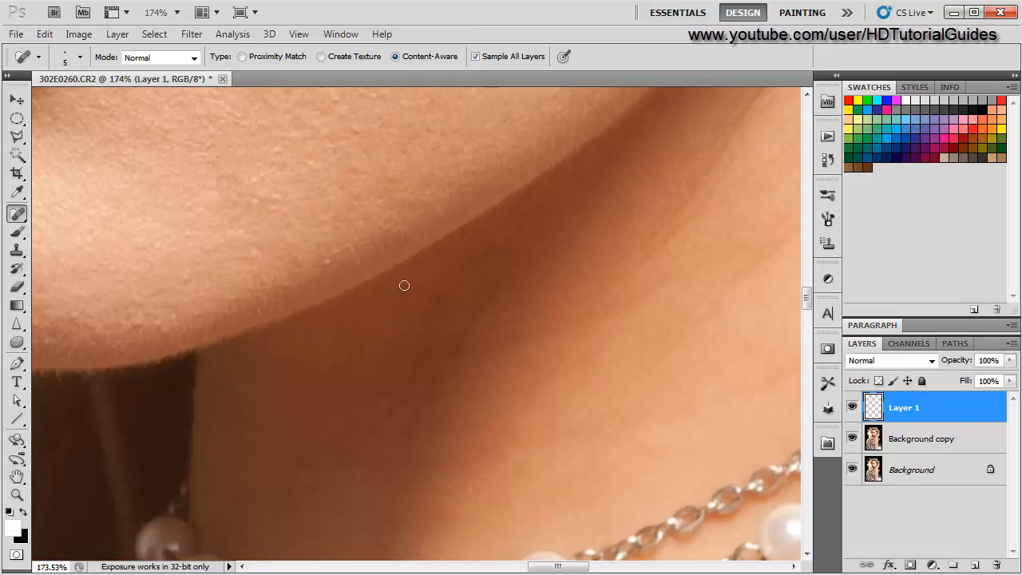
{"action": "left_click_drag", "start_coordinate": [405, 285], "coordinate": [329, 390]}
{"action": "scroll", "coordinate": [297, 468], "scroll_direction": "down", "scroll_amount": 12}
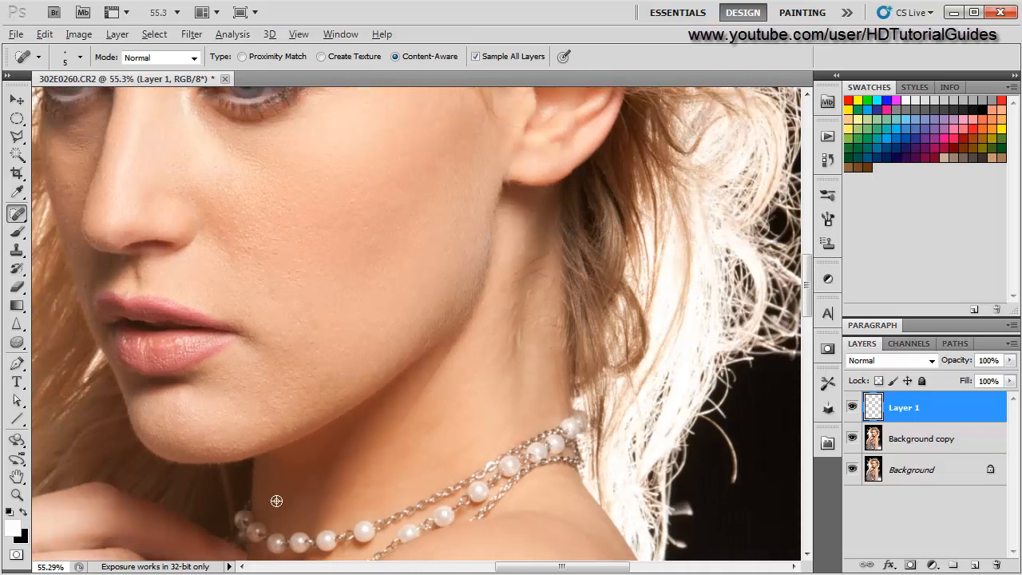
- Heal another crease line on the neck just below the jawline with a Spot Healing stroke
{"action": "left_click", "coordinate": [853, 410]}
{"action": "left_click", "coordinate": [853, 409]}
{"action": "scroll", "coordinate": [298, 482], "scroll_direction": "up", "scroll_amount": 7}
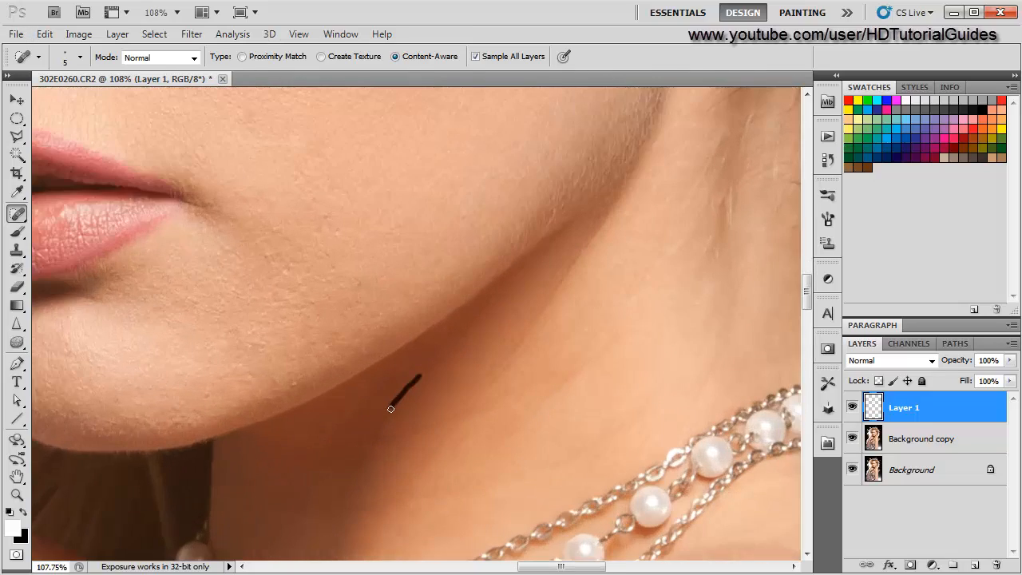
{"action": "left_click_drag", "start_coordinate": [391, 409], "coordinate": [340, 488]}
- Heal two small spots on the forehead with the Spot Healing Brush
{"action": "scroll", "coordinate": [349, 497], "scroll_direction": "down", "scroll_amount": 12}
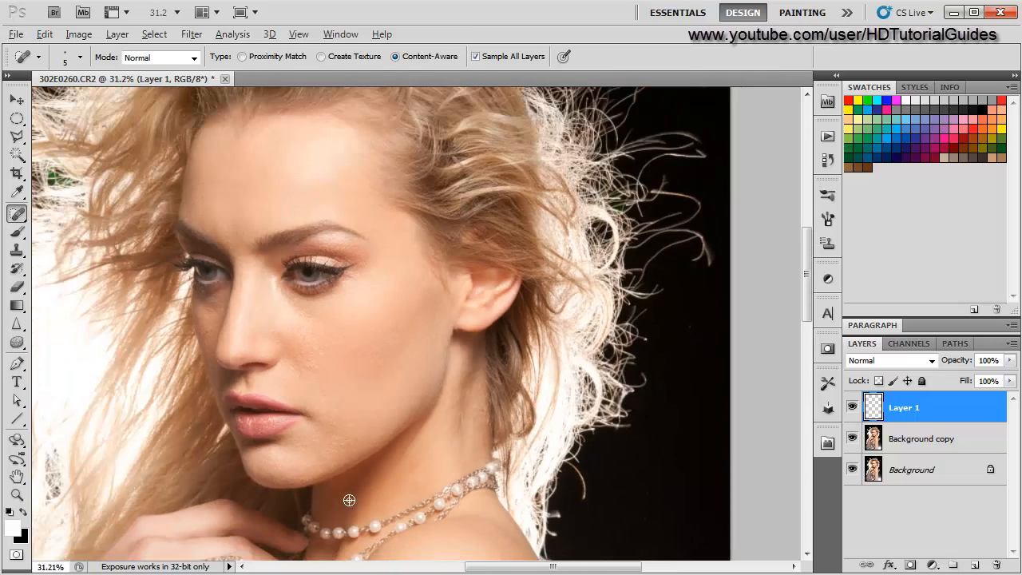
{"action": "scroll", "coordinate": [296, 463], "scroll_direction": "down", "scroll_amount": 3}
{"action": "scroll", "coordinate": [451, 381], "scroll_direction": "up", "scroll_amount": 6}
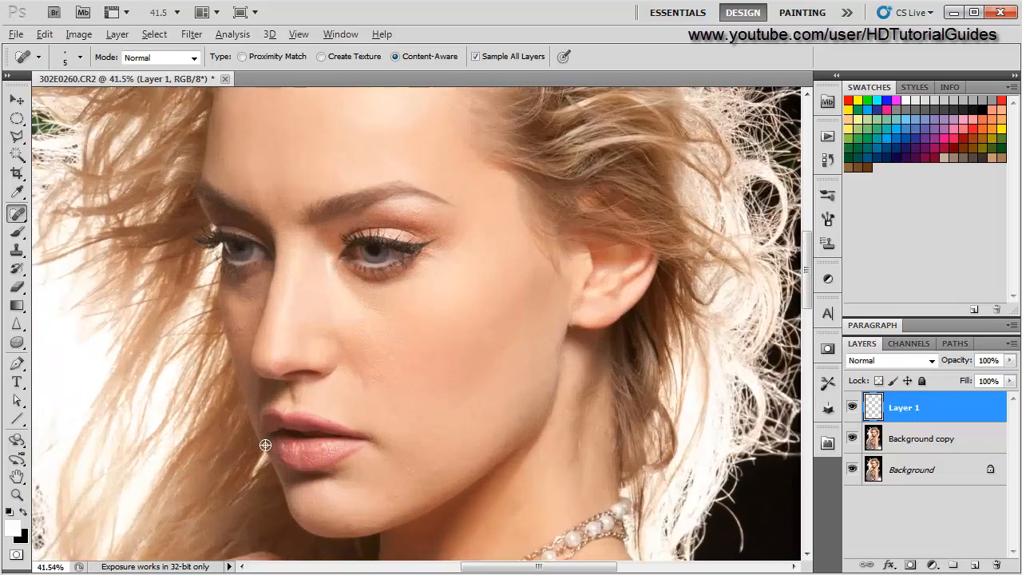
{"action": "scroll", "coordinate": [451, 381], "scroll_direction": "up", "scroll_amount": 10}
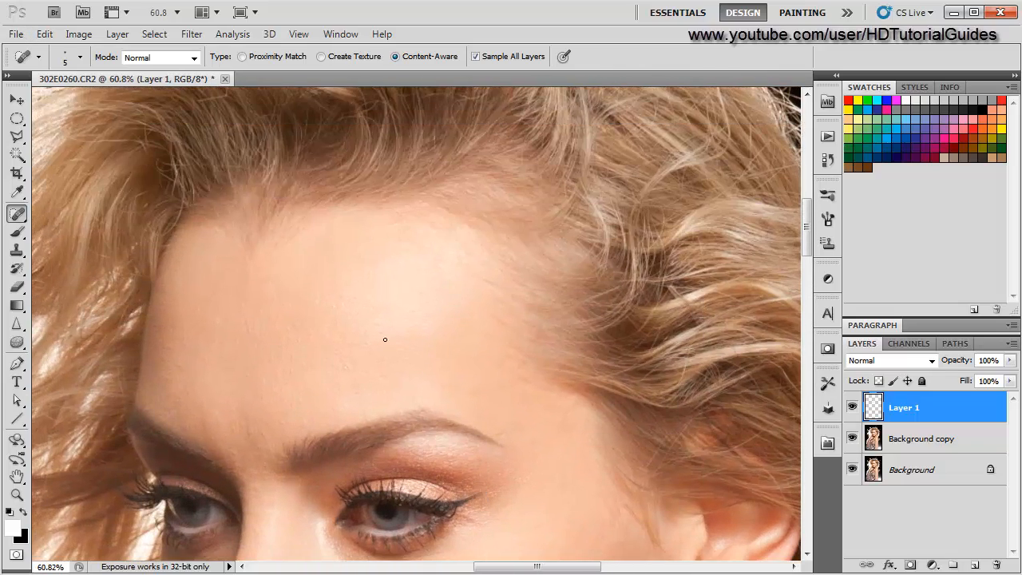
{"action": "left_click", "coordinate": [352, 310], "text": "alt"}
{"action": "left_click", "coordinate": [633, 300]}
- Review the forehead and face, and zoom out to view the whole portrait
{"action": "scroll", "coordinate": [194, 405], "scroll_direction": "up", "scroll_amount": 2}
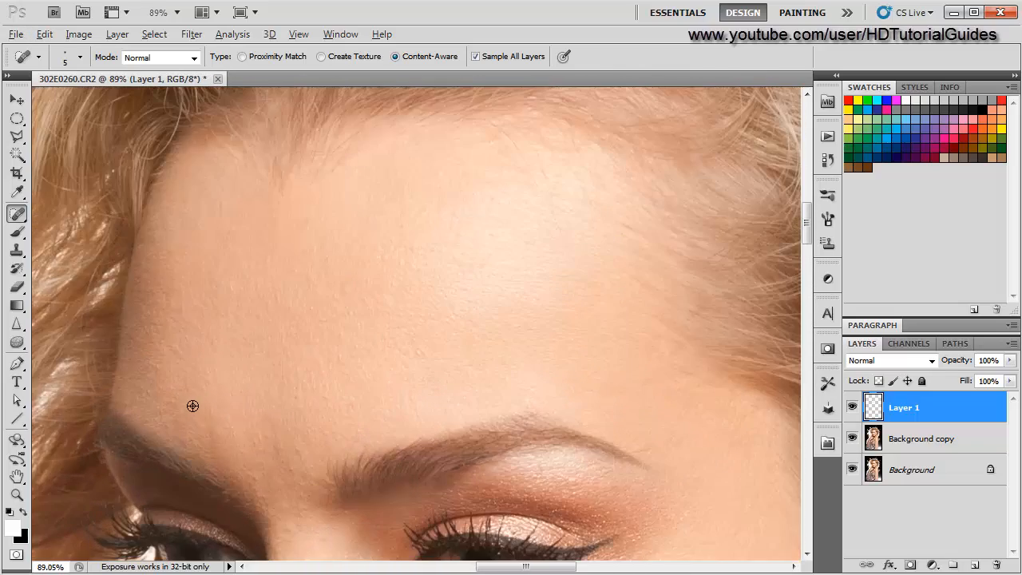
{"action": "scroll", "coordinate": [287, 383], "scroll_direction": "up", "scroll_amount": 2}
{"action": "left_click_drag", "start_coordinate": [288, 384], "coordinate": [276, 229]}
{"action": "scroll", "coordinate": [321, 269], "scroll_direction": "down", "scroll_amount": 9}
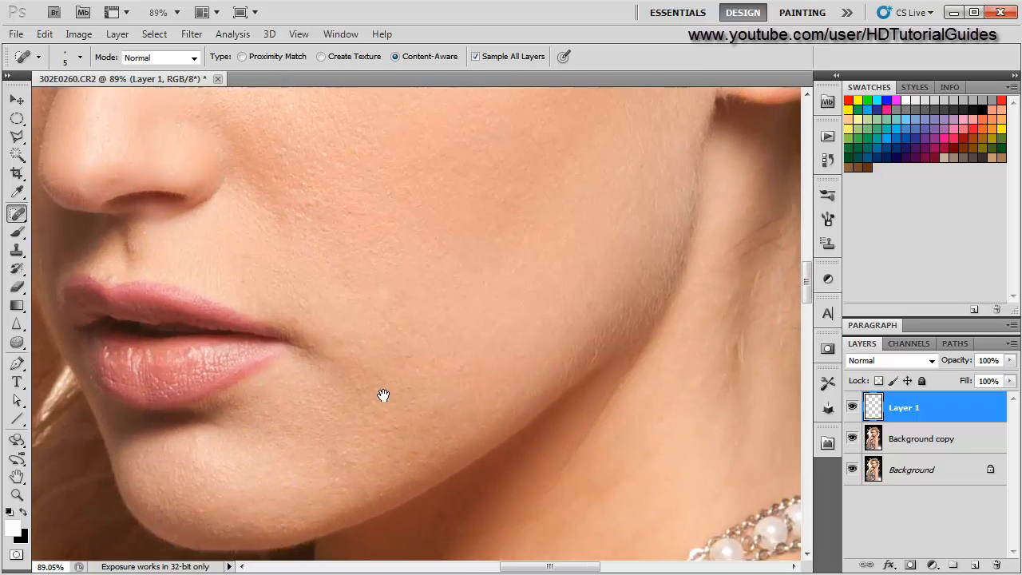
{"action": "scroll", "coordinate": [383, 394], "scroll_direction": "down", "scroll_amount": 2}
{"action": "scroll", "coordinate": [373, 387], "scroll_direction": "down", "scroll_amount": 4}
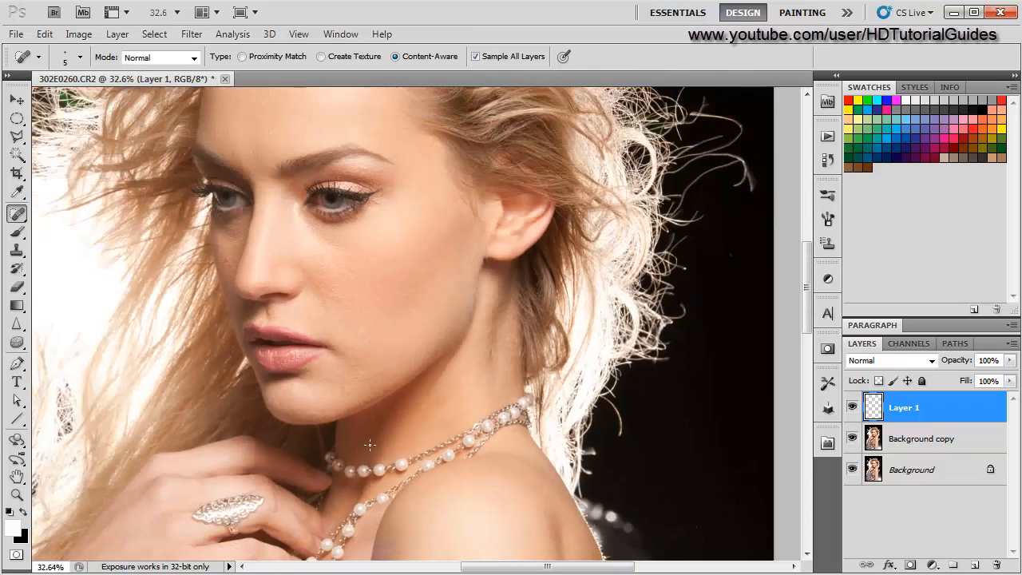
{"action": "scroll", "coordinate": [376, 440], "scroll_direction": "down", "scroll_amount": 3}
{"action": "key", "text": "alt"}
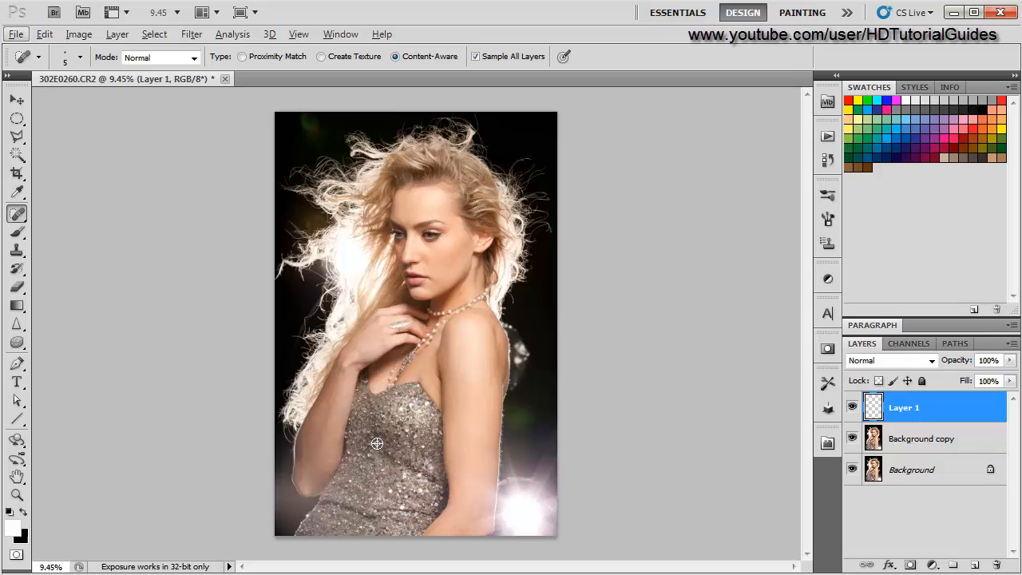